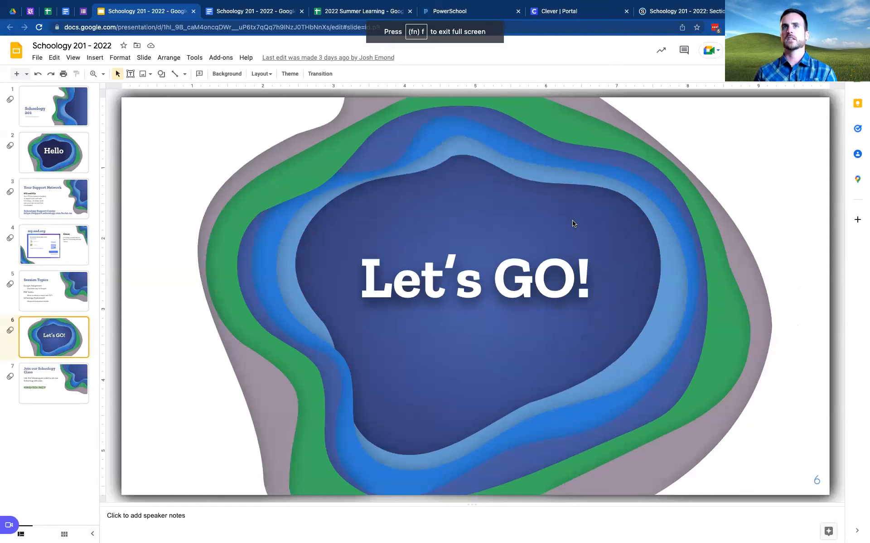
- Launch Schoology from the Clever portal and close the tab it opens in
{"action": "left_click", "coordinate": [592, 11]}
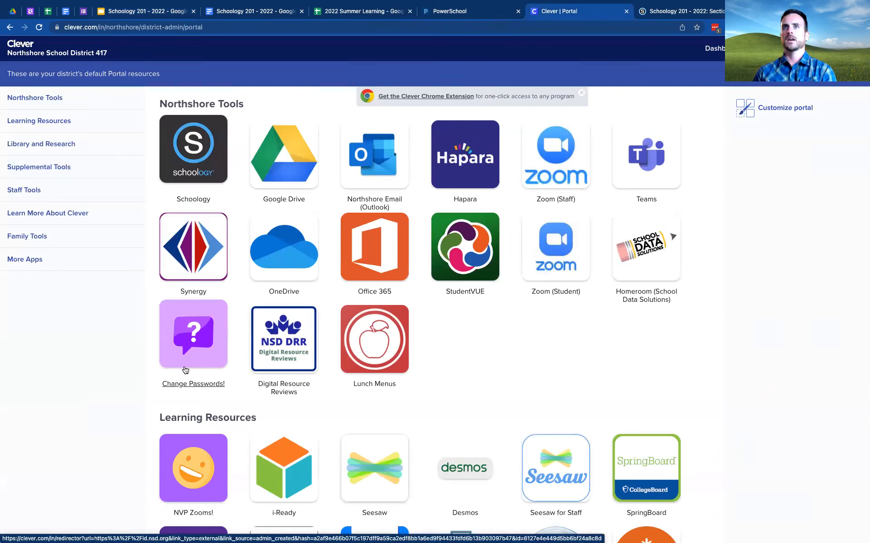
{"action": "left_click", "coordinate": [184, 154]}
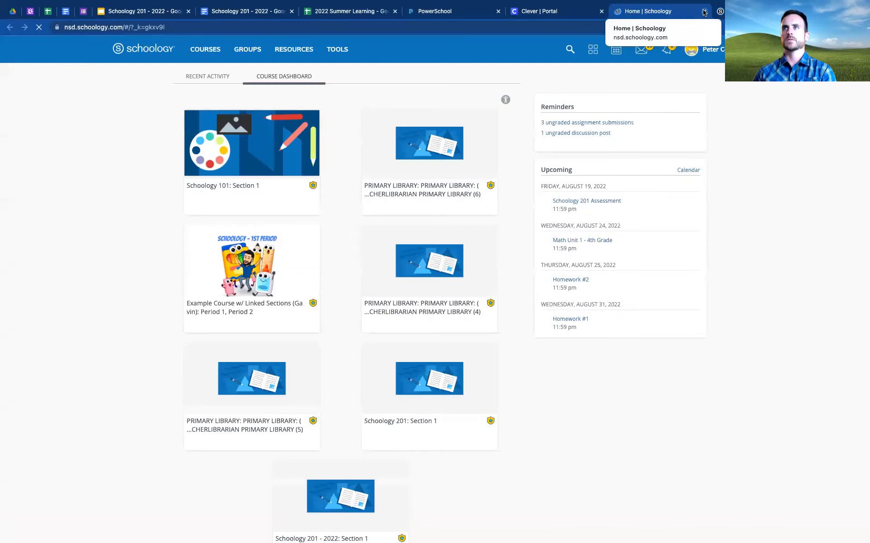
{"action": "left_click", "coordinate": [703, 12]}
- Switch to the open Schoology 201 - 2022 course and select its access code
{"action": "left_click", "coordinate": [658, 13]}
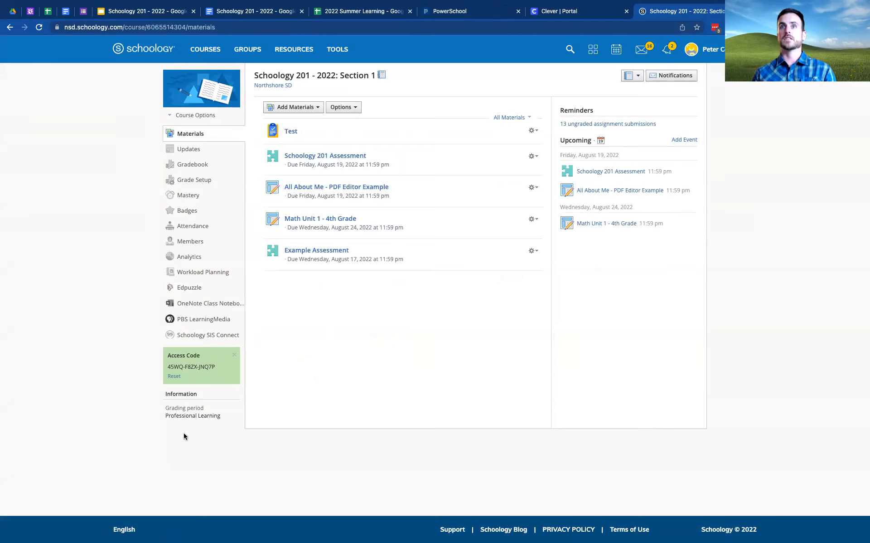
{"action": "triple_click", "coordinate": [184, 367]}
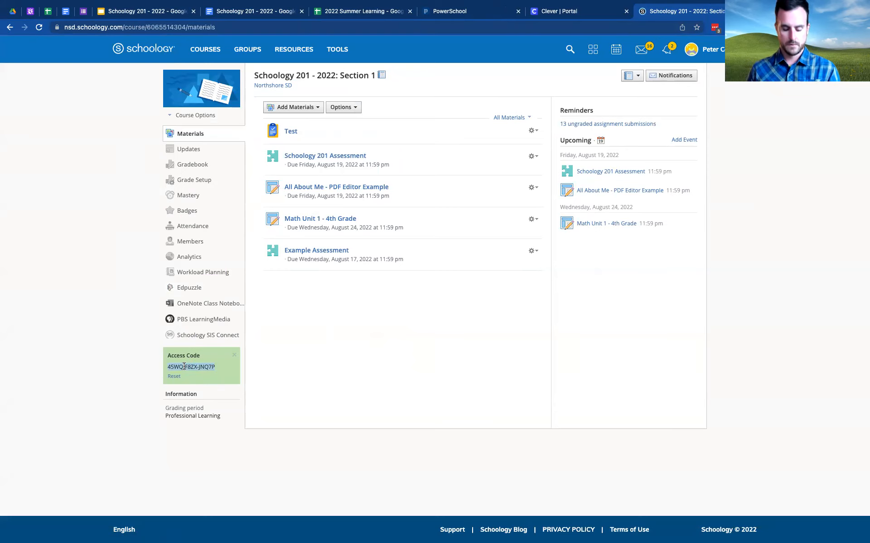
- Go from the Schoology home page to the full course list and bring up the Join a Course dialog, dismissing it without a code
{"action": "left_click", "coordinate": [205, 49]}
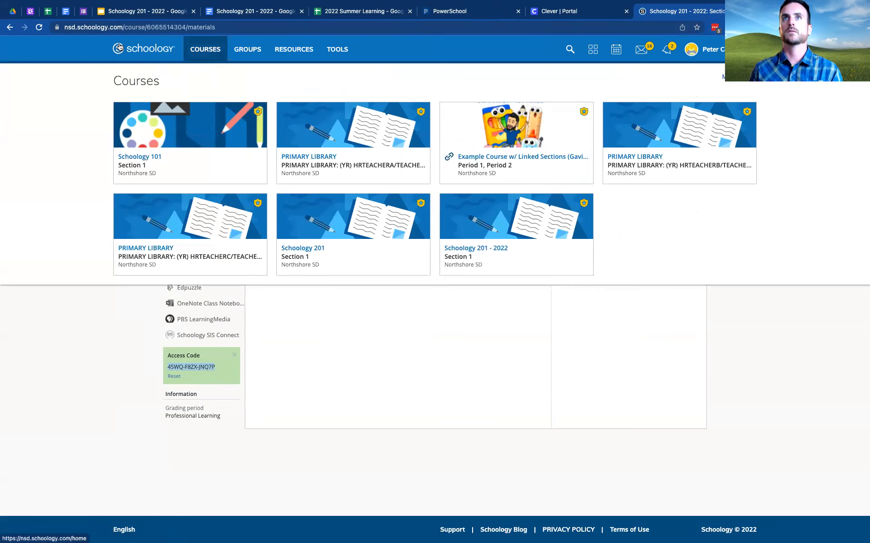
{"action": "left_click", "coordinate": [139, 52]}
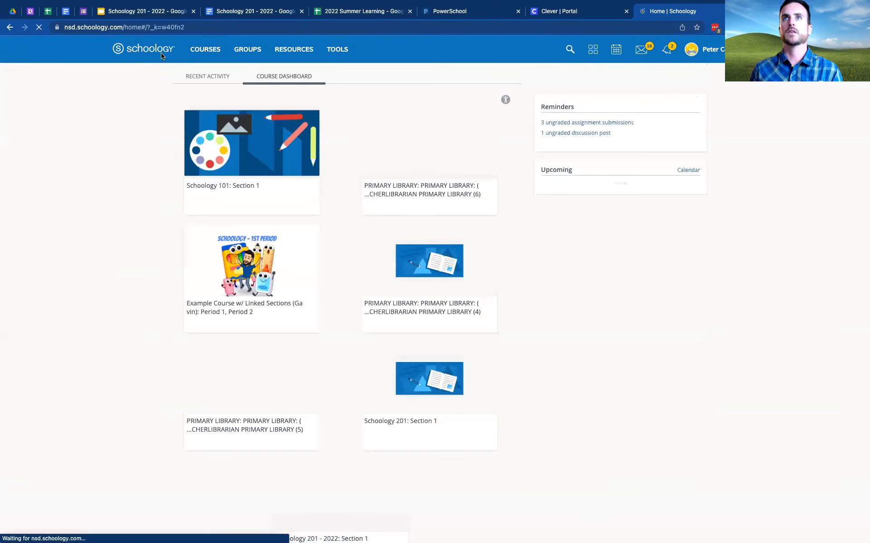
{"action": "left_click", "coordinate": [206, 50]}
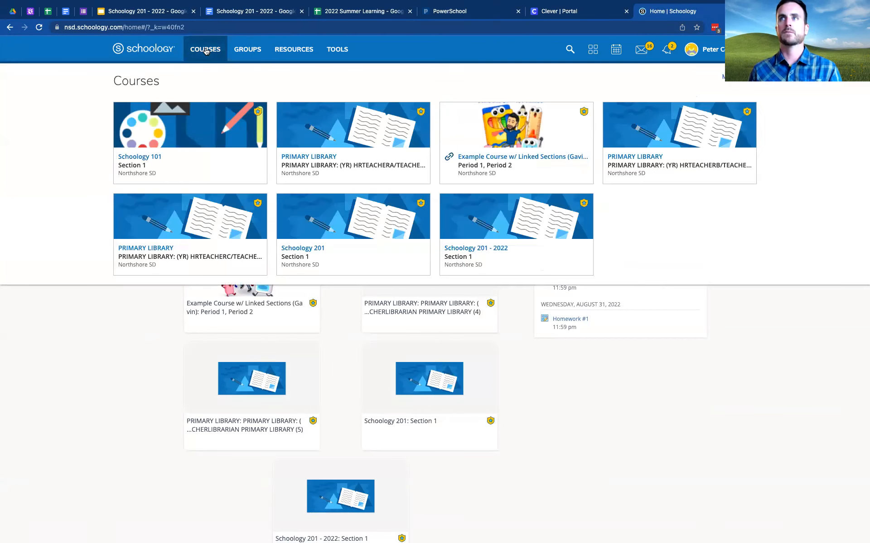
{"action": "left_click", "coordinate": [749, 81]}
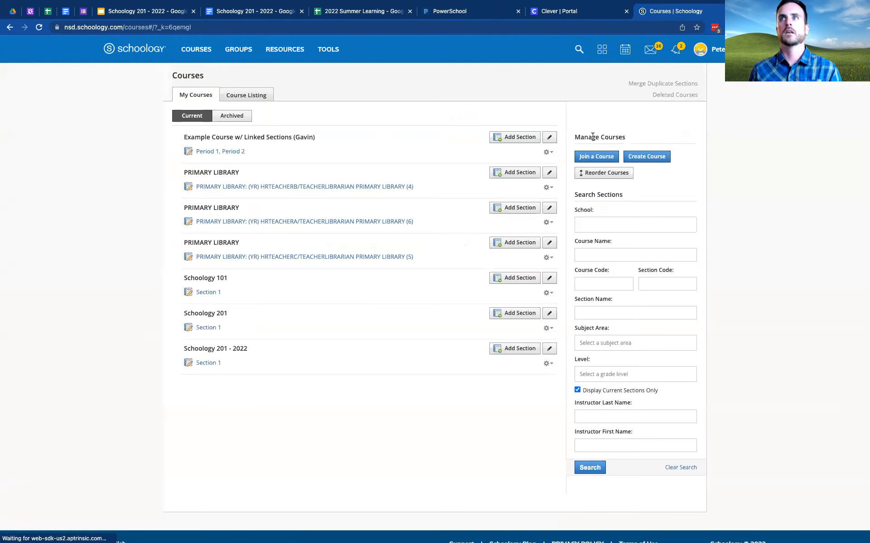
{"action": "left_click", "coordinate": [595, 157]}
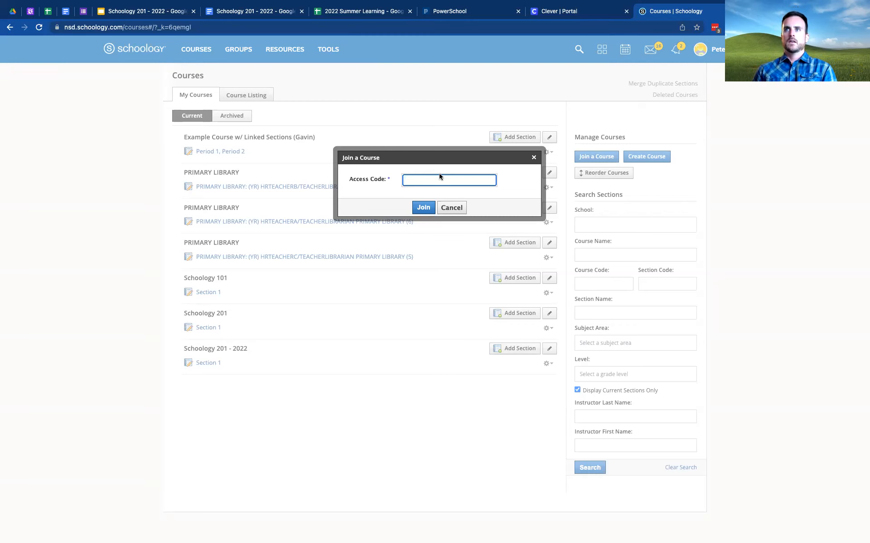
{"action": "left_click", "coordinate": [449, 208]}
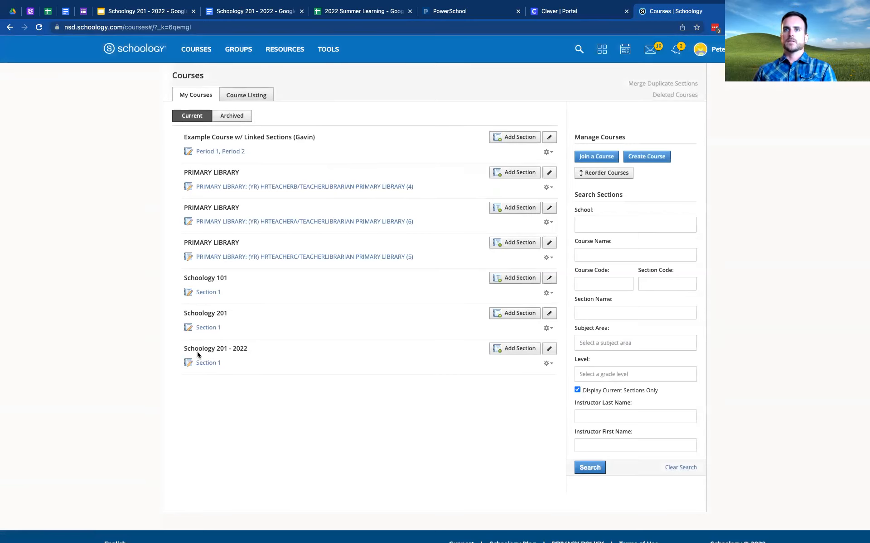
- Open the member list of Schoology 201 - 2022 Section 1 and look through the enrolled participants
{"action": "left_click", "coordinate": [204, 365]}
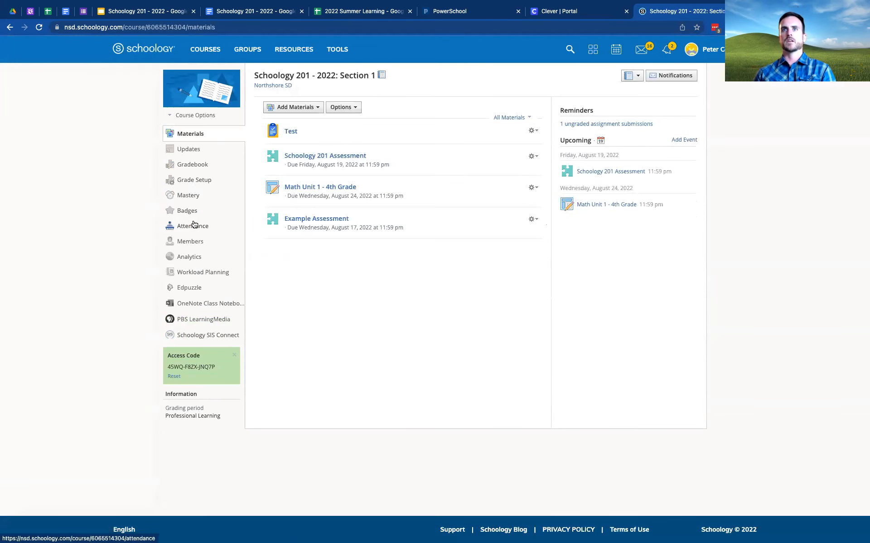
{"action": "left_click", "coordinate": [185, 246]}
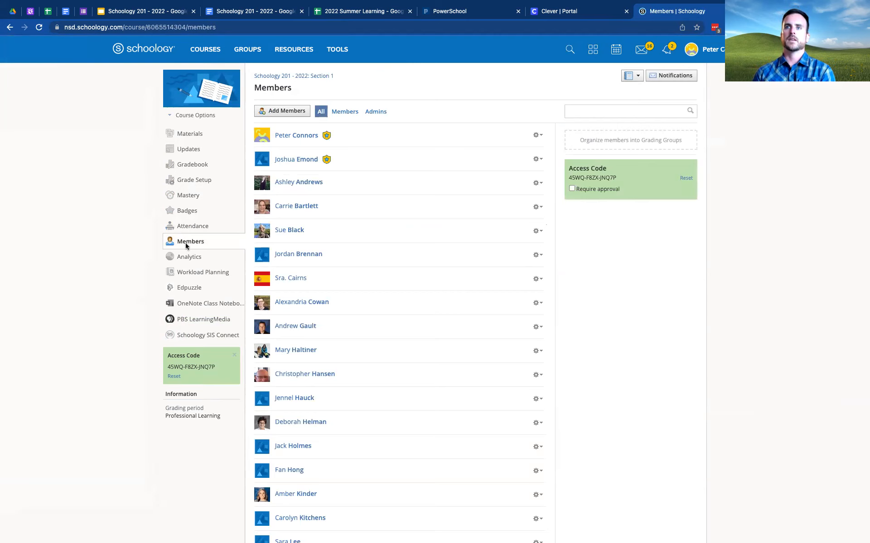
{"action": "scroll", "coordinate": [488, 210], "scroll_direction": "down", "scroll_amount": 1}
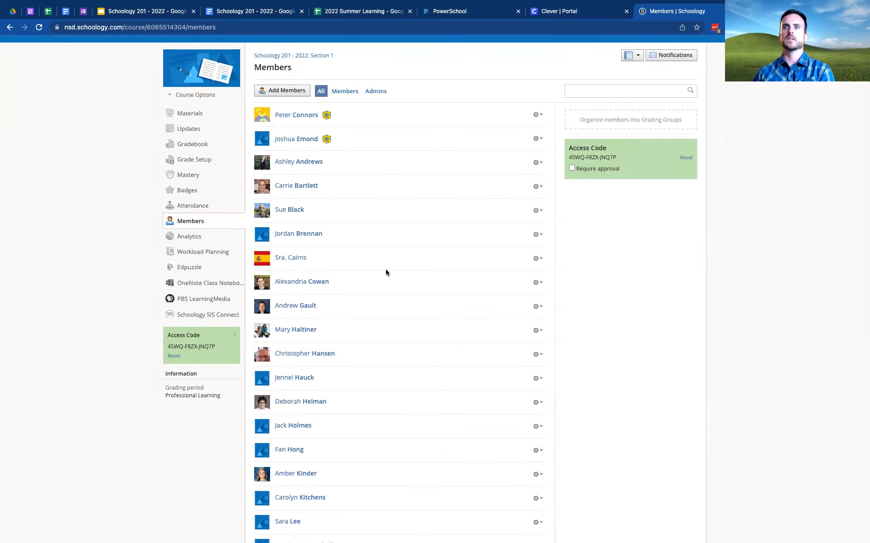
{"action": "scroll", "coordinate": [385, 269], "scroll_direction": "down", "scroll_amount": 8}
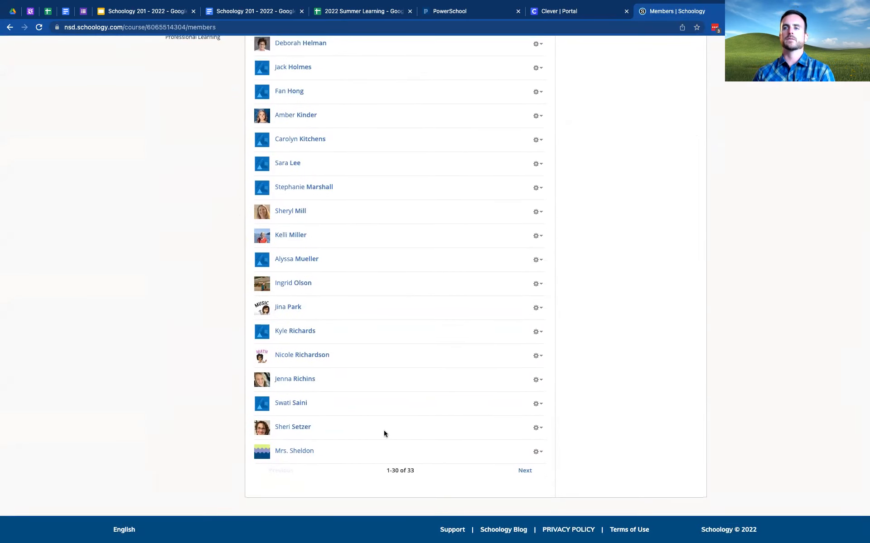
- Reload the course member list repeatedly to check for newly joined participants, and review the list from its beginning
{"action": "key", "text": "super+r"}
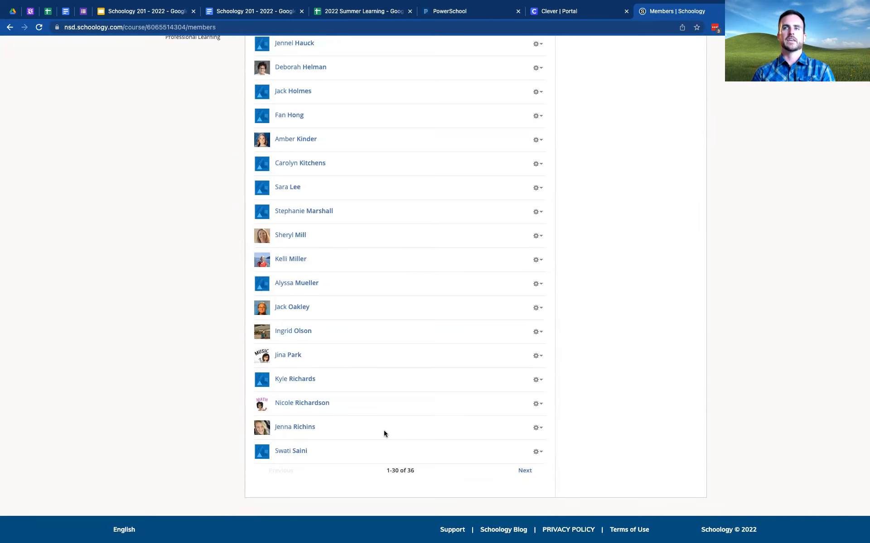
{"action": "key", "text": "super+r"}
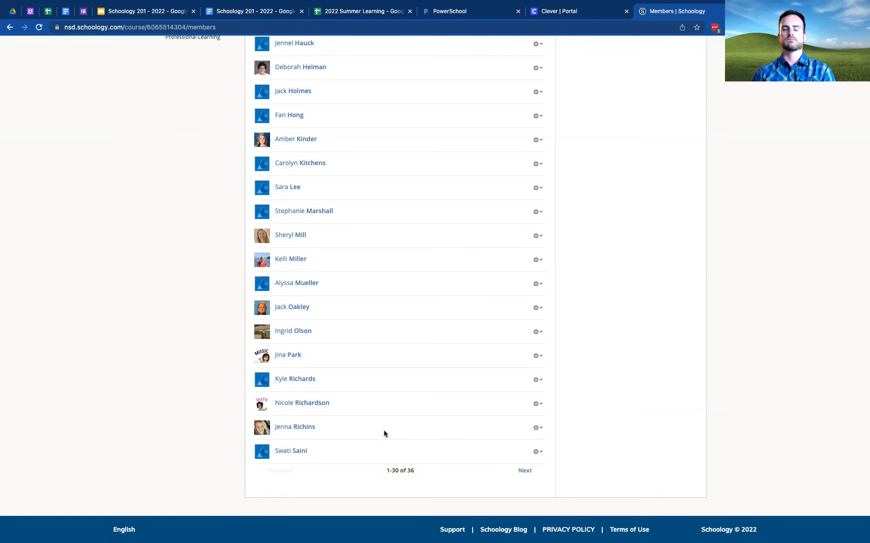
{"action": "key", "text": "super+r"}
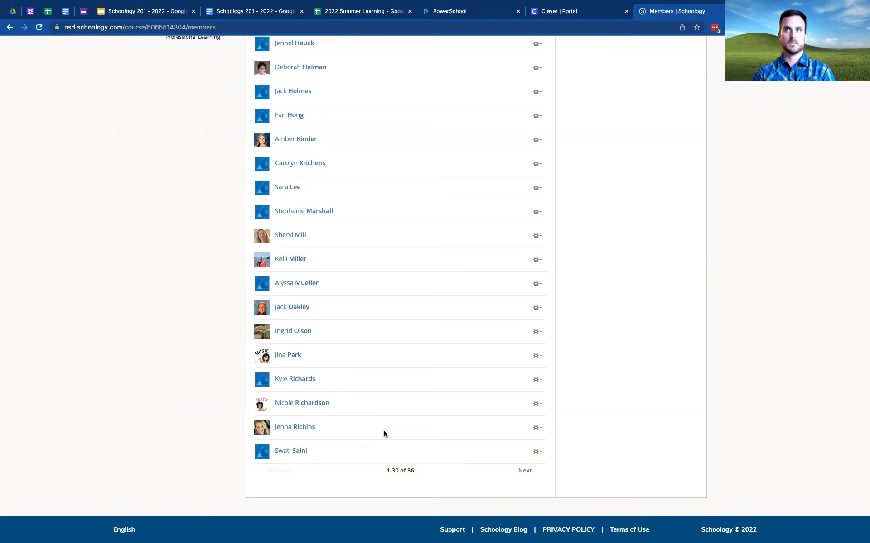
{"action": "key", "text": "super+r"}
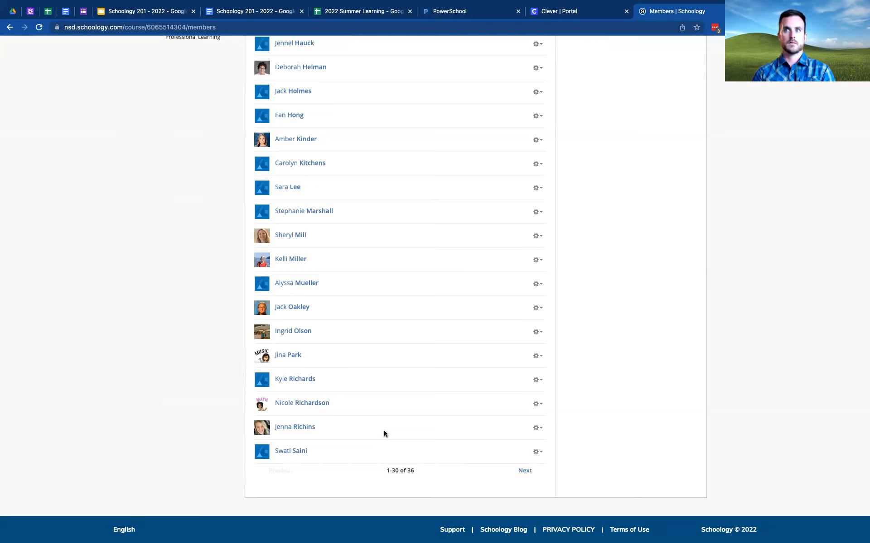
{"action": "key", "text": "super+r"}
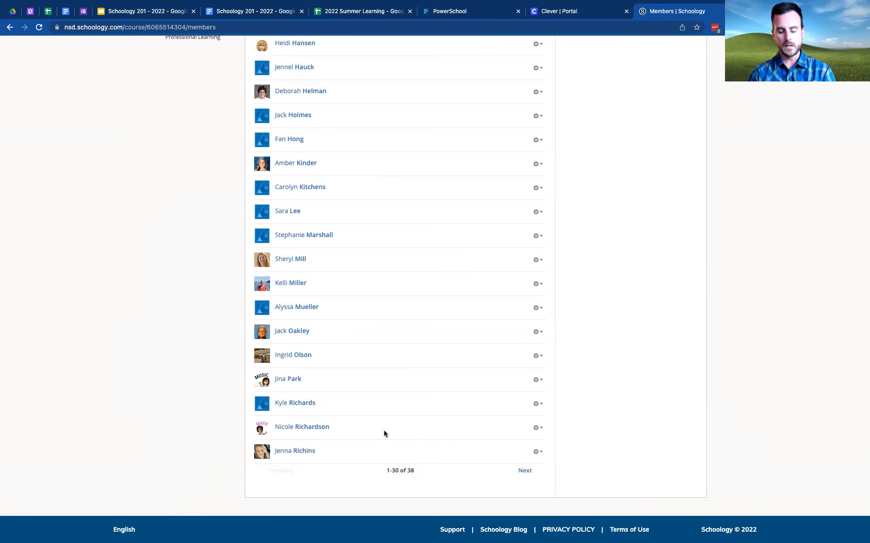
{"action": "key", "text": "super+r"}
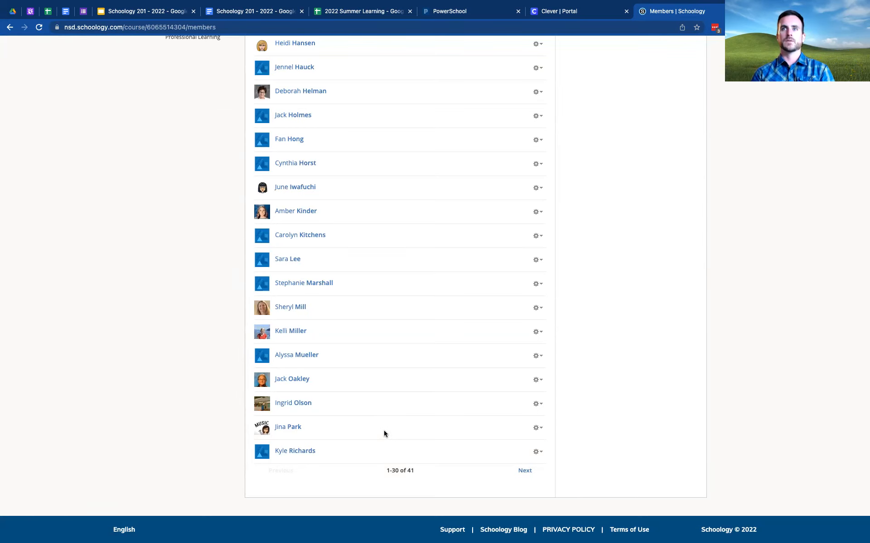
{"action": "key", "text": "super+r"}
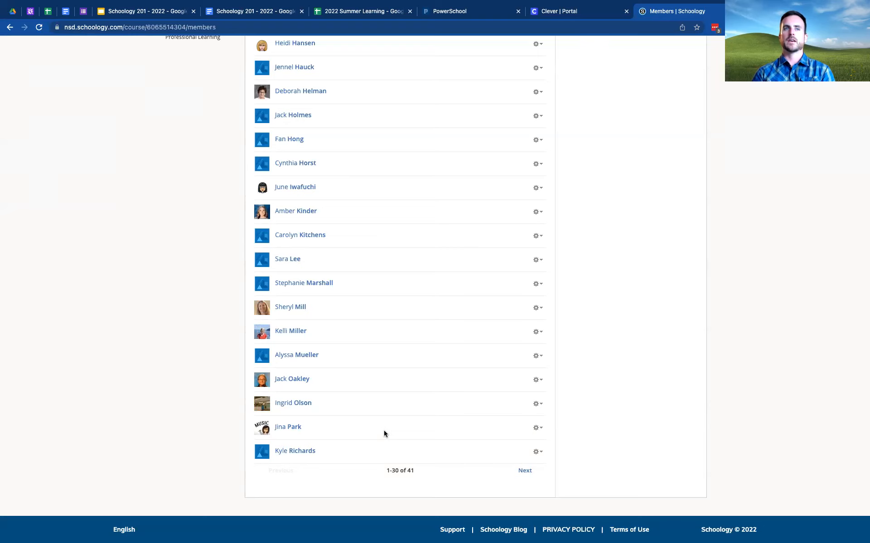
{"action": "key", "text": "super+r"}
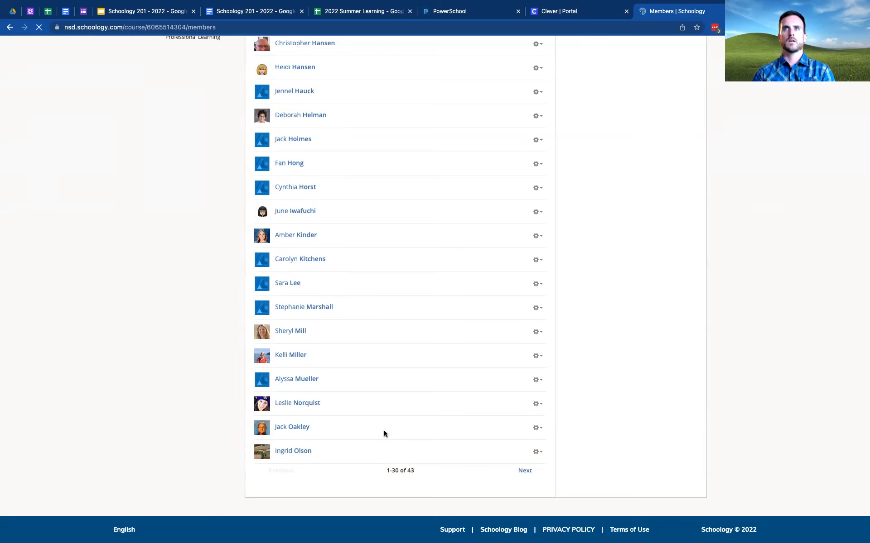
{"action": "key", "text": "super+r"}
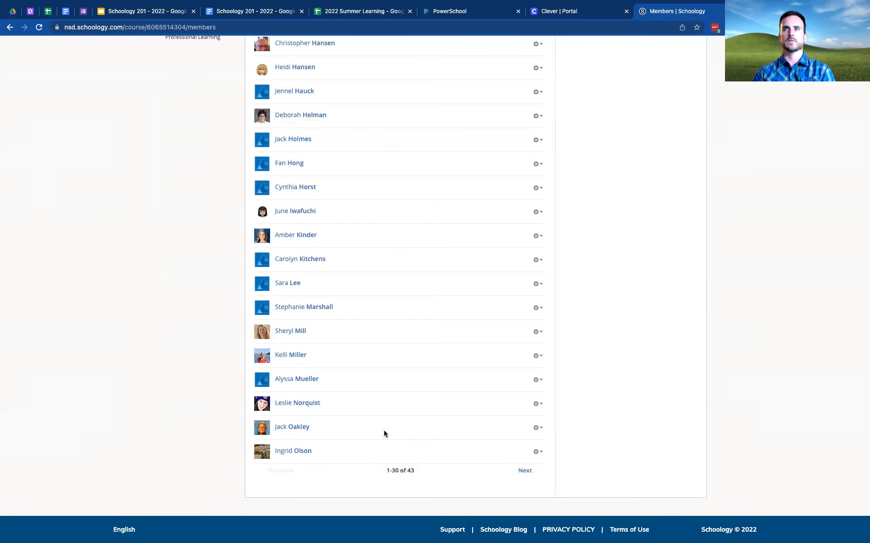
{"action": "key", "text": "super+r"}
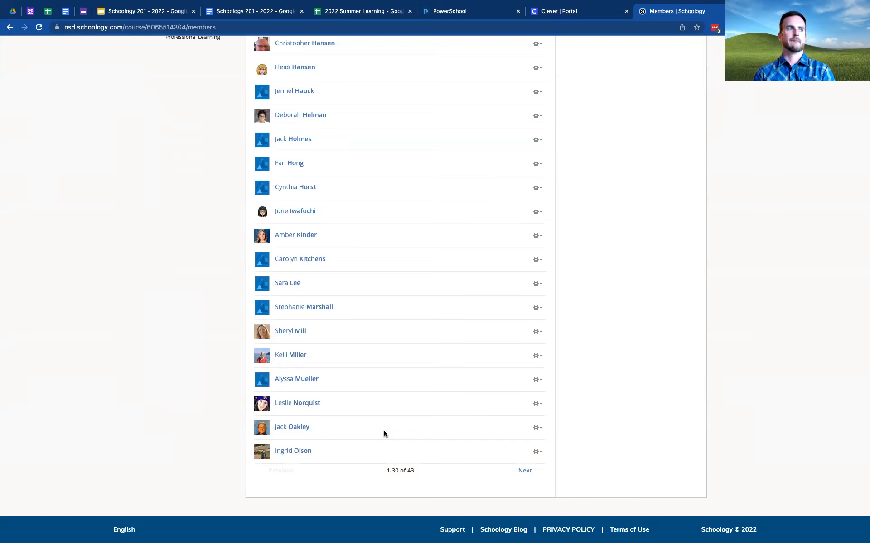
{"action": "key", "text": "super+r"}
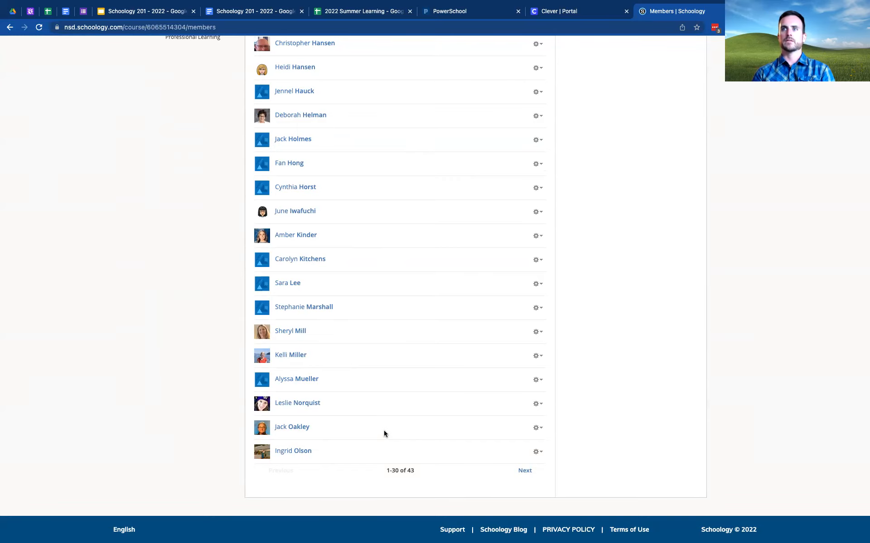
{"action": "key", "text": "super+r"}
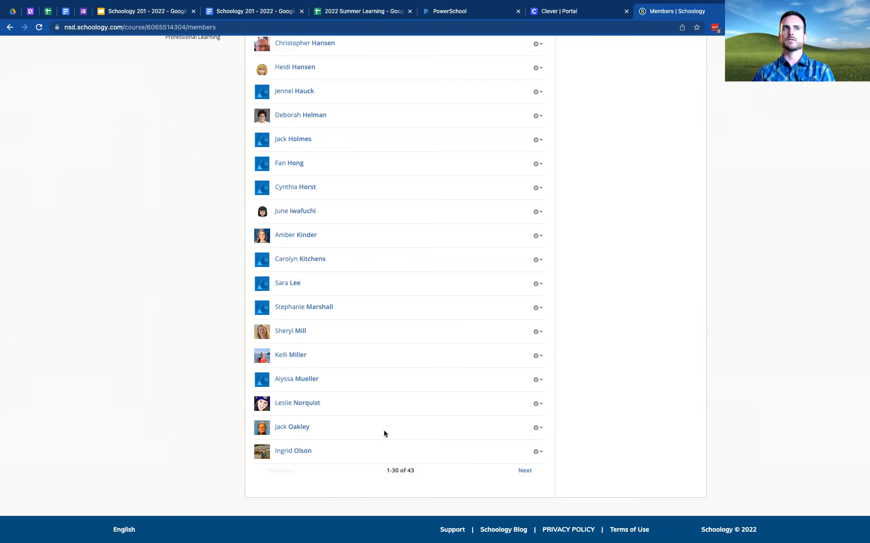
{"action": "key", "text": "super+r"}
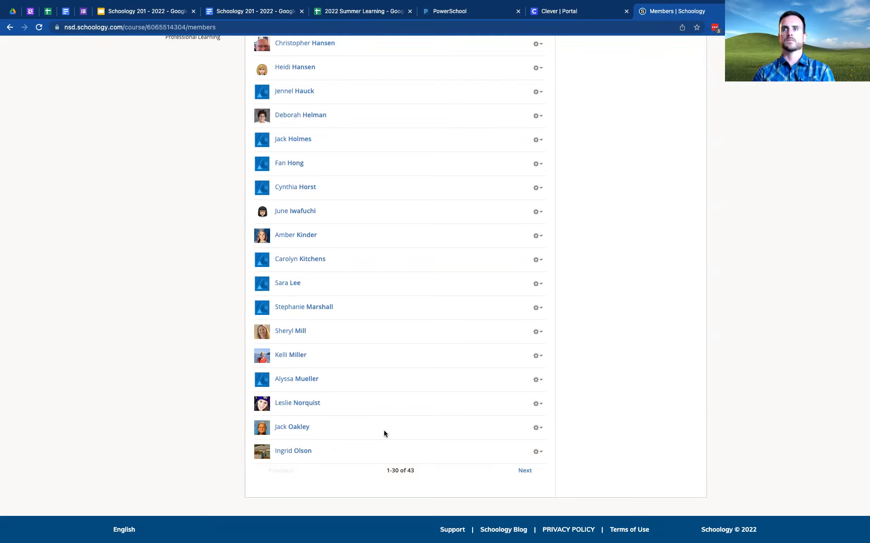
{"action": "key", "text": "super+r"}
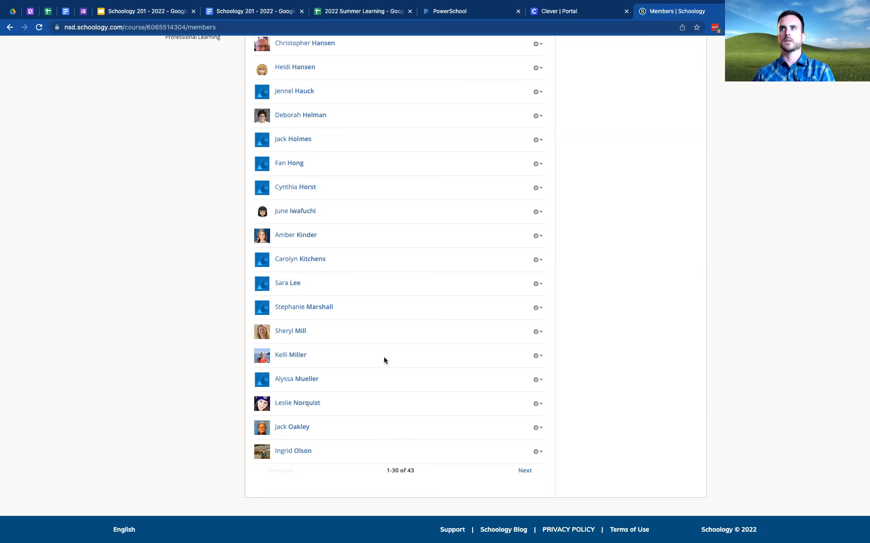
{"action": "scroll", "coordinate": [384, 360], "scroll_direction": "up", "scroll_amount": 10}
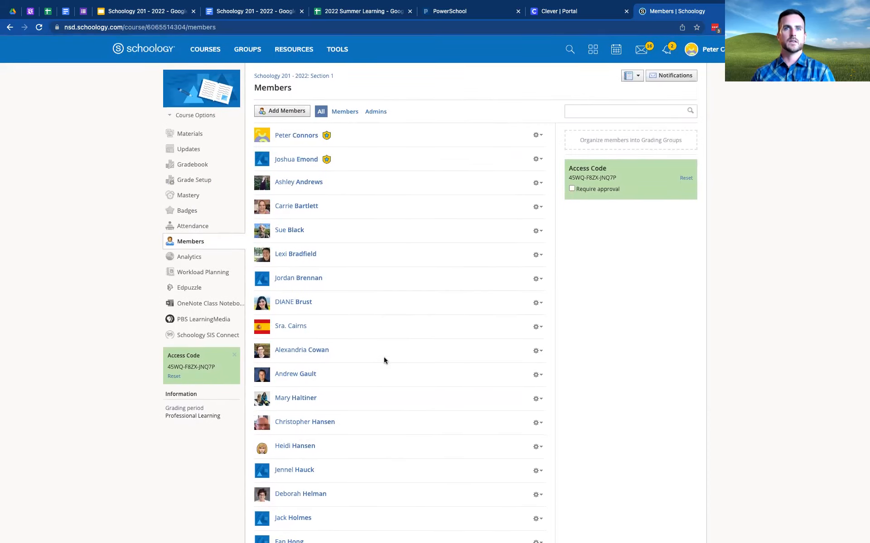
{"action": "scroll", "coordinate": [384, 359], "scroll_direction": "down", "scroll_amount": 1}
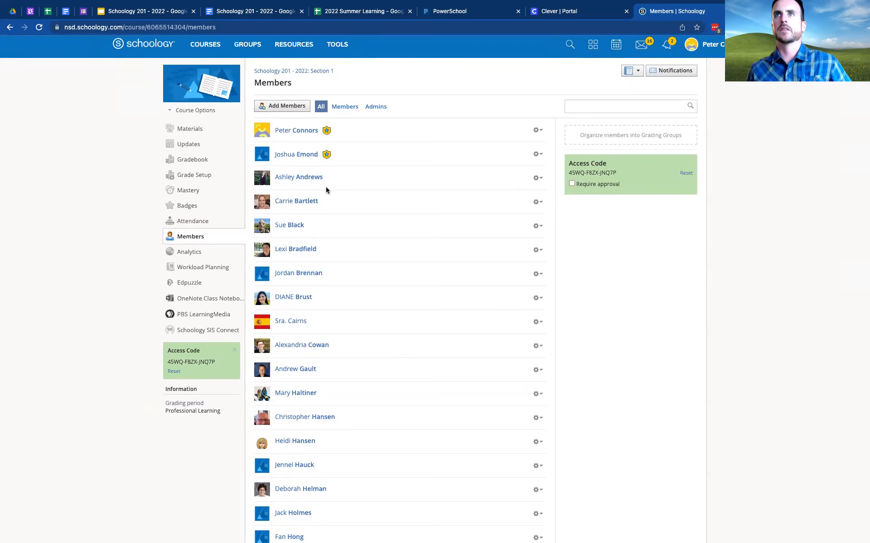
- Return to the course materials and review the types of material that can be added
{"action": "left_click", "coordinate": [184, 131]}
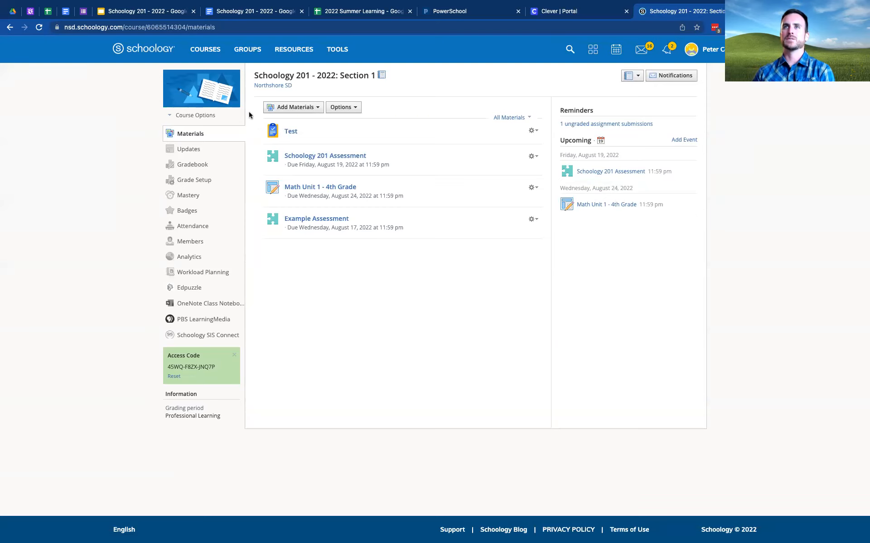
{"action": "left_click", "coordinate": [295, 109]}
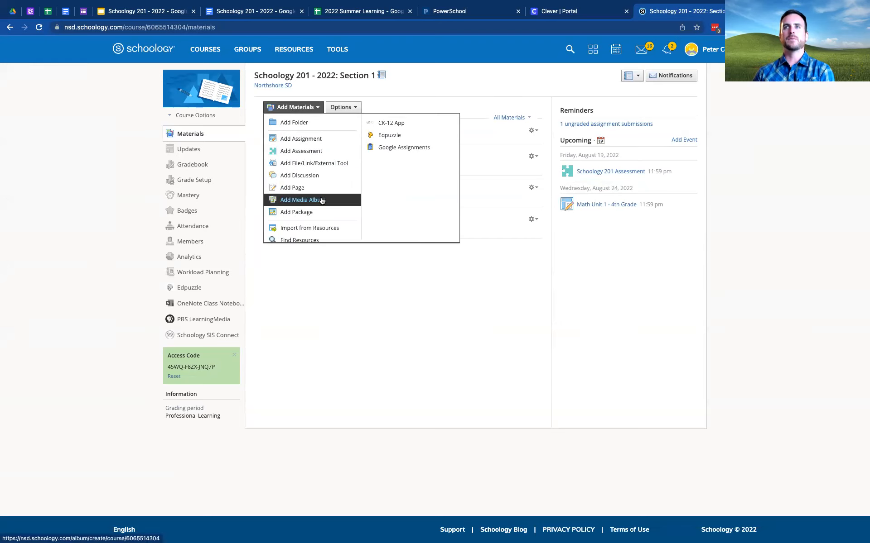
{"action": "scroll", "coordinate": [329, 229], "scroll_direction": "down", "scroll_amount": 1}
{"action": "scroll", "coordinate": [328, 226], "scroll_direction": "up", "scroll_amount": 1}
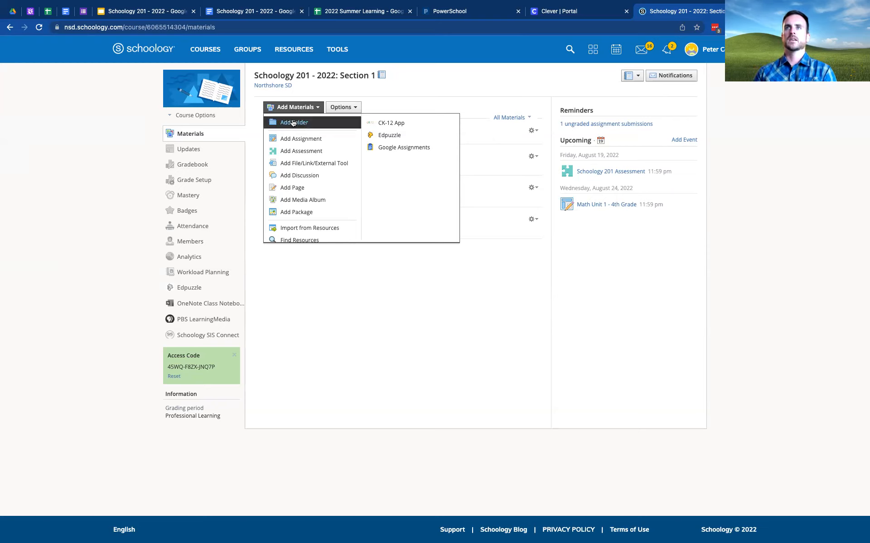
{"action": "left_click", "coordinate": [469, 79]}
- Preview the Google Assignments and CK-12 App material types in the course, closing each without adding anything
{"action": "left_click", "coordinate": [308, 107]}
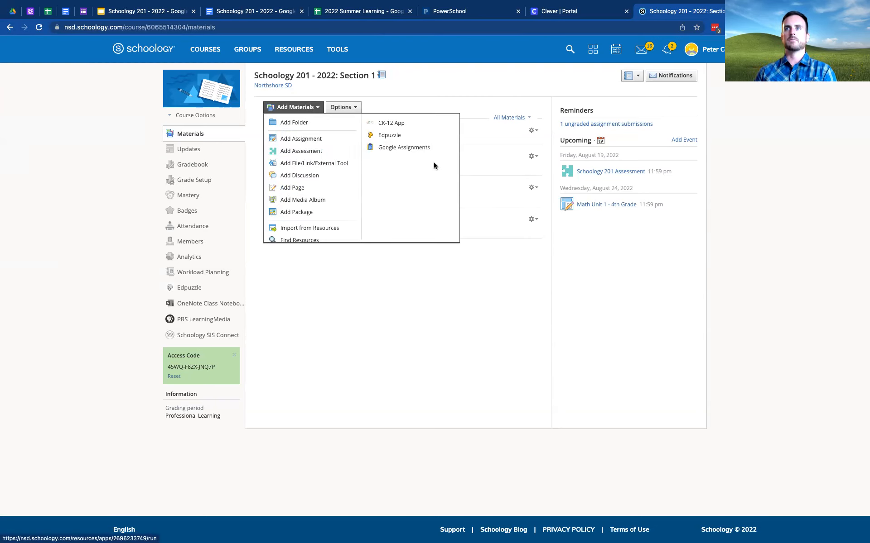
{"action": "left_click", "coordinate": [419, 147]}
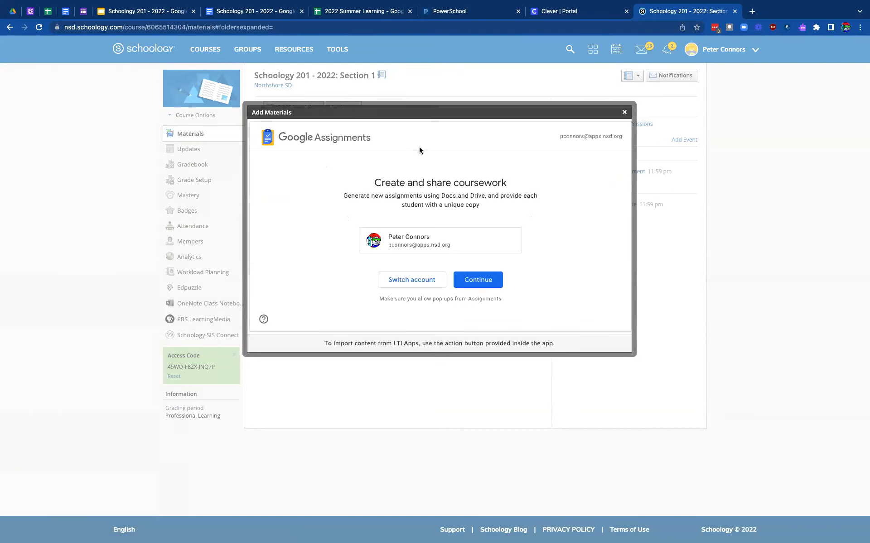
{"action": "left_click", "coordinate": [624, 113]}
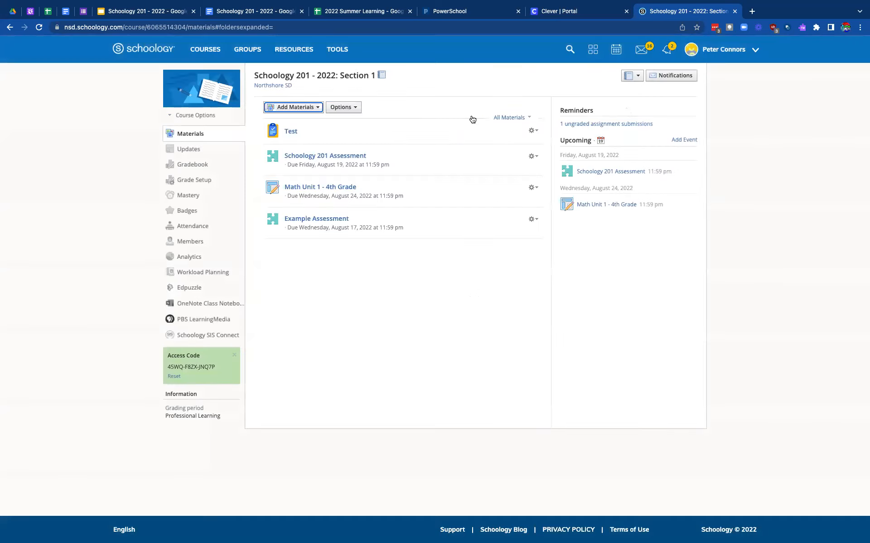
{"action": "left_click", "coordinate": [298, 109]}
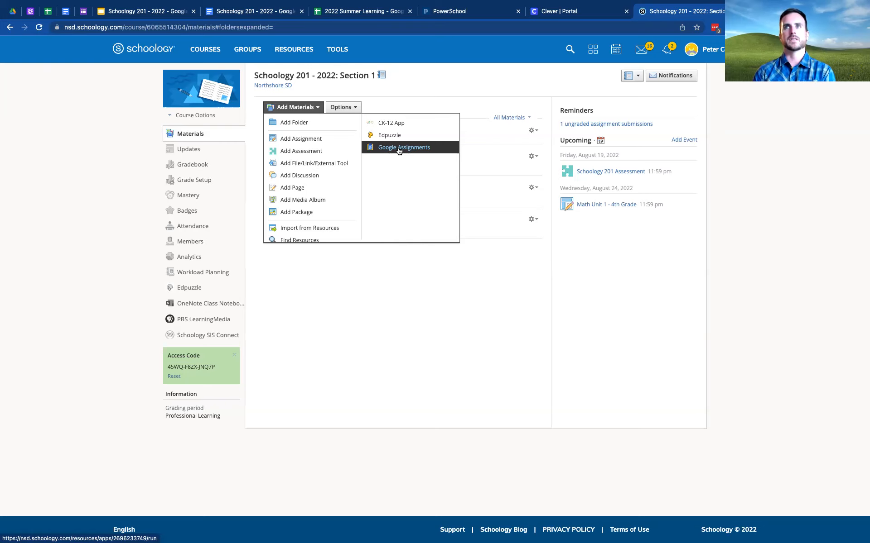
{"action": "left_click", "coordinate": [392, 126]}
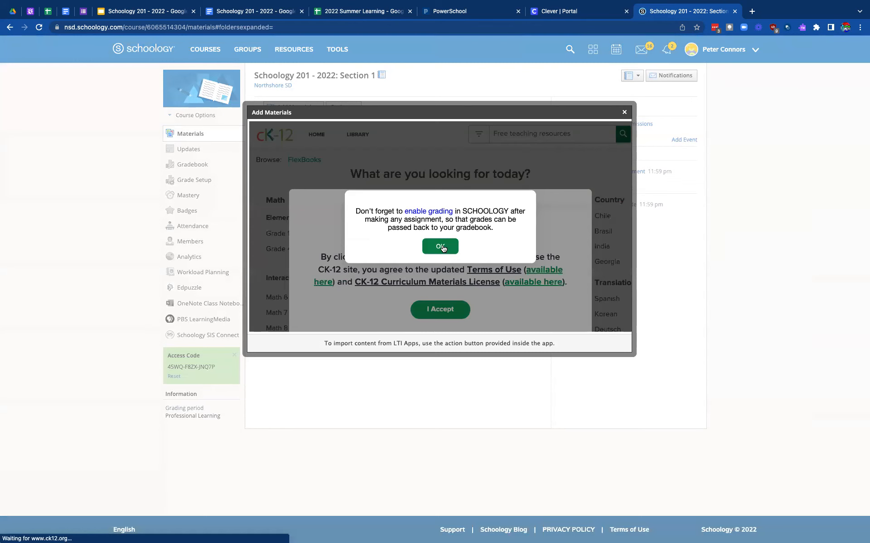
{"action": "left_click", "coordinate": [624, 113]}
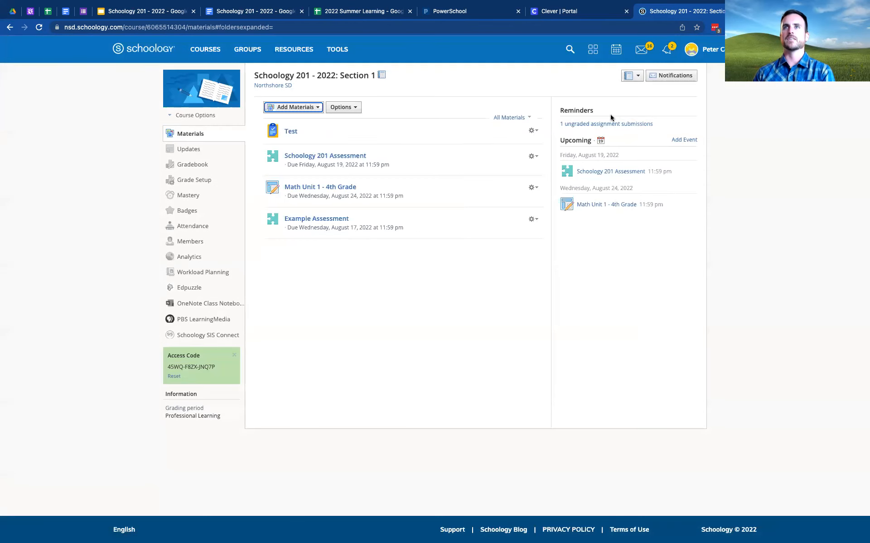
- Start a new Google Assignments item with the signed-in account and dismiss the annotation toolbar covering the assignment form
{"action": "left_click", "coordinate": [303, 114]}
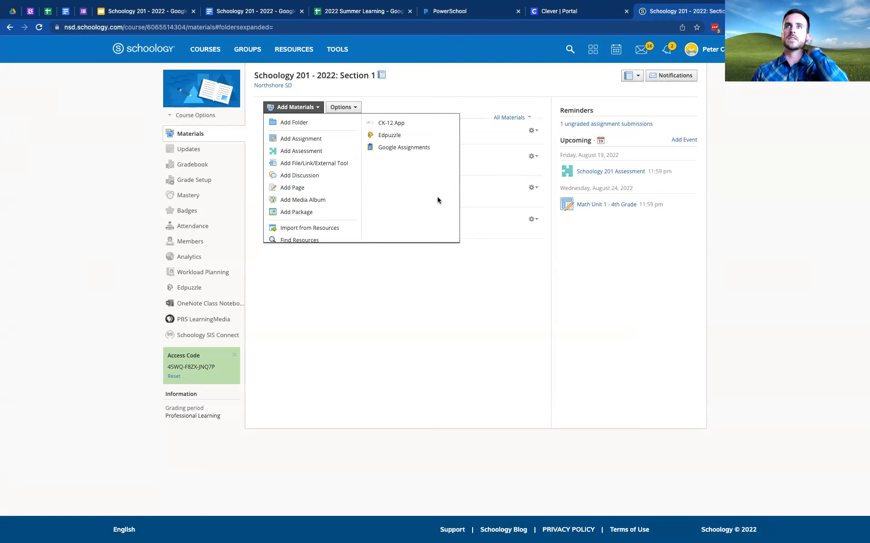
{"action": "left_click", "coordinate": [409, 150]}
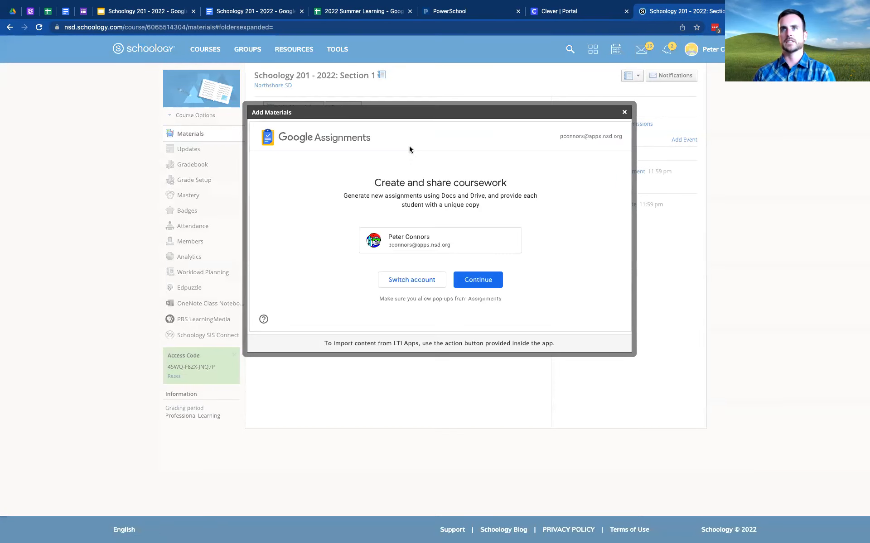
{"action": "left_click", "coordinate": [482, 280]}
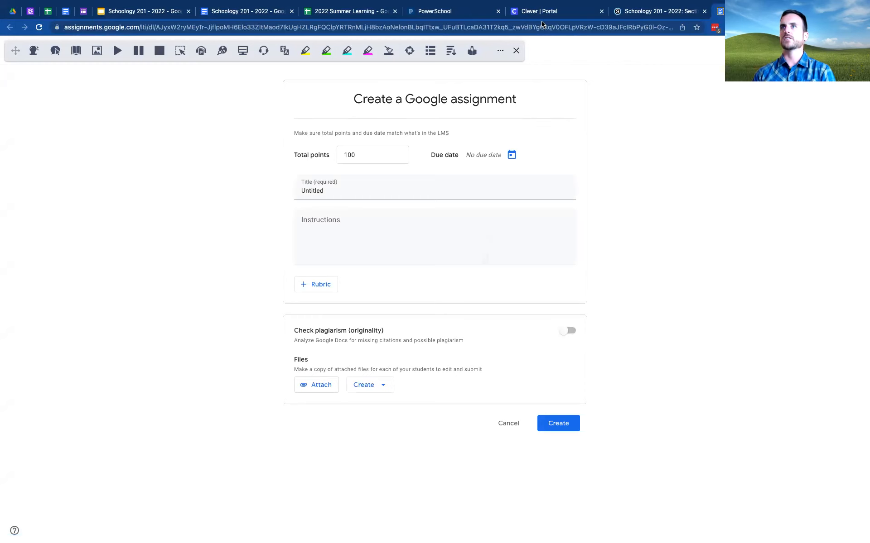
{"action": "left_click", "coordinate": [516, 51]}
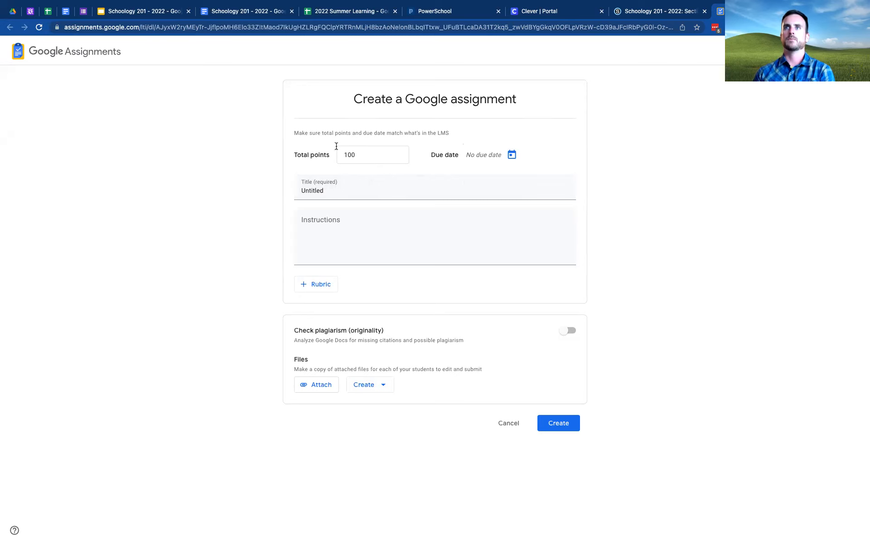
- Set the assignment's due date to Aug 20, 2022 at 11:59 PM
{"action": "left_click", "coordinate": [511, 155]}
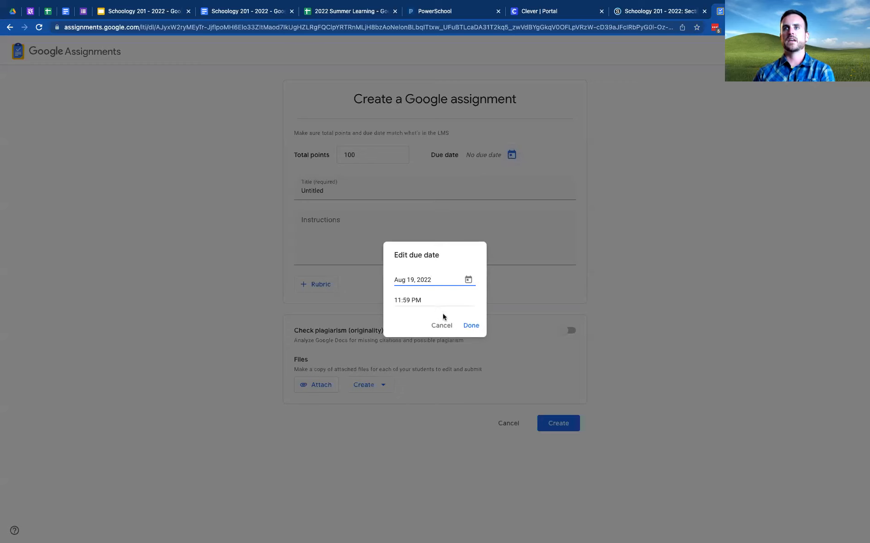
{"action": "left_click", "coordinate": [467, 280]}
{"action": "left_click", "coordinate": [500, 363]}
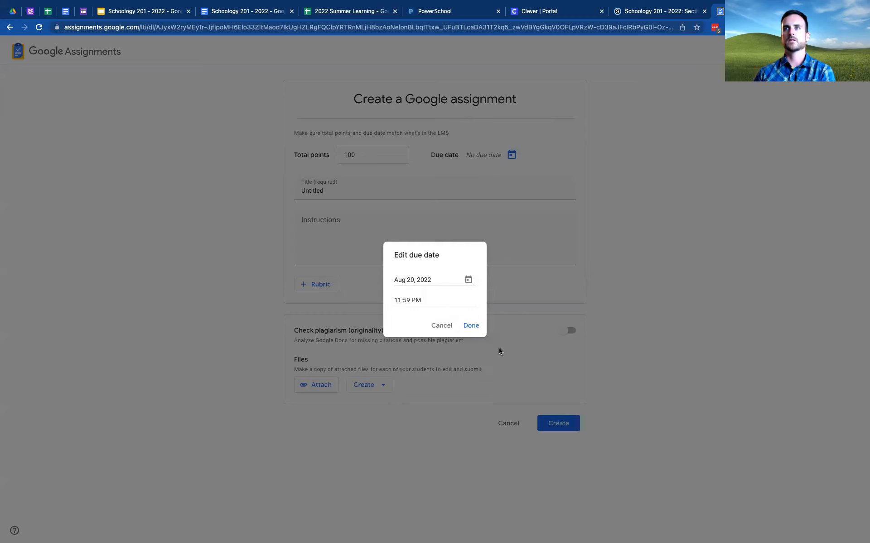
{"action": "left_click", "coordinate": [471, 326]}
- Title the Google assignment "Friday Session Test Assignment"
{"action": "left_click", "coordinate": [315, 195]}
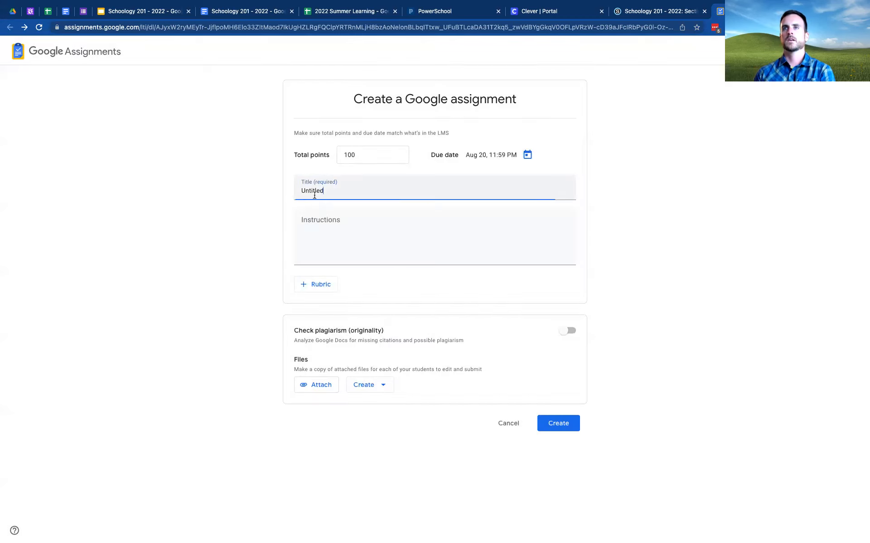
{"action": "double_click", "coordinate": [314, 196]}
{"action": "type", "text": "Fr"}
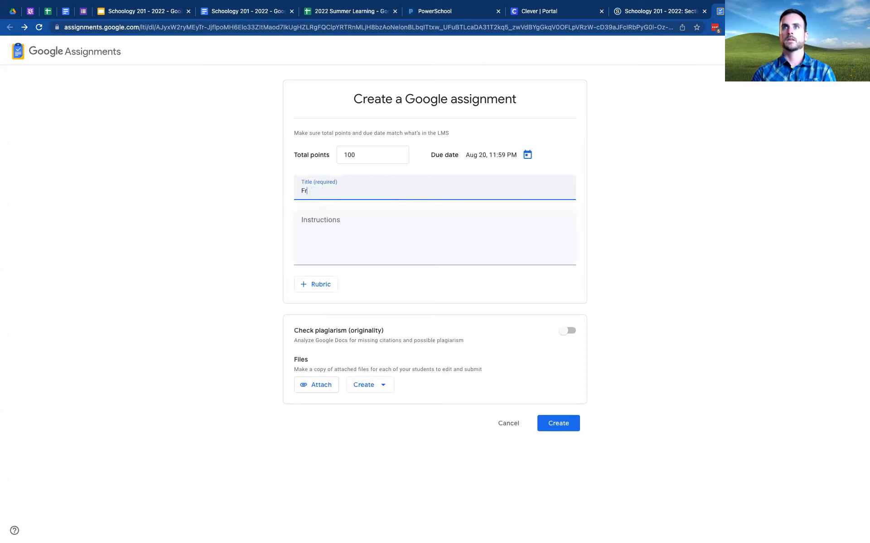
{"action": "type", "text": "iday Session T"}
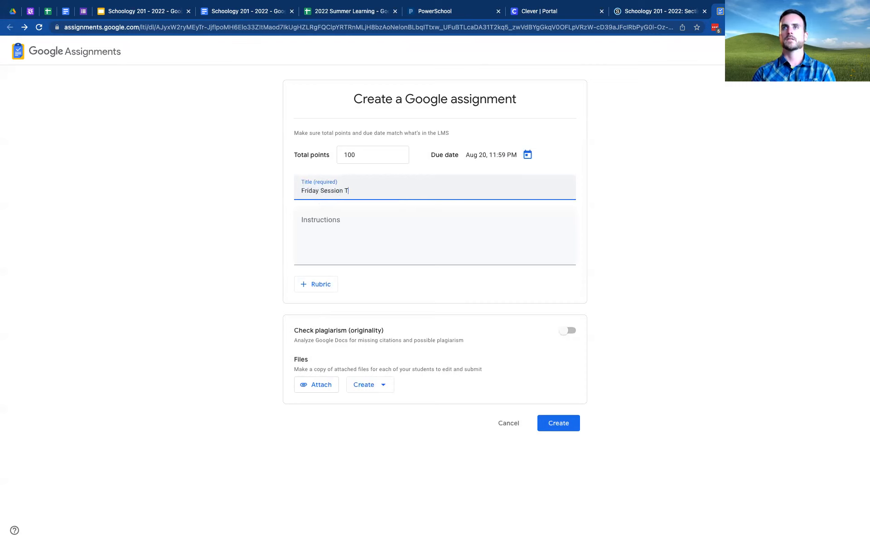
{"action": "type", "text": "est Assignment"}
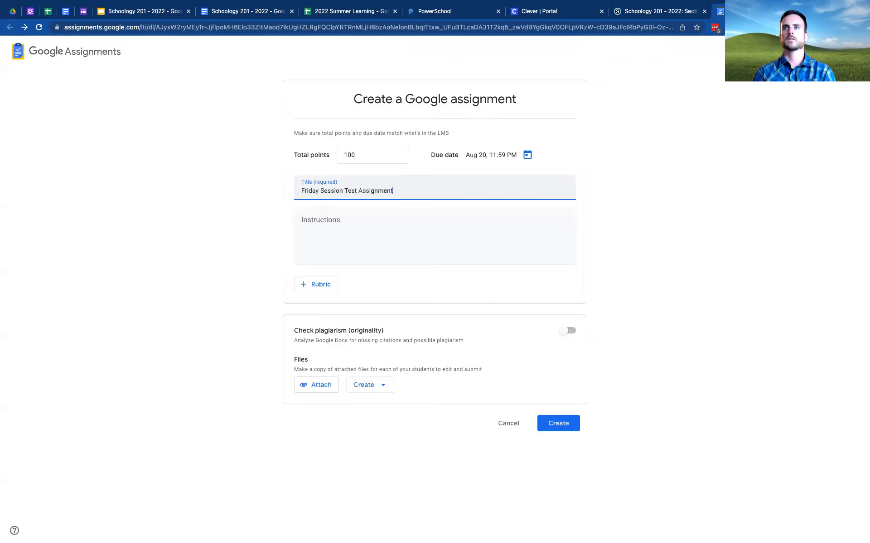
- Enter the instructions "Use the template to build your slideshow about a country in the world"
{"action": "left_click", "coordinate": [337, 239]}
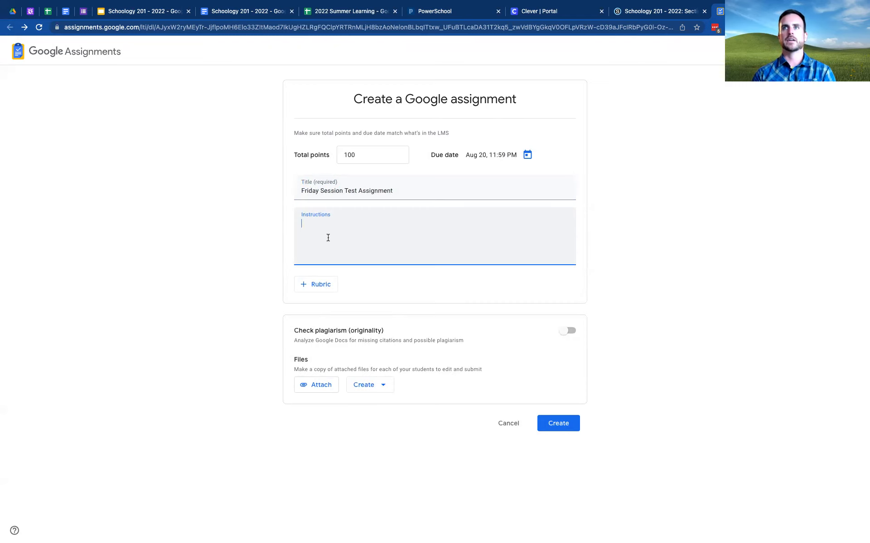
{"action": "type", "text": "Use the temp"}
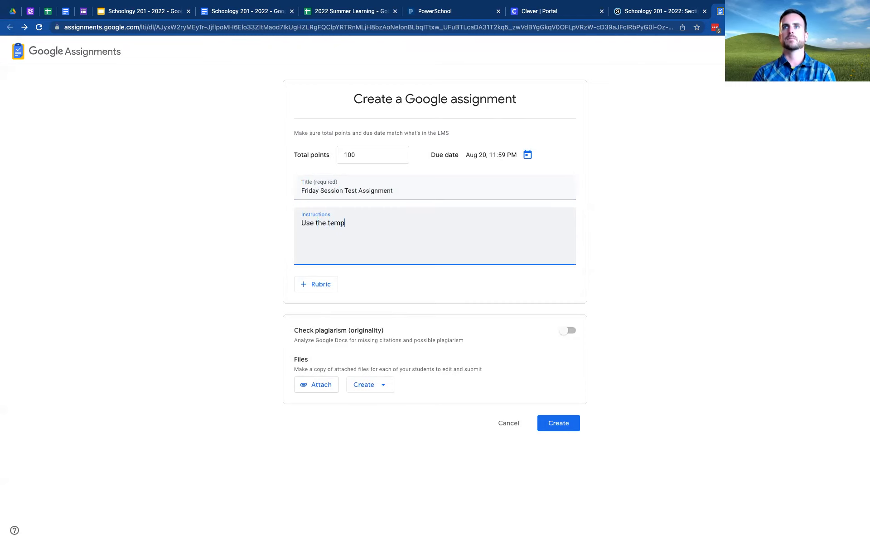
{"action": "type", "text": "late to build your"}
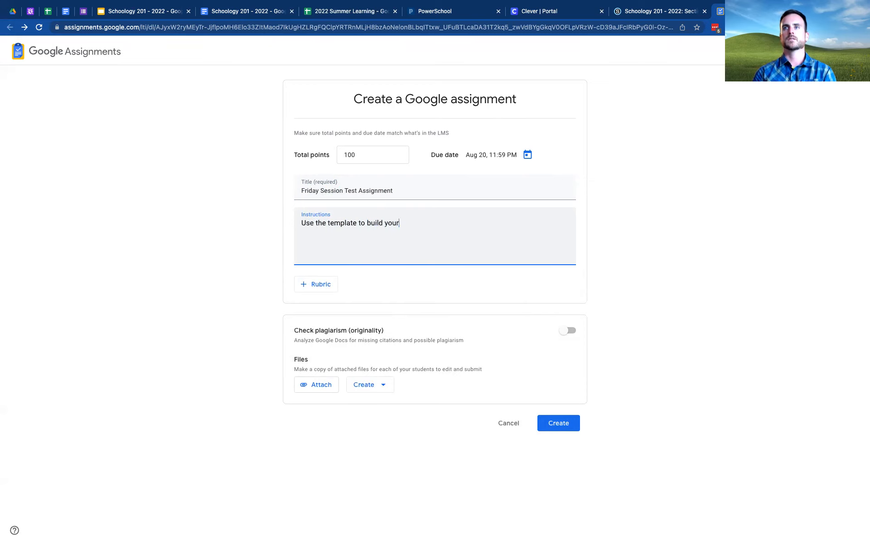
{"action": "type", "text": " slideshow about a"}
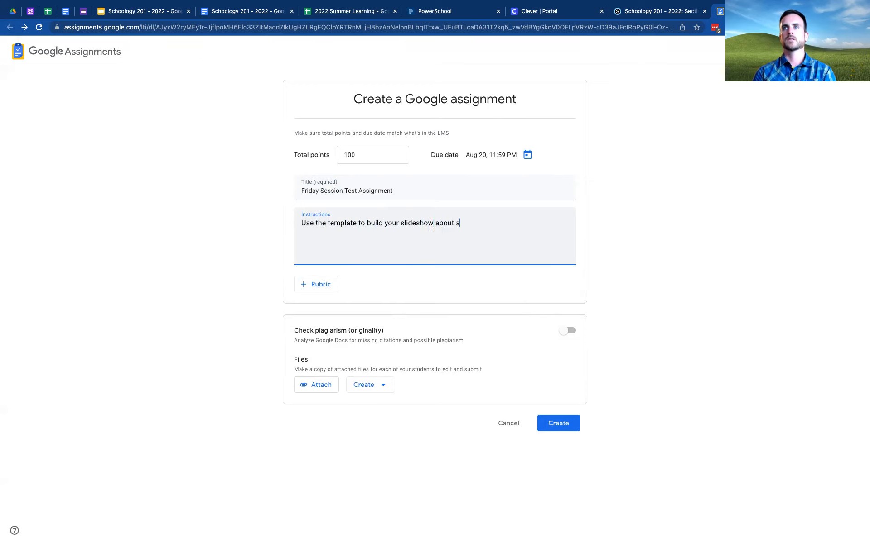
{"action": "type", "text": " country in the world"}
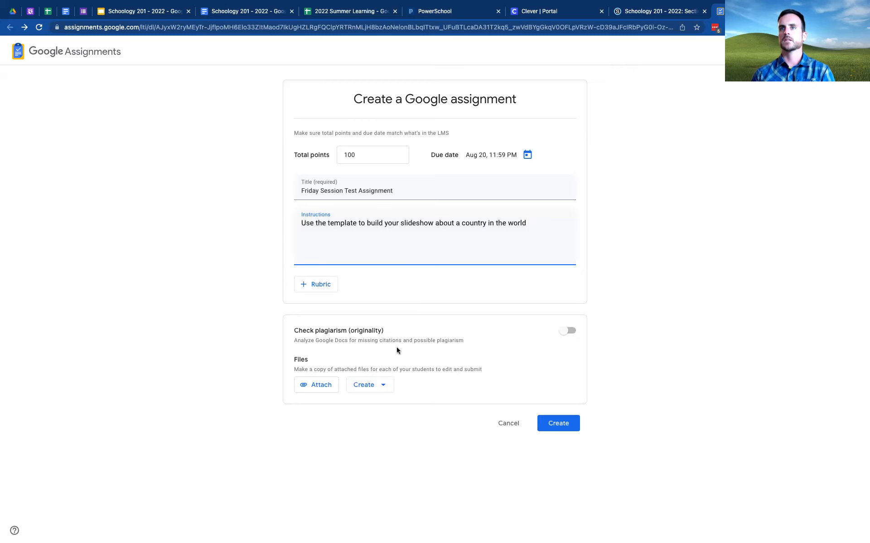
- Review the options for adding a rubric and the description of the plagiarism check
{"action": "left_click", "coordinate": [319, 286]}
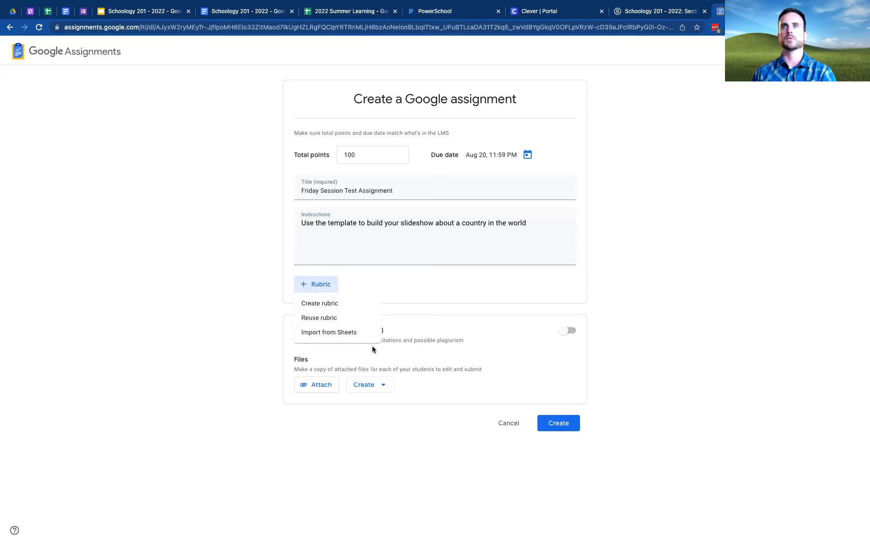
{"action": "left_click", "coordinate": [665, 241]}
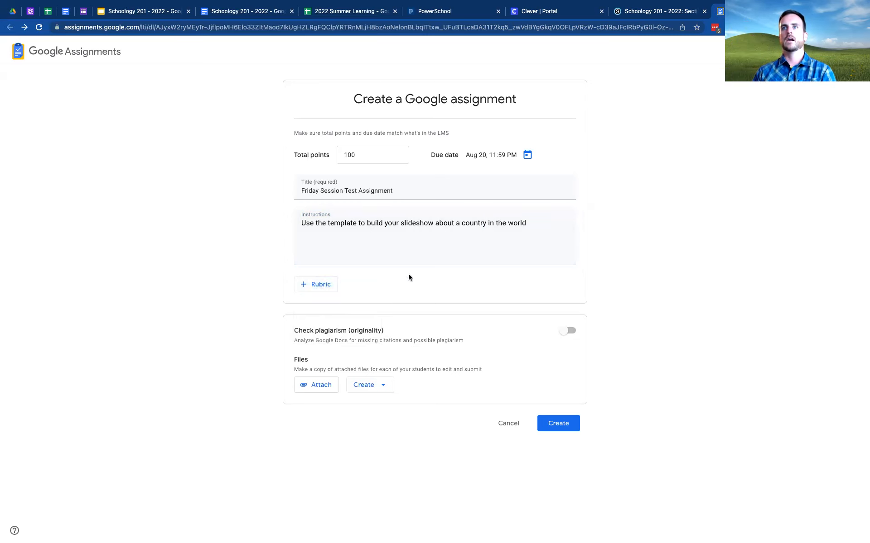
{"action": "triple_click", "coordinate": [346, 341]}
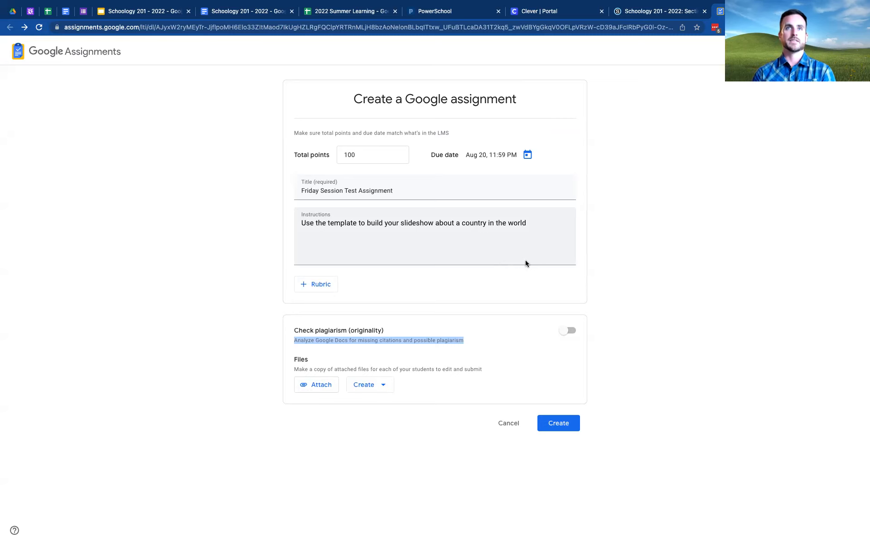
- Attach the recent Schoology 201 - 2022 slideshow from Google Drive to the assignment and remove it again
{"action": "left_click", "coordinate": [314, 384]}
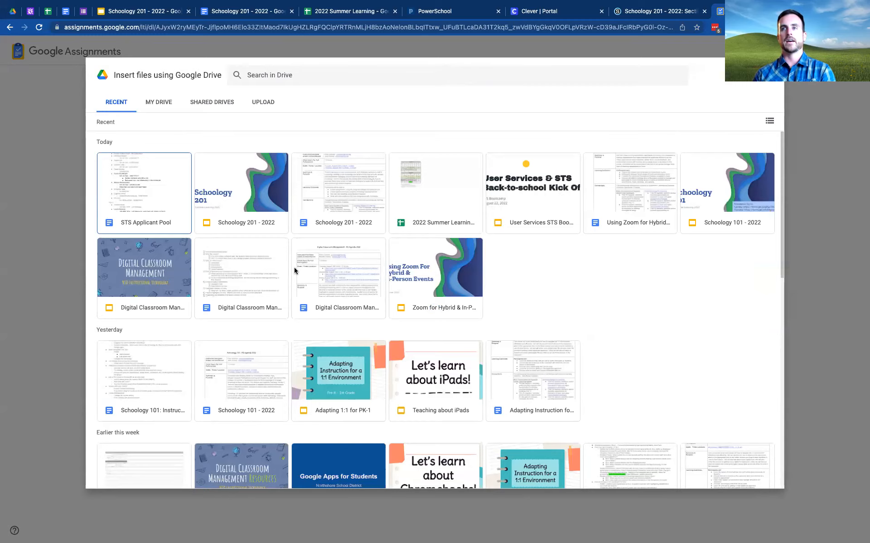
{"action": "scroll", "coordinate": [314, 373], "scroll_direction": "down", "scroll_amount": 4}
{"action": "scroll", "coordinate": [314, 372], "scroll_direction": "down", "scroll_amount": 7}
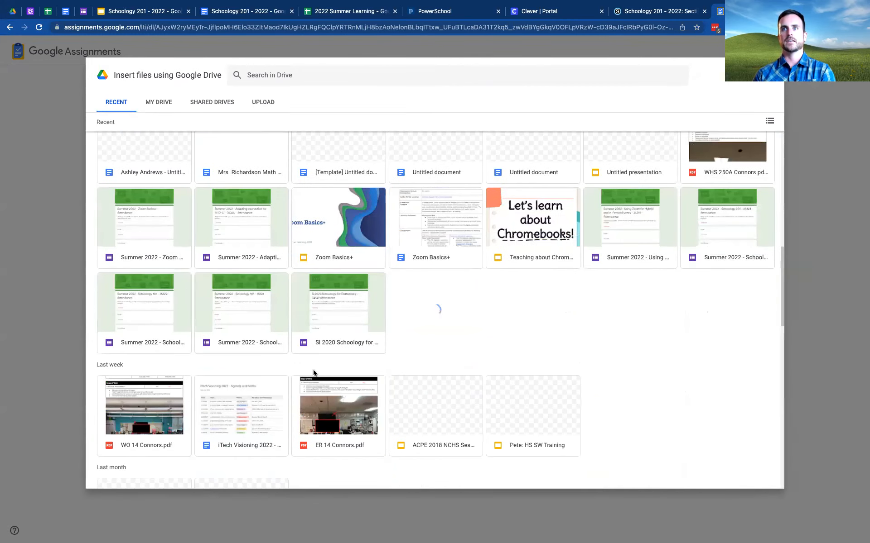
{"action": "scroll", "coordinate": [313, 373], "scroll_direction": "up", "scroll_amount": 15}
{"action": "left_click", "coordinate": [241, 206]}
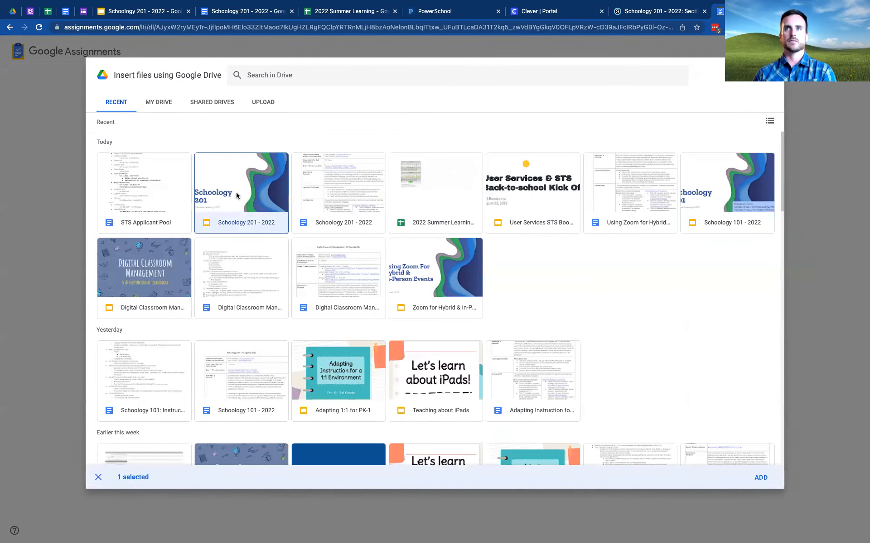
{"action": "left_click", "coordinate": [761, 478]}
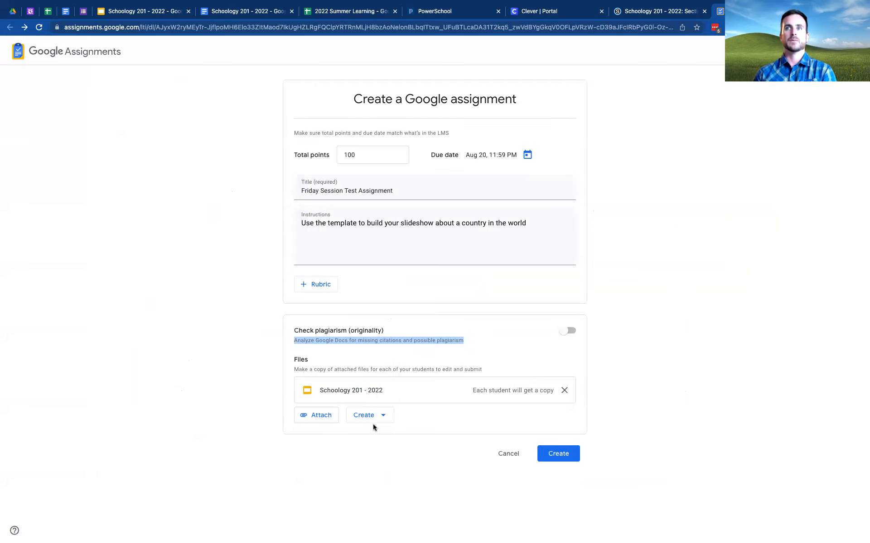
{"action": "left_click", "coordinate": [564, 390]}
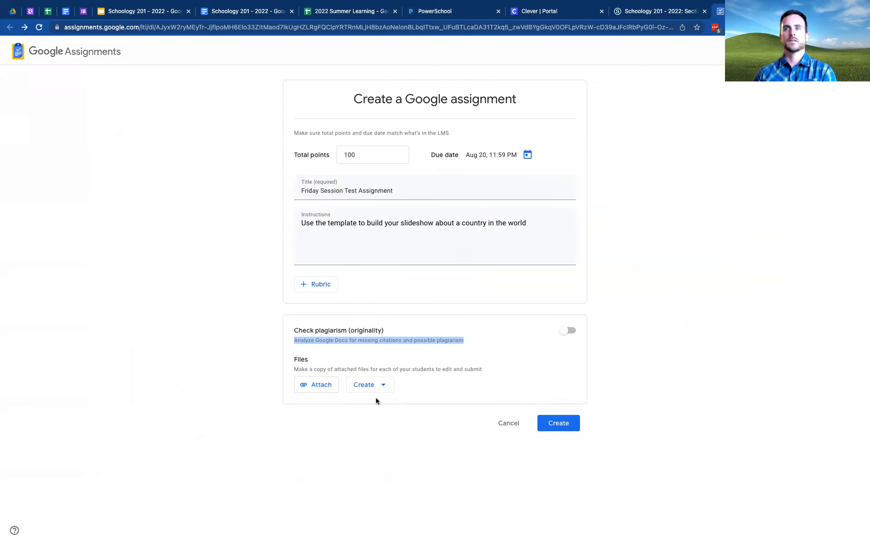
- Create a new Google Slides file for the assignment, open it and rename it Country Presentation
{"action": "left_click", "coordinate": [374, 387]}
{"action": "left_click", "coordinate": [390, 434]}
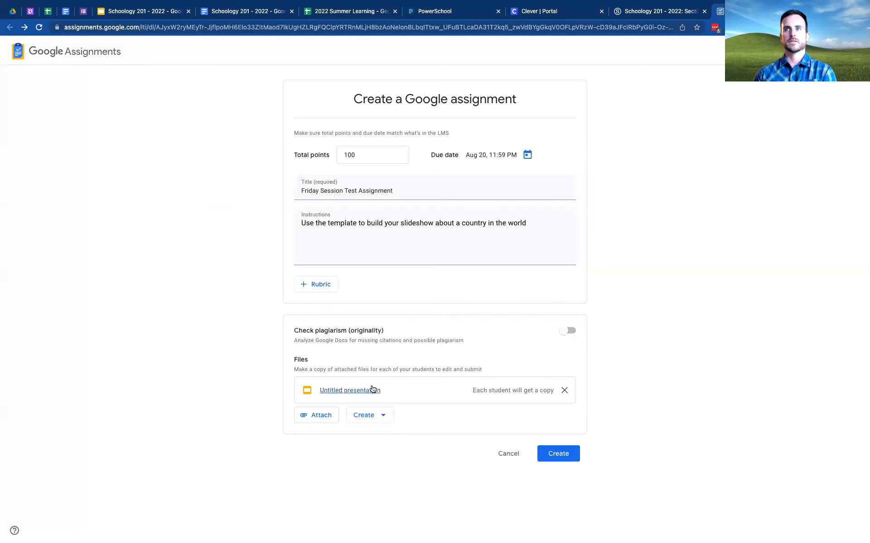
{"action": "left_click", "coordinate": [355, 390]}
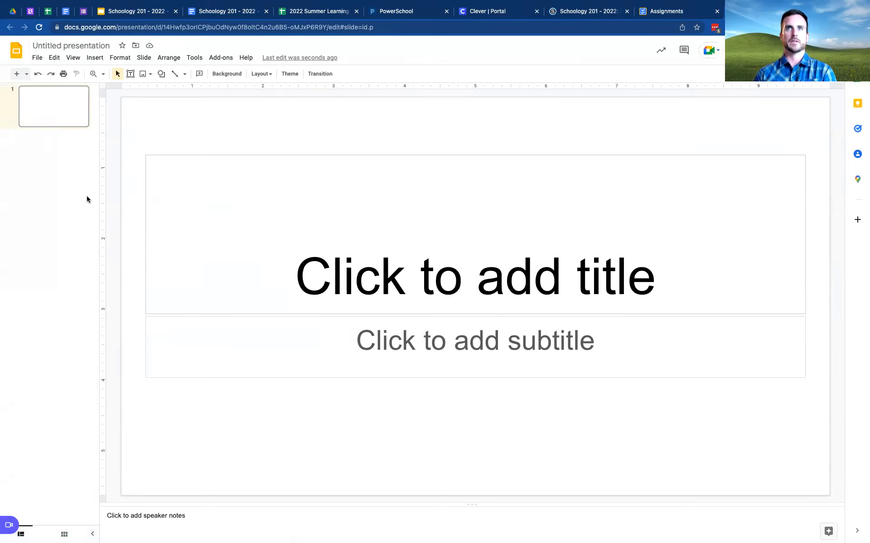
{"action": "left_click", "coordinate": [71, 45]}
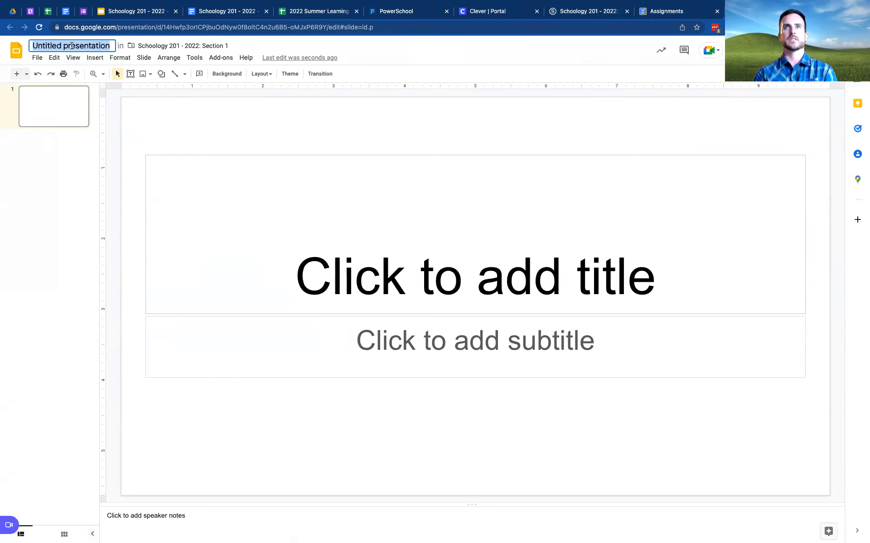
{"action": "type", "text": "Country Presentation"}
{"action": "left_click", "coordinate": [48, 103]}
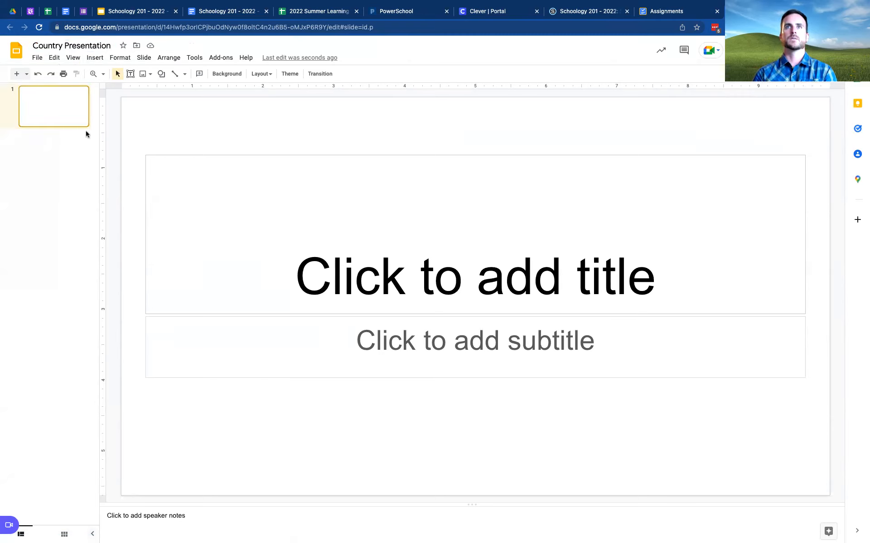
- Enter Spain as the title on the first slide
{"action": "left_click", "coordinate": [415, 298]}
{"action": "type", "text": "j"}
{"action": "key", "text": "BackSpace"}
{"action": "type", "text": "Spain"}
{"action": "left_click", "coordinate": [40, 163]}
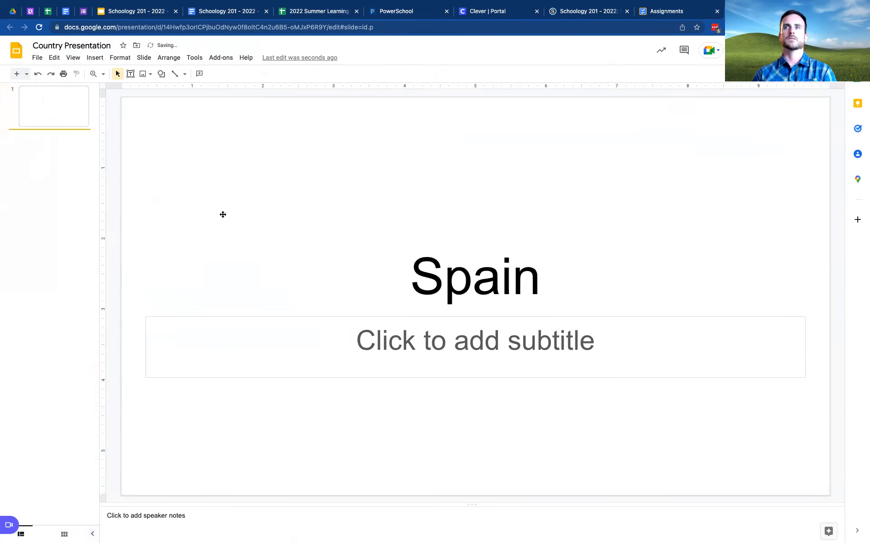
- Replace the first slide's title with the placeholder text "Country Name"
{"action": "double_click", "coordinate": [459, 290]}
{"action": "type", "text": "Country Name"}
{"action": "left_click", "coordinate": [57, 195]}
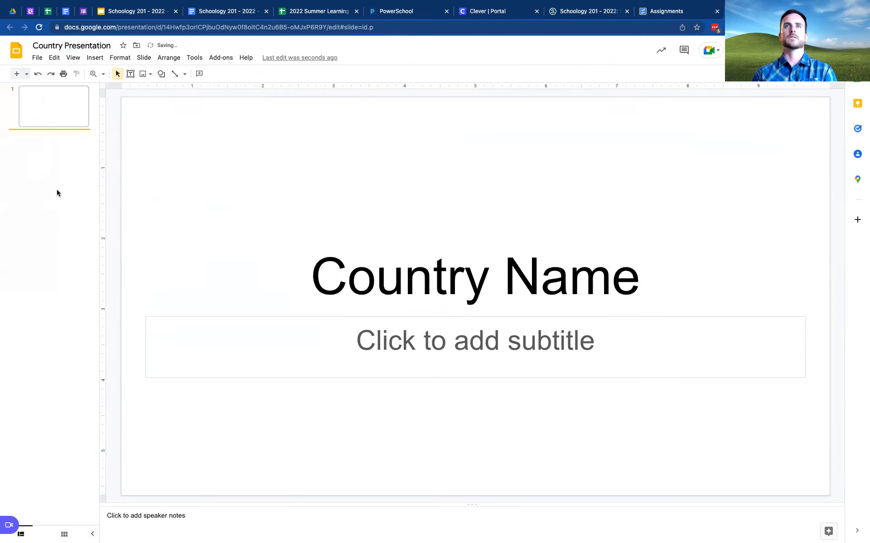
- Add a second slide to the presentation and title it Climate
{"action": "left_click", "coordinate": [16, 75]}
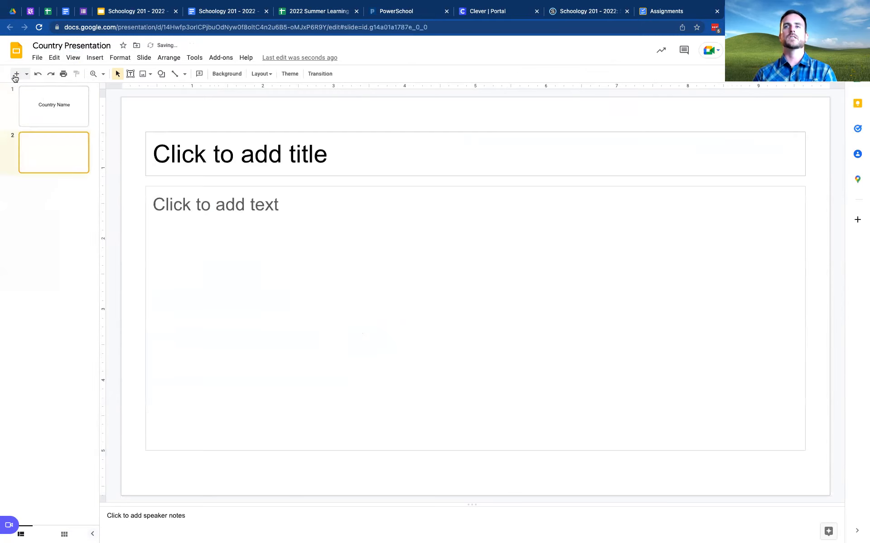
{"action": "left_click", "coordinate": [249, 165]}
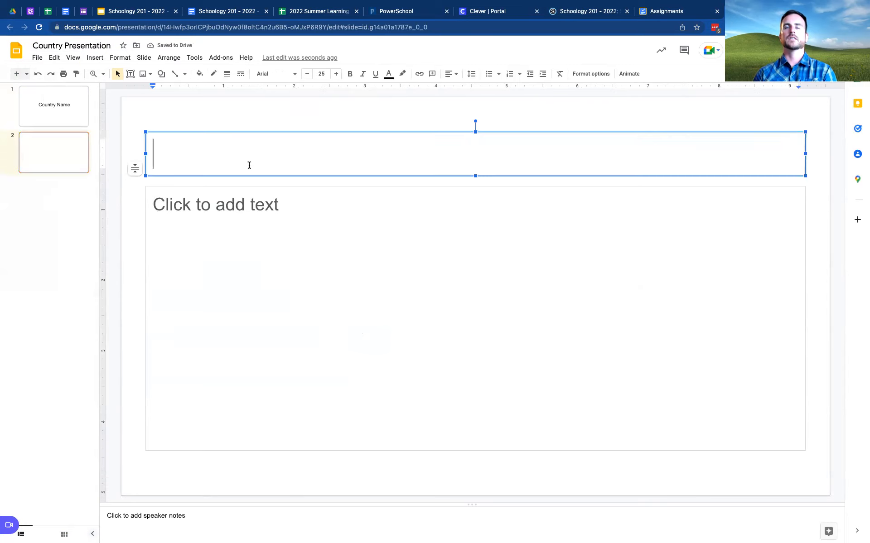
{"action": "type", "text": "Climate"}
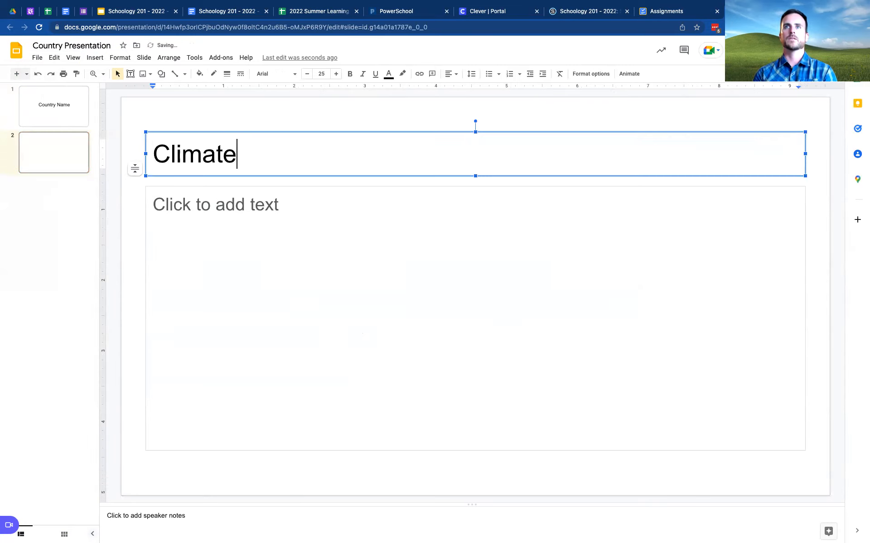
- Add four more slides after the Climate slide and title the third slide Economy
{"action": "left_click", "coordinate": [55, 145]}
{"action": "left_click", "coordinate": [16, 74]}
{"action": "left_click", "coordinate": [16, 74]}
{"action": "left_click", "coordinate": [16, 74]}
{"action": "left_click", "coordinate": [16, 74]}
{"action": "left_click", "coordinate": [48, 181]}
{"action": "left_click", "coordinate": [207, 154]}
{"action": "type", "text": "Econo"}
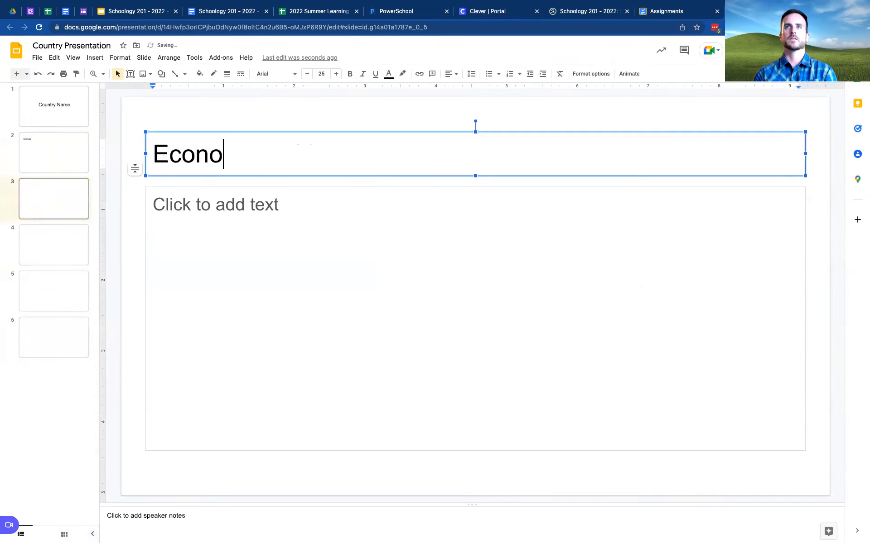
{"action": "type", "text": "my"}
- Title the fourth slide Language and the fifth slide Capital
{"action": "left_click", "coordinate": [77, 235]}
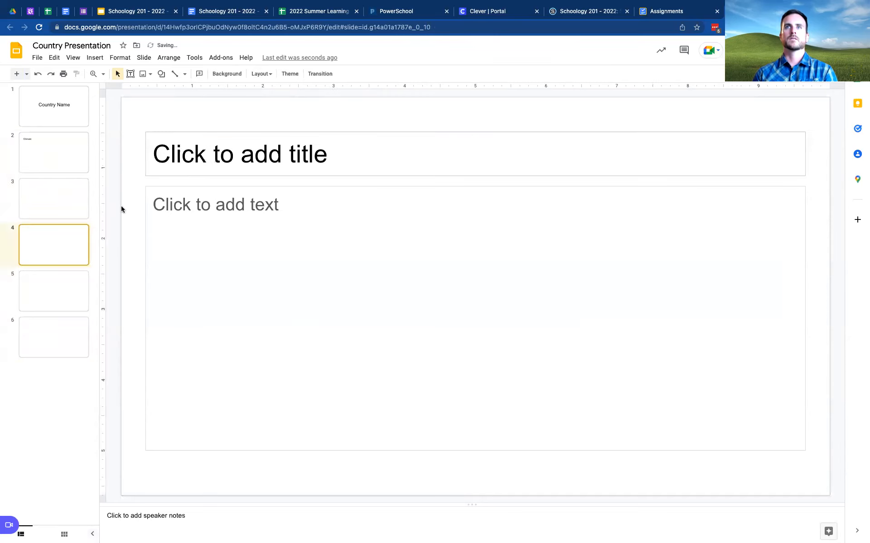
{"action": "left_click", "coordinate": [188, 157]}
{"action": "type", "text": "Language"}
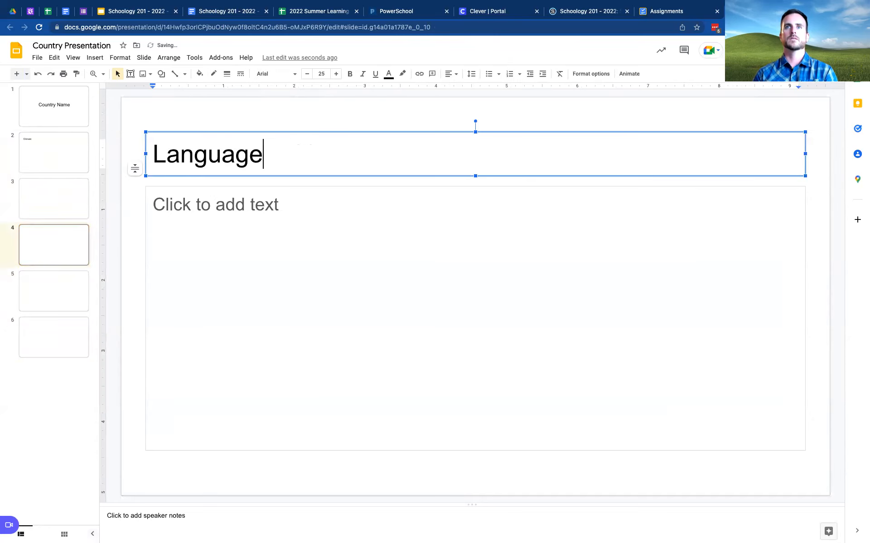
{"action": "left_click", "coordinate": [42, 292]}
{"action": "left_click", "coordinate": [243, 159]}
{"action": "type", "text": "Capital"}
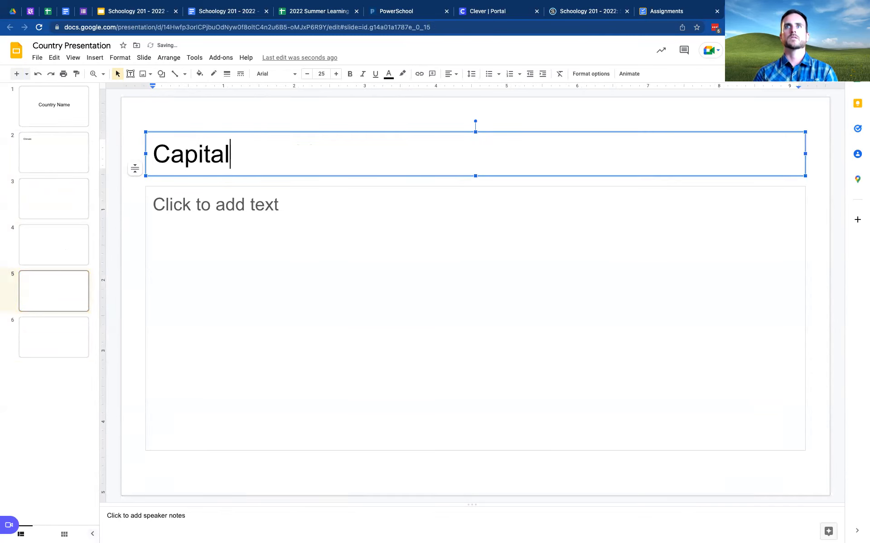
- Title the sixth slide Location
{"action": "left_click", "coordinate": [66, 336]}
{"action": "left_click", "coordinate": [202, 152]}
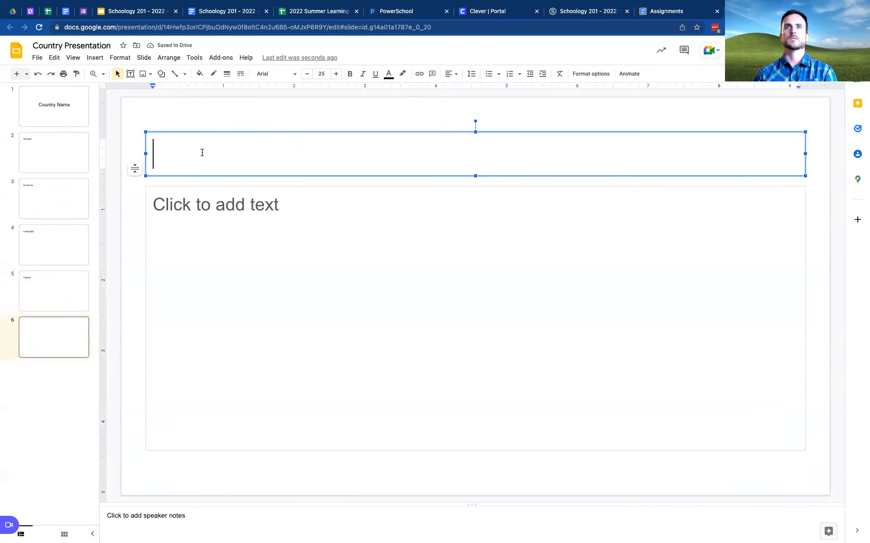
{"action": "type", "text": "Location"}
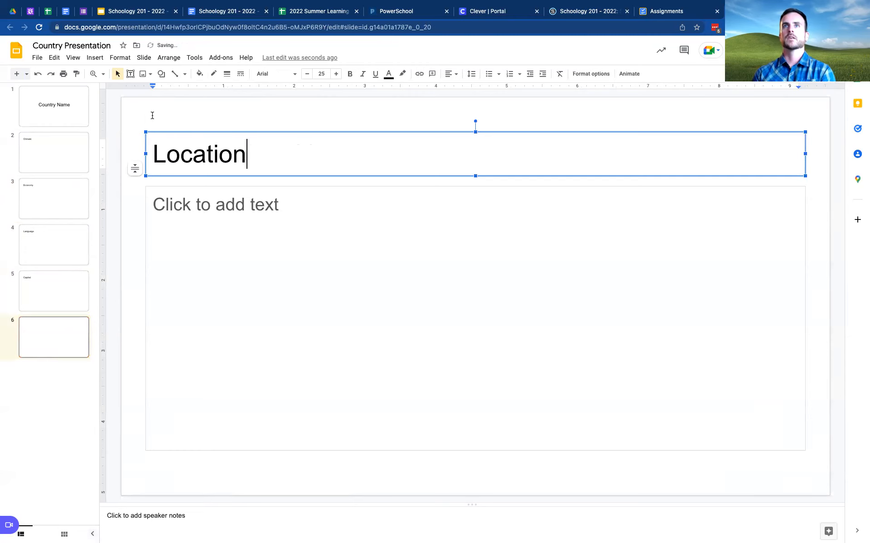
{"action": "left_click", "coordinate": [145, 116]}
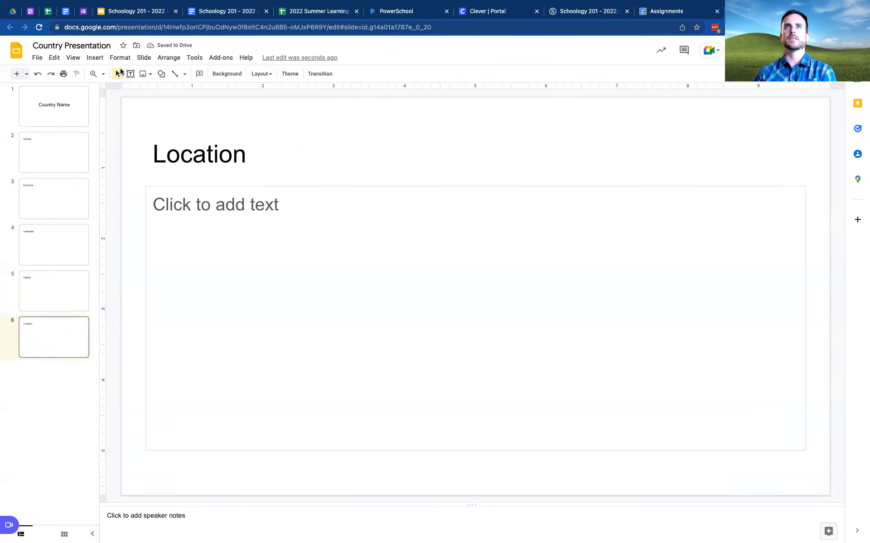
- Switch back to Google Assignments and try to create the Friday Session Test Assignment with the attached presentation
{"action": "left_click", "coordinate": [664, 6]}
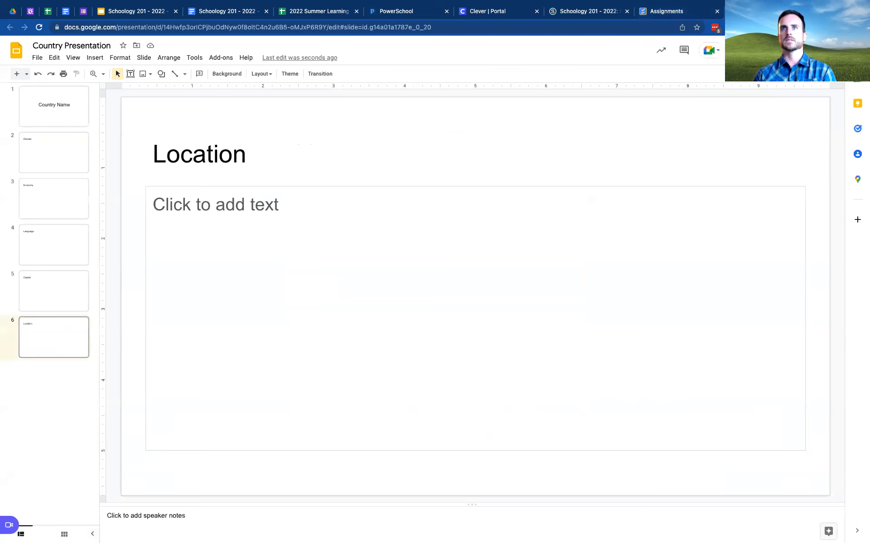
{"action": "left_click", "coordinate": [664, 12]}
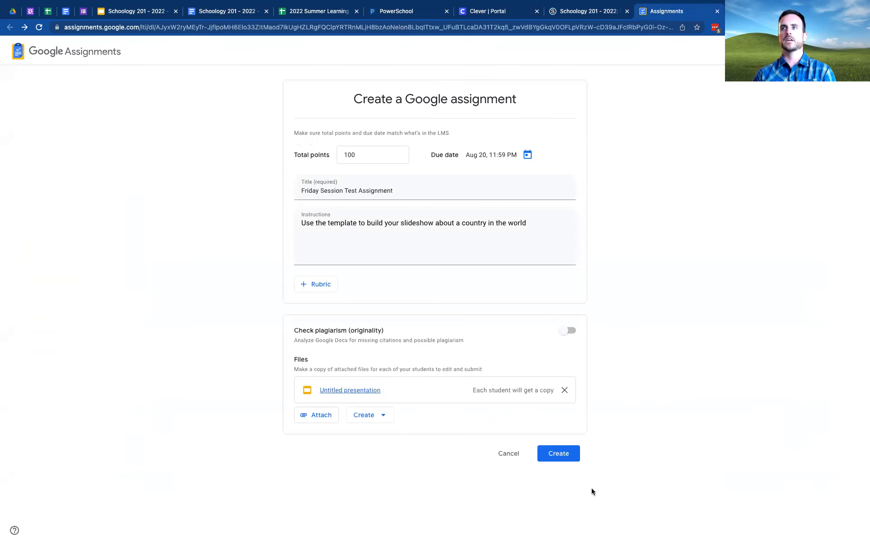
{"action": "left_click", "coordinate": [558, 454]}
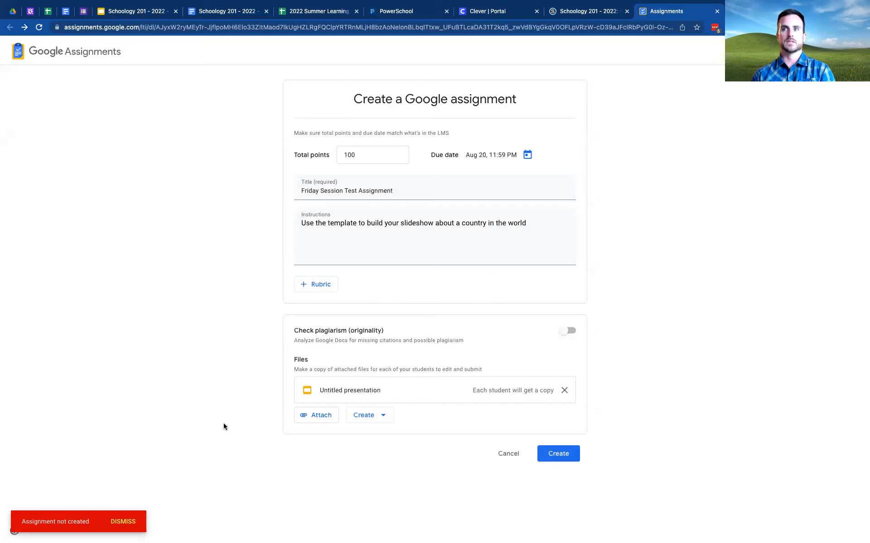
{"action": "left_click", "coordinate": [130, 525]}
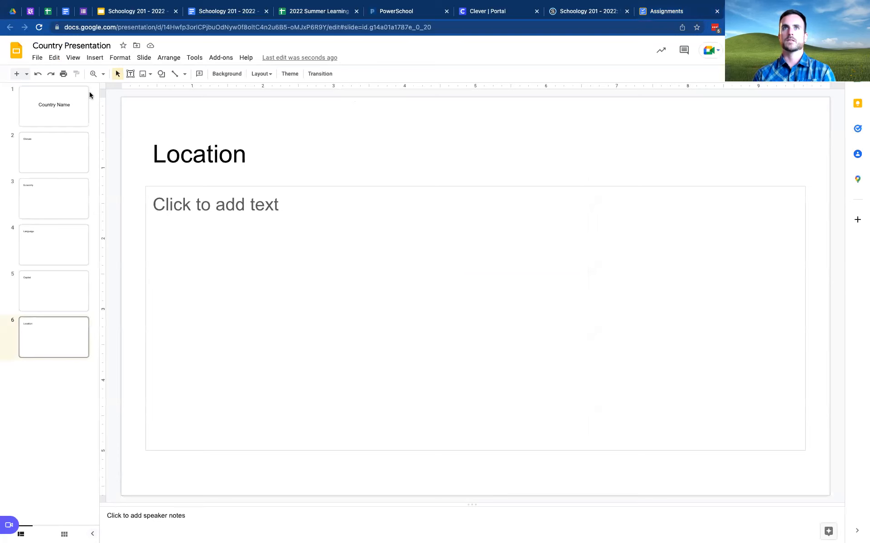
- Rename the Country Presentation file to "Untitled presentation" and close it
{"action": "left_click", "coordinate": [77, 44]}
{"action": "type", "text": "Untilt"}
{"action": "type", "text": "ed Document"}
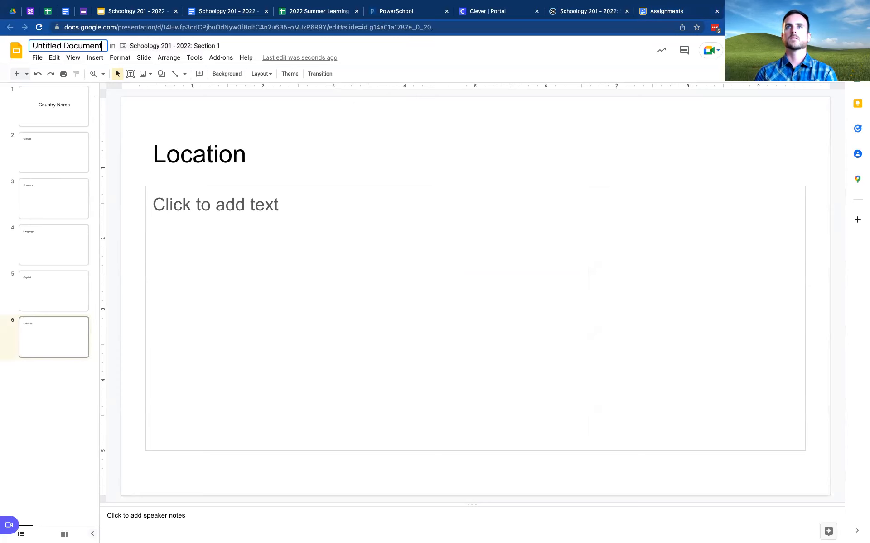
{"action": "left_click", "coordinate": [672, 20]}
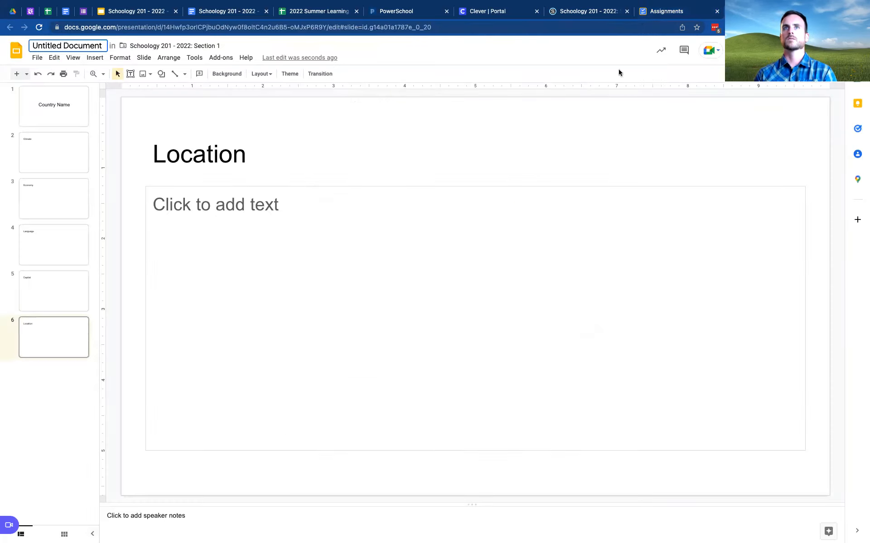
{"action": "double_click", "coordinate": [85, 46]}
{"action": "type", "text": "presentation"}
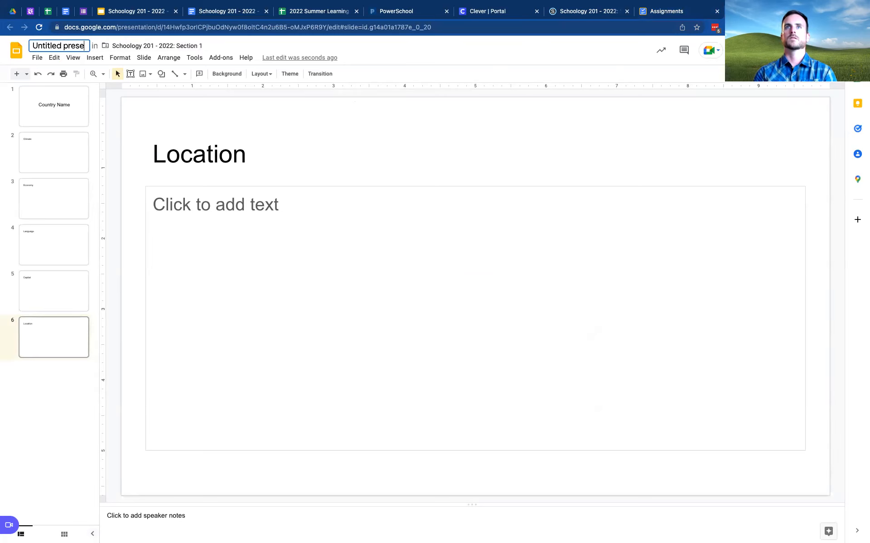
{"action": "left_click", "coordinate": [635, 157]}
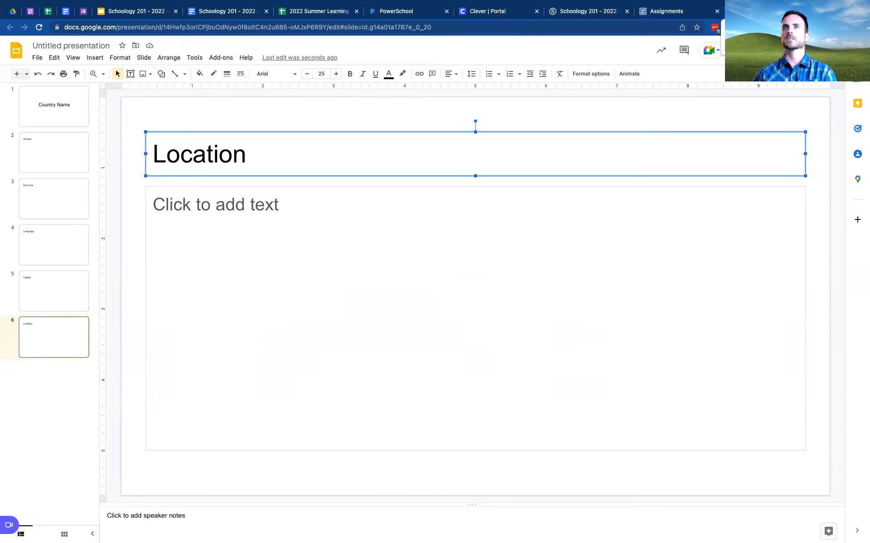
{"action": "key", "text": "ctrl+w"}
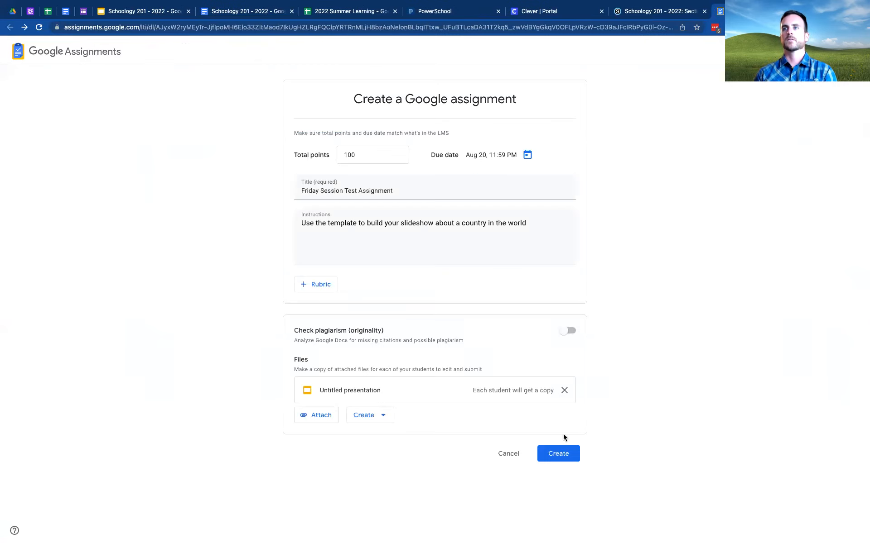
- Try again to create the assignment, replacing the attached presentation with a new Google Slides file
{"action": "left_click", "coordinate": [554, 454]}
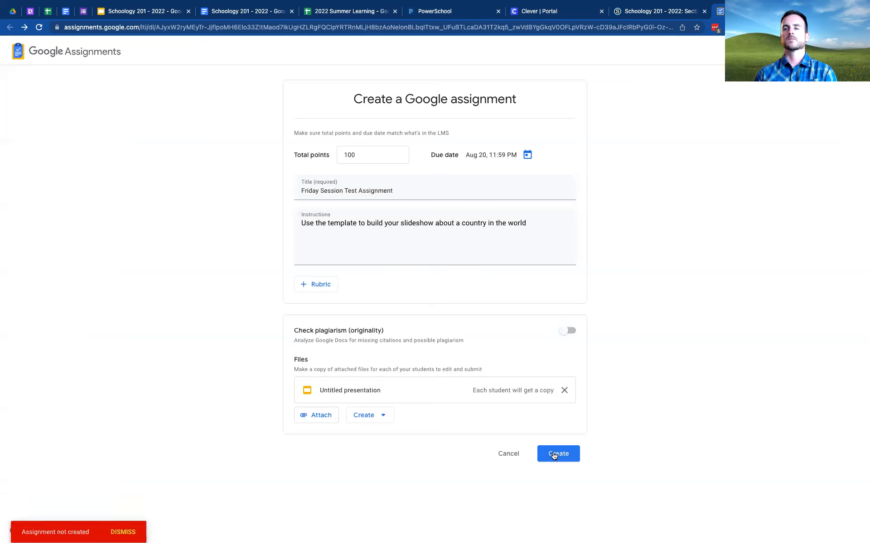
{"action": "left_click", "coordinate": [564, 390]}
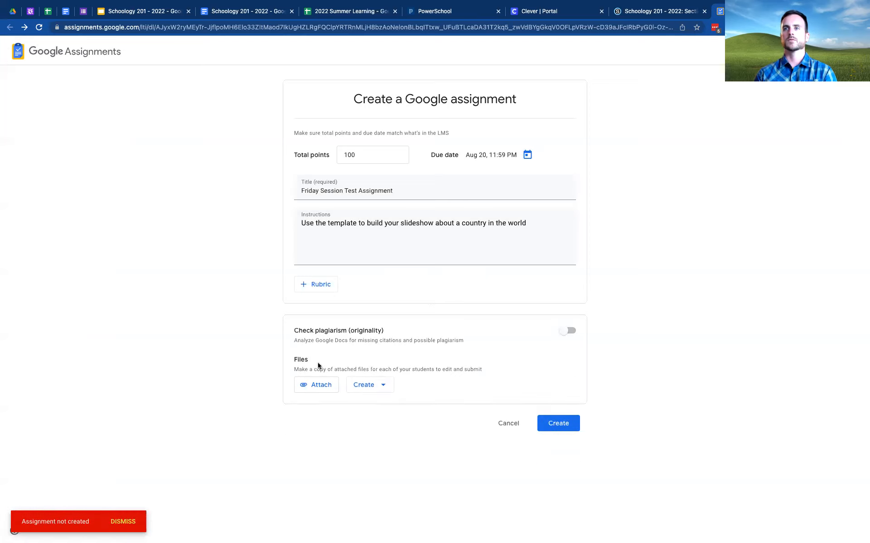
{"action": "left_click", "coordinate": [370, 389]}
{"action": "left_click", "coordinate": [379, 434]}
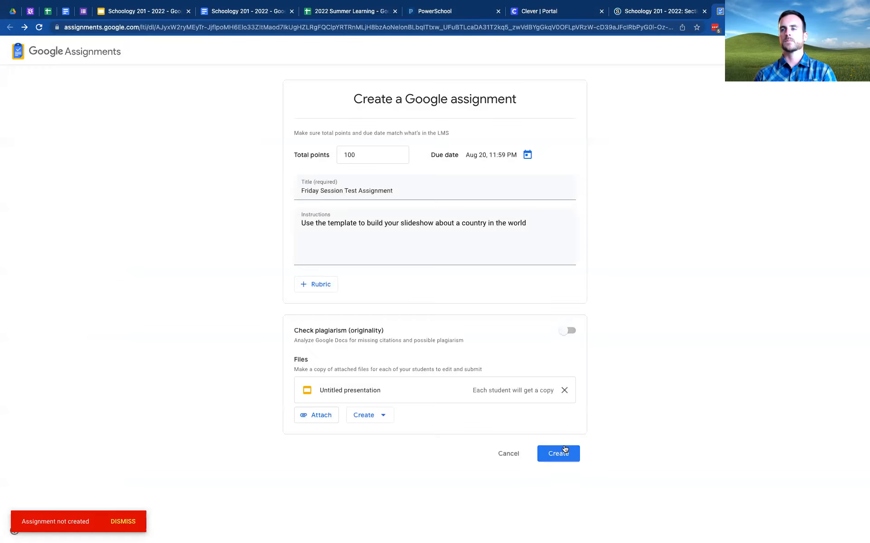
{"action": "left_click", "coordinate": [562, 454]}
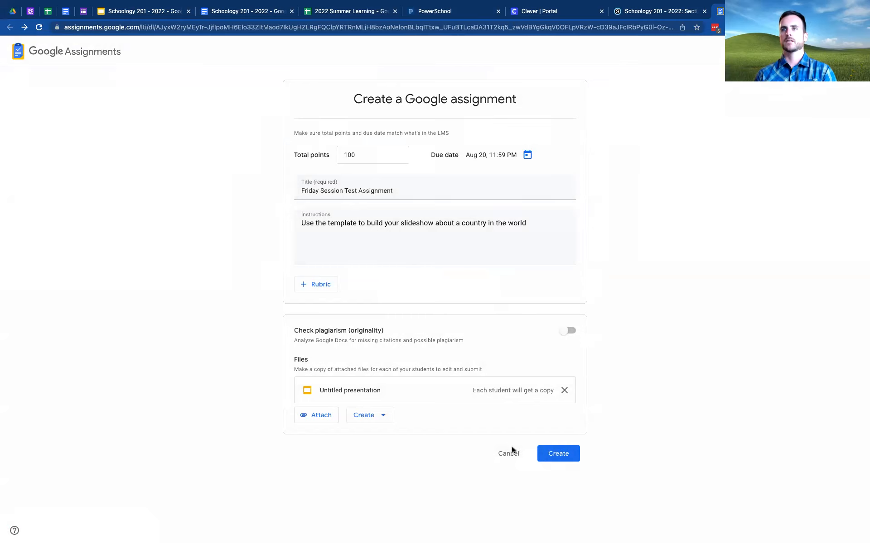
- Remove the attached presentation, then cancel the assignment and return to the course materials
{"action": "left_click", "coordinate": [565, 391]}
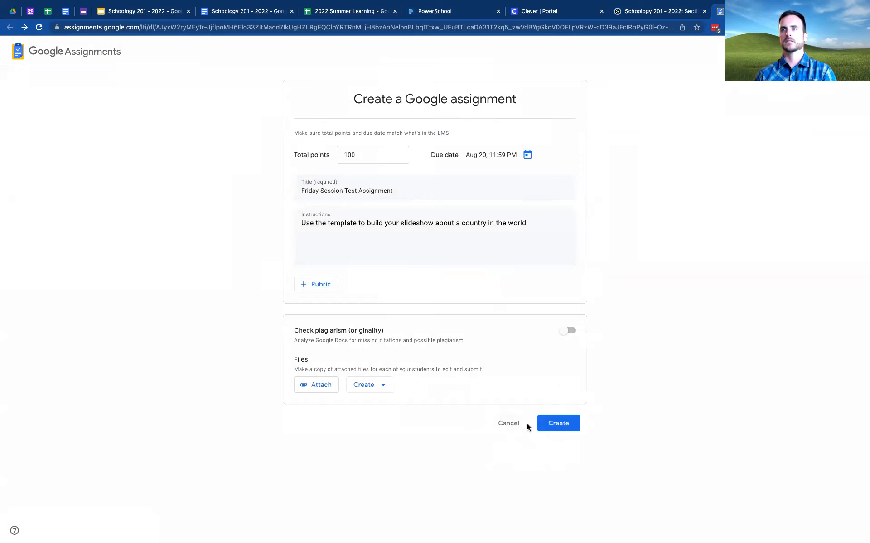
{"action": "left_click", "coordinate": [514, 422]}
{"action": "left_click", "coordinate": [500, 311]}
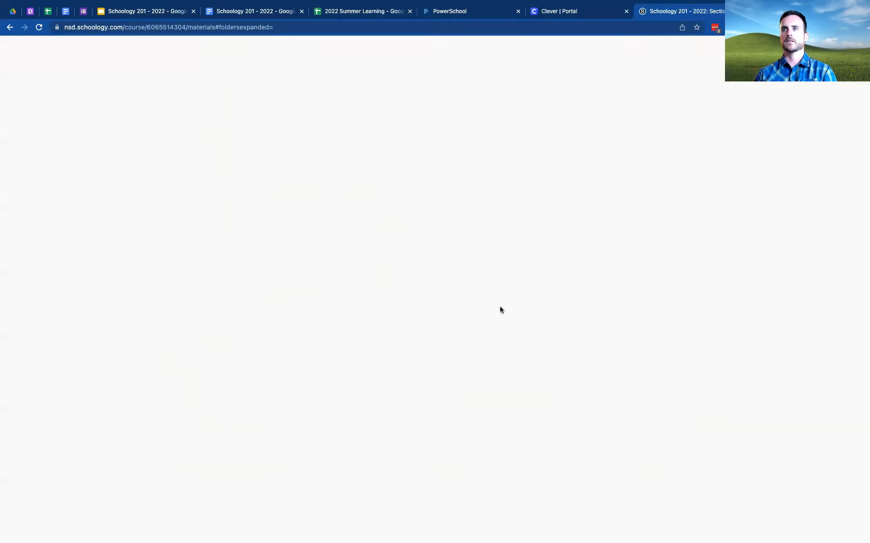
{"action": "scroll", "coordinate": [523, 201], "scroll_direction": "down", "scroll_amount": 3}
{"action": "scroll", "coordinate": [523, 201], "scroll_direction": "up", "scroll_amount": 3}
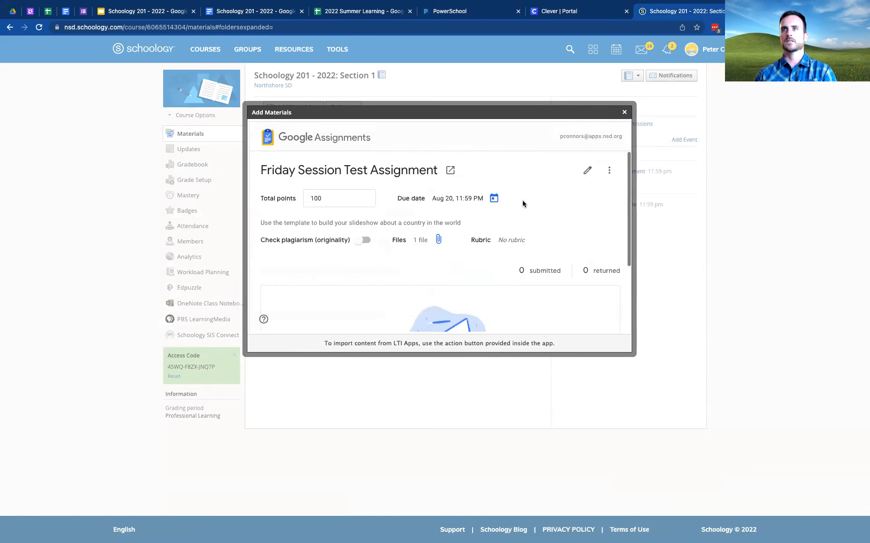
{"action": "left_click", "coordinate": [624, 112]}
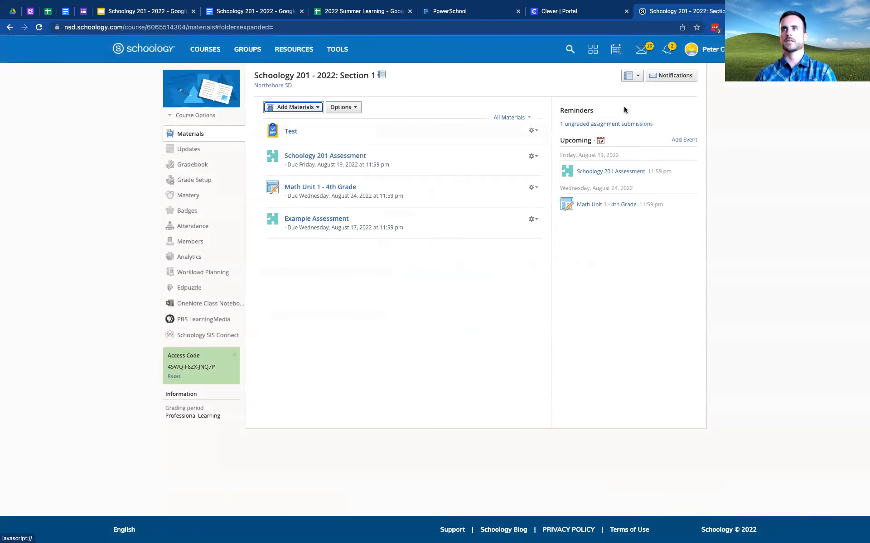
- Open the Google Drive Resource App in Schoology's resources and check which Google account is connected
{"action": "left_click", "coordinate": [291, 57]}
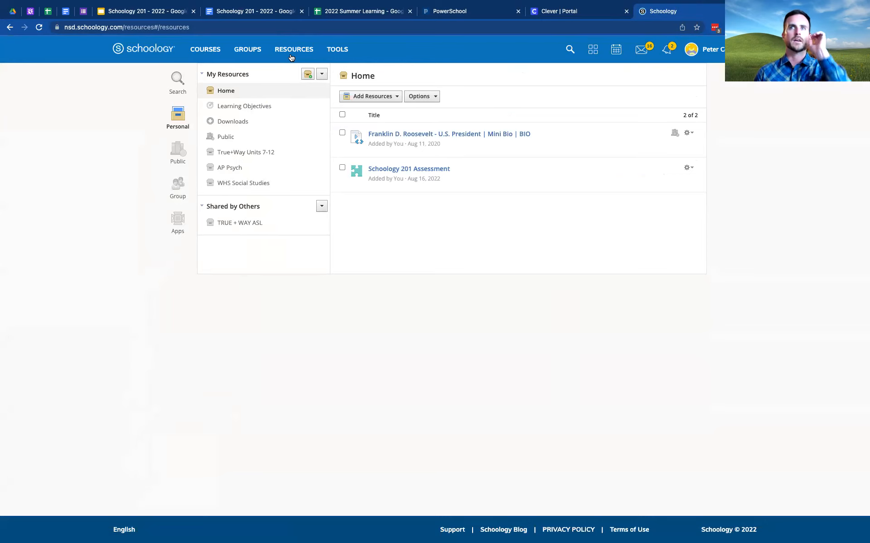
{"action": "left_click", "coordinate": [176, 213]}
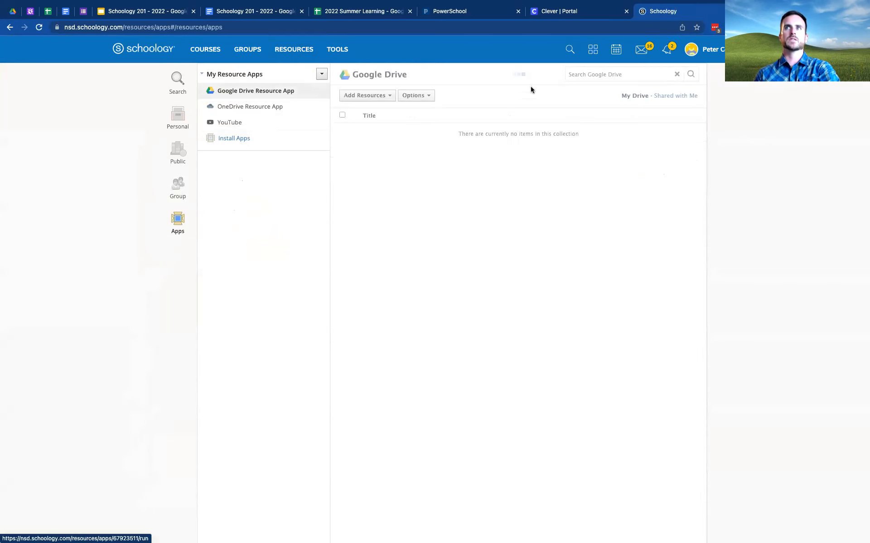
{"action": "left_click", "coordinate": [413, 95]}
{"action": "left_click", "coordinate": [418, 114]}
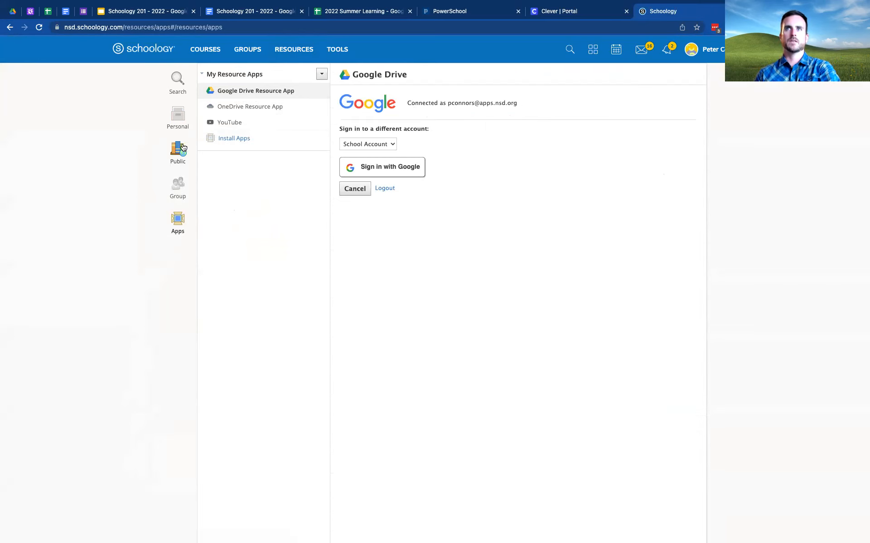
- Return to the Schoology 201 - 2022 course and start a new Google Assignments item with the connected account
{"action": "left_click", "coordinate": [206, 51]}
{"action": "left_click", "coordinate": [510, 220]}
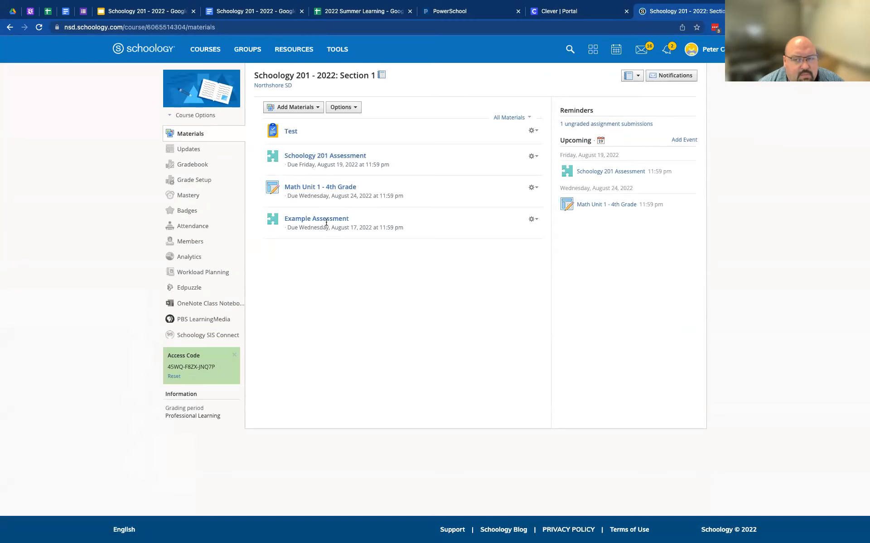
{"action": "left_click", "coordinate": [293, 115]}
{"action": "left_click", "coordinate": [398, 148]}
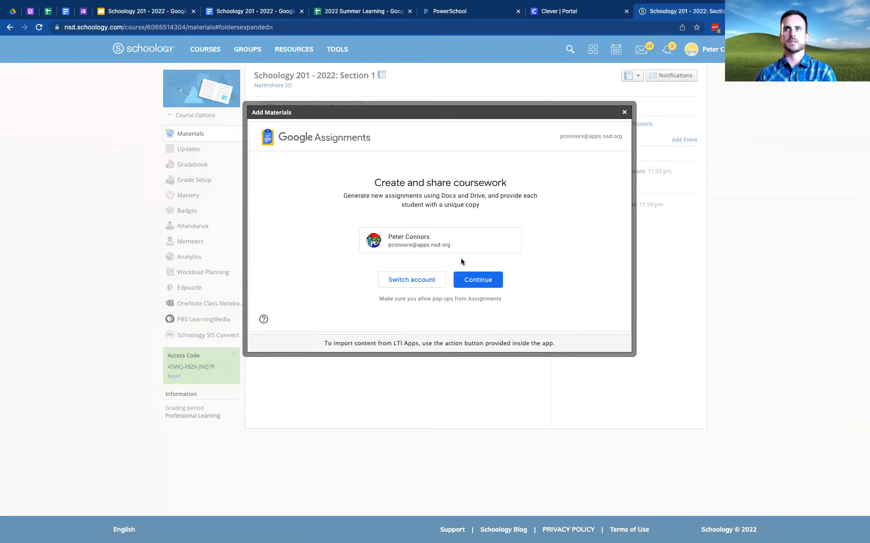
{"action": "left_click", "coordinate": [477, 277]}
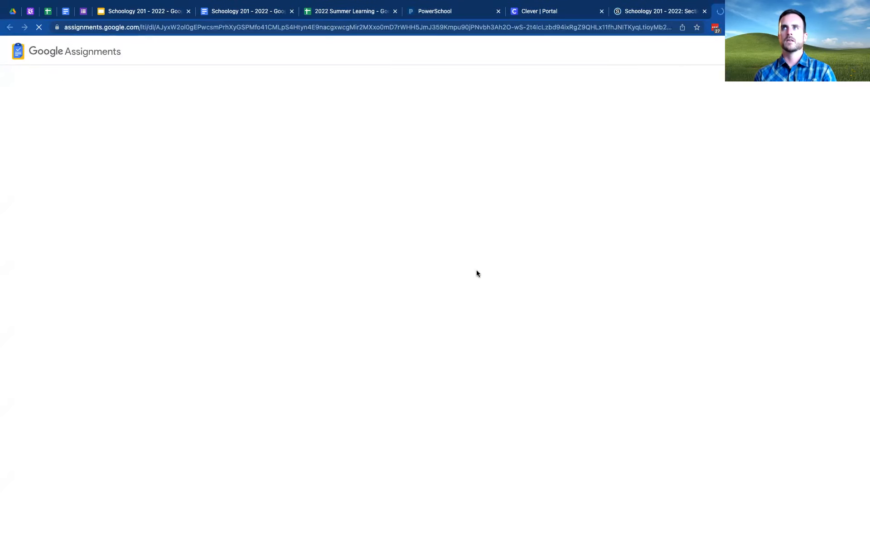
- Title the Google assignment "Friday Test Slideshow" and enter "Country Slides" as its instructions
{"action": "left_click", "coordinate": [346, 183]}
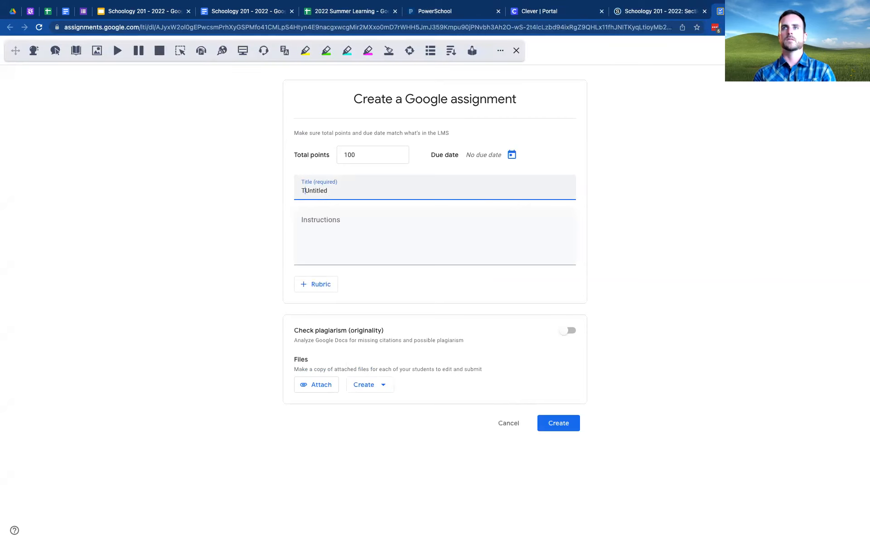
{"action": "type", "text": "Friday Test Slid"}
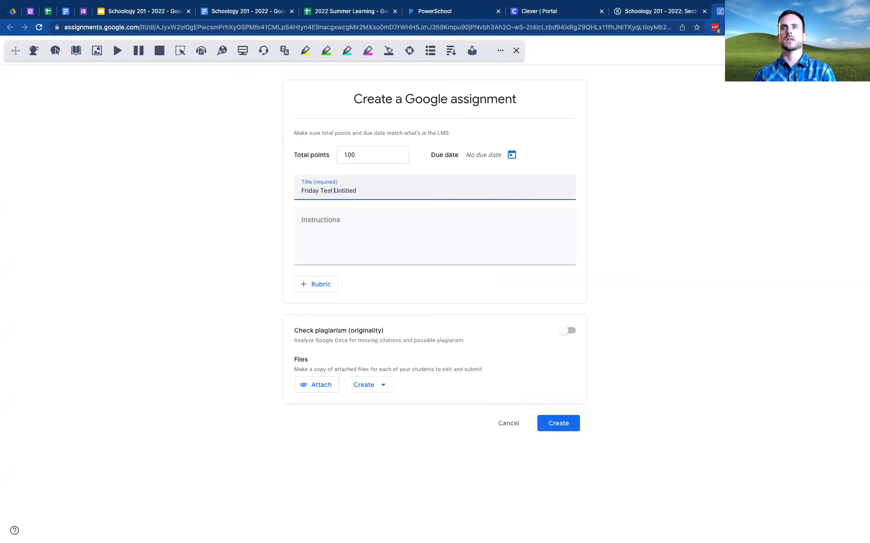
{"action": "type", "text": "eshow"}
{"action": "key", "text": "shift+End"}
{"action": "key", "text": "Delete"}
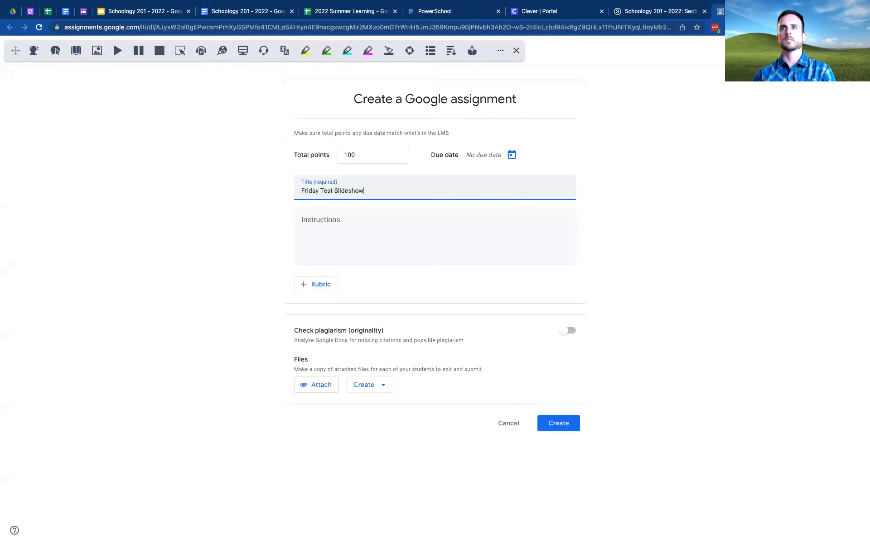
{"action": "left_click", "coordinate": [361, 233]}
{"action": "type", "text": "Cou"}
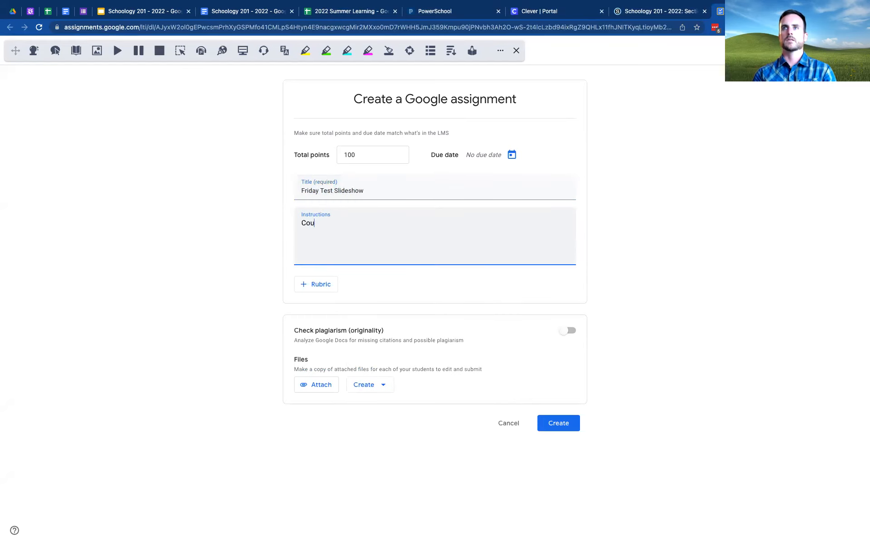
{"action": "type", "text": "ntry Slides"}
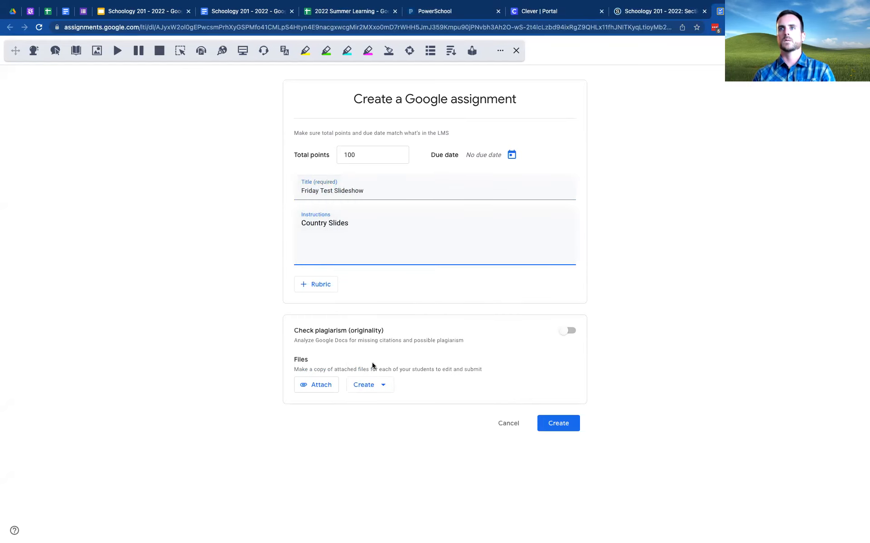
- Attach a new Google Slides file, dismiss the reading toolbar, and try to create the assignment
{"action": "left_click", "coordinate": [372, 385]}
{"action": "left_click", "coordinate": [384, 432]}
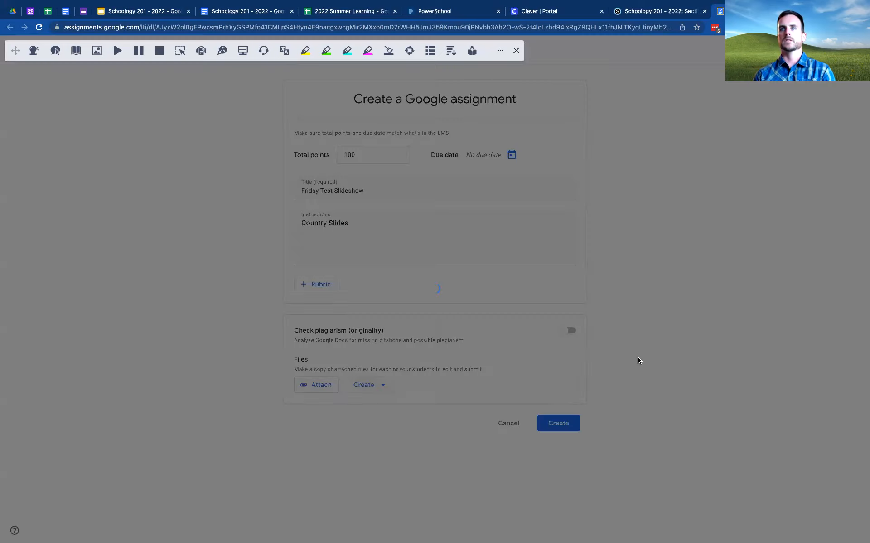
{"action": "left_click", "coordinate": [516, 51]}
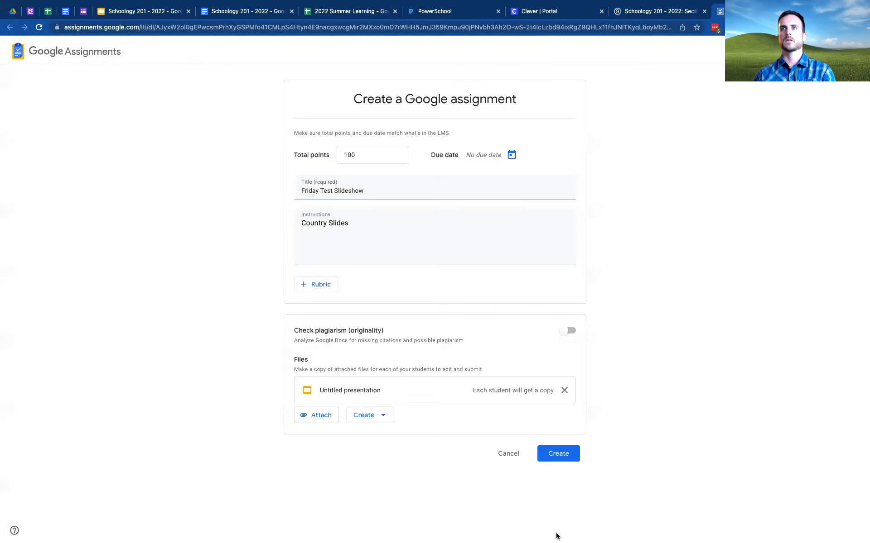
{"action": "left_click", "coordinate": [560, 460]}
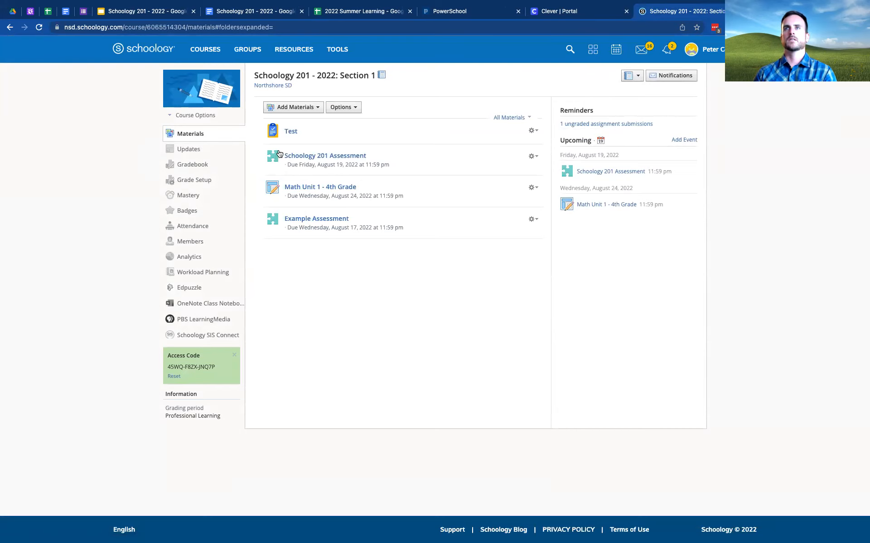
- Reload and reopen the Schoology 201 - 2022 course materials to check for the new Google assignment
{"action": "left_click", "coordinate": [195, 151]}
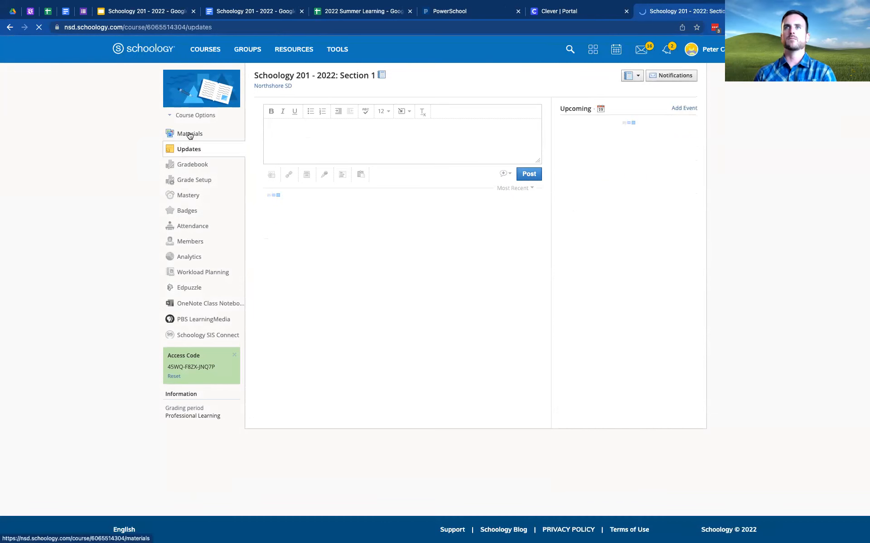
{"action": "left_click", "coordinate": [189, 135]}
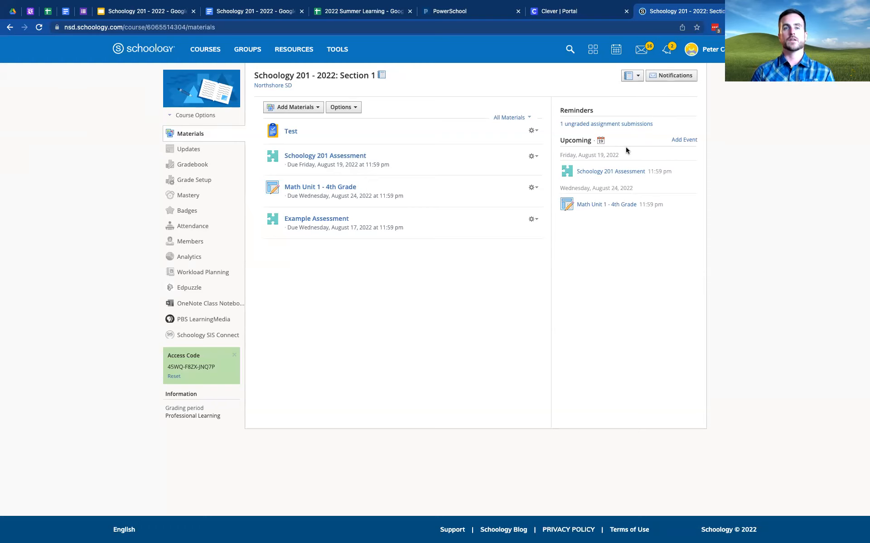
{"action": "key", "text": "super+r"}
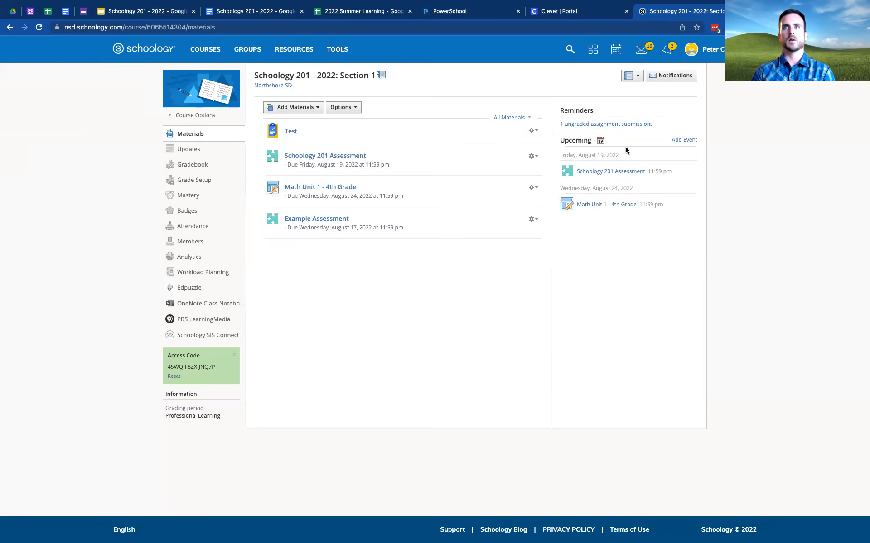
{"action": "key", "text": "super+r"}
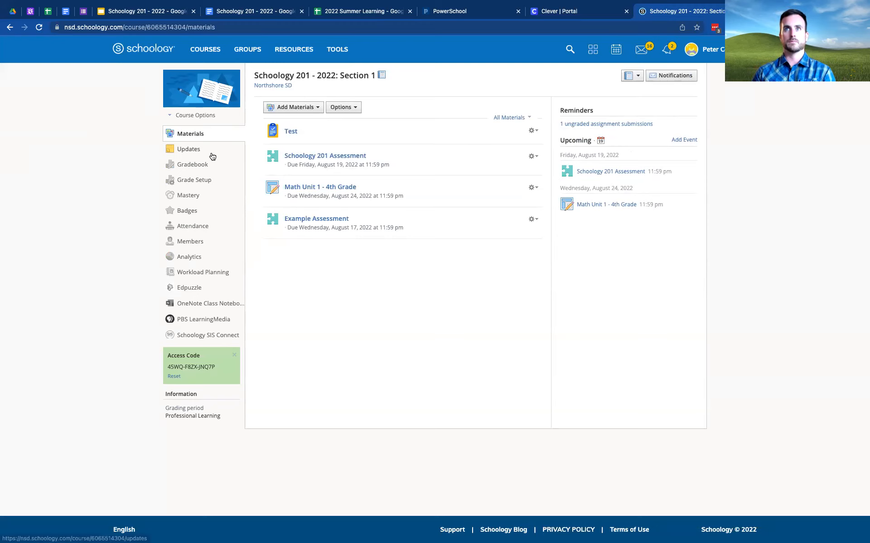
{"action": "left_click", "coordinate": [197, 138]}
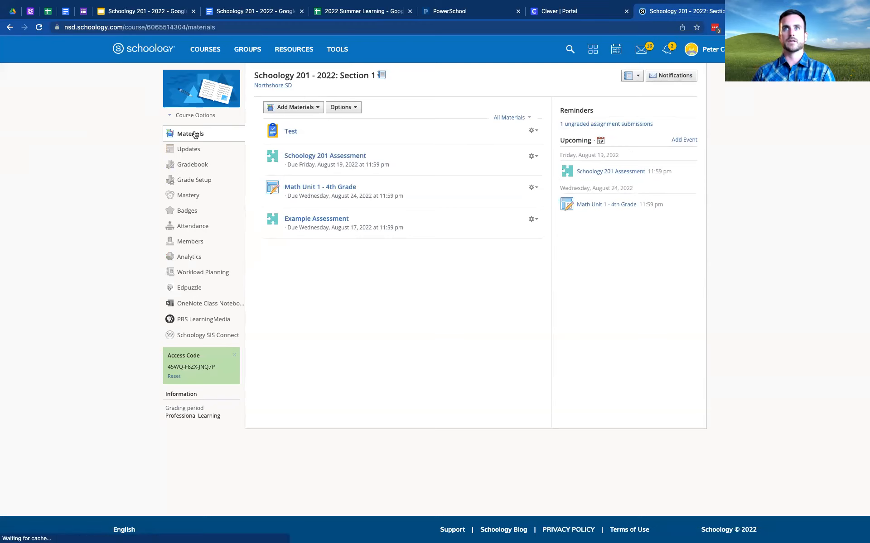
{"action": "left_click", "coordinate": [209, 50]}
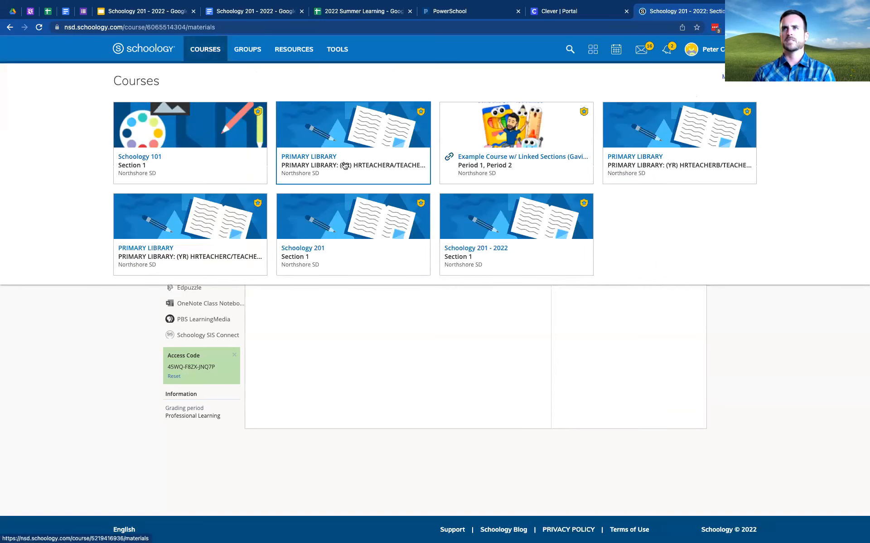
{"action": "left_click", "coordinate": [527, 248]}
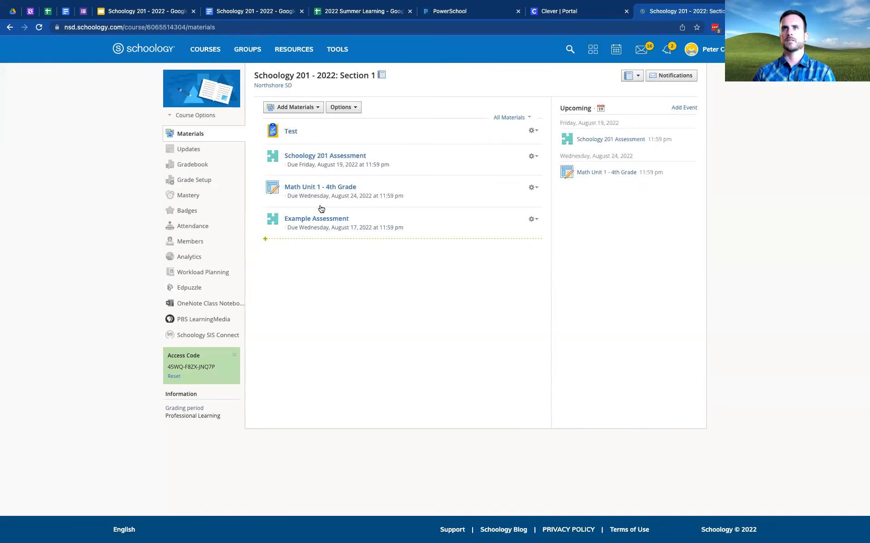
{"action": "key", "text": "super+r"}
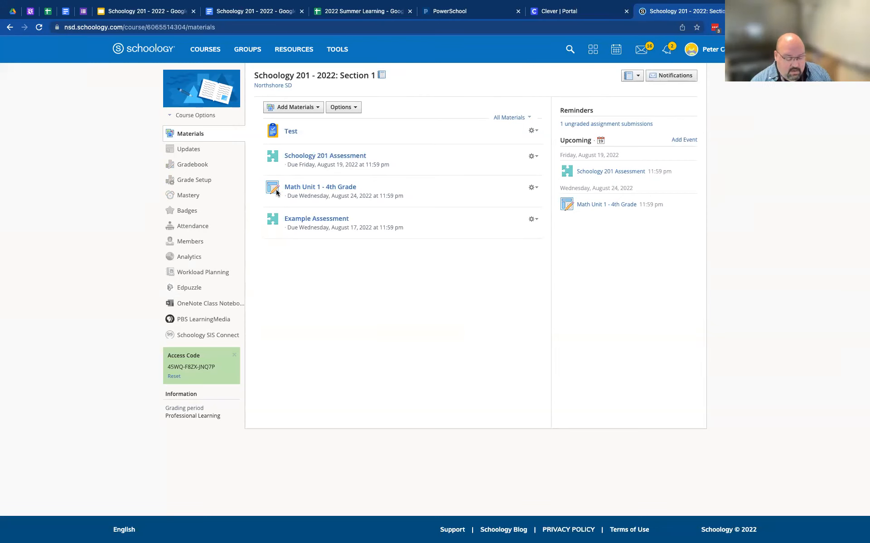
- Open the existing Test assignment and review the submission status of every student in its list
{"action": "left_click", "coordinate": [295, 133]}
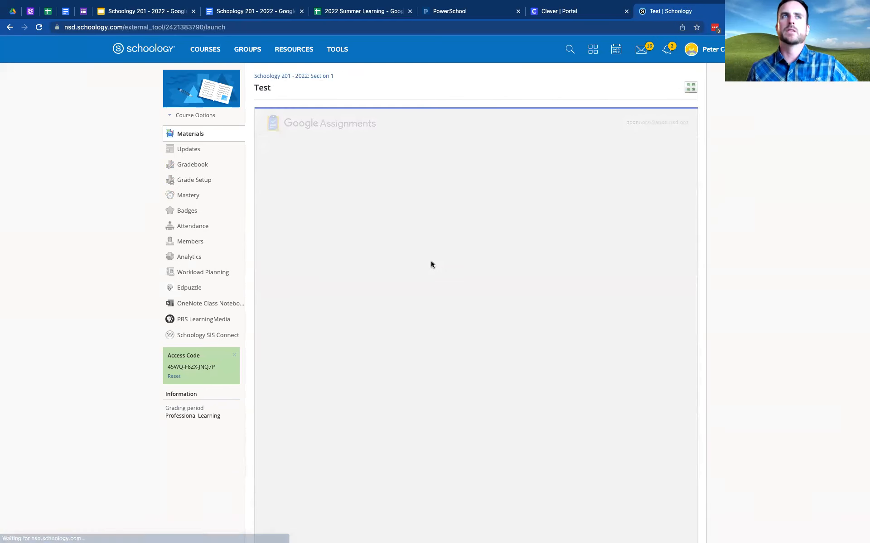
{"action": "scroll", "coordinate": [438, 326], "scroll_direction": "down", "scroll_amount": 5}
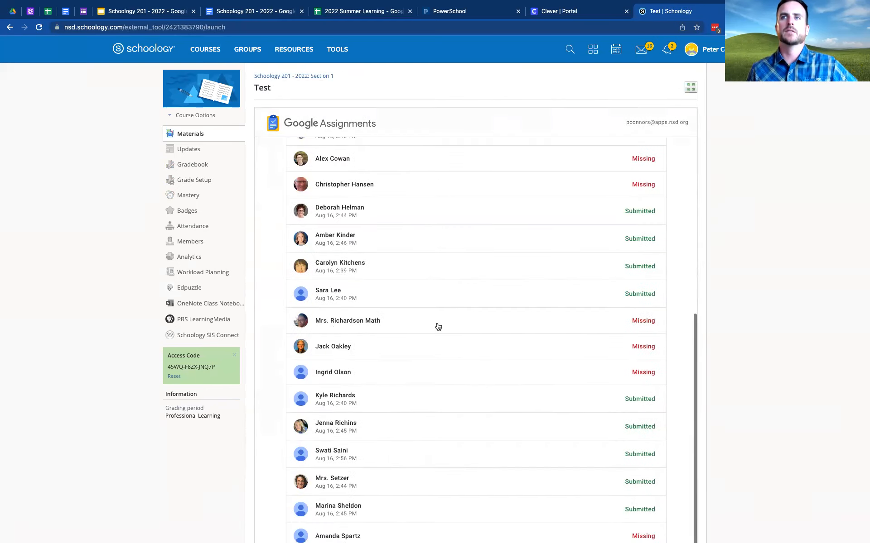
{"action": "scroll", "coordinate": [438, 326], "scroll_direction": "down", "scroll_amount": 3}
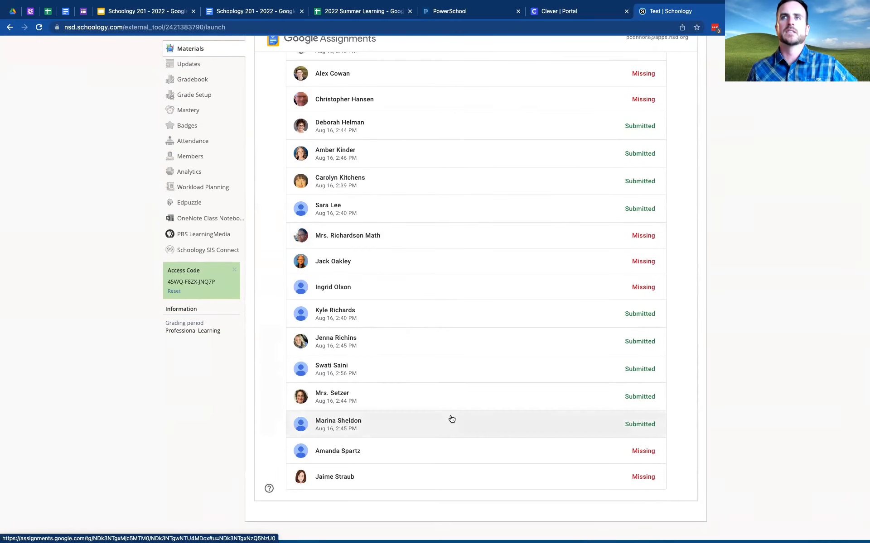
{"action": "scroll", "coordinate": [452, 419], "scroll_direction": "up", "scroll_amount": 8}
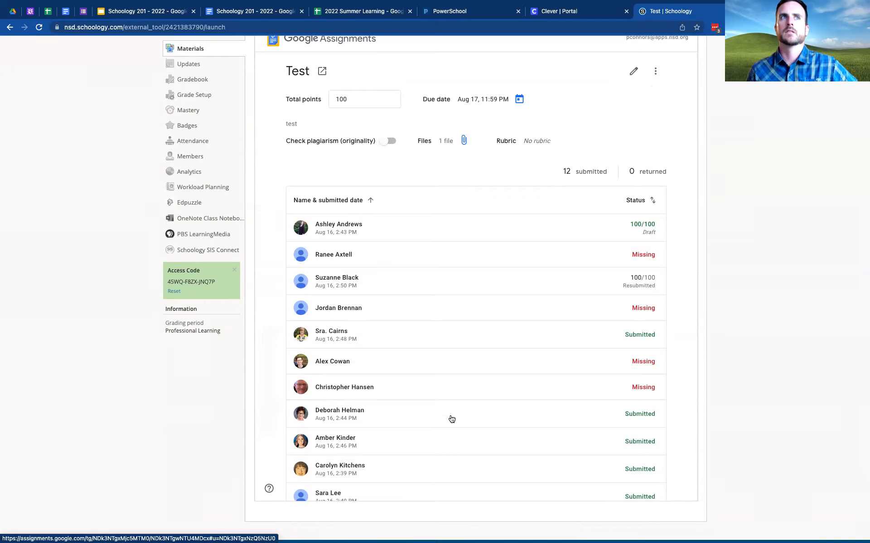
{"action": "scroll", "coordinate": [451, 419], "scroll_direction": "down", "scroll_amount": 6}
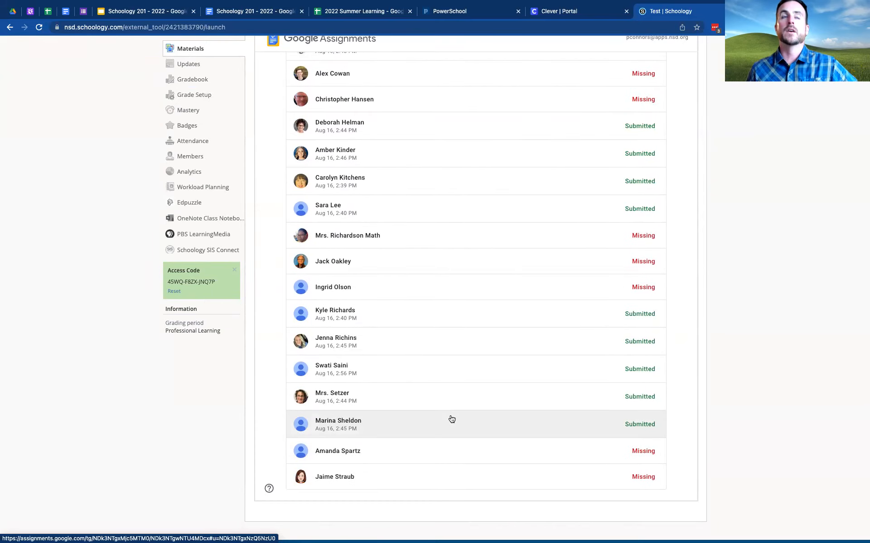
{"action": "scroll", "coordinate": [451, 419], "scroll_direction": "up", "scroll_amount": 4}
{"action": "scroll", "coordinate": [451, 423], "scroll_direction": "down", "scroll_amount": 4}
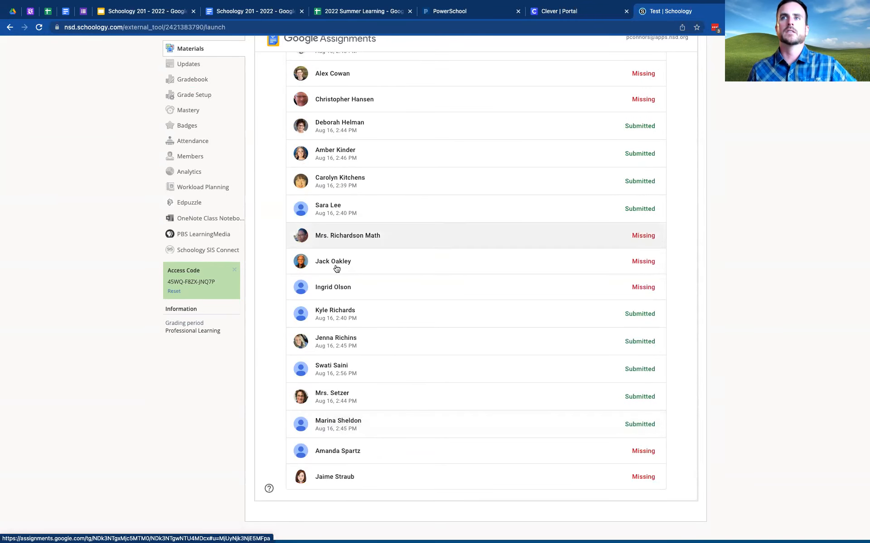
{"action": "scroll", "coordinate": [340, 266], "scroll_direction": "down", "scroll_amount": 1}
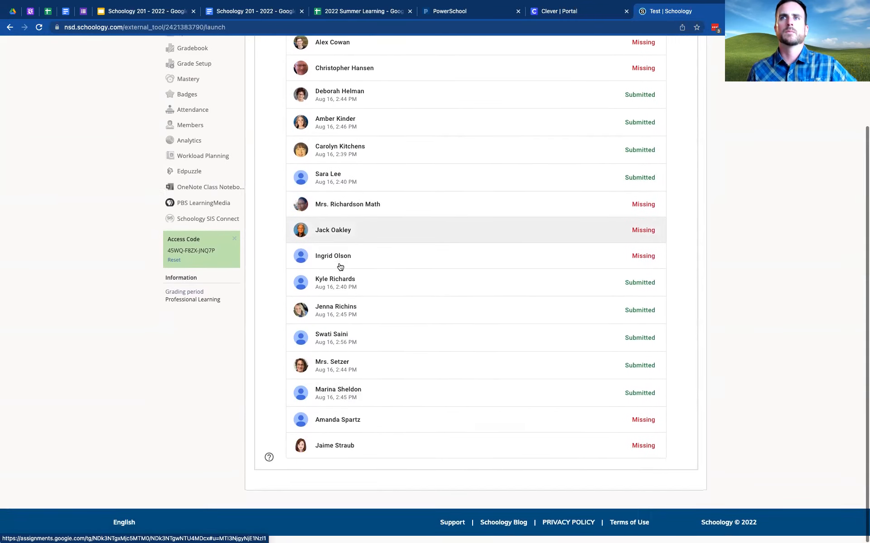
{"action": "scroll", "coordinate": [369, 368], "scroll_direction": "up", "scroll_amount": 5}
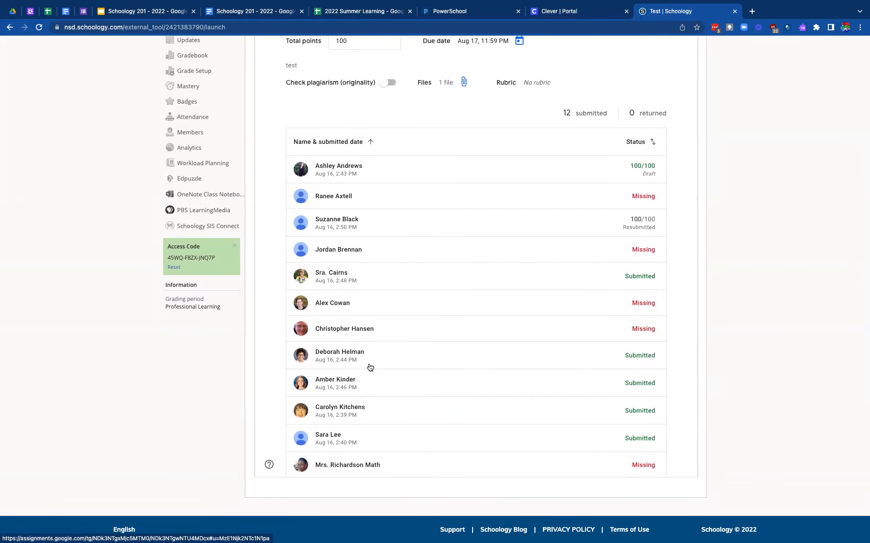
{"action": "scroll", "coordinate": [370, 367], "scroll_direction": "down", "scroll_amount": 5}
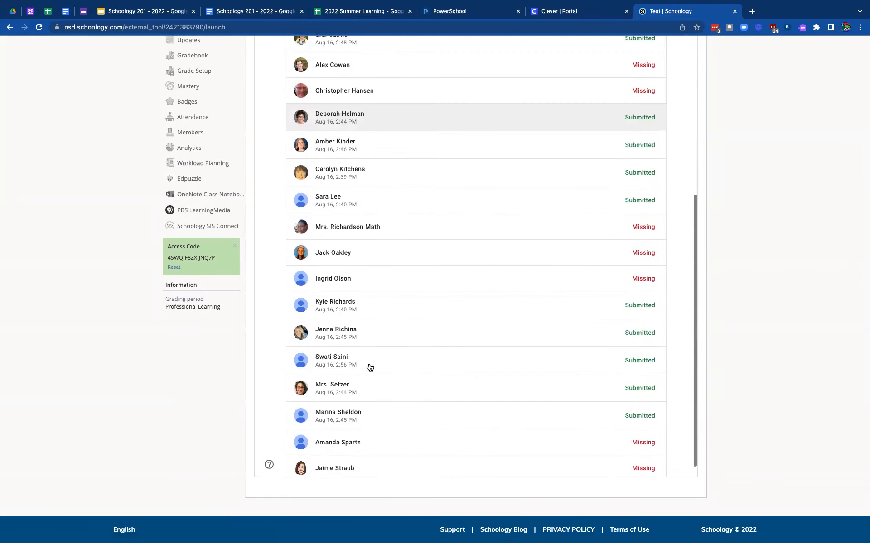
{"action": "scroll", "coordinate": [370, 368], "scroll_direction": "down", "scroll_amount": 1}
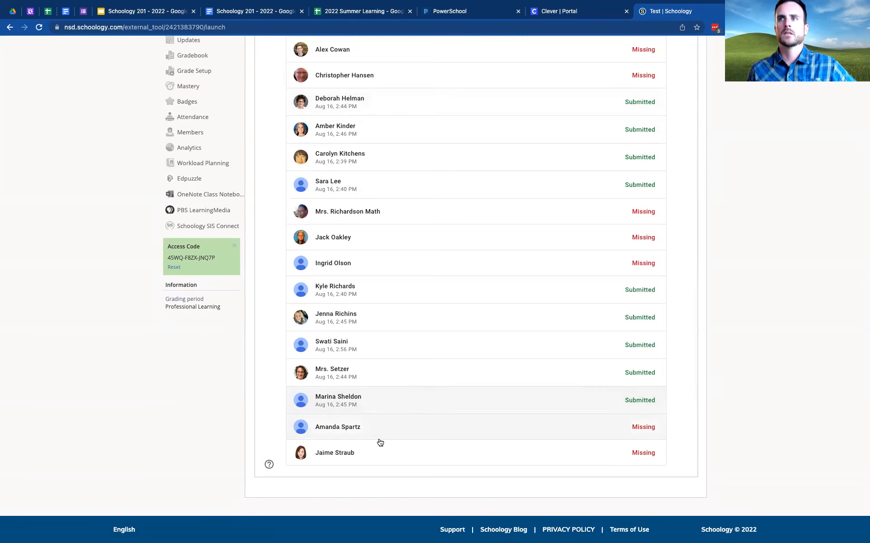
{"action": "scroll", "coordinate": [380, 442], "scroll_direction": "up", "scroll_amount": 6}
{"action": "scroll", "coordinate": [380, 443], "scroll_direction": "up", "scroll_amount": 3}
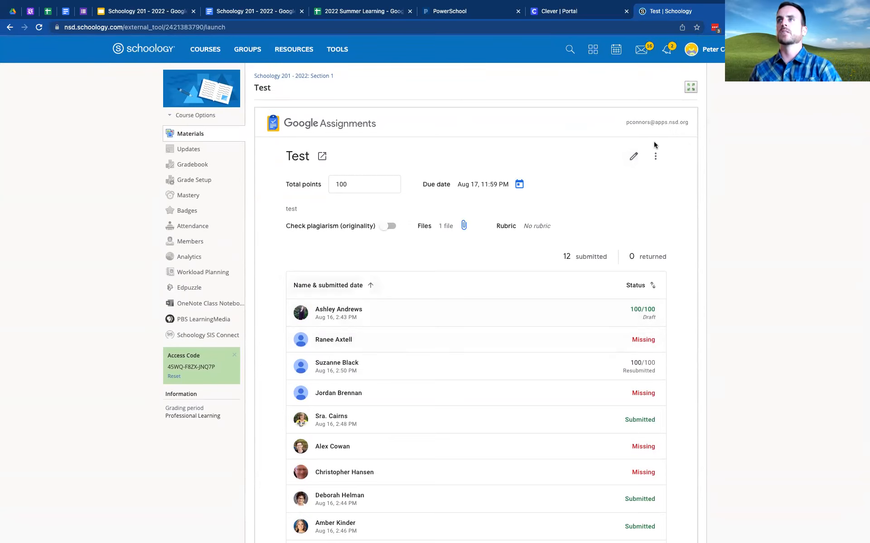
- Return to the course materials, refresh them, and reopen the Test assignment to review its updated student list
{"action": "left_click", "coordinate": [303, 75]}
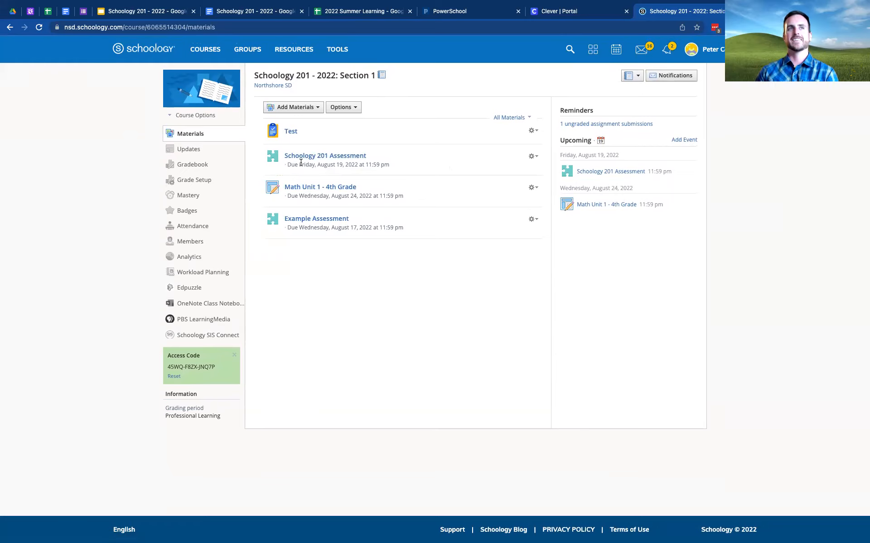
{"action": "key", "text": "super+r"}
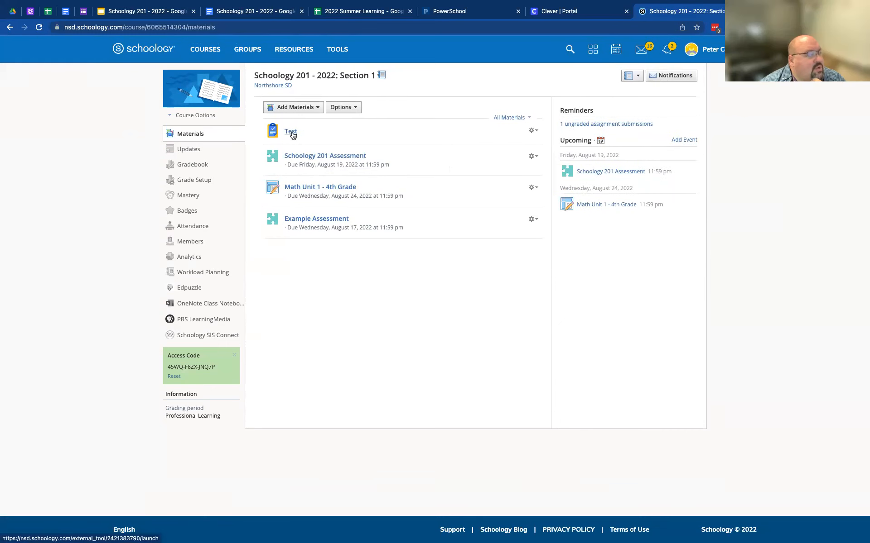
{"action": "left_click", "coordinate": [291, 132]}
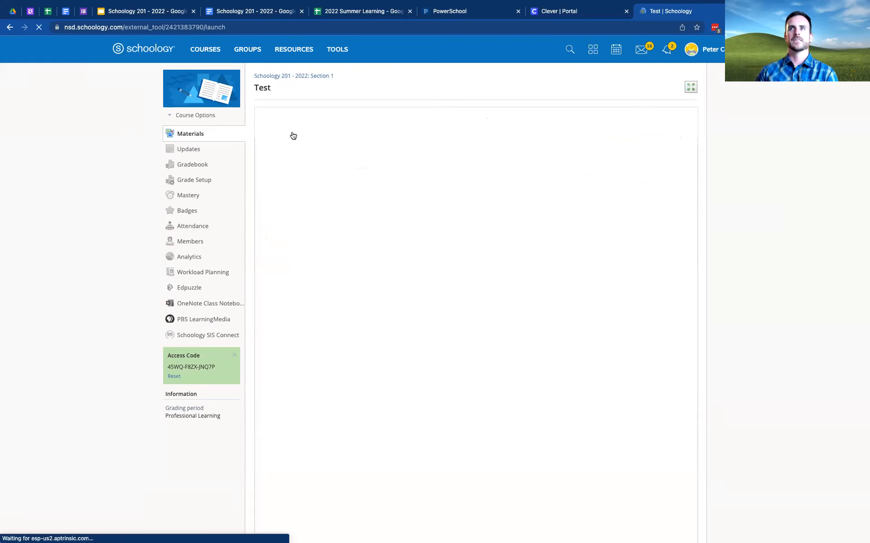
{"action": "scroll", "coordinate": [468, 257], "scroll_direction": "down", "scroll_amount": 3}
{"action": "scroll", "coordinate": [468, 257], "scroll_direction": "down", "scroll_amount": 8}
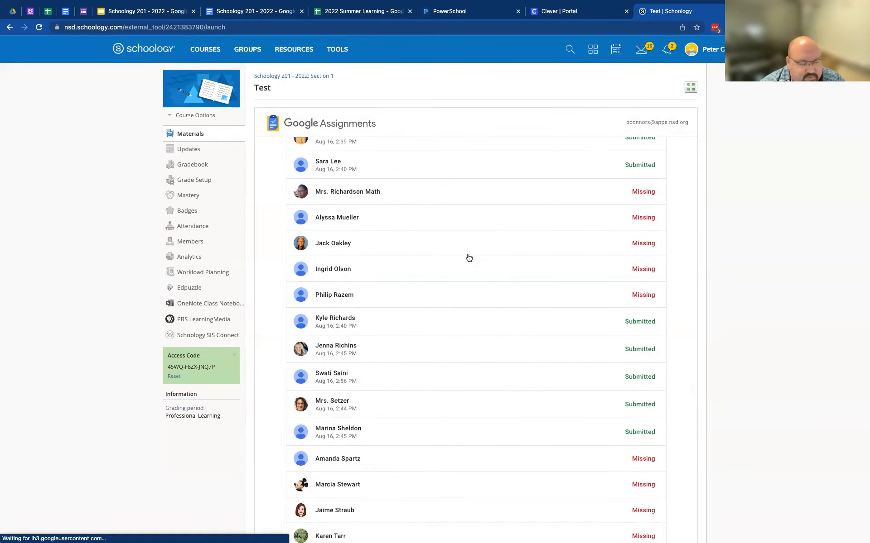
{"action": "scroll", "coordinate": [469, 257], "scroll_direction": "up", "scroll_amount": 12}
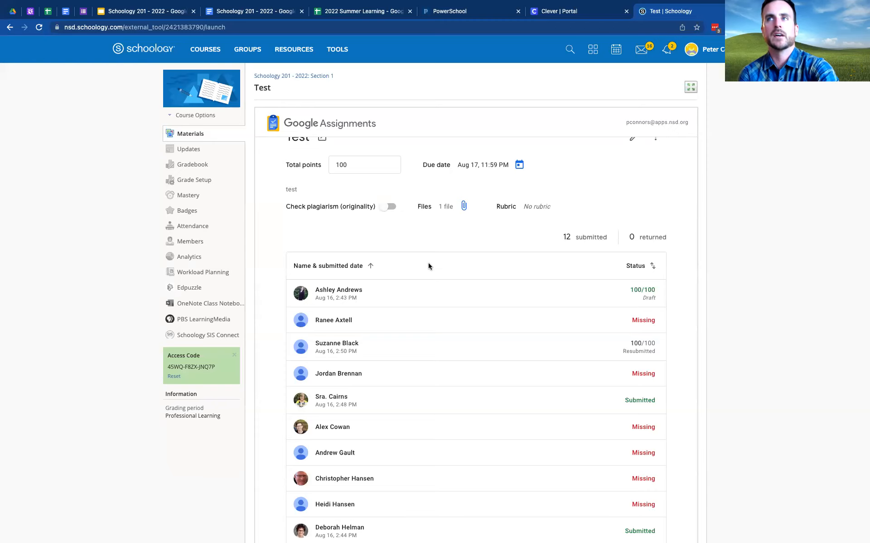
- Reload the Test assignment from the course materials and open the first listed student's submission for grading
{"action": "left_click", "coordinate": [200, 136]}
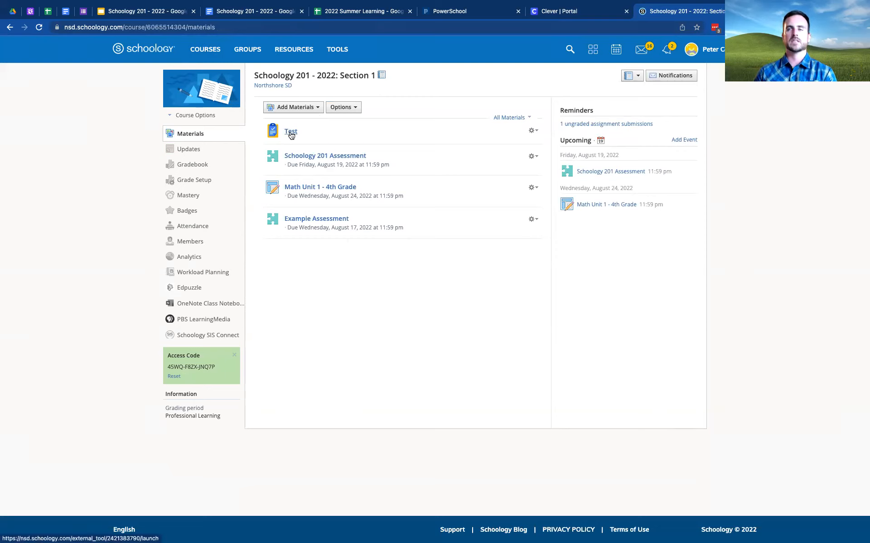
{"action": "left_click", "coordinate": [292, 133]}
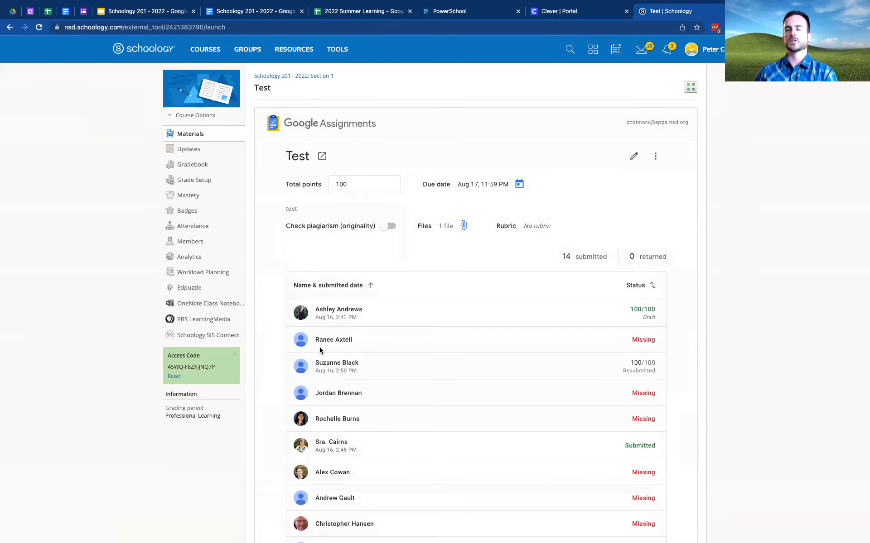
{"action": "left_click", "coordinate": [353, 316]}
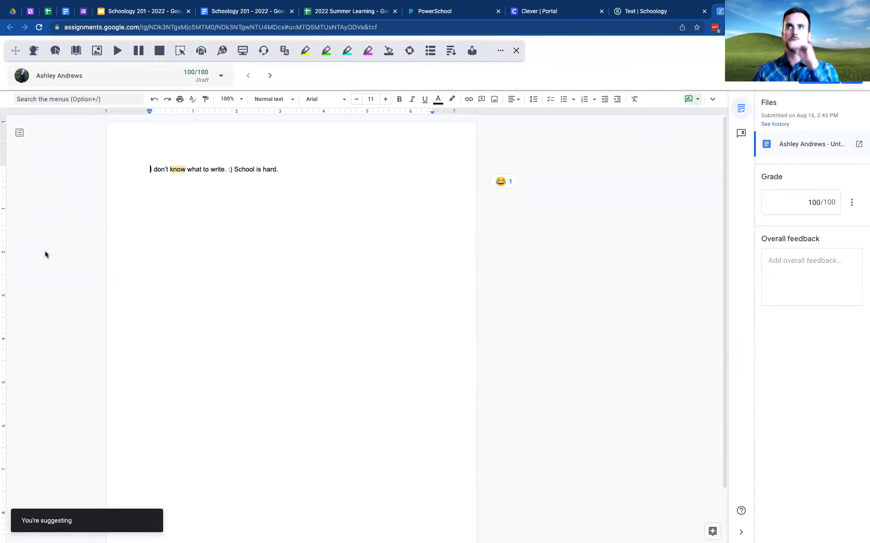
- Dismiss the floating extension toolbar and open a late student submission from the Test assignment's student list
{"action": "left_click", "coordinate": [515, 50]}
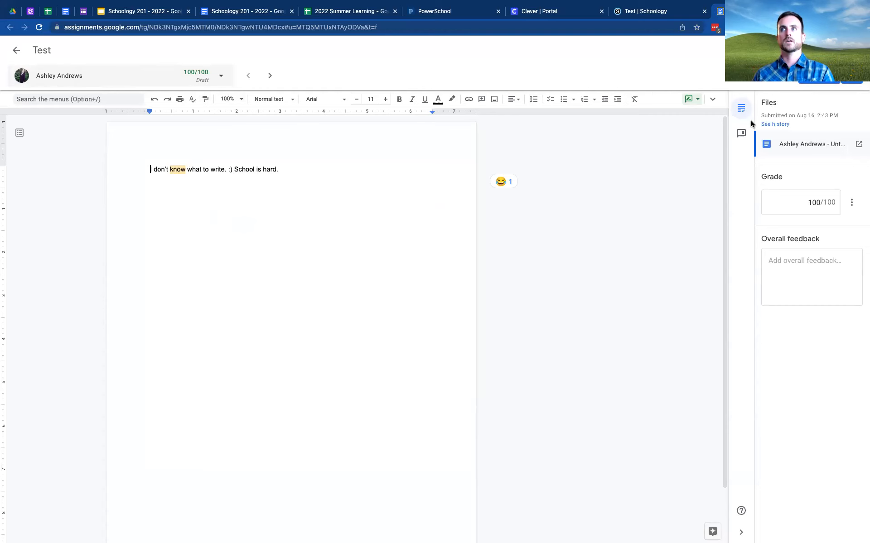
{"action": "left_click", "coordinate": [217, 77]}
{"action": "scroll", "coordinate": [50, 258], "scroll_direction": "down", "scroll_amount": 6}
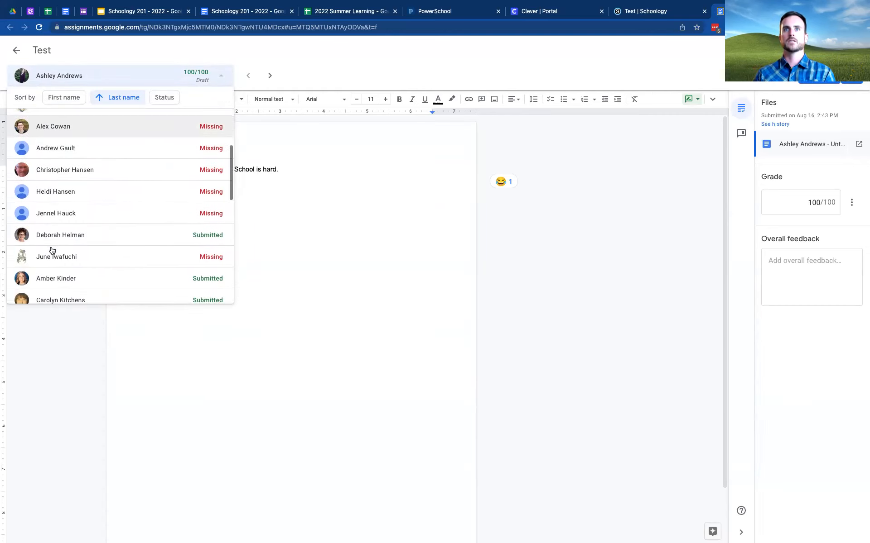
{"action": "scroll", "coordinate": [52, 250], "scroll_direction": "down", "scroll_amount": 3}
{"action": "left_click", "coordinate": [70, 185]}
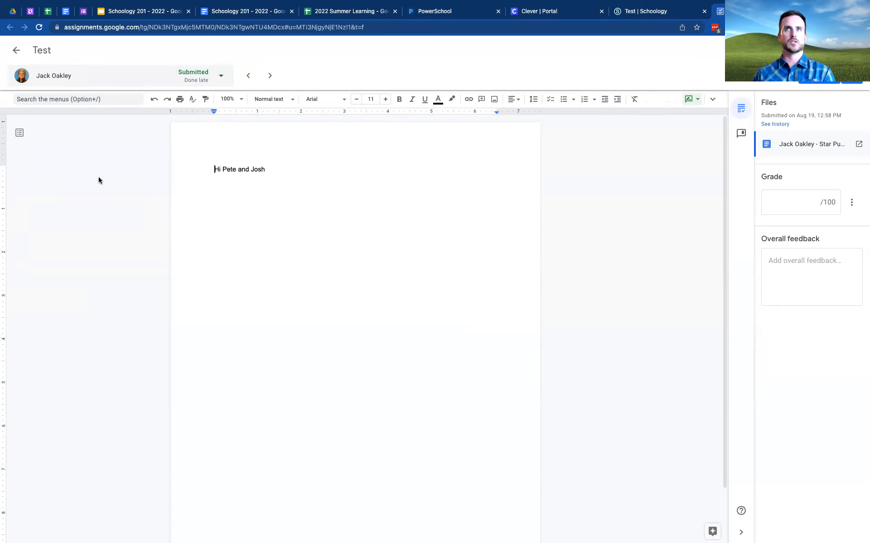
- Sort the student list by status and review which students have submitted or are missing the Test assignment
{"action": "left_click", "coordinate": [113, 75]}
{"action": "scroll", "coordinate": [122, 205], "scroll_direction": "down", "scroll_amount": 5}
{"action": "scroll", "coordinate": [123, 205], "scroll_direction": "up", "scroll_amount": 7}
{"action": "scroll", "coordinate": [122, 206], "scroll_direction": "up", "scroll_amount": 5}
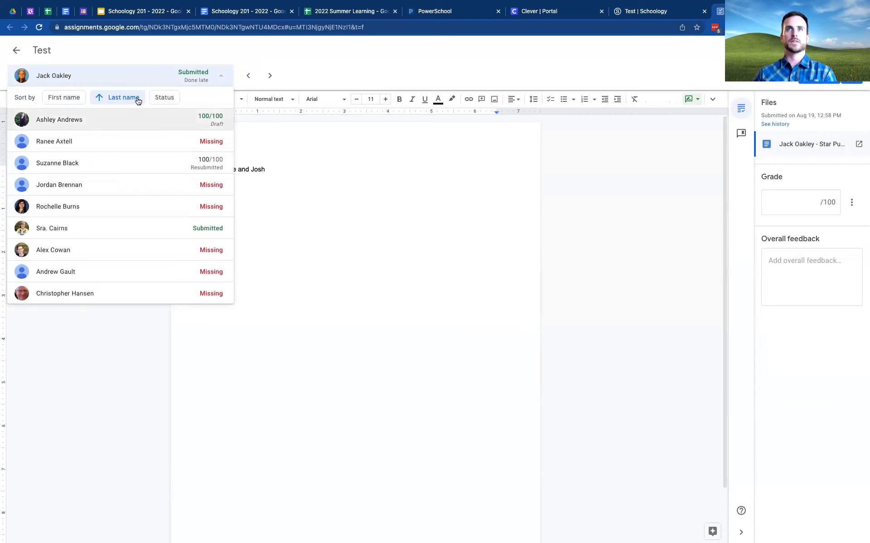
{"action": "left_click", "coordinate": [165, 97]}
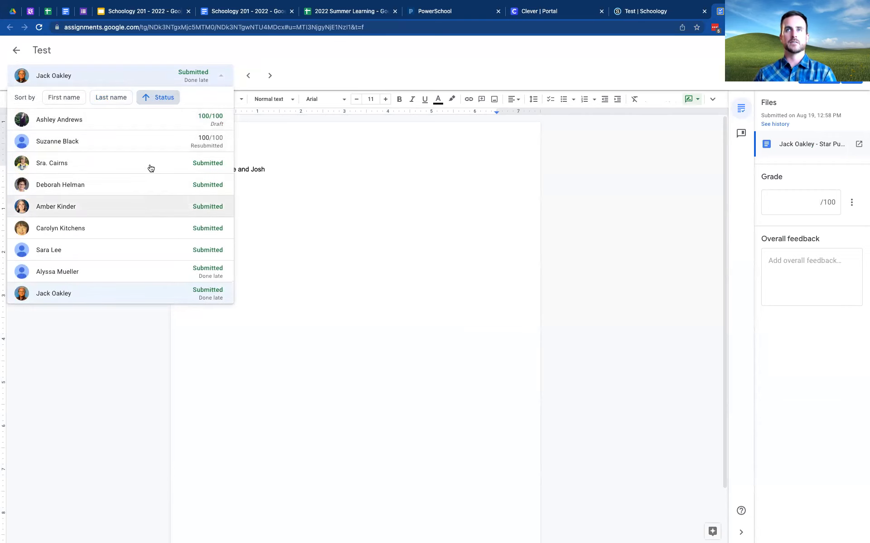
{"action": "scroll", "coordinate": [93, 218], "scroll_direction": "down", "scroll_amount": 2}
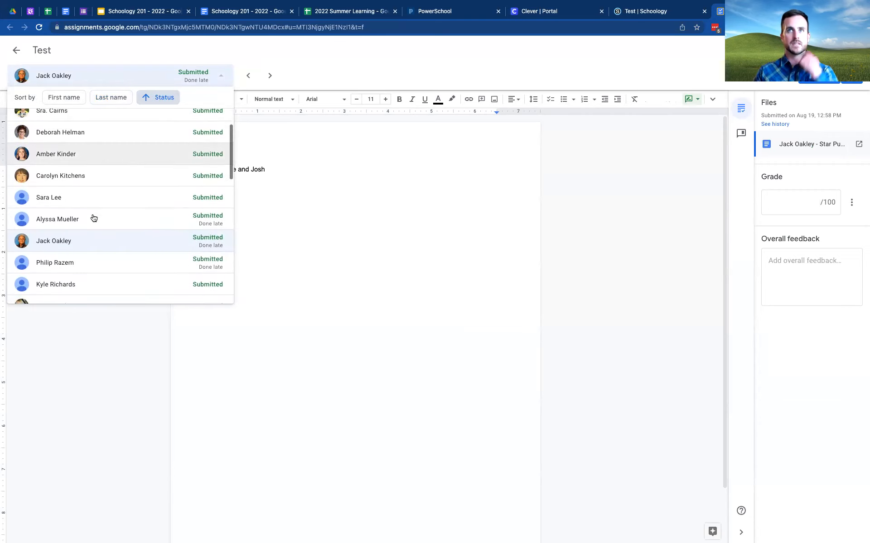
{"action": "scroll", "coordinate": [93, 219], "scroll_direction": "down", "scroll_amount": 4}
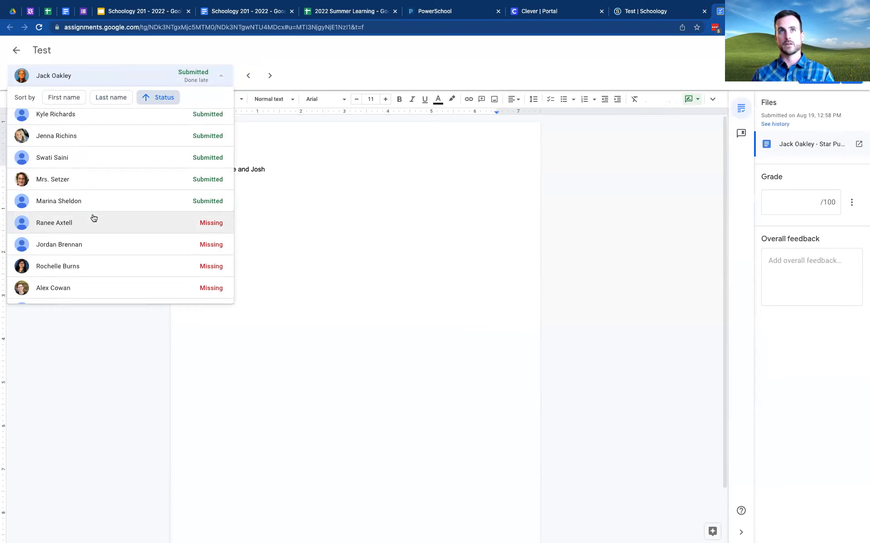
{"action": "scroll", "coordinate": [93, 219], "scroll_direction": "down", "scroll_amount": 6}
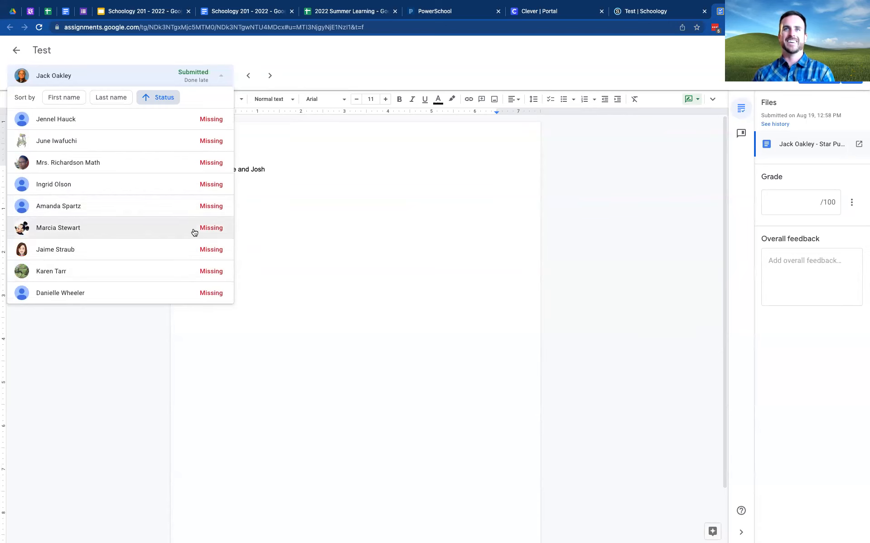
{"action": "scroll", "coordinate": [188, 232], "scroll_direction": "up", "scroll_amount": 2}
{"action": "scroll", "coordinate": [193, 232], "scroll_direction": "up", "scroll_amount": 3}
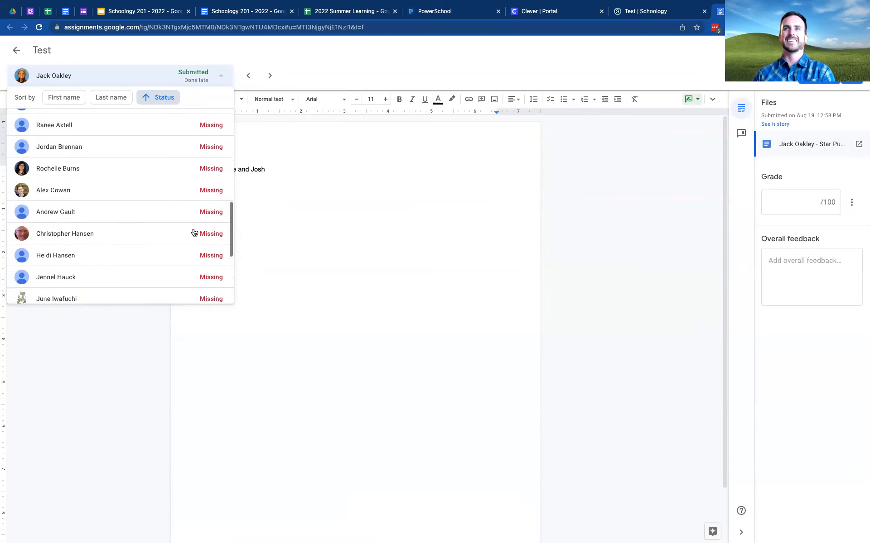
{"action": "scroll", "coordinate": [186, 156], "scroll_direction": "up", "scroll_amount": 3}
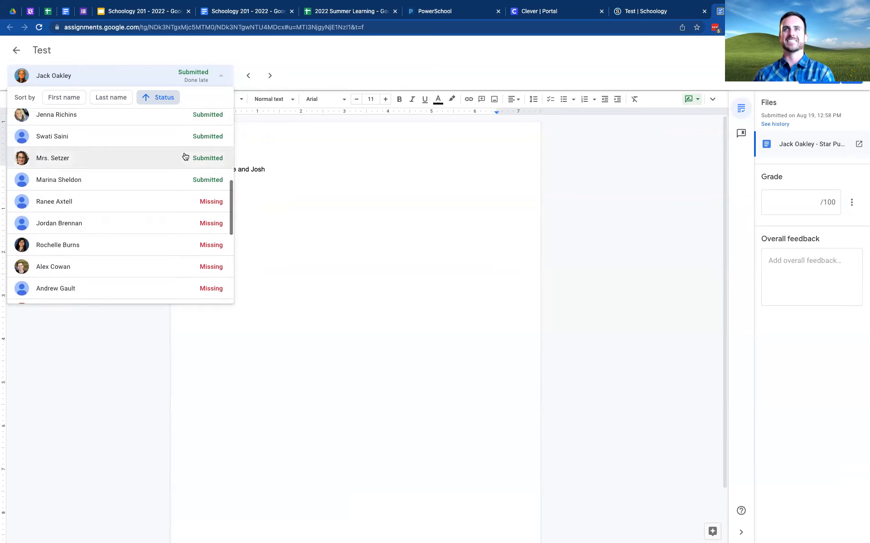
{"action": "left_click", "coordinate": [394, 62]}
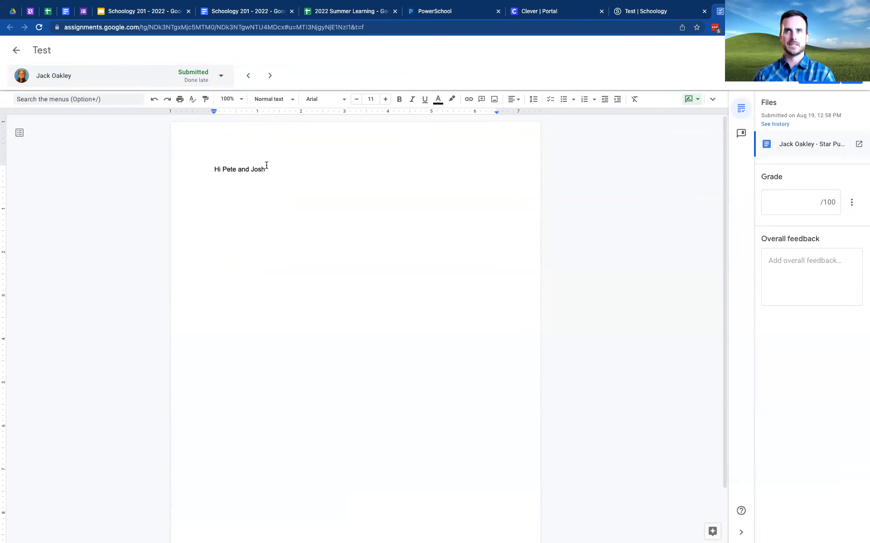
- Suggest replacing the word "Hi" with "Hello" in the student's document
{"action": "double_click", "coordinate": [215, 169]}
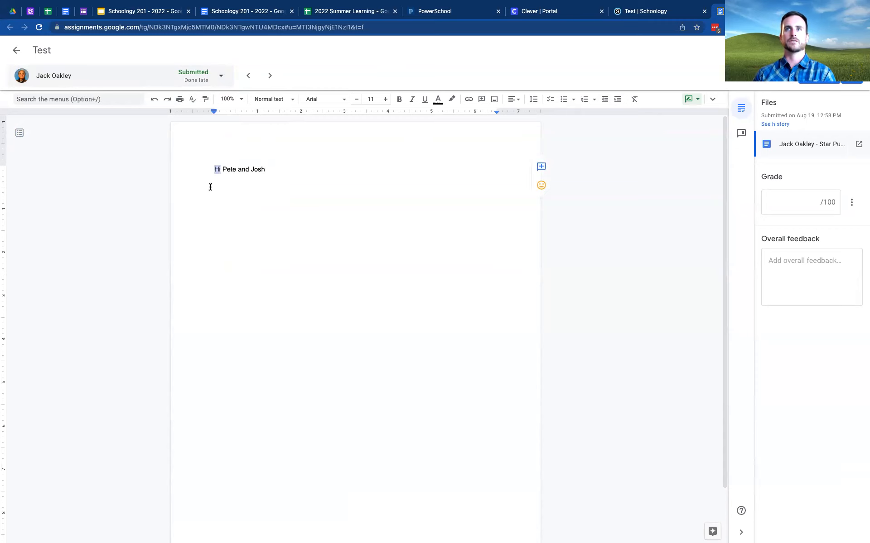
{"action": "type", "text": "Hello"}
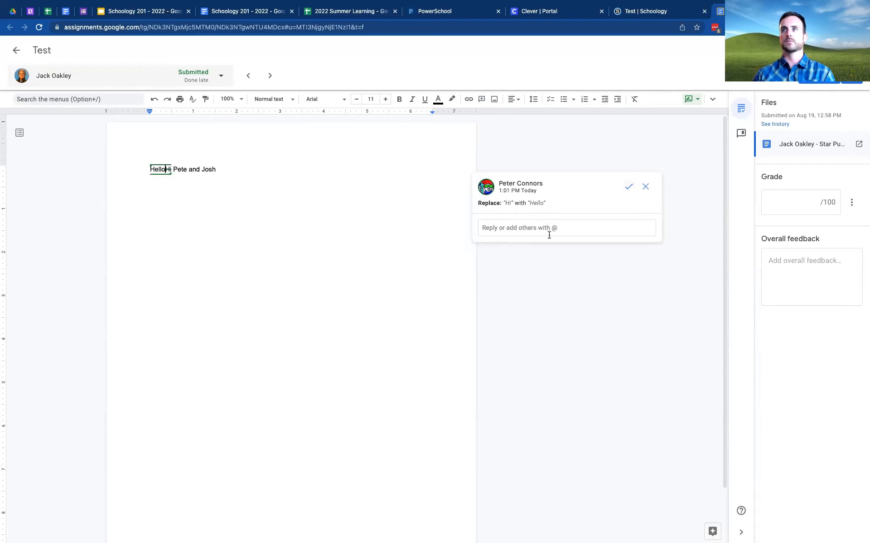
{"action": "left_click", "coordinate": [602, 135]}
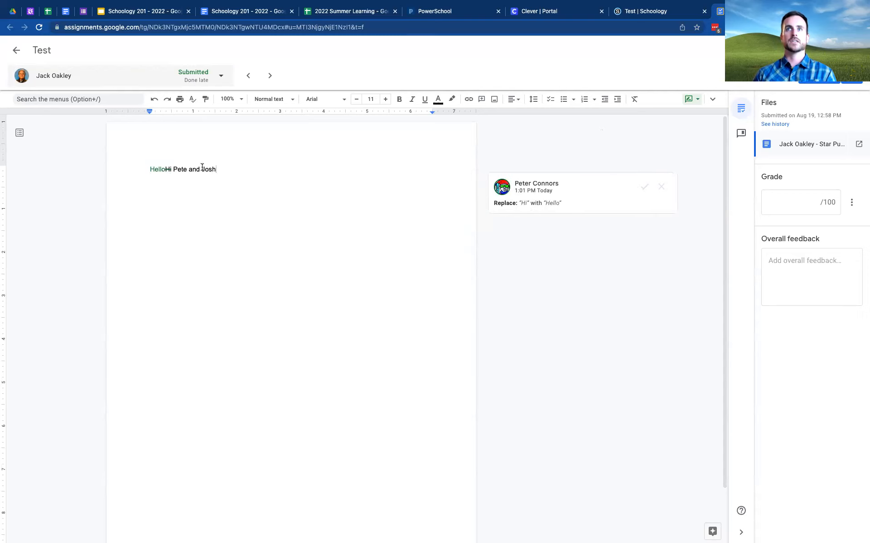
{"action": "left_click_drag", "start_coordinate": [219, 169], "coordinate": [174, 169]}
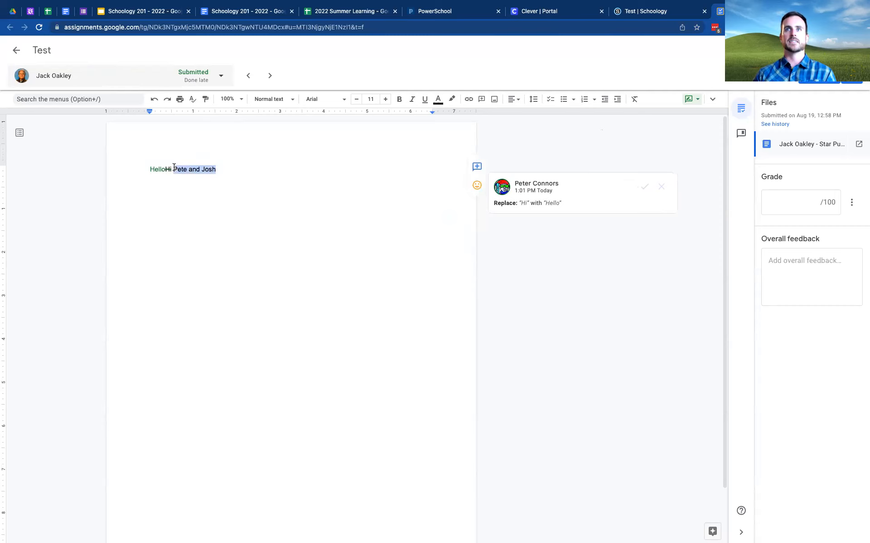
{"action": "right_click", "coordinate": [176, 169]}
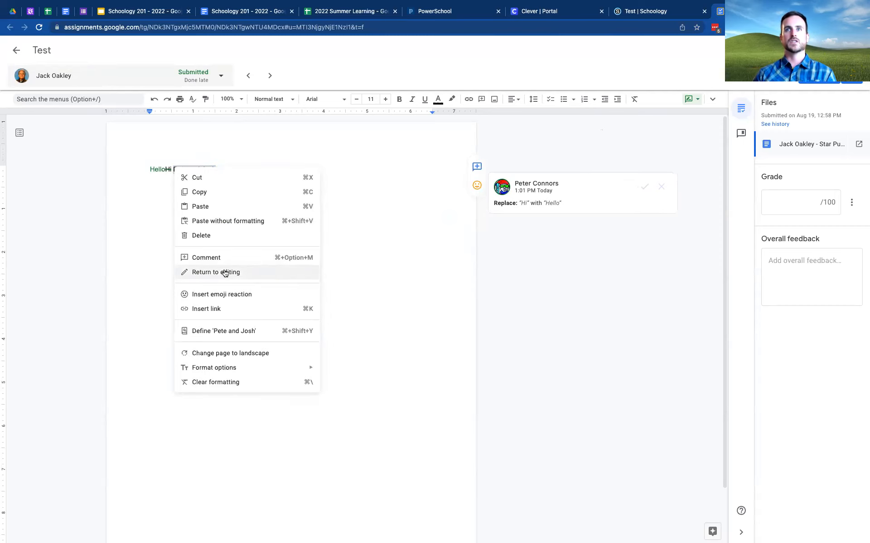
{"action": "left_click", "coordinate": [206, 258]}
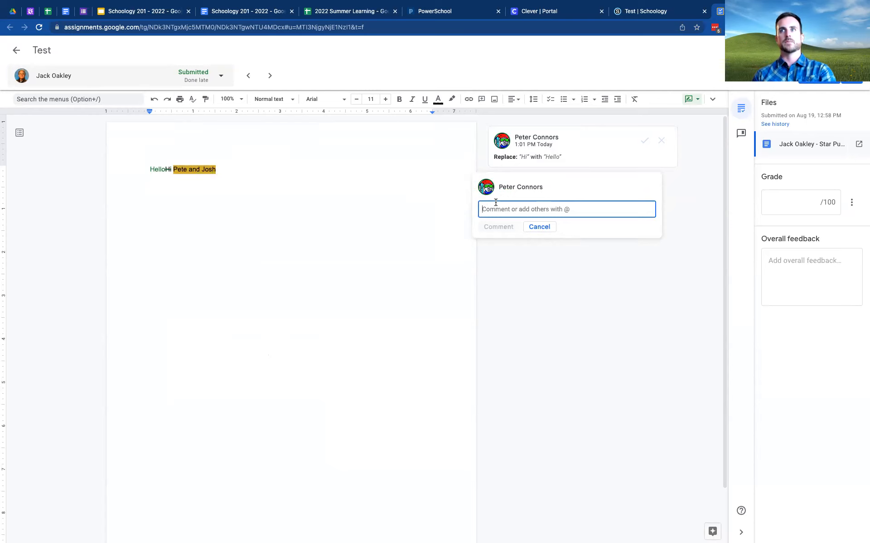
{"action": "left_click", "coordinate": [539, 228]}
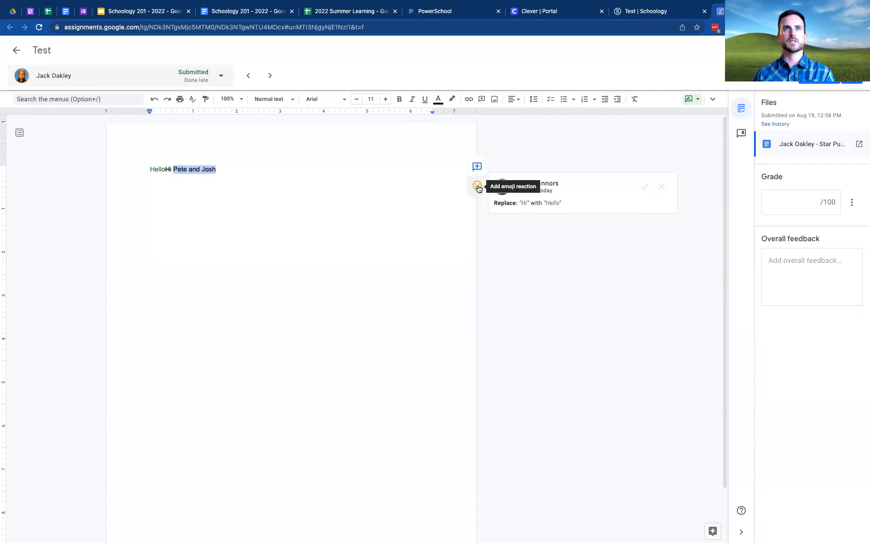
{"action": "left_click", "coordinate": [659, 152]}
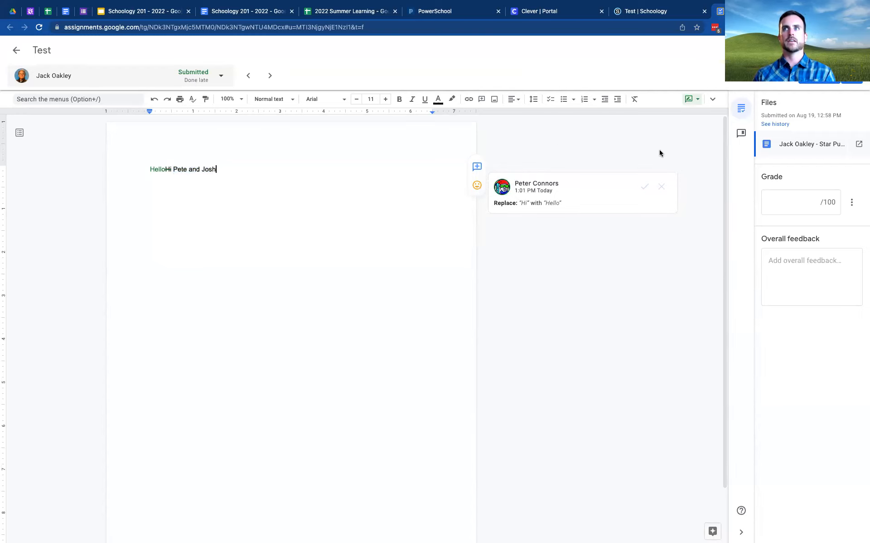
- Show the comment bank and add a smiling-face-with-hearts emoji reaction to the names following the greeting
{"action": "left_click", "coordinate": [741, 133]}
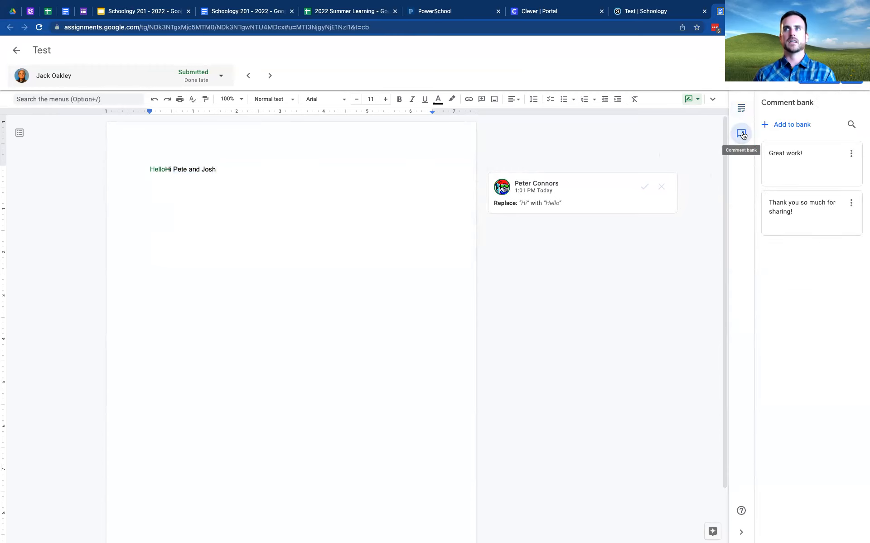
{"action": "mouse_move", "coordinate": [808, 208]}
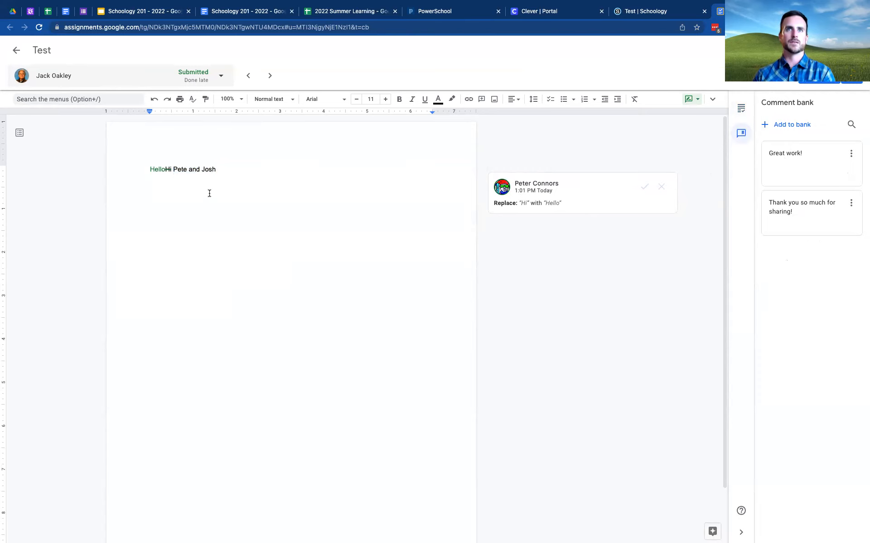
{"action": "left_click_drag", "start_coordinate": [219, 171], "coordinate": [173, 171]}
{"action": "left_click", "coordinate": [476, 185]}
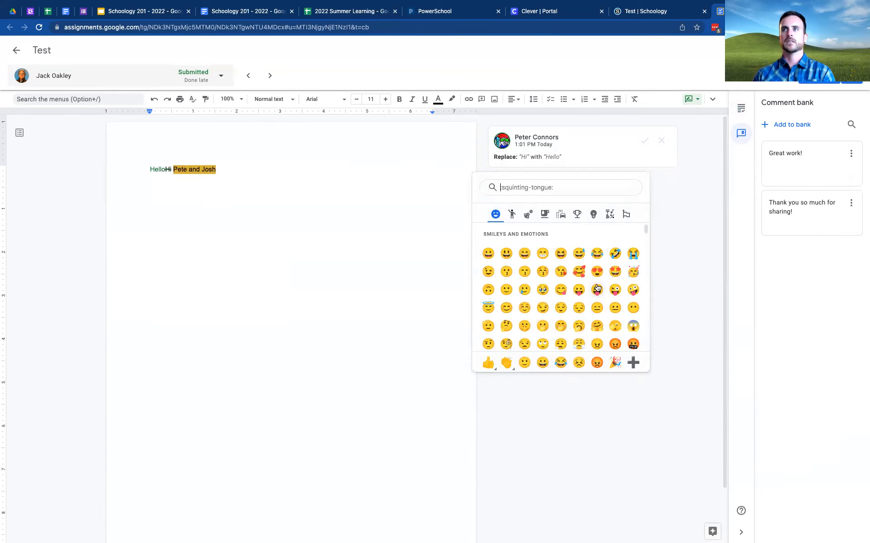
{"action": "left_click", "coordinate": [579, 273]}
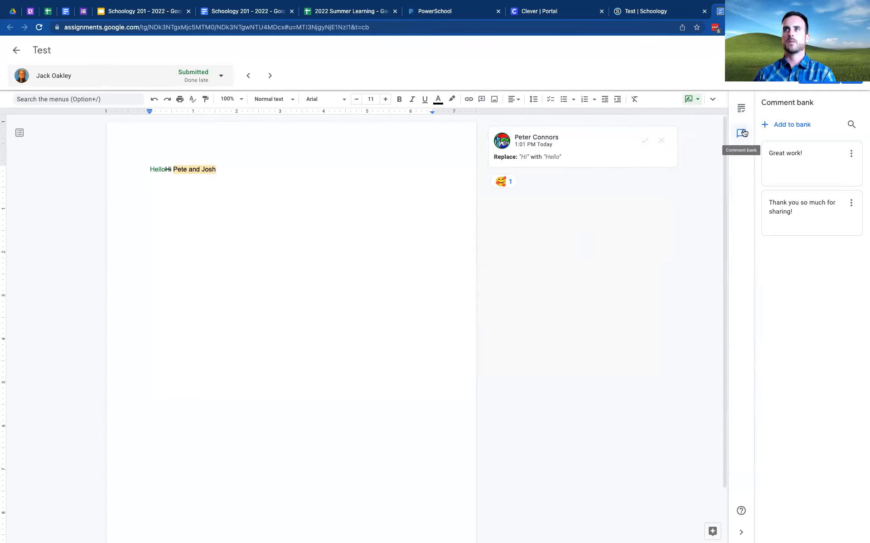
{"action": "mouse_move", "coordinate": [499, 184]}
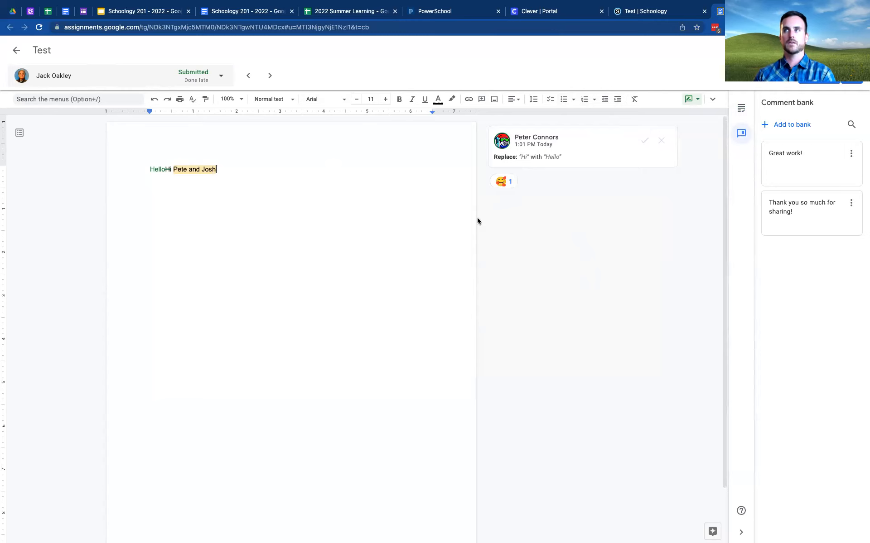
- Return to the grading details and give the student's submission a grade of 100 out of 100
{"action": "left_click", "coordinate": [740, 109]}
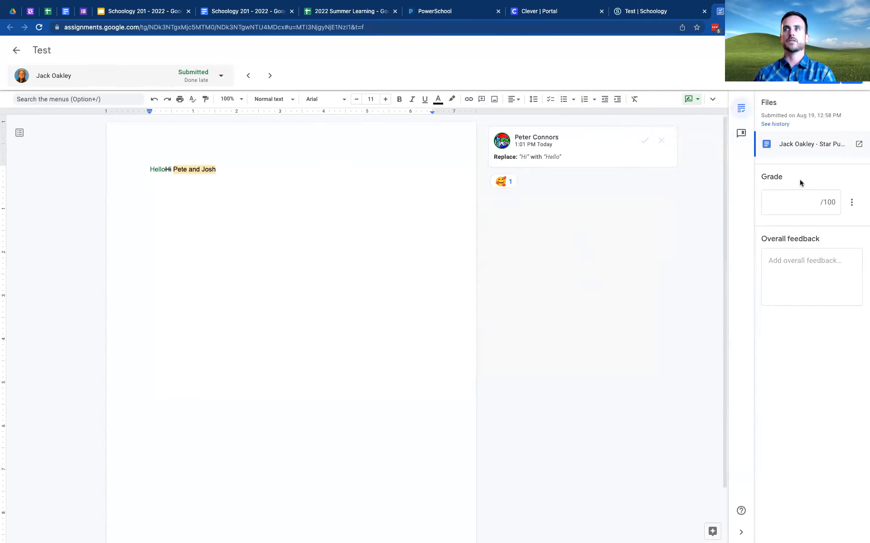
{"action": "left_click", "coordinate": [810, 207]}
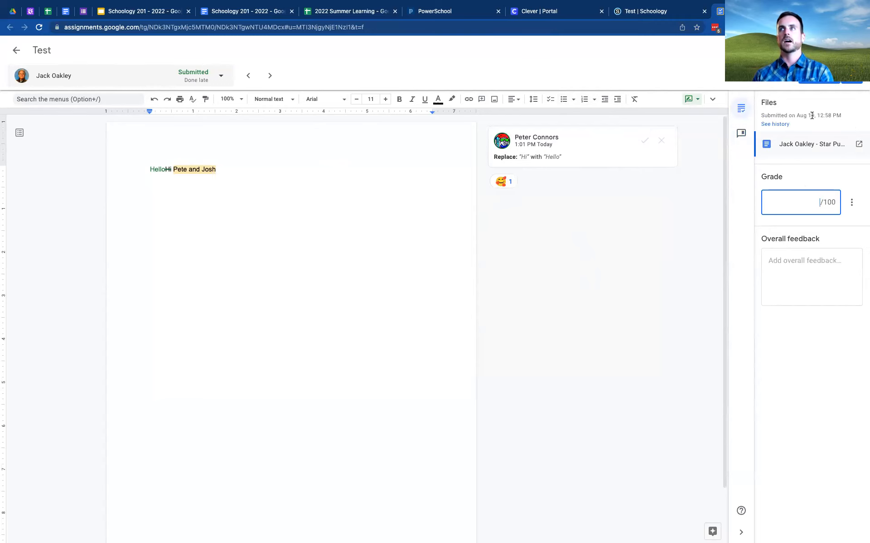
{"action": "left_click", "coordinate": [854, 81]}
{"action": "left_click", "coordinate": [854, 81]}
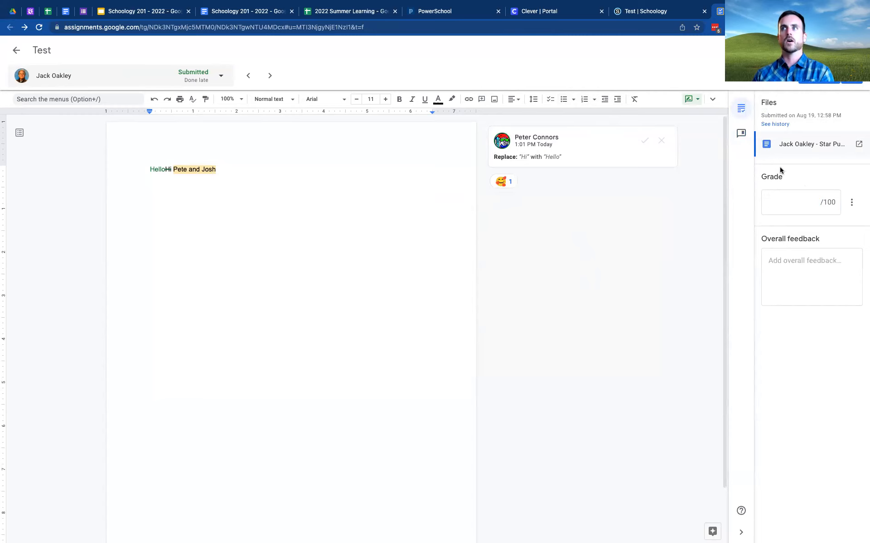
{"action": "left_click", "coordinate": [790, 207]}
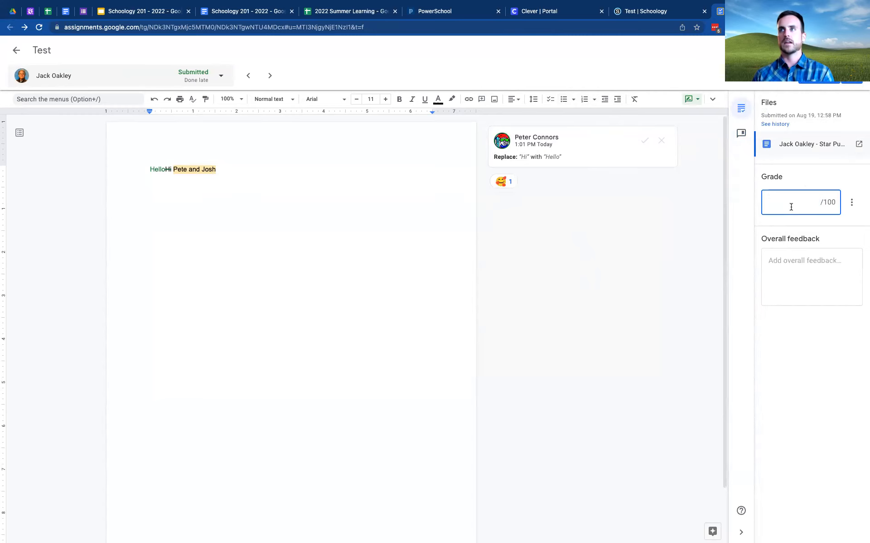
{"action": "type", "text": "100"}
{"action": "key", "text": "Tab"}
- Add the overall feedback "Thanks for the great sharing" and return the graded work to the student
{"action": "key", "text": "Tab"}
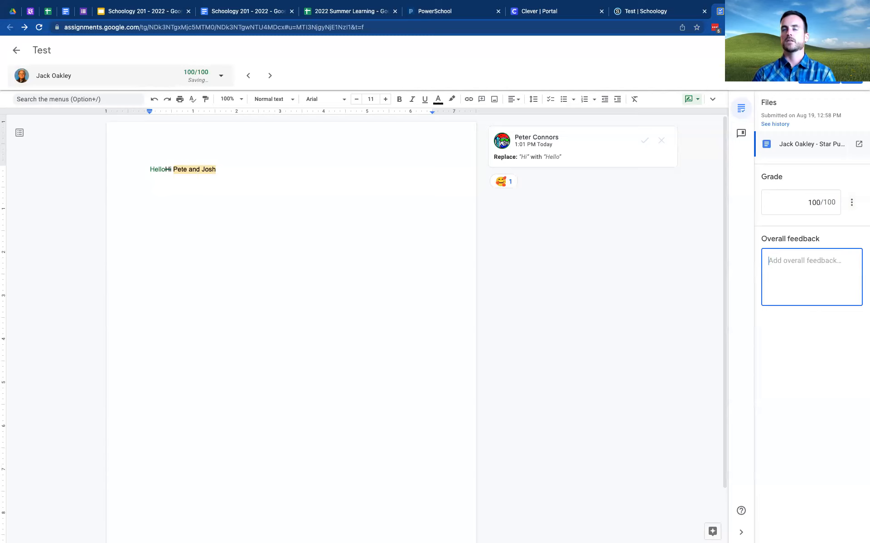
{"action": "type", "text": "Thanks fo"}
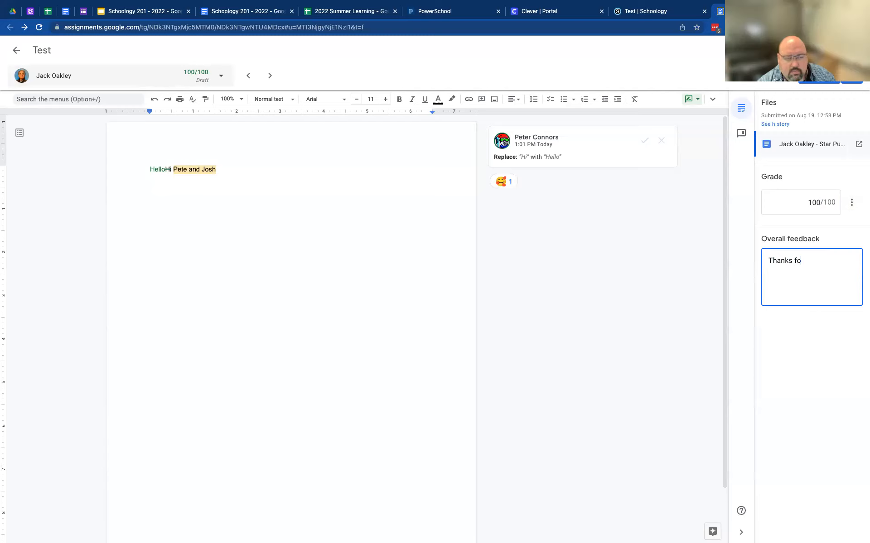
{"action": "type", "text": "r the great sharing"}
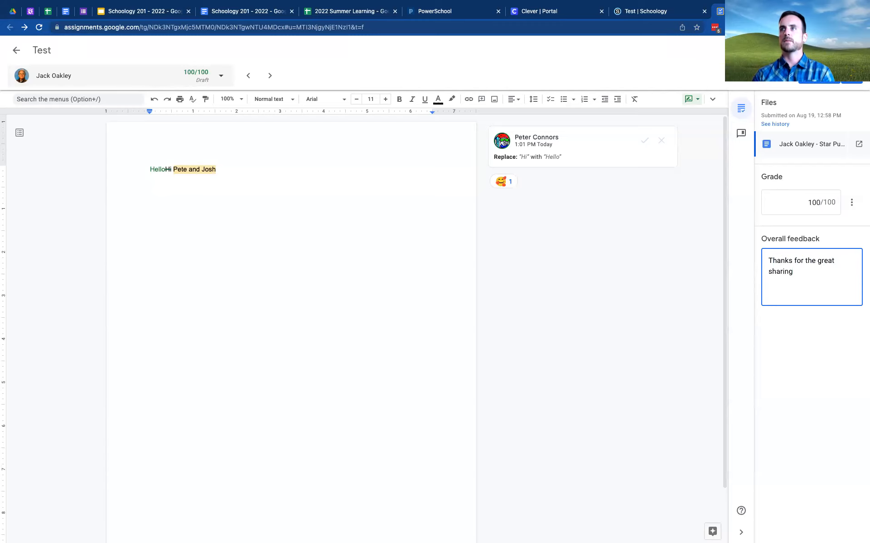
{"action": "left_click", "coordinate": [806, 83]}
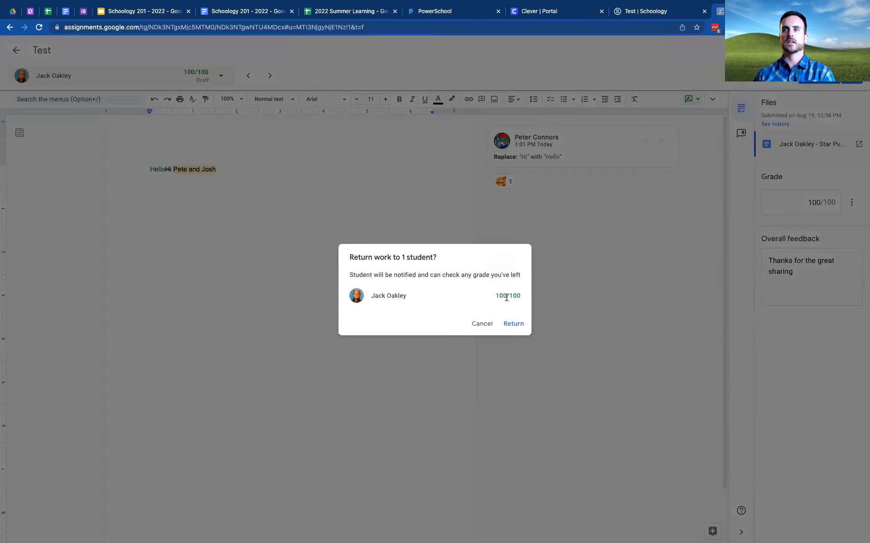
{"action": "left_click", "coordinate": [514, 324]}
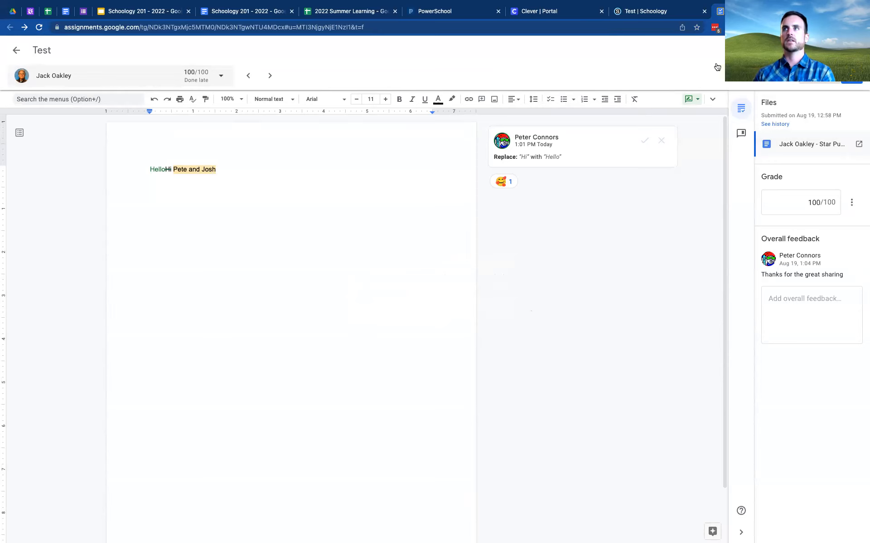
- Step forward and back through the neighbouring students to view their submissions
{"action": "left_click", "coordinate": [271, 77]}
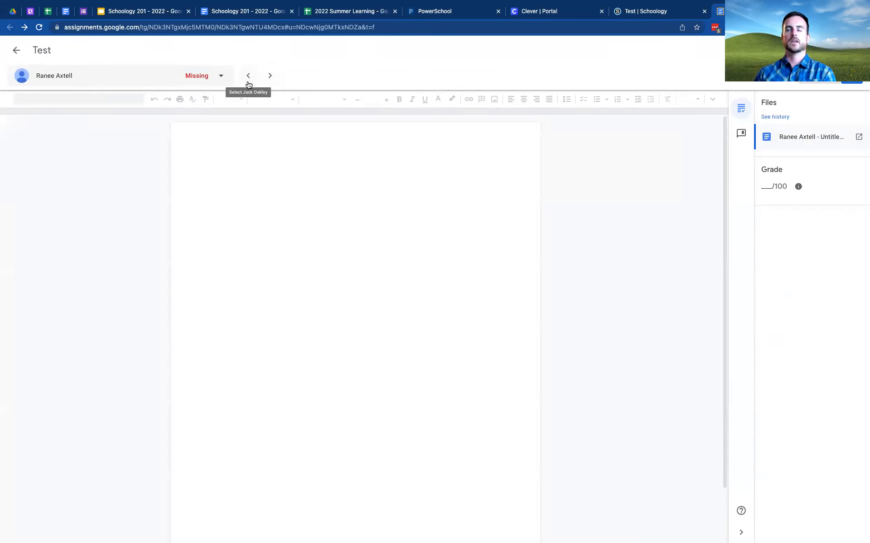
{"action": "left_click", "coordinate": [248, 84]}
{"action": "left_click", "coordinate": [248, 84]}
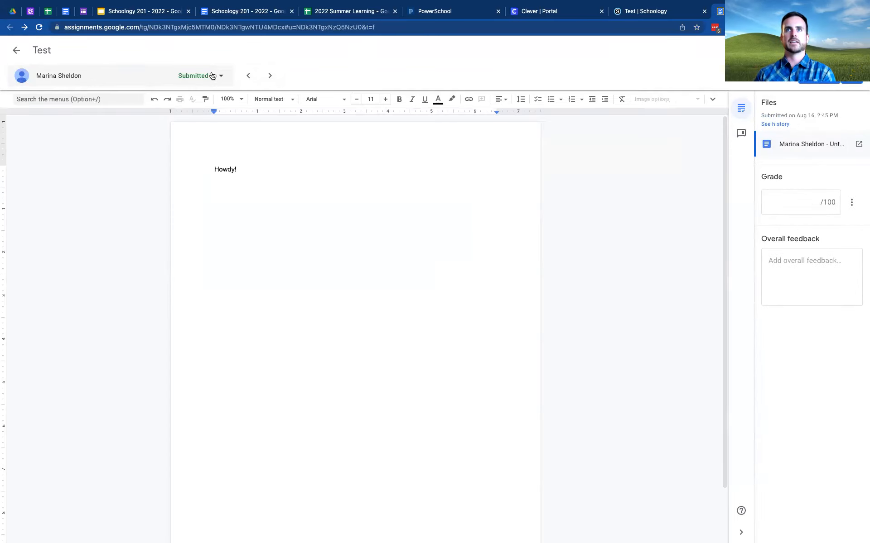
- Open the submitted work containing the Cervantes quote from the student list
{"action": "left_click", "coordinate": [213, 76]}
{"action": "scroll", "coordinate": [118, 171], "scroll_direction": "up", "scroll_amount": 5}
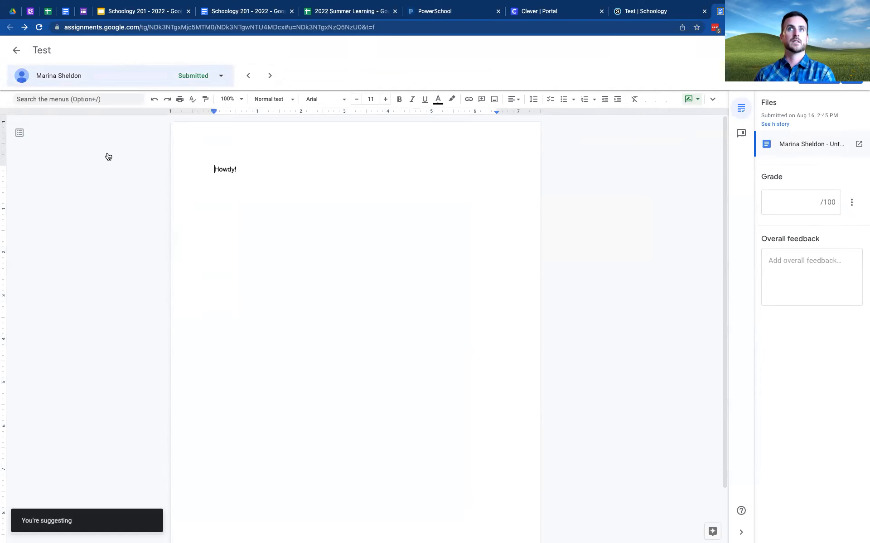
{"action": "left_click", "coordinate": [171, 83]}
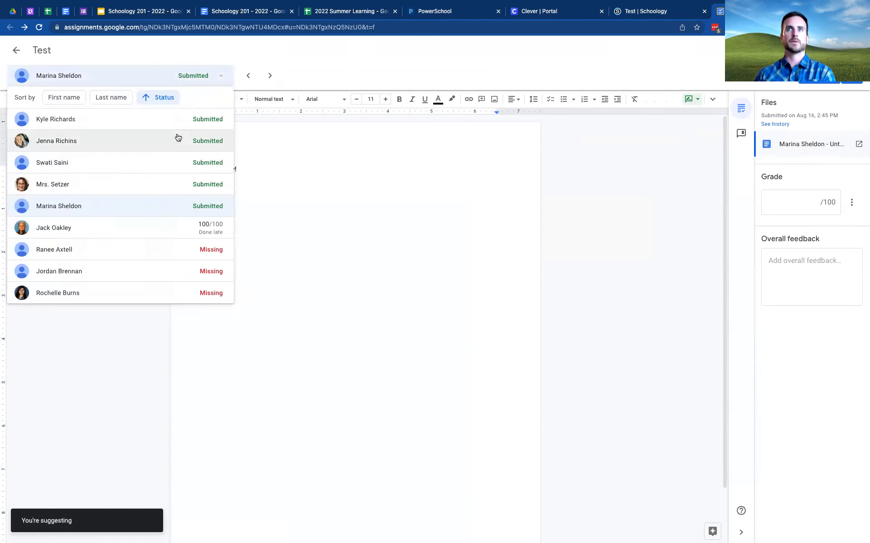
{"action": "scroll", "coordinate": [178, 138], "scroll_direction": "up", "scroll_amount": 5}
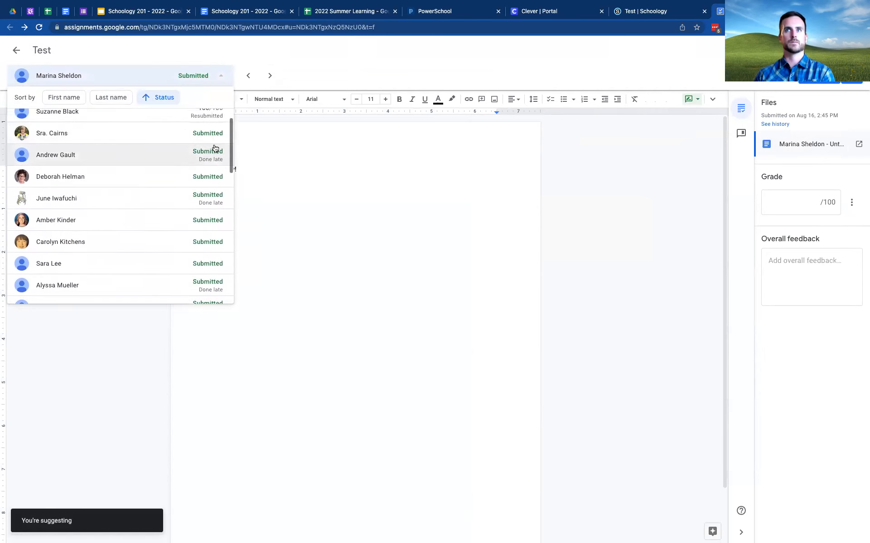
{"action": "scroll", "coordinate": [131, 172], "scroll_direction": "up", "scroll_amount": 2}
{"action": "left_click", "coordinate": [110, 170]}
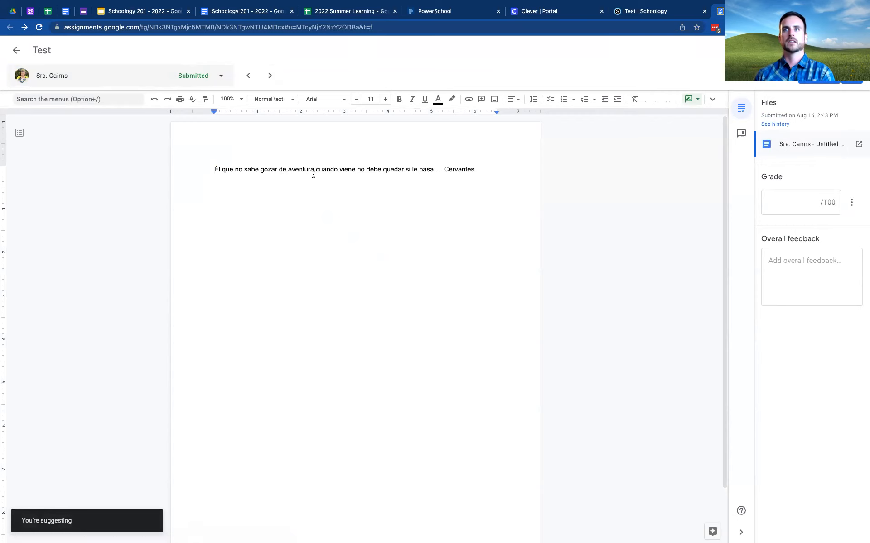
- Give the Cervantes quote submission a grade of 100 out of 100
{"action": "left_click", "coordinate": [789, 202]}
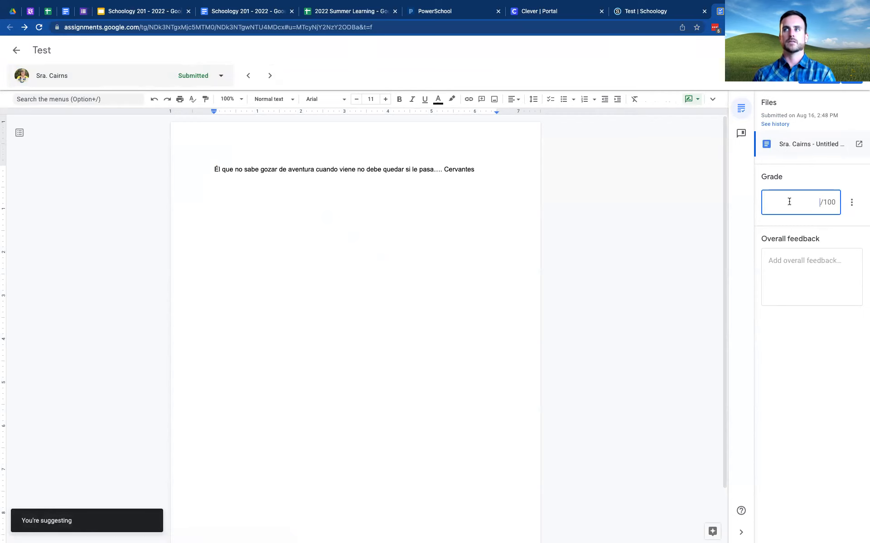
{"action": "type", "text": "1000"}
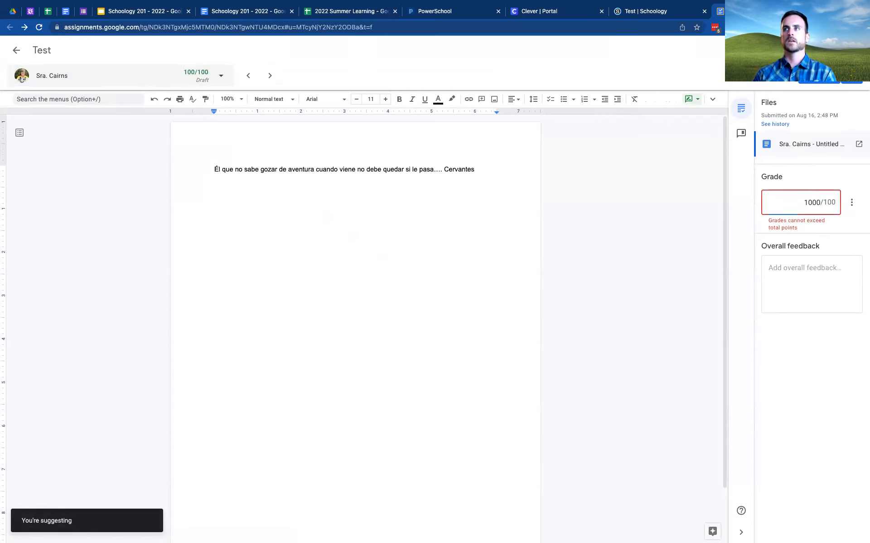
{"action": "key", "text": "BackSpace"}
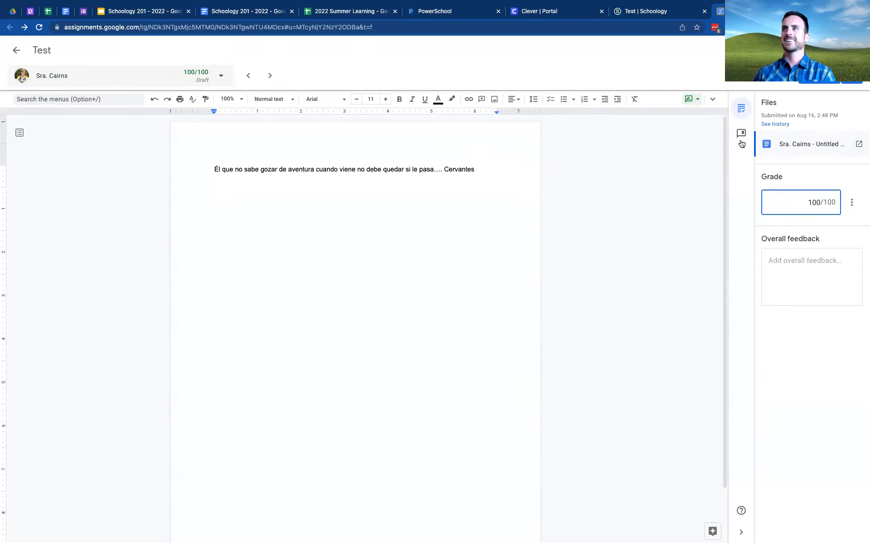
- Copy "Great work!" from the comment bank and add it as a comment on the whole Cervantes sentence
{"action": "left_click", "coordinate": [741, 135]}
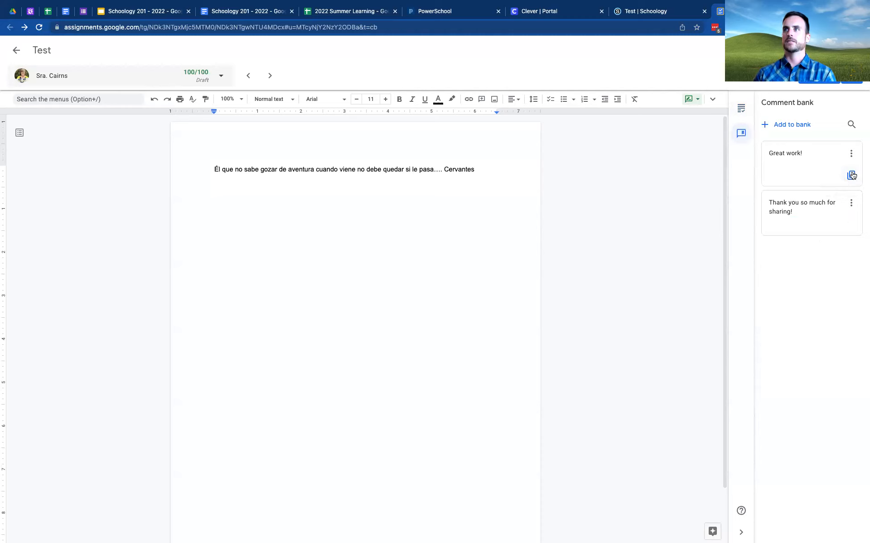
{"action": "left_click", "coordinate": [851, 153]}
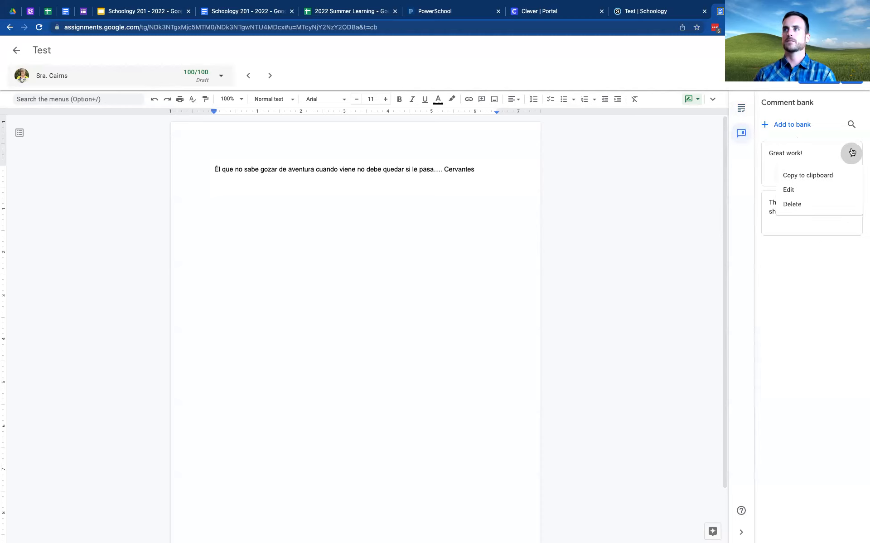
{"action": "left_click", "coordinate": [810, 176]}
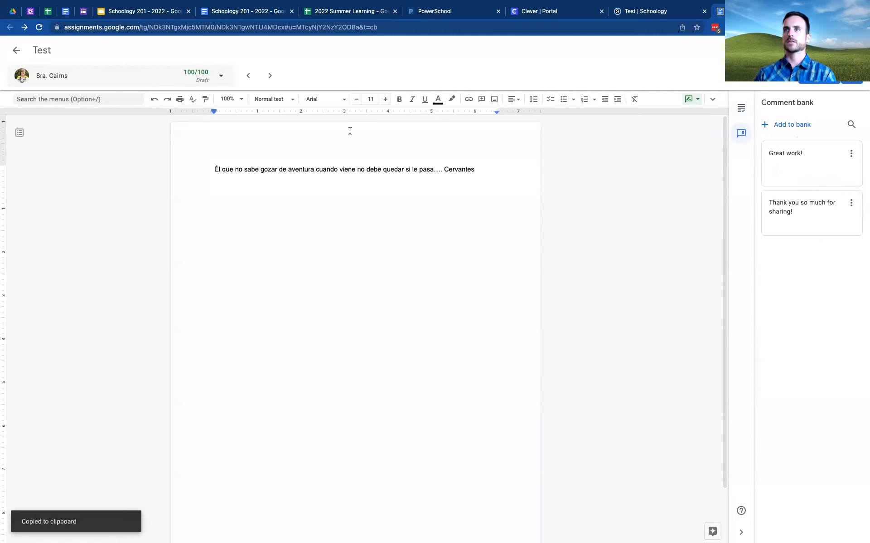
{"action": "triple_click", "coordinate": [375, 172]}
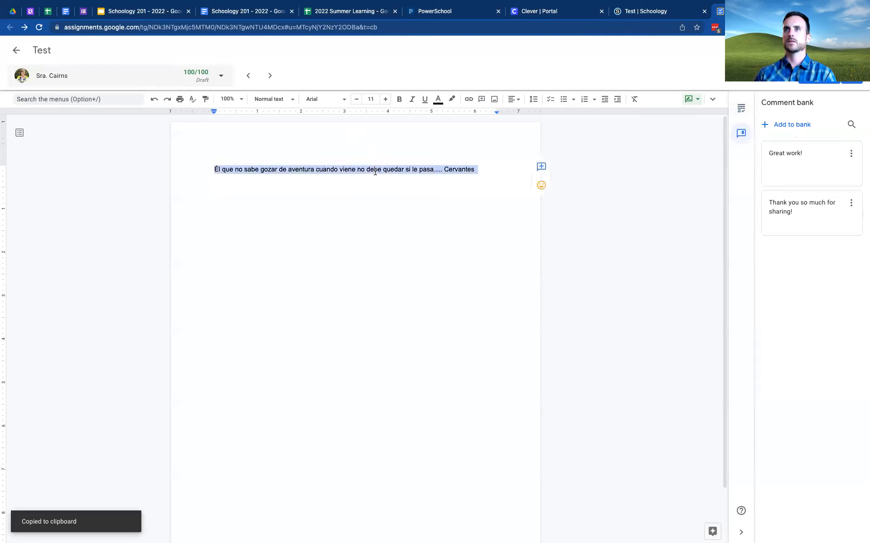
{"action": "left_click", "coordinate": [541, 166]}
{"action": "type", "text": "Great work!"}
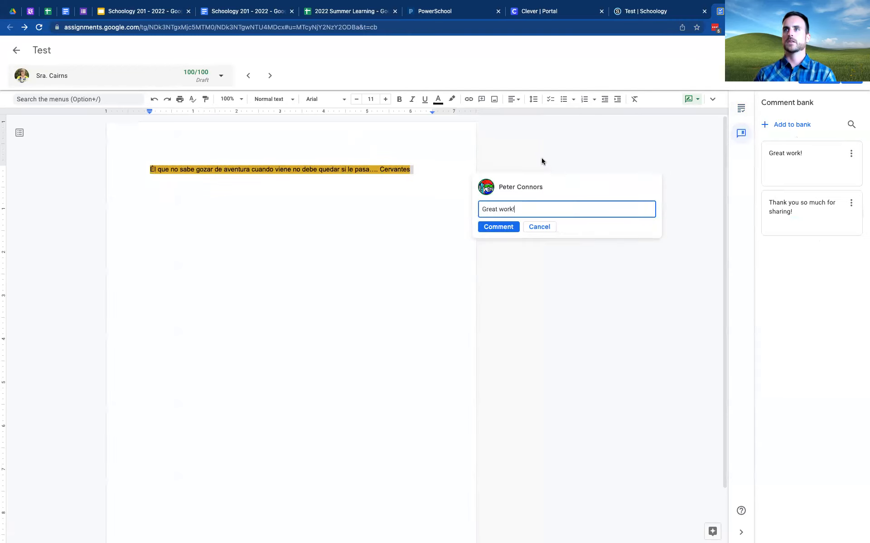
{"action": "left_click", "coordinate": [505, 230]}
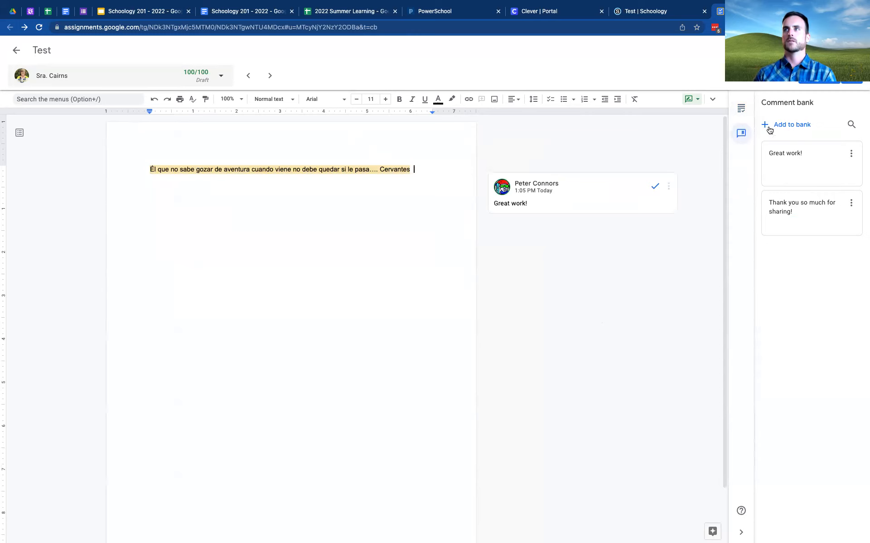
- Add the overall feedback "Great work!" in the grading details and return the work to the student
{"action": "left_click", "coordinate": [741, 109]}
{"action": "left_click", "coordinate": [826, 277]}
{"action": "type", "text": "Great work!"}
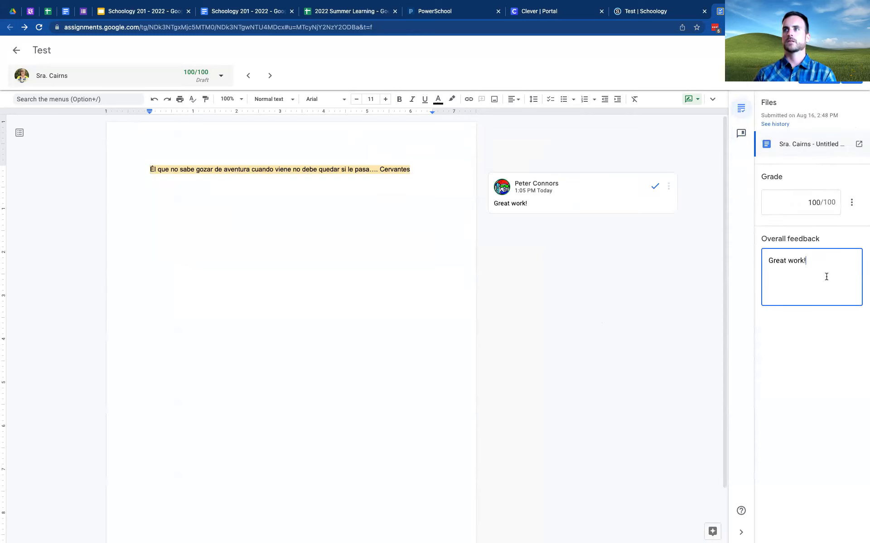
{"action": "left_click", "coordinate": [819, 76]}
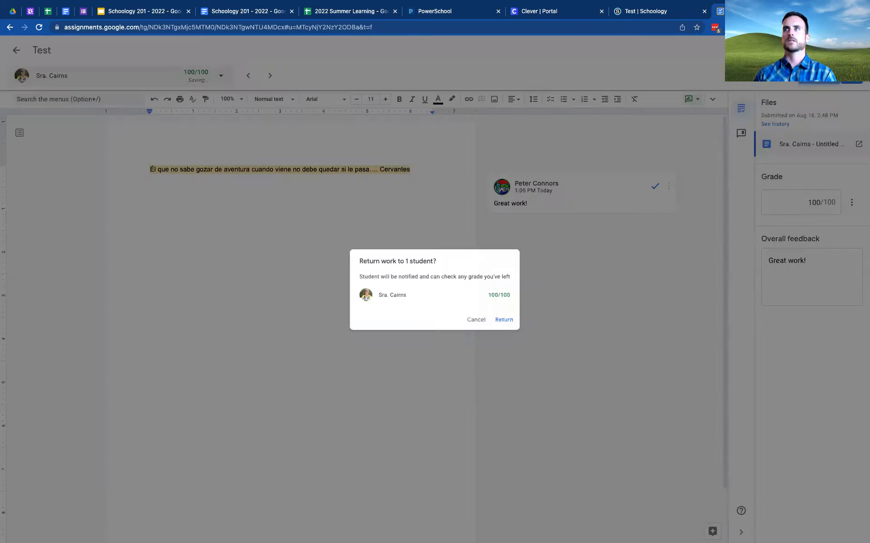
{"action": "left_click", "coordinate": [507, 324]}
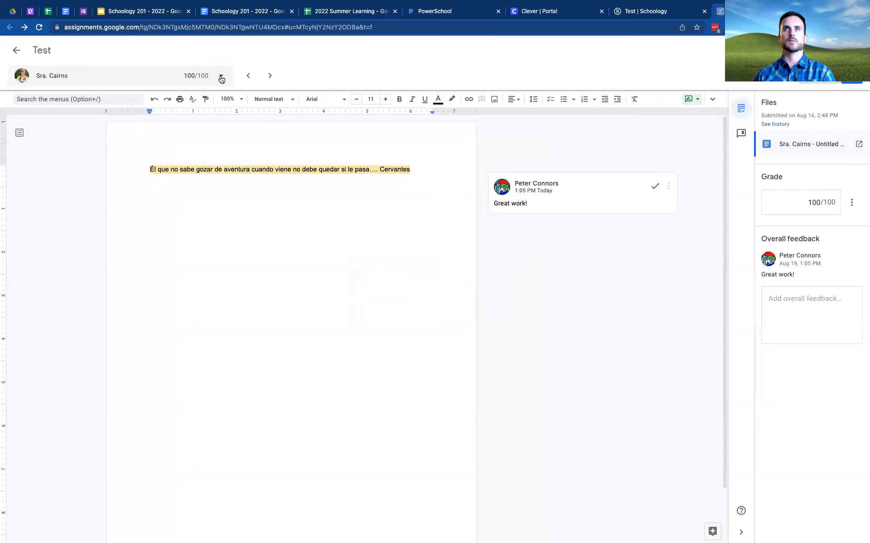
- Open the next student's late submission and add a smiling-face-with-hearts emoji reaction to "great job!"
{"action": "left_click", "coordinate": [221, 79]}
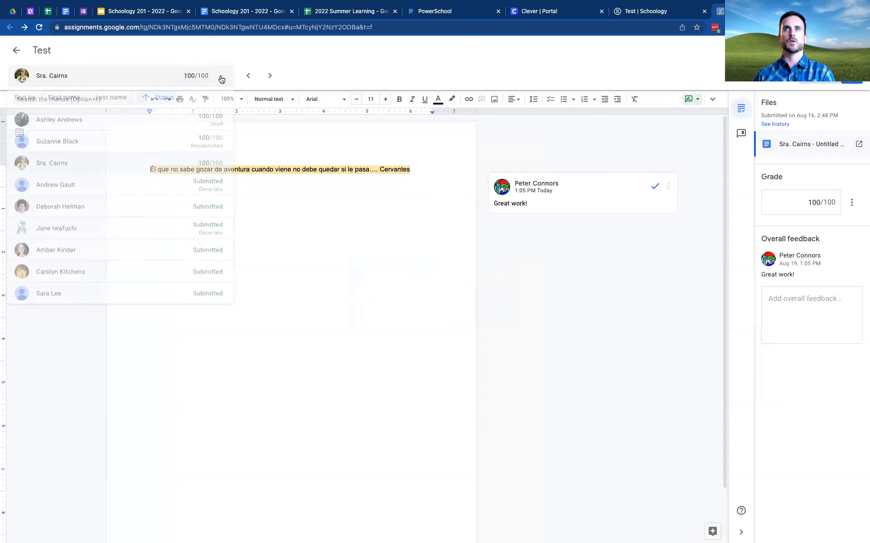
{"action": "left_click", "coordinate": [78, 184]}
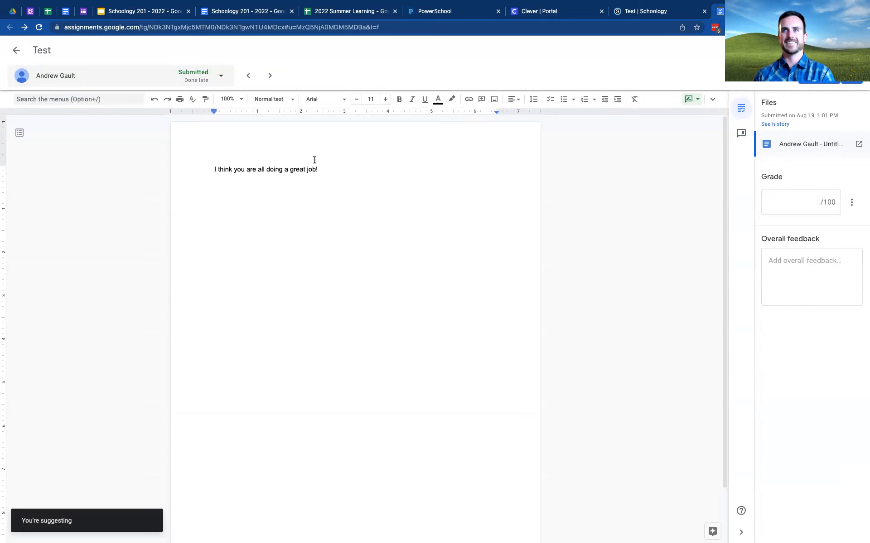
{"action": "left_click_drag", "start_coordinate": [323, 165], "coordinate": [289, 166]}
{"action": "left_click", "coordinate": [541, 185]}
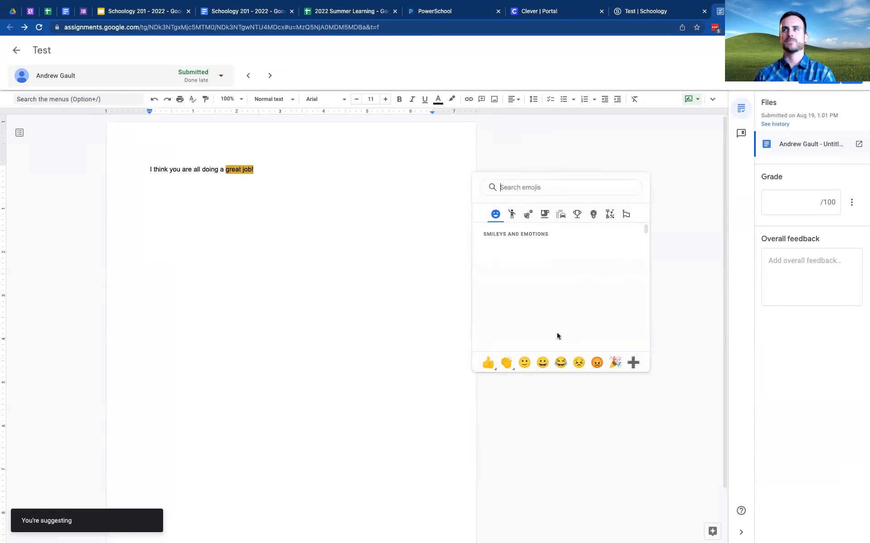
{"action": "left_click", "coordinate": [579, 271]}
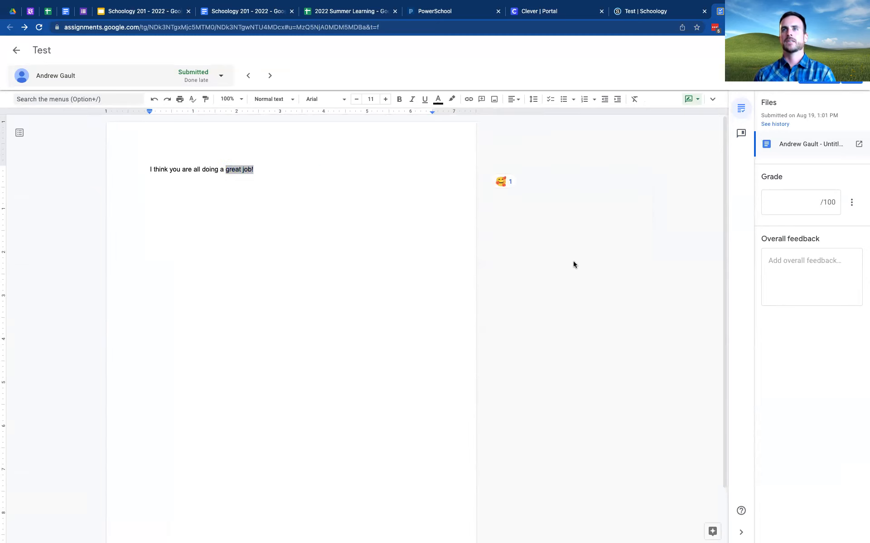
- Grade this submission 100 out of 100 and give the next student's blank document 100 as well
{"action": "left_click", "coordinate": [790, 196]}
{"action": "type", "text": "100"}
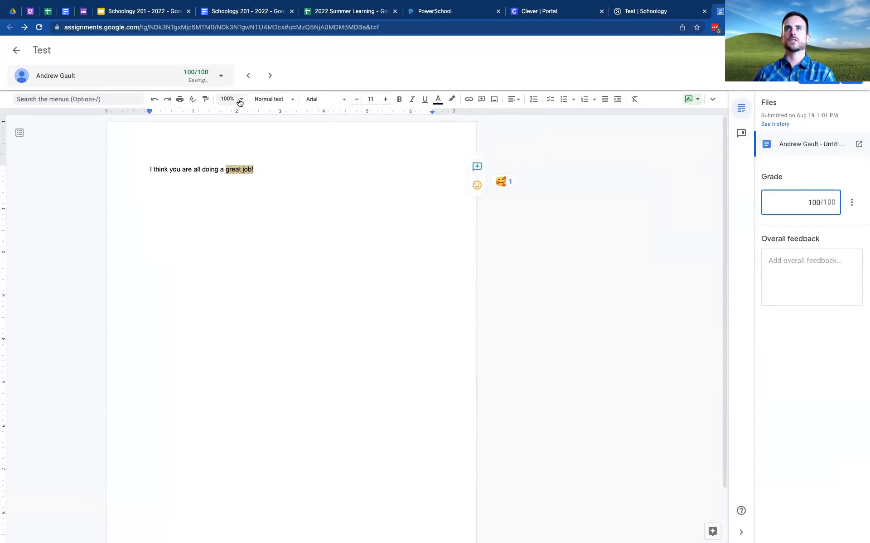
{"action": "left_click", "coordinate": [268, 78]}
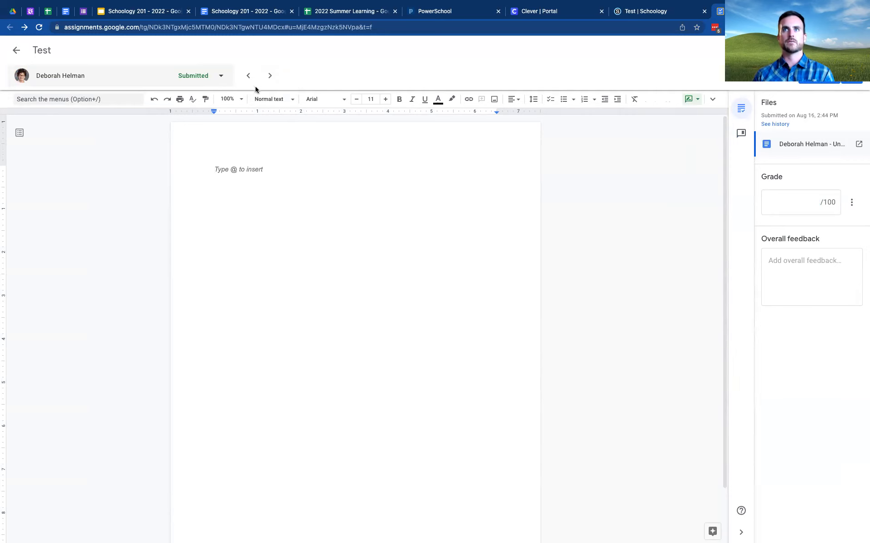
{"action": "left_click", "coordinate": [791, 198]}
{"action": "type", "text": "100"}
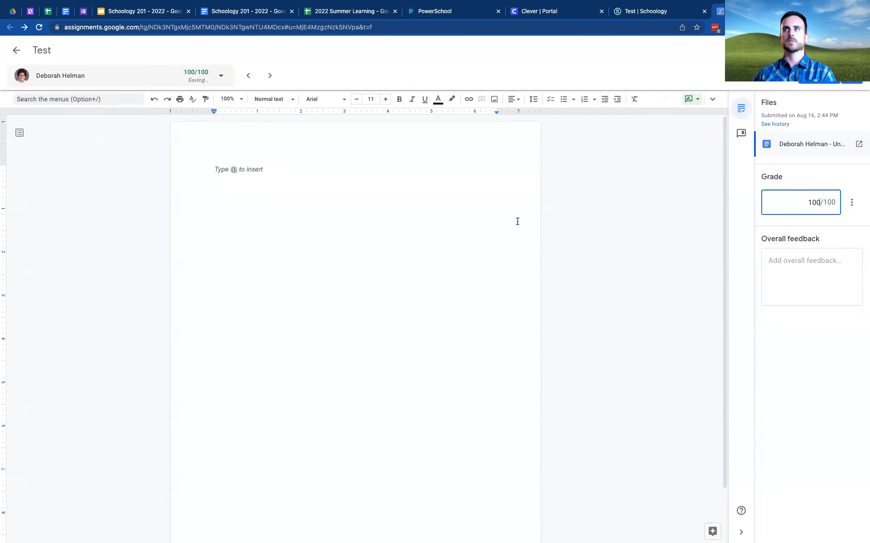
- On the next student's submission, comment "Sure did!" on "Did you get this?" and set the grade to 100
{"action": "left_click", "coordinate": [269, 76]}
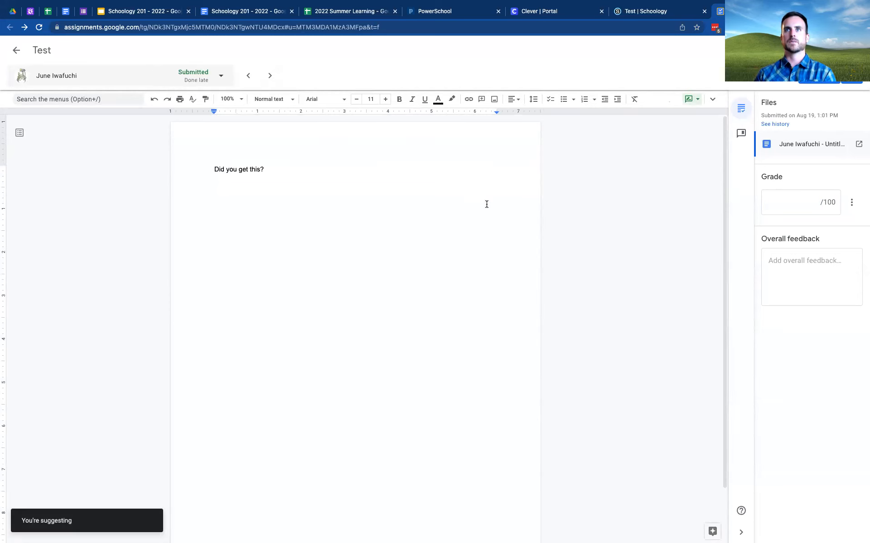
{"action": "triple_click", "coordinate": [251, 169]}
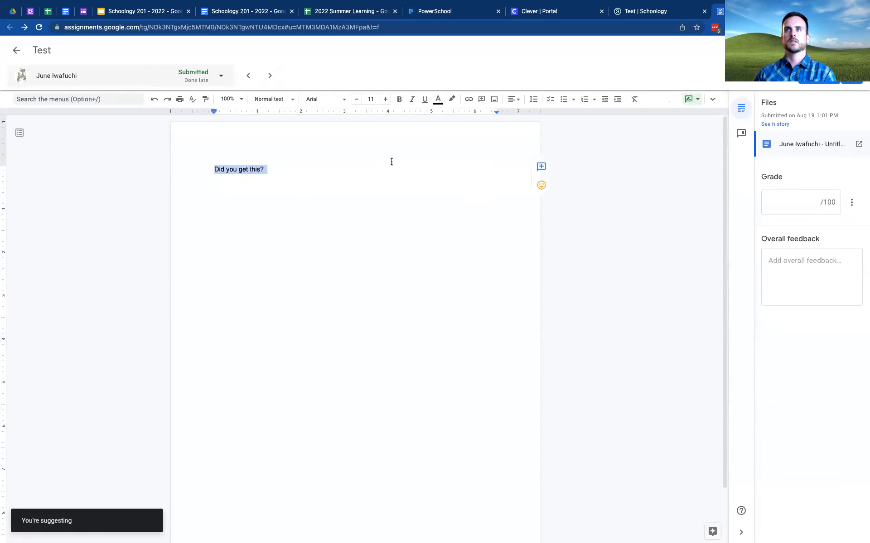
{"action": "left_click", "coordinate": [542, 168]}
{"action": "type", "text": "Sure did!"}
{"action": "left_click", "coordinate": [502, 228]}
{"action": "left_click", "coordinate": [795, 212]}
{"action": "type", "text": "100"}
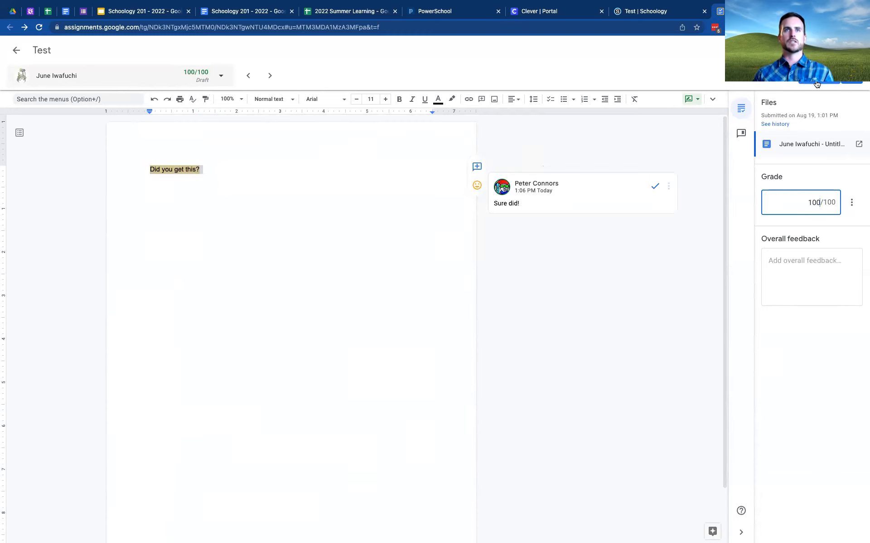
- Return multiple submissions at once to the four students with draft grades of 100
{"action": "left_click", "coordinate": [850, 85]}
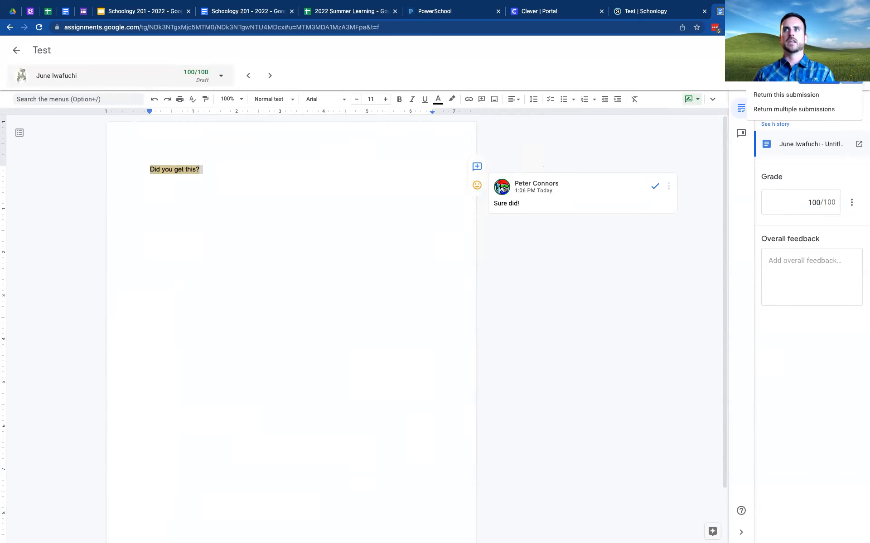
{"action": "left_click", "coordinate": [797, 110]}
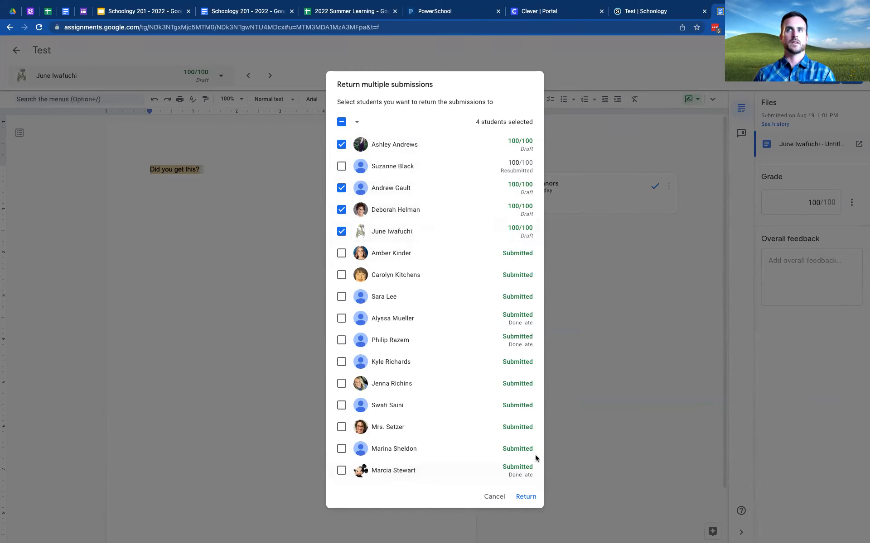
{"action": "left_click", "coordinate": [342, 189]}
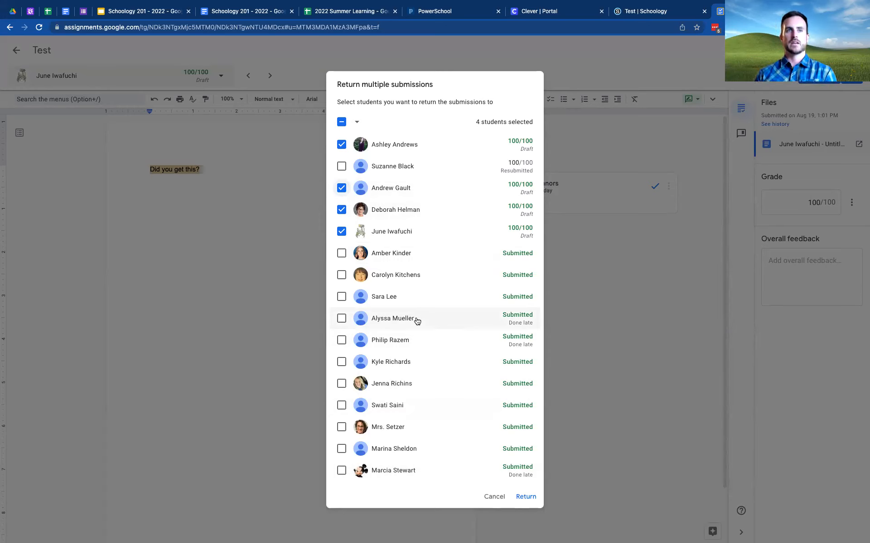
{"action": "left_click", "coordinate": [527, 497]}
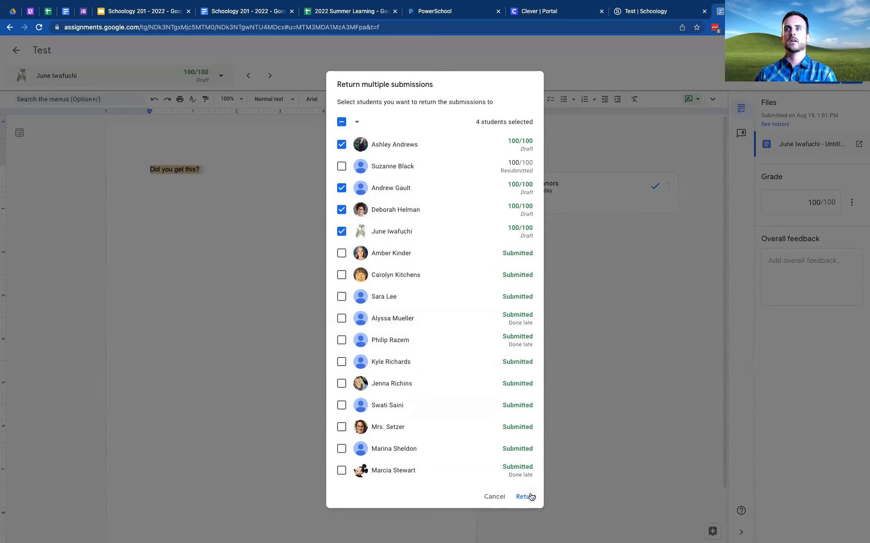
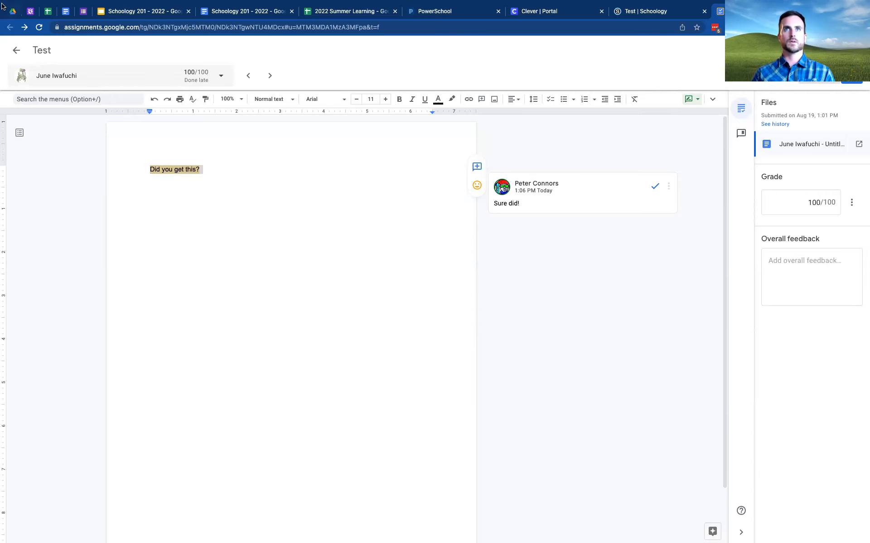
- Go back to the Test assignment overview and review the submission status of every student
{"action": "left_click", "coordinate": [15, 50]}
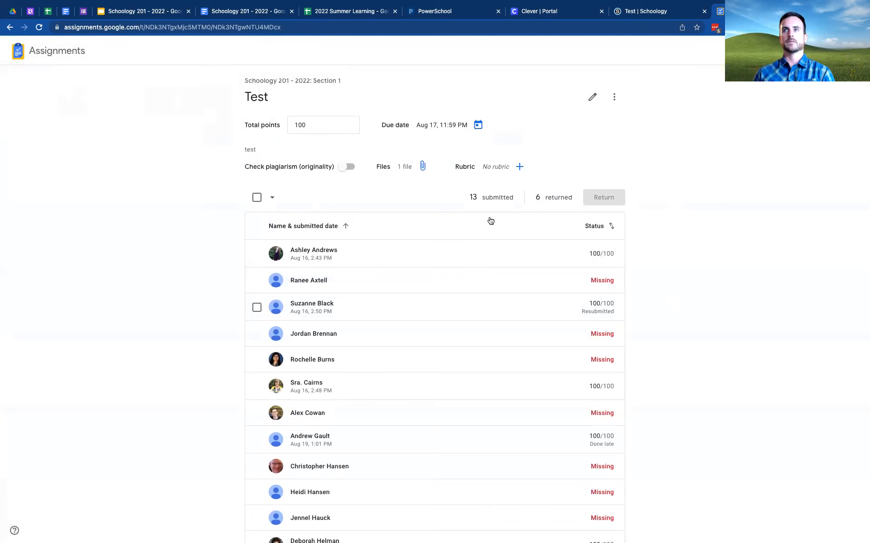
{"action": "scroll", "coordinate": [491, 222], "scroll_direction": "down", "scroll_amount": 1}
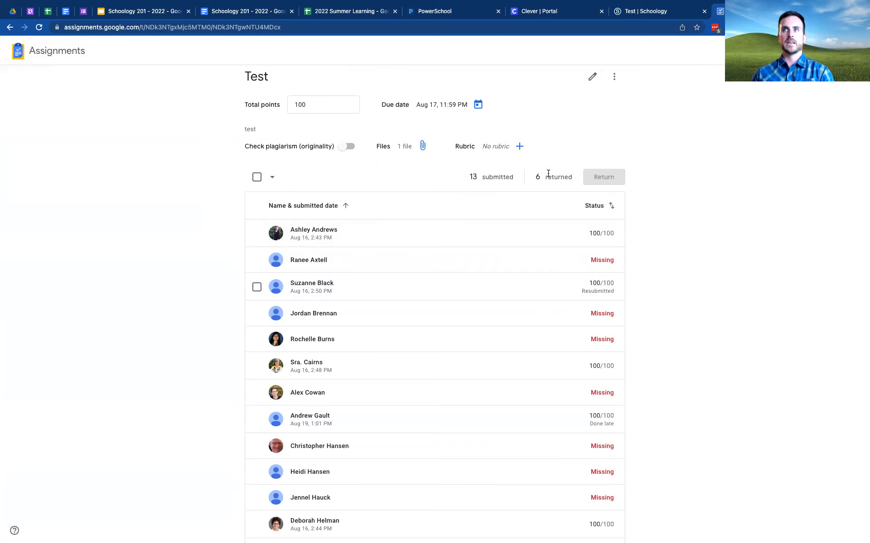
{"action": "scroll", "coordinate": [545, 175], "scroll_direction": "down", "scroll_amount": 1}
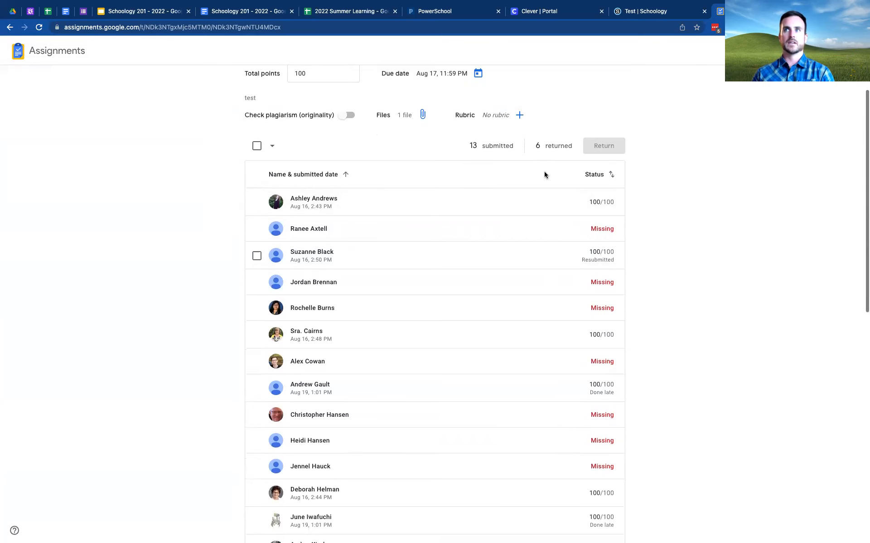
{"action": "scroll", "coordinate": [545, 175], "scroll_direction": "down", "scroll_amount": 10}
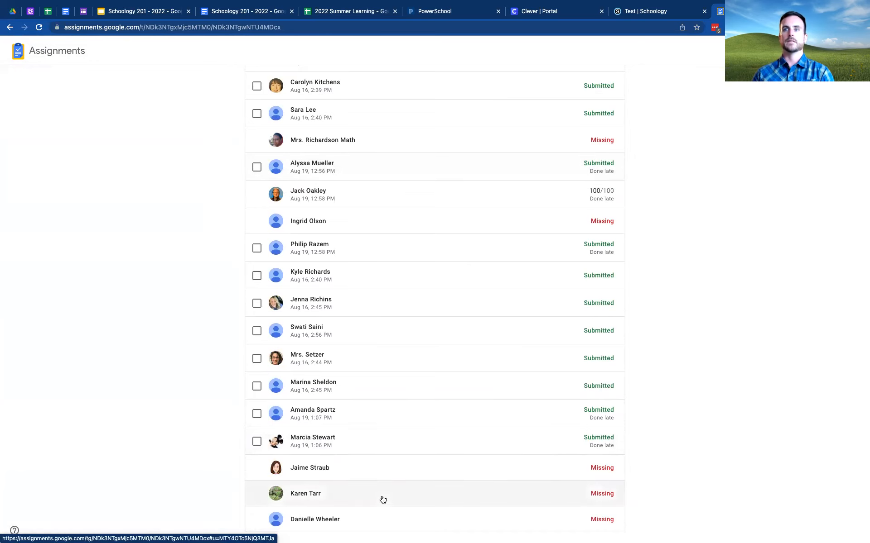
- Close the Google Assignments page and return to the Schoology 201 - 2022 course materials
{"action": "scroll", "coordinate": [383, 501], "scroll_direction": "up", "scroll_amount": 11}
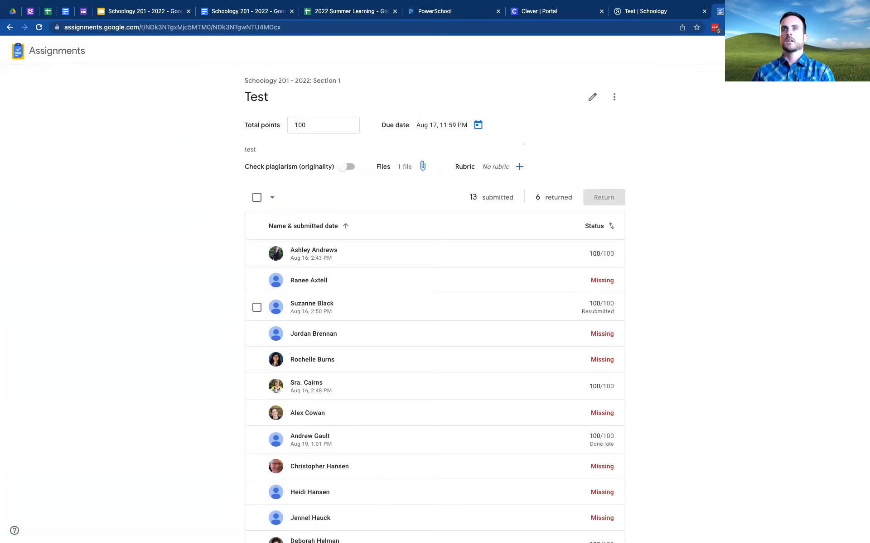
{"action": "key", "text": "ctrl+w"}
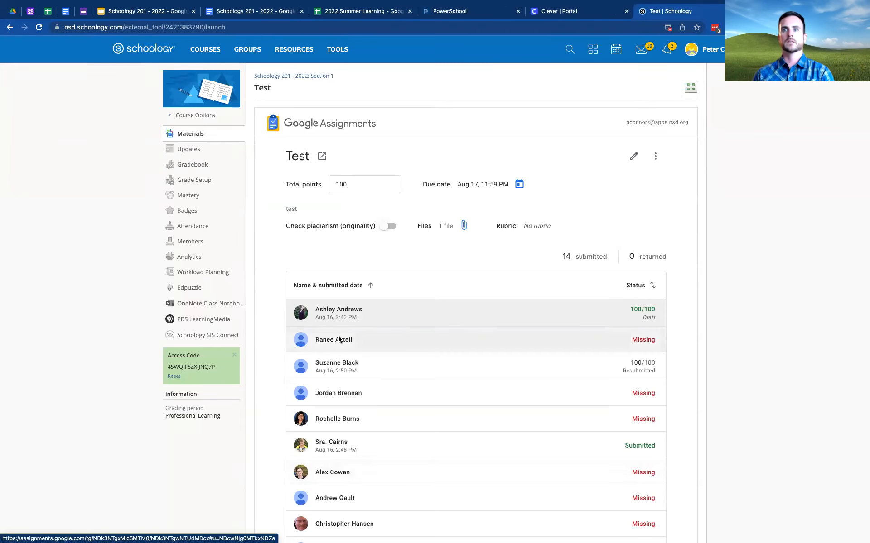
{"action": "scroll", "coordinate": [446, 428], "scroll_direction": "down", "scroll_amount": 4}
{"action": "scroll", "coordinate": [446, 429], "scroll_direction": "up", "scroll_amount": 4}
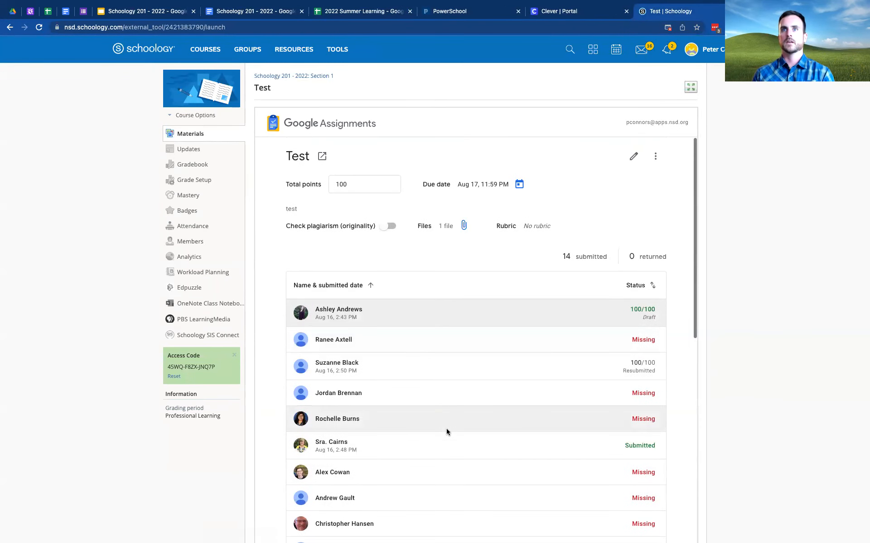
{"action": "left_click", "coordinate": [190, 135]}
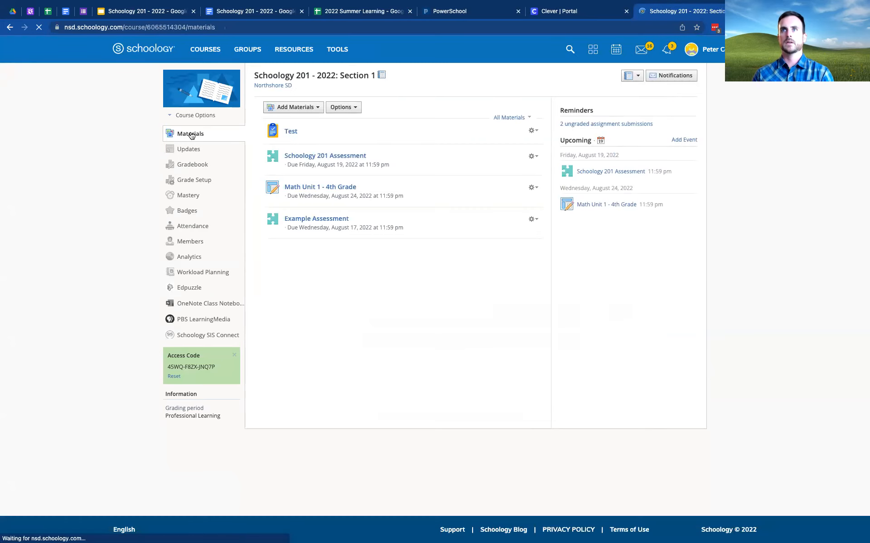
{"action": "left_click_drag", "start_coordinate": [323, 199], "coordinate": [334, 220]}
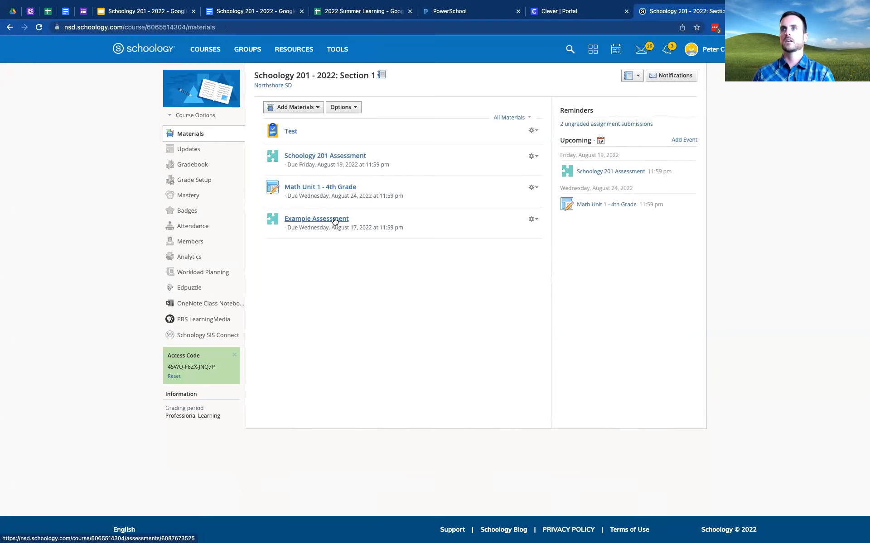
- Look at the by-question grading of the Schoology 201 Assessment and return to the course materials
{"action": "left_click", "coordinate": [332, 157]}
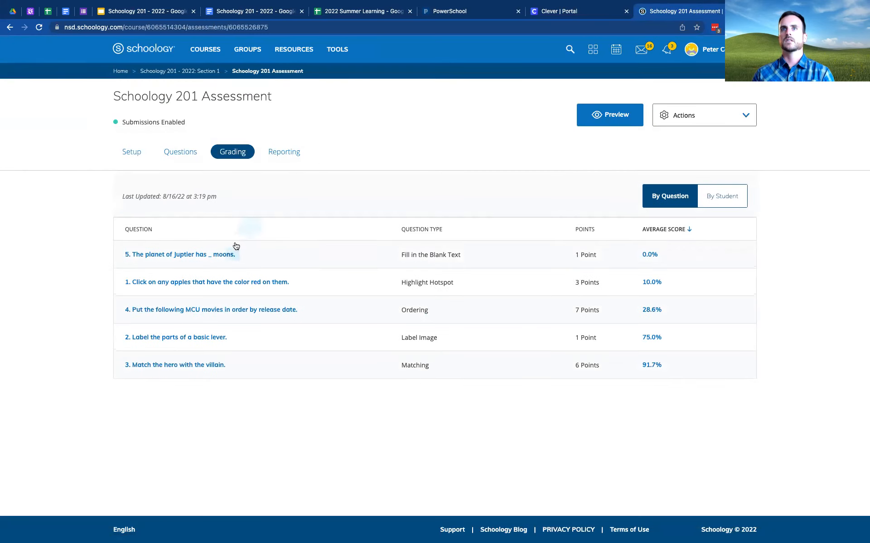
{"action": "left_click", "coordinate": [213, 282]}
{"action": "key", "text": "super+Left"}
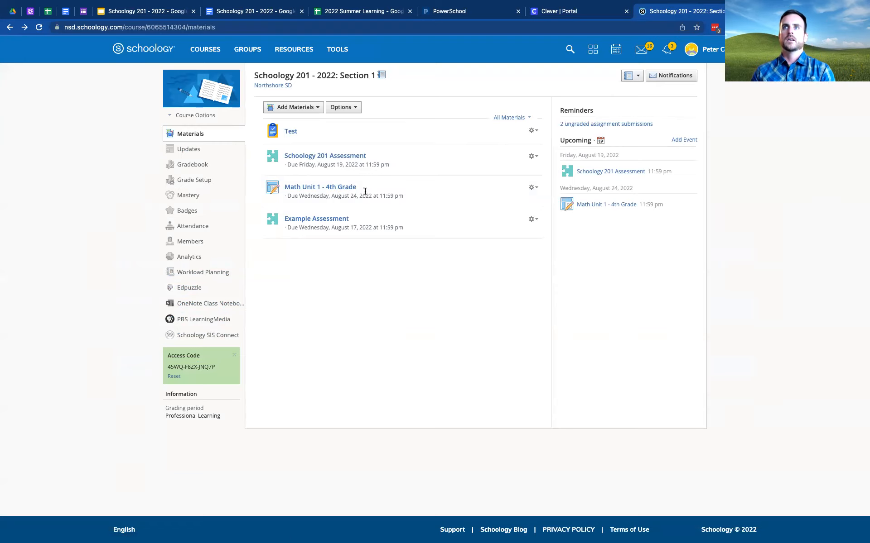
- Open the Math Unit 1 - 4th Grade assignment and download its annotations file MathWorksheetsGrade4_8_8.pdf
{"action": "left_click", "coordinate": [321, 193]}
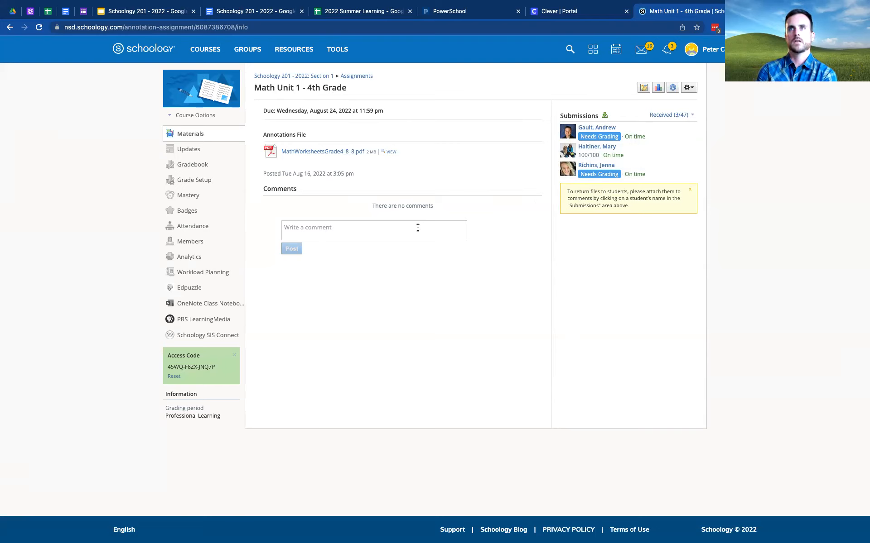
{"action": "left_click", "coordinate": [312, 156]}
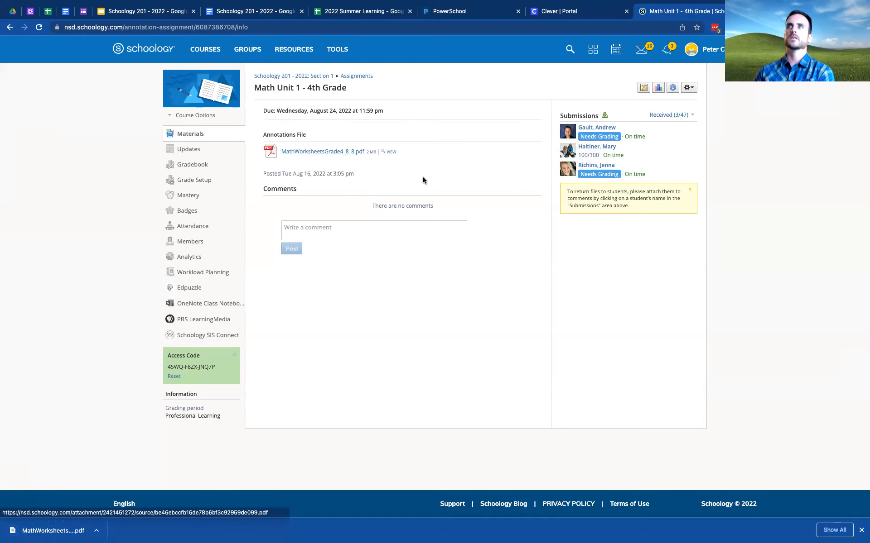
{"action": "left_click", "coordinate": [861, 530]}
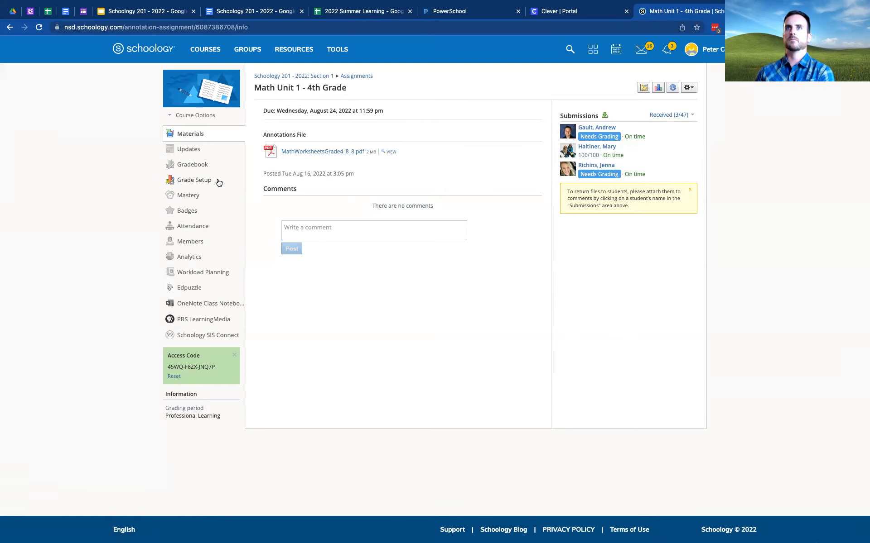
- Remove the instructor capabilities from the own account in the course's member list
{"action": "left_click", "coordinate": [192, 242]}
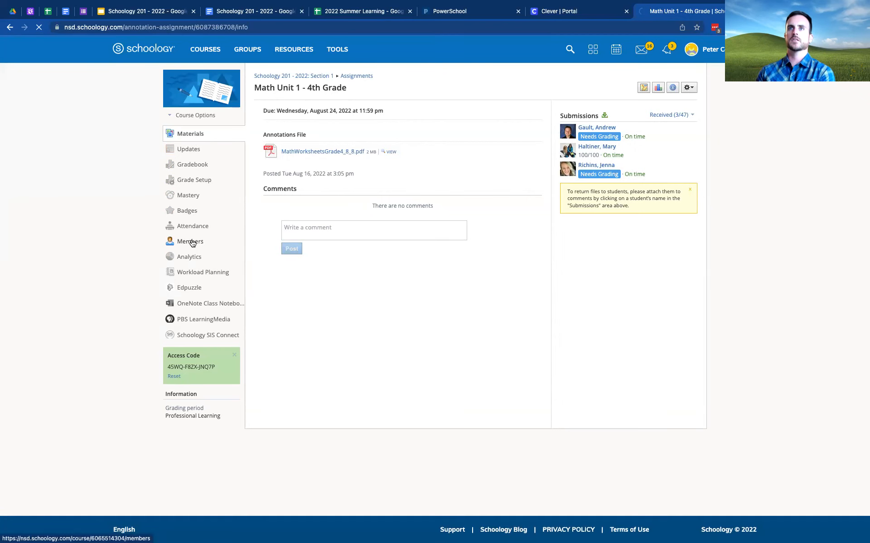
{"action": "left_click", "coordinate": [535, 135]}
{"action": "left_click", "coordinate": [498, 161]}
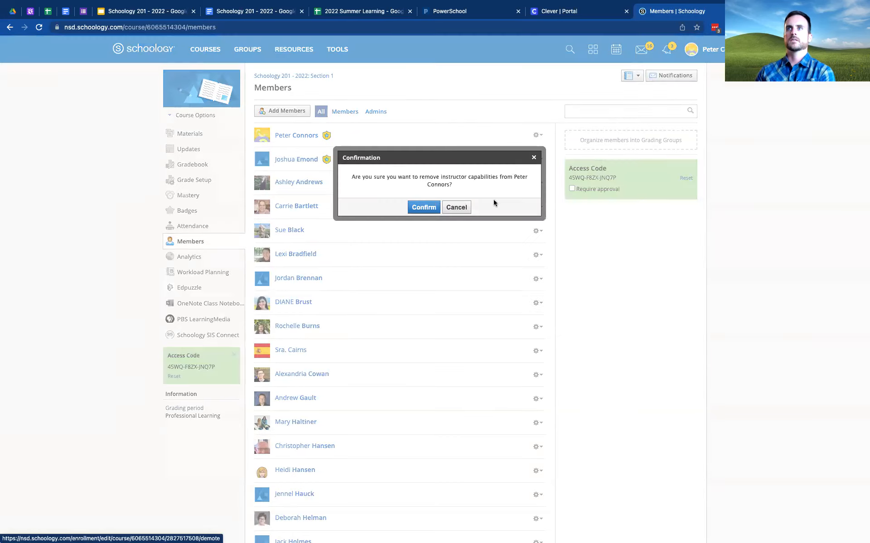
{"action": "left_click", "coordinate": [420, 209]}
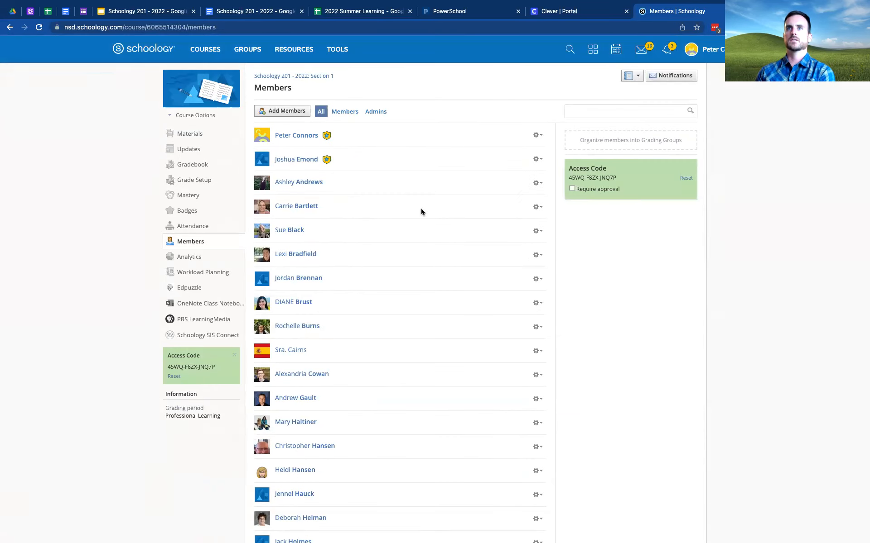
- Reopen the Math Unit 1 - 4th Grade assignment as a student and start re-submitting it
{"action": "left_click", "coordinate": [188, 135]}
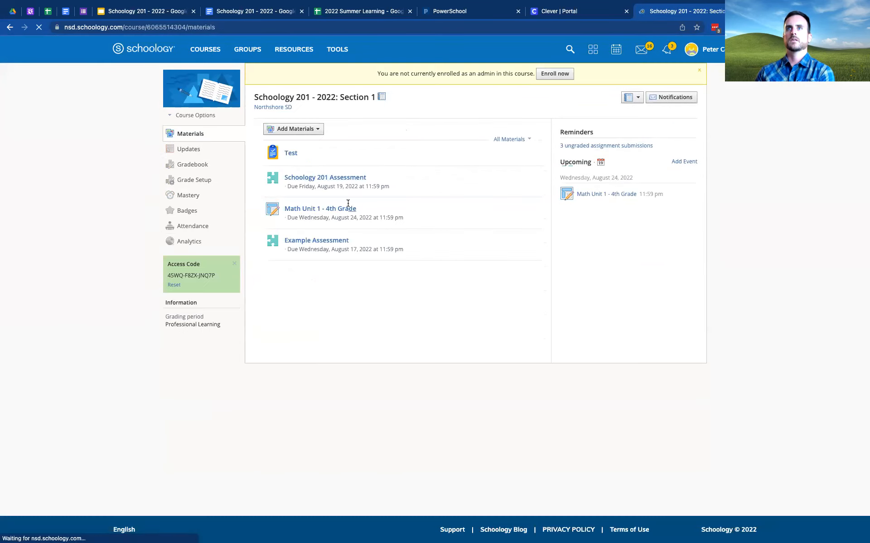
{"action": "left_click", "coordinate": [310, 210]}
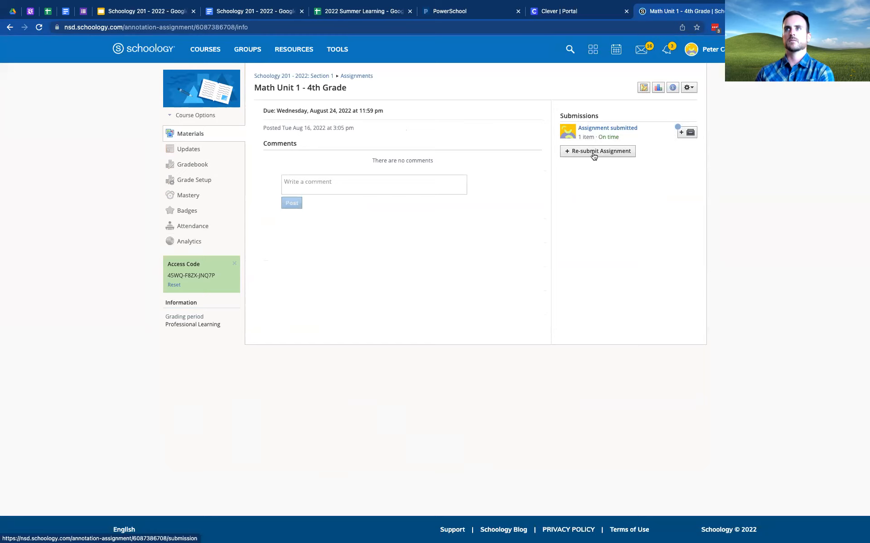
{"action": "left_click", "coordinate": [572, 157]}
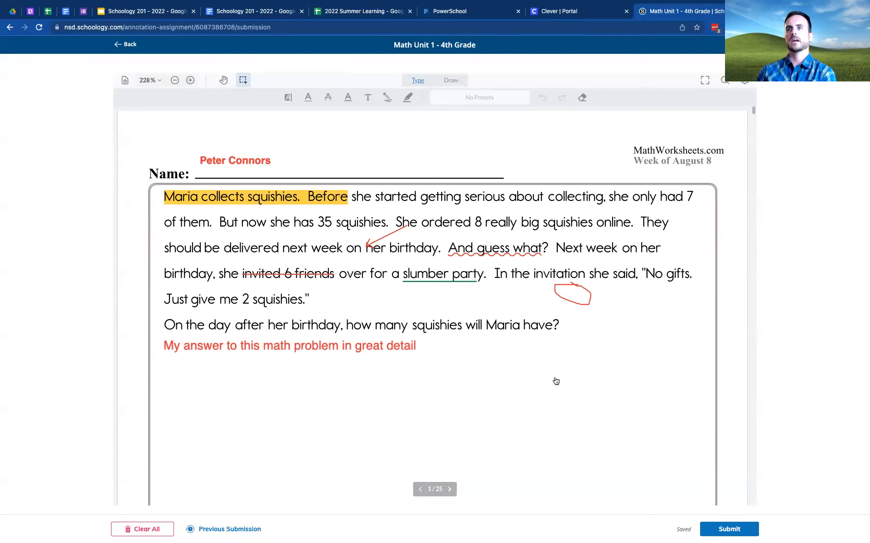
- Examine the first two worksheet pages and the drawing and text annotation tools, including the highlighter and eraser
{"action": "scroll", "coordinate": [557, 379], "scroll_direction": "down", "scroll_amount": 1}
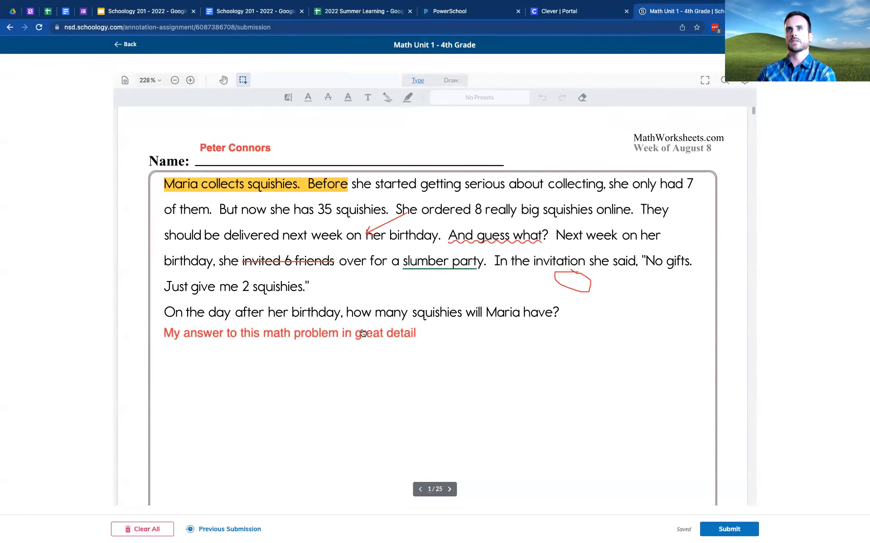
{"action": "scroll", "coordinate": [363, 333], "scroll_direction": "down", "scroll_amount": 3}
{"action": "scroll", "coordinate": [362, 333], "scroll_direction": "down", "scroll_amount": 10}
{"action": "scroll", "coordinate": [362, 333], "scroll_direction": "up", "scroll_amount": 3}
{"action": "scroll", "coordinate": [362, 333], "scroll_direction": "down", "scroll_amount": 6}
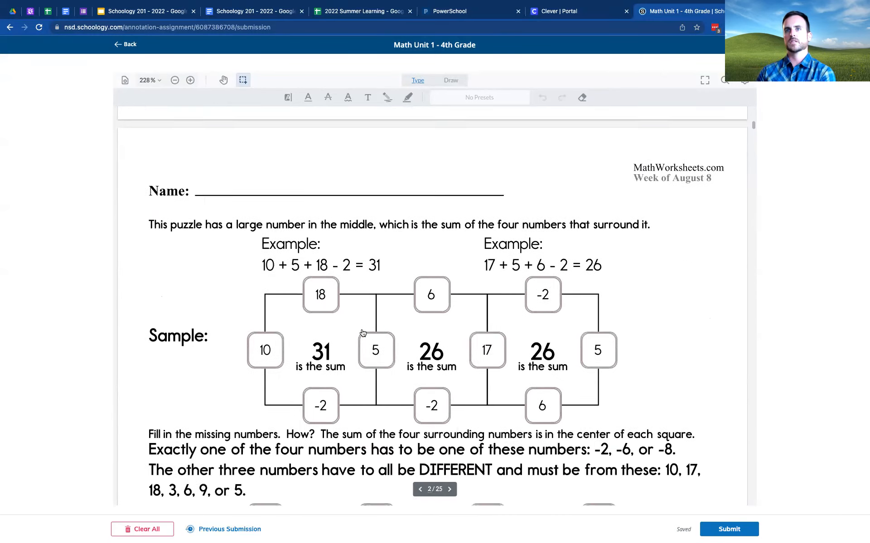
{"action": "scroll", "coordinate": [397, 333], "scroll_direction": "up", "scroll_amount": 3}
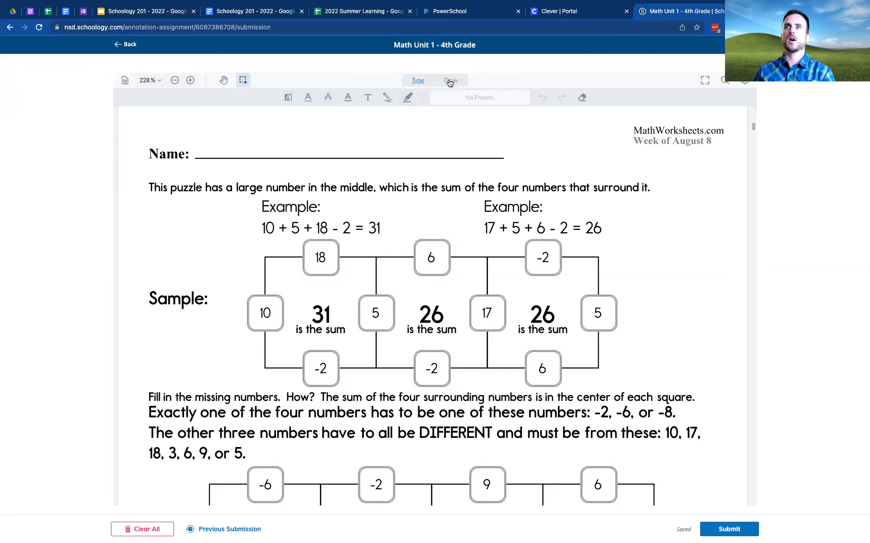
{"action": "left_click", "coordinate": [449, 83]}
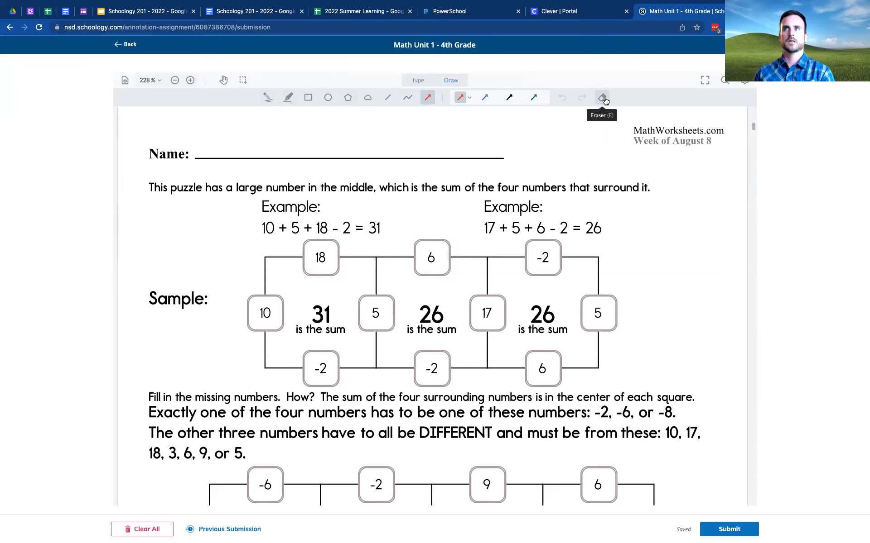
{"action": "left_click", "coordinate": [419, 81]}
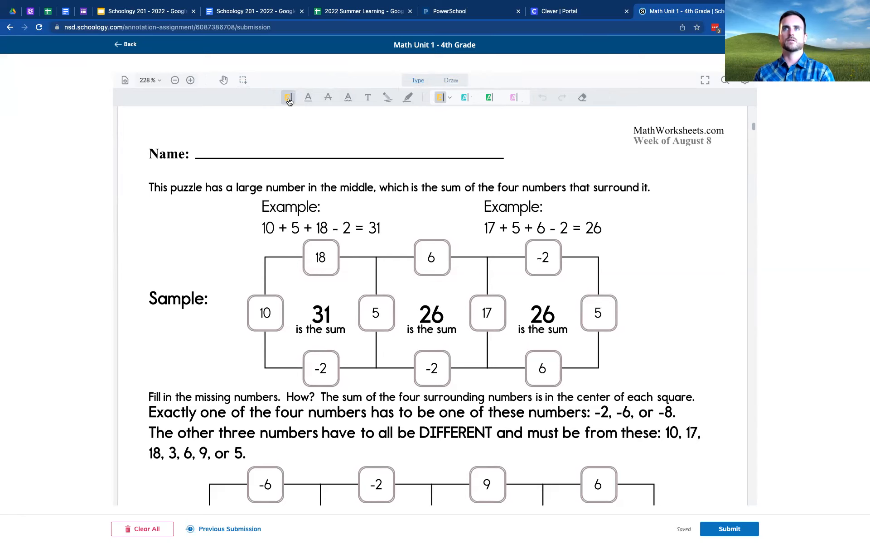
{"action": "left_click", "coordinate": [289, 100]}
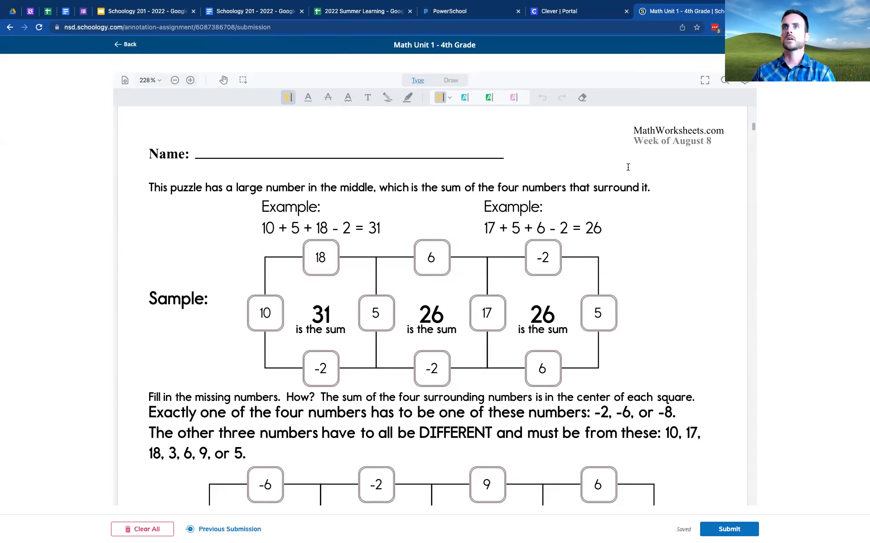
- Handwrite the student's first name on the Name line of worksheet page 2 with the red pen
{"action": "scroll", "coordinate": [628, 167], "scroll_direction": "down", "scroll_amount": 1}
{"action": "scroll", "coordinate": [628, 167], "scroll_direction": "up", "scroll_amount": 5}
{"action": "scroll", "coordinate": [628, 167], "scroll_direction": "up", "scroll_amount": 9}
{"action": "scroll", "coordinate": [469, 289], "scroll_direction": "down", "scroll_amount": 11}
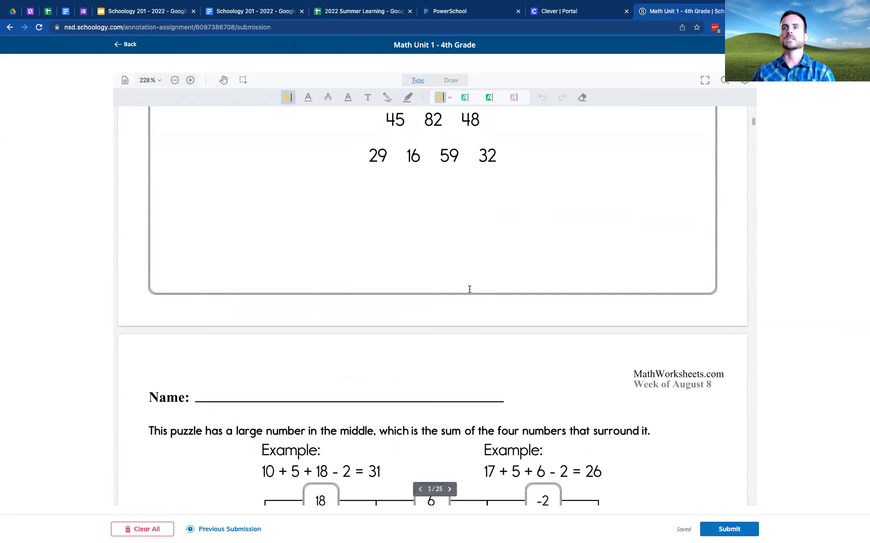
{"action": "scroll", "coordinate": [469, 288], "scroll_direction": "up", "scroll_amount": 1}
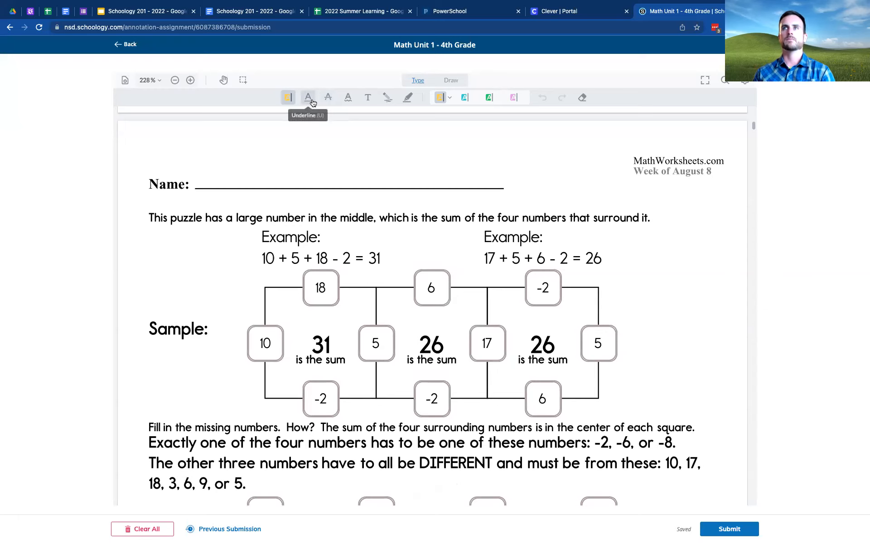
{"action": "left_click", "coordinate": [387, 99]}
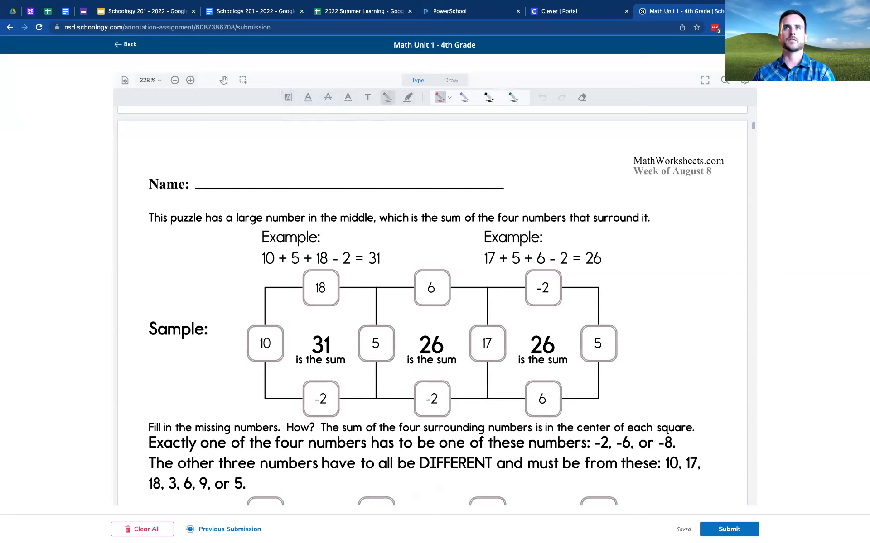
{"action": "mouse_move", "coordinate": [213, 165]}
{"action": "left_mouse_down"}
{"action": "mouse_move", "coordinate": [214, 185]}
{"action": "mouse_move", "coordinate": [222, 169]}
{"action": "mouse_move", "coordinate": [214, 176]}
{"action": "mouse_move", "coordinate": [238, 185]}
{"action": "mouse_move", "coordinate": [245, 171]}
{"action": "mouse_move", "coordinate": [255, 174]}
{"action": "mouse_move", "coordinate": [246, 169]}
{"action": "mouse_move", "coordinate": [246, 182]}
{"action": "mouse_move", "coordinate": [264, 183]}
{"action": "left_mouse_up"}
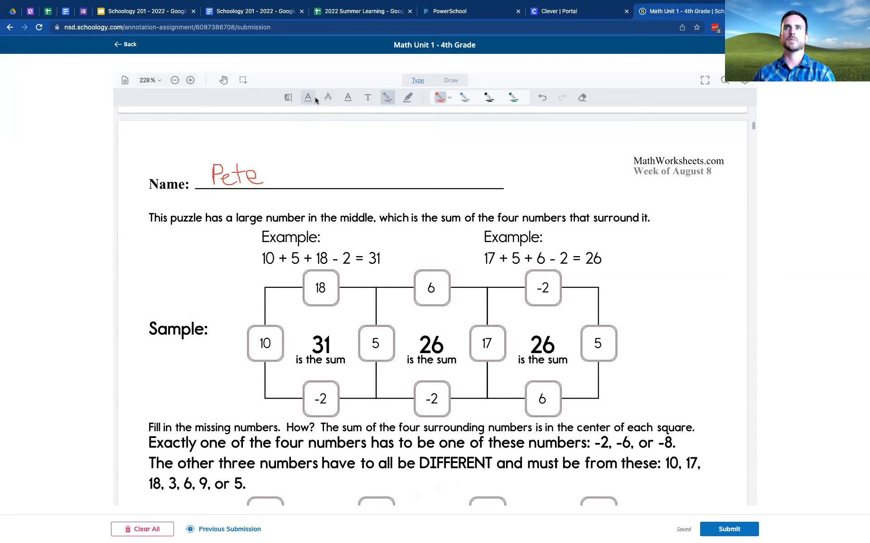
- Add a red text annotation with the student's first name beside the handwritten name on page 2
{"action": "left_click", "coordinate": [368, 97]}
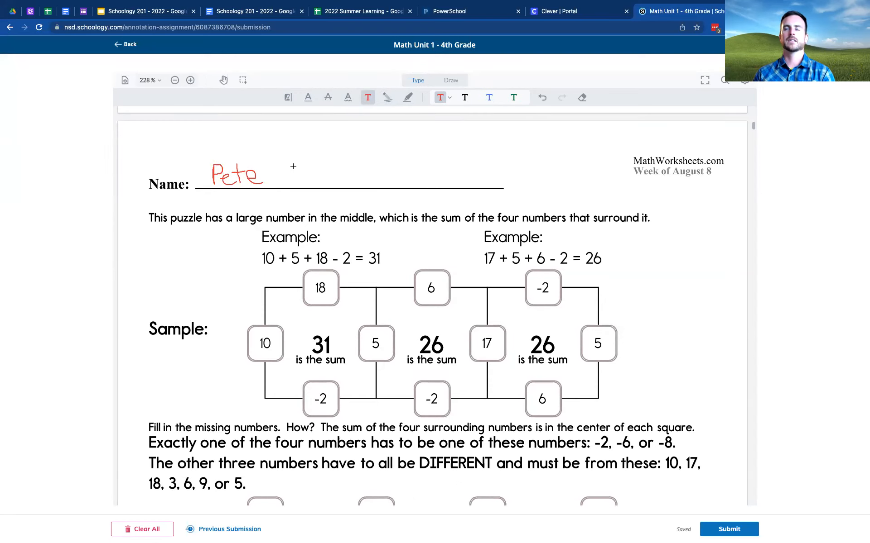
{"action": "left_click", "coordinate": [293, 167]}
{"action": "left_click", "coordinate": [397, 188]}
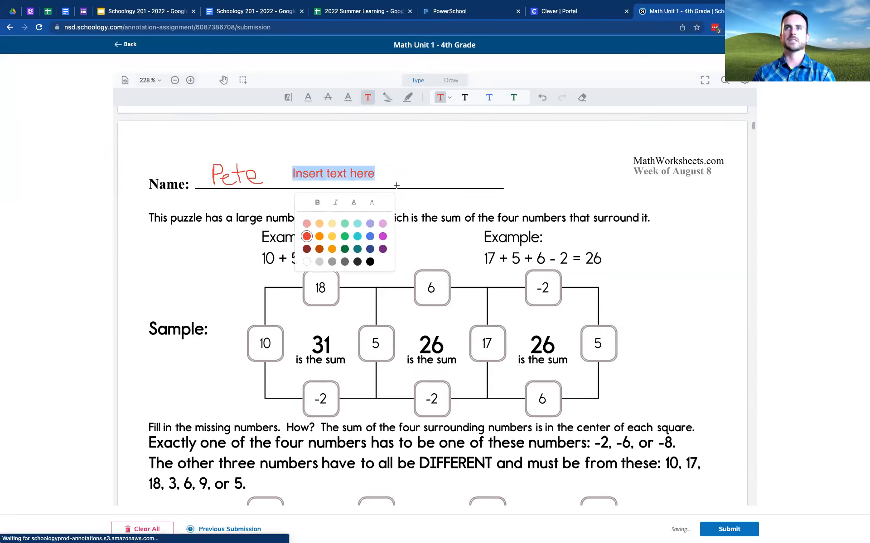
{"action": "type", "text": "Pete"}
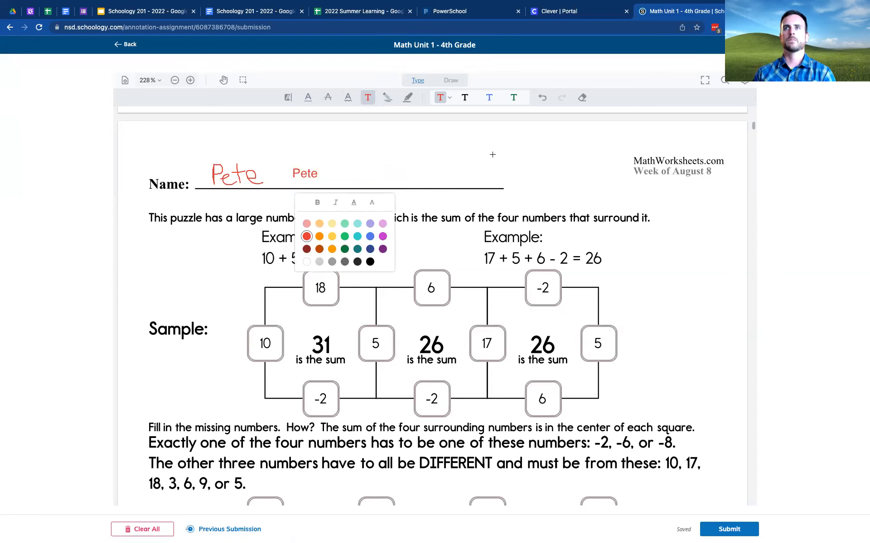
{"action": "left_click", "coordinate": [492, 155]}
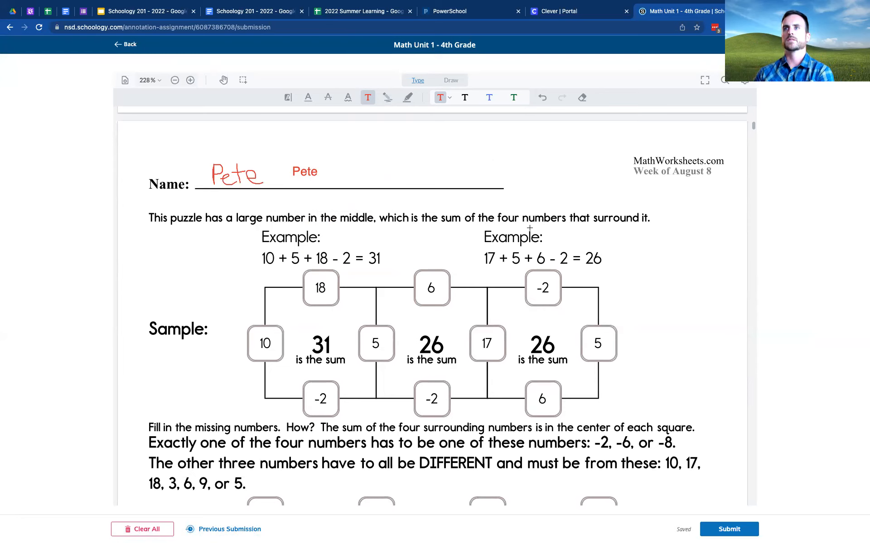
- Underline the word "four" in the puzzle description freehand with the red pen and erase that stroke
{"action": "left_click", "coordinate": [385, 100]}
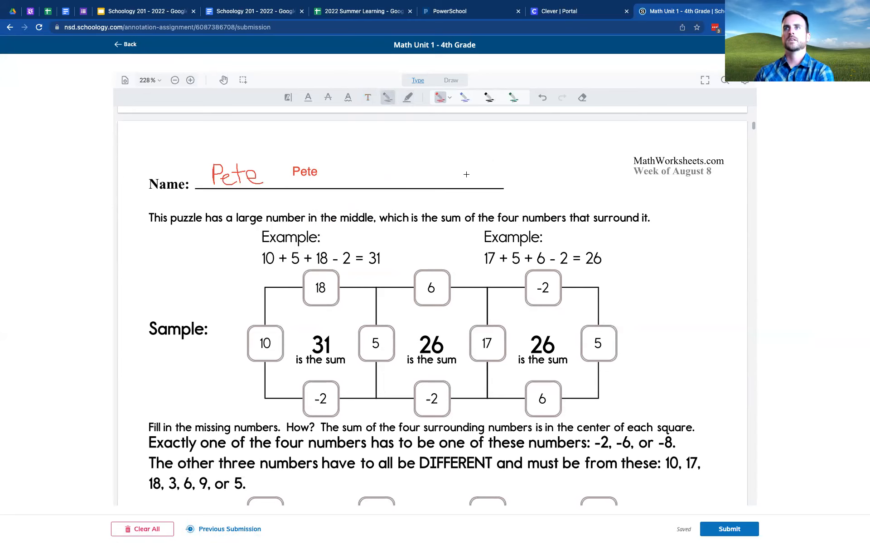
{"action": "left_click_drag", "start_coordinate": [493, 221], "coordinate": [521, 222]}
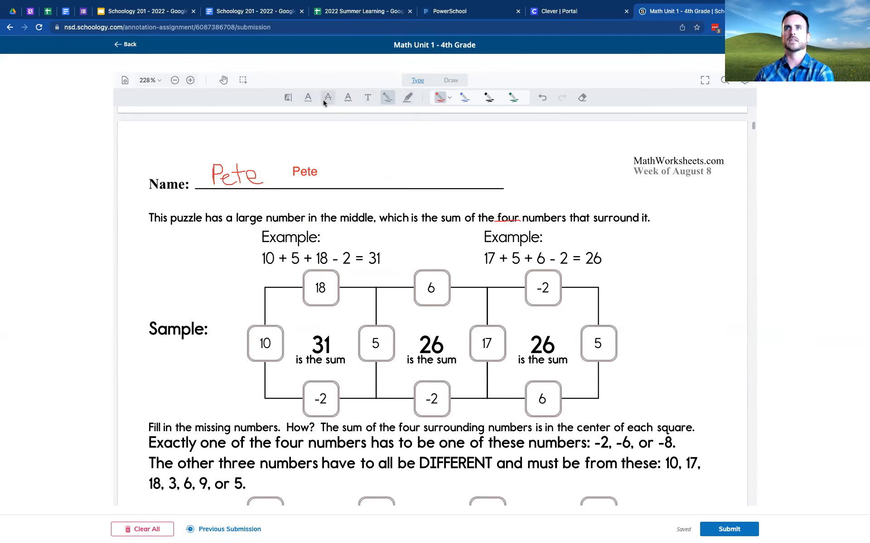
{"action": "left_click", "coordinate": [582, 97]}
{"action": "left_click_drag", "start_coordinate": [494, 220], "coordinate": [524, 218]}
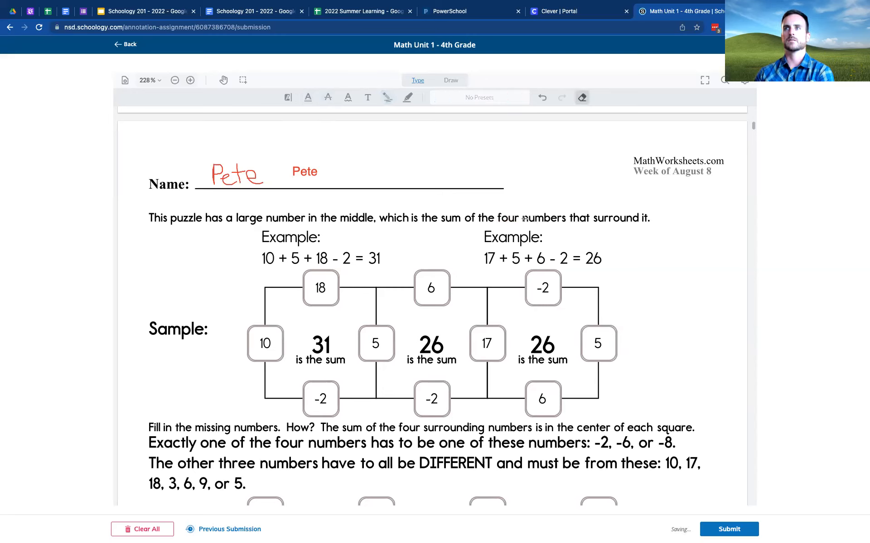
- Underline the word "four" in the page 2 puzzle description in green with the Underline tool
{"action": "left_click", "coordinate": [308, 97]}
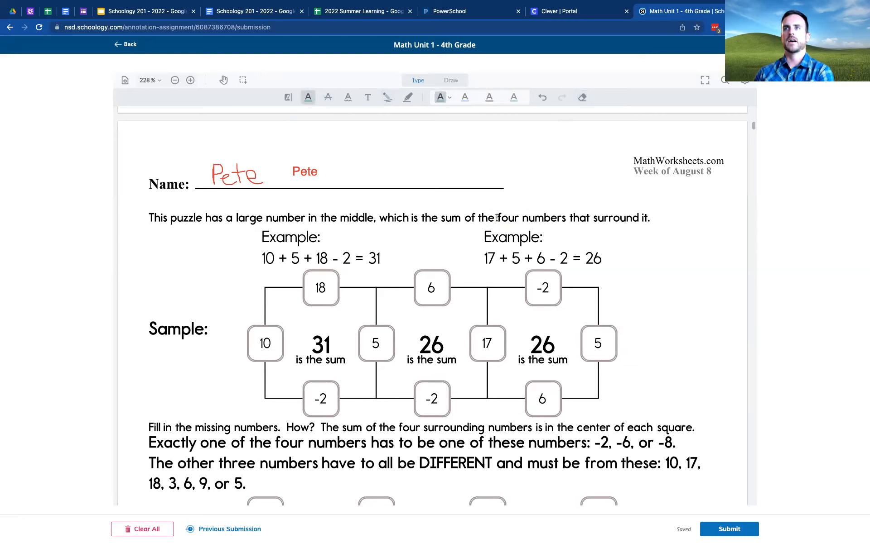
{"action": "left_click_drag", "start_coordinate": [498, 218], "coordinate": [519, 218]}
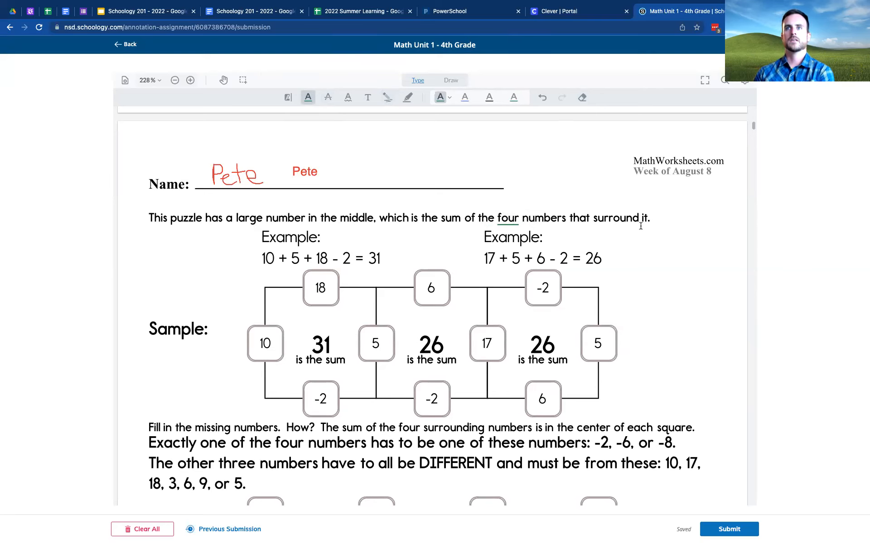
- Strike out "large" and "middle," in red in the page 2 puzzle description and mark "puzzle" with a red squiggly underline
{"action": "scroll", "coordinate": [321, 353], "scroll_direction": "down", "scroll_amount": 2}
{"action": "scroll", "coordinate": [321, 354], "scroll_direction": "up", "scroll_amount": 3}
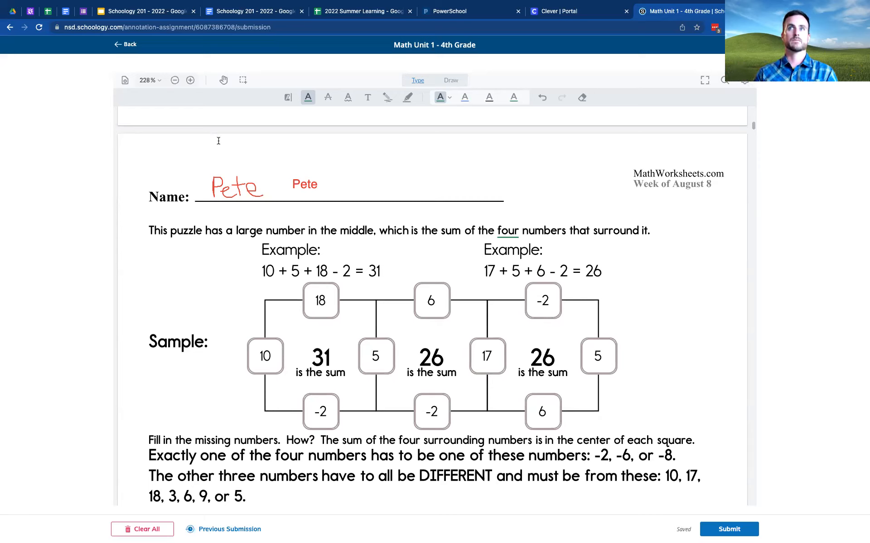
{"action": "left_click", "coordinate": [328, 98]}
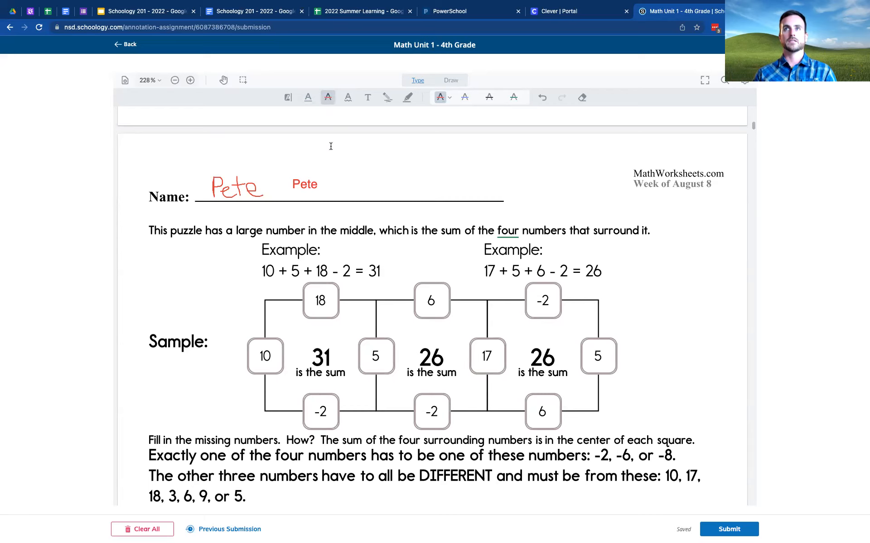
{"action": "left_click", "coordinate": [307, 102]}
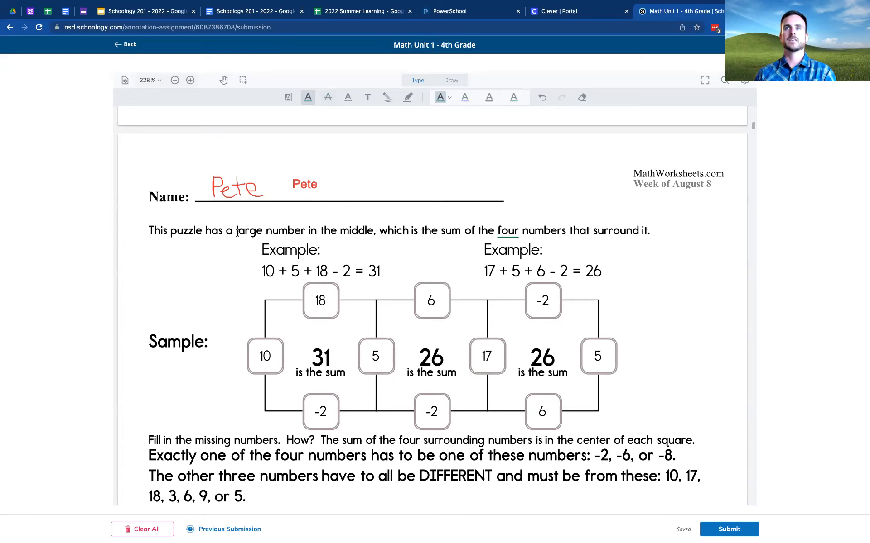
{"action": "left_click", "coordinate": [328, 99]}
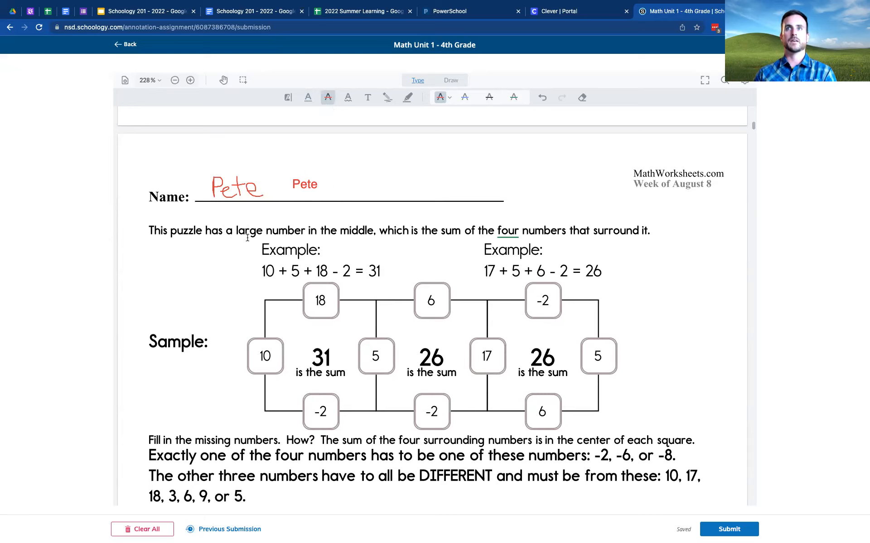
{"action": "left_click_drag", "start_coordinate": [236, 229], "coordinate": [259, 226]}
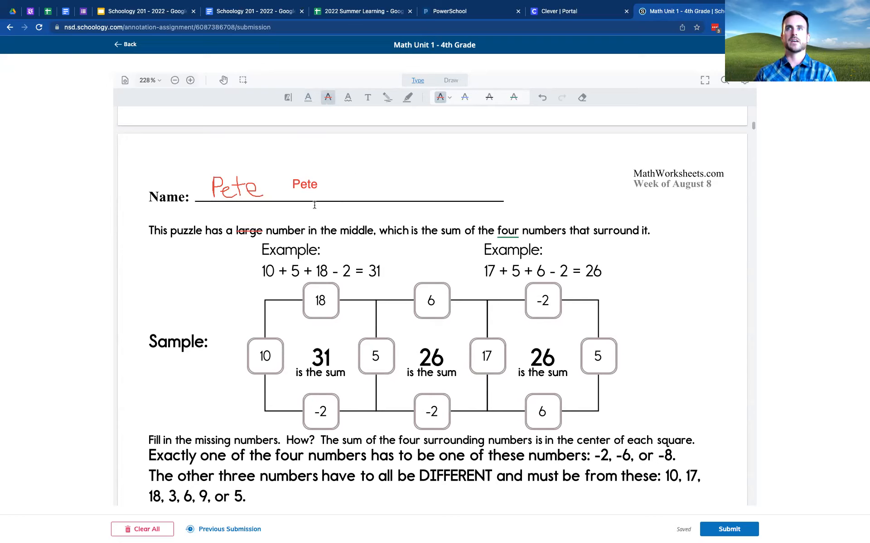
{"action": "left_click_drag", "start_coordinate": [340, 229], "coordinate": [374, 230]}
{"action": "left_click", "coordinate": [347, 98]}
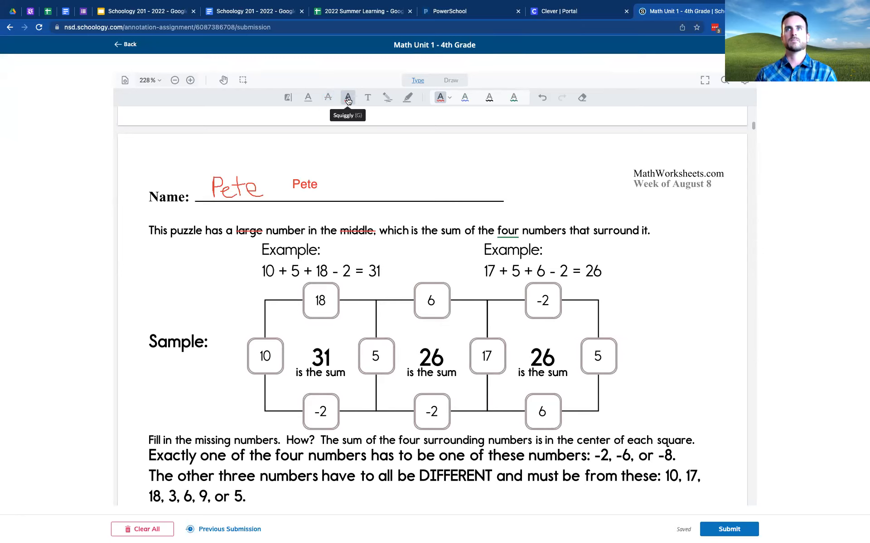
{"action": "left_click_drag", "start_coordinate": [171, 229], "coordinate": [203, 229]}
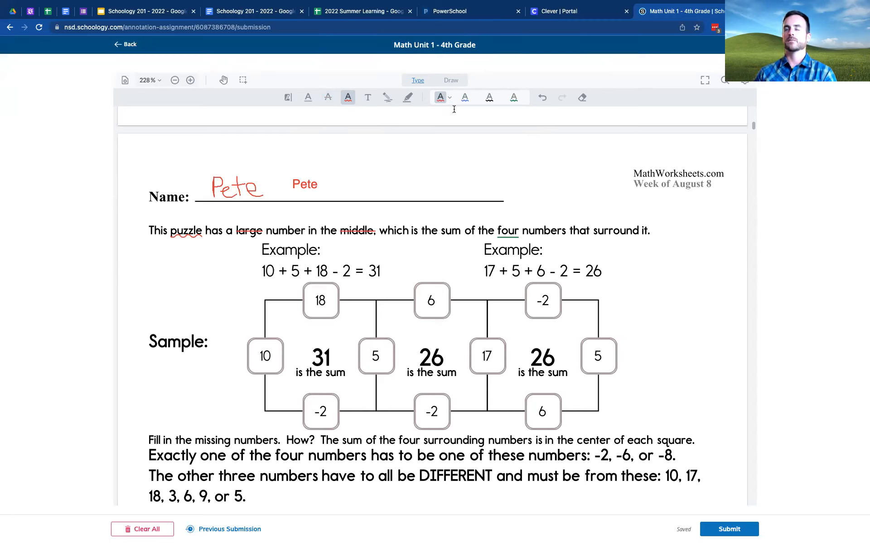
- Draw a red freehand highlight stroke diagonally across the instructions below the sample puzzle and erase it
{"action": "left_click", "coordinate": [388, 105]}
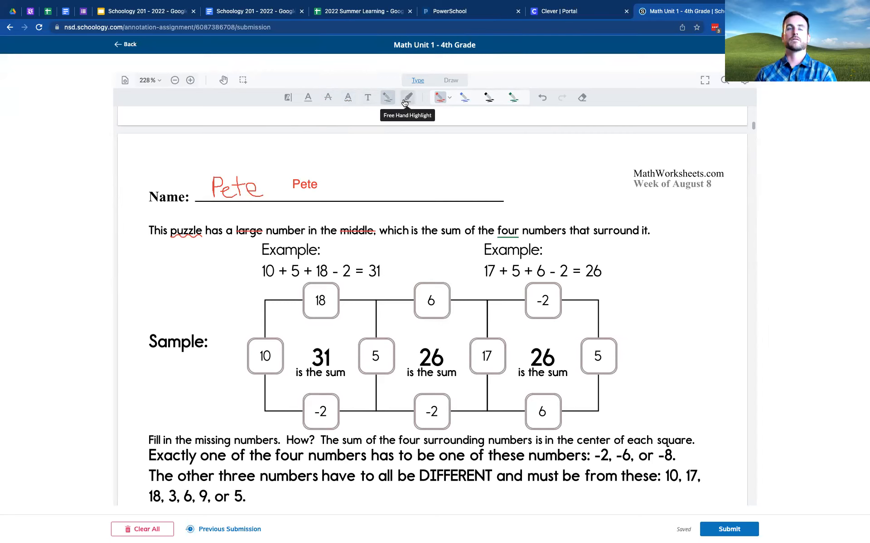
{"action": "left_click", "coordinate": [405, 101]}
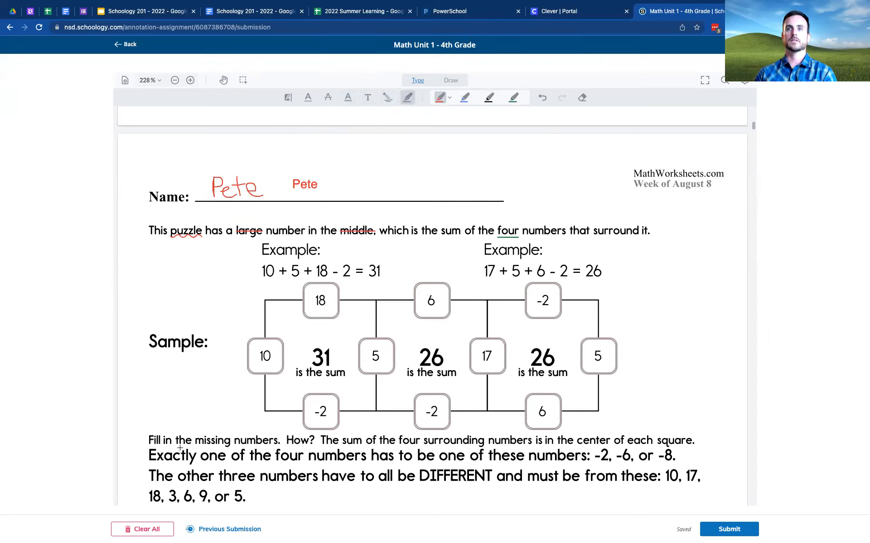
{"action": "left_click_drag", "start_coordinate": [182, 426], "coordinate": [343, 487]}
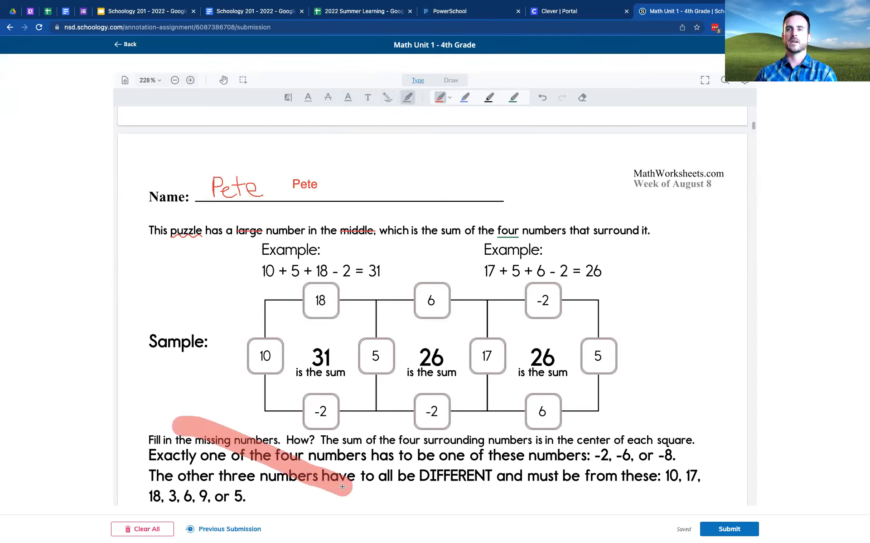
{"action": "left_click", "coordinate": [582, 98]}
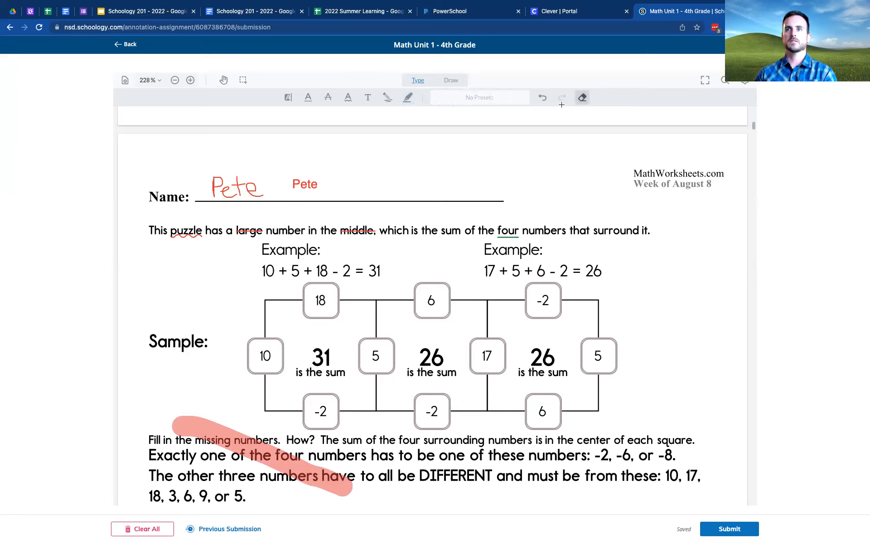
{"action": "mouse_move", "coordinate": [165, 411]}
{"action": "left_mouse_down"}
{"action": "mouse_move", "coordinate": [336, 468]}
{"action": "mouse_move", "coordinate": [343, 495]}
{"action": "mouse_move", "coordinate": [166, 410]}
{"action": "mouse_move", "coordinate": [195, 428]}
{"action": "left_mouse_up"}
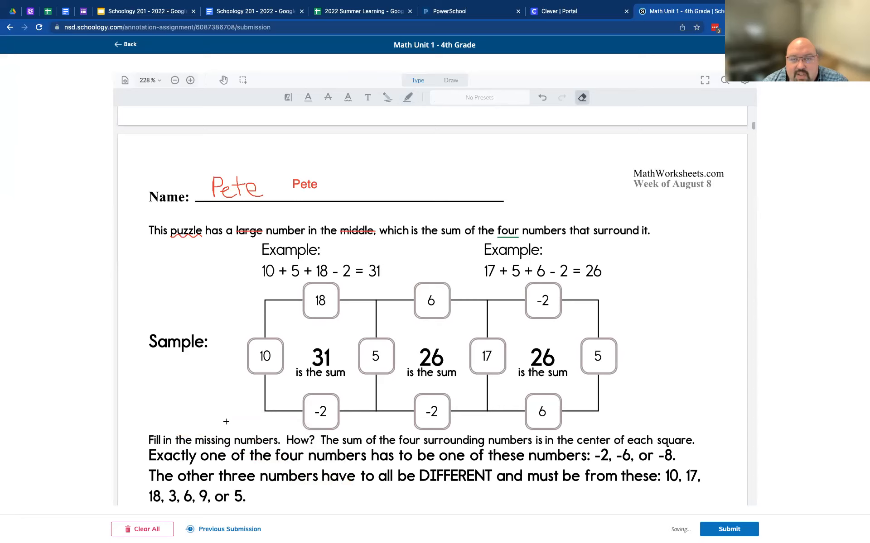
- Highlight the phrase "Exactly one of the four numbers" in yellow in the page 2 instructions
{"action": "left_click", "coordinate": [328, 98]}
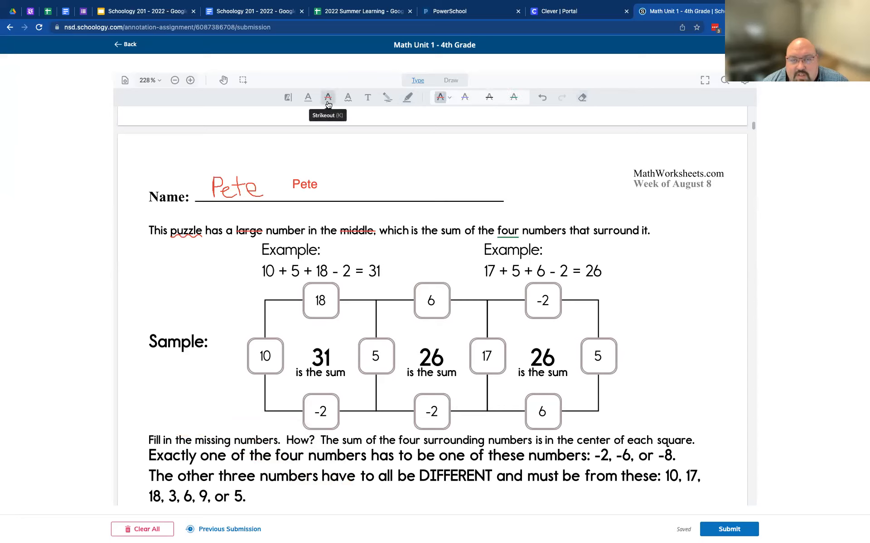
{"action": "left_click_drag", "start_coordinate": [146, 458], "coordinate": [366, 455]}
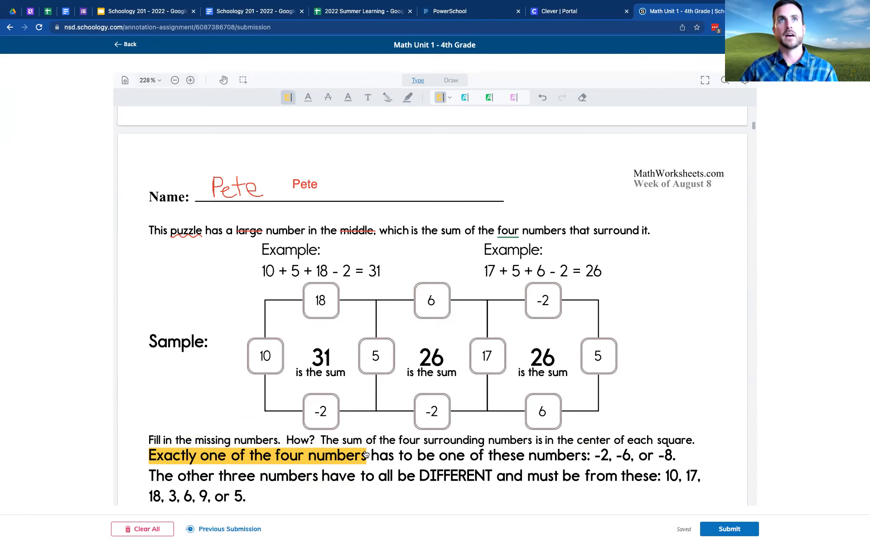
- Add the red text annotation "They could start typing out their written response in a large text box." in the blank space at the bottom of page 5
{"action": "scroll", "coordinate": [366, 454], "scroll_direction": "down", "scroll_amount": 15}
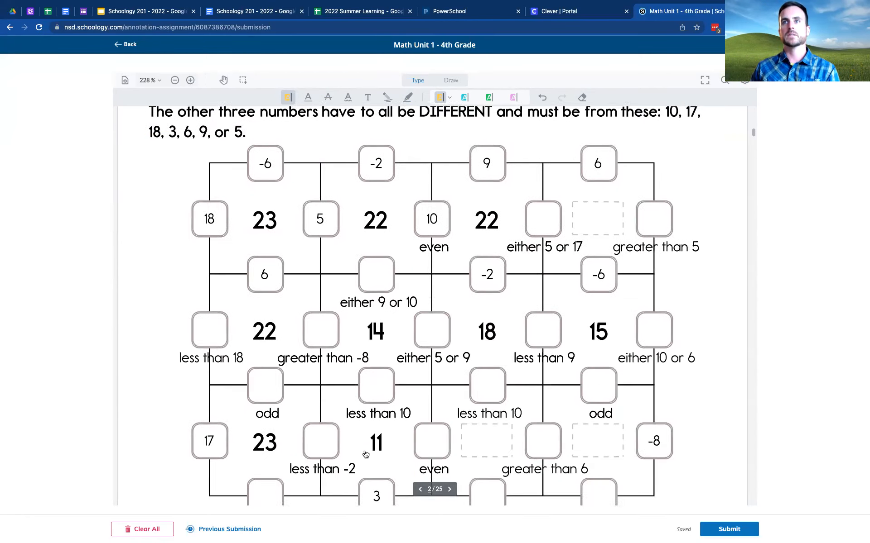
{"action": "scroll", "coordinate": [366, 454], "scroll_direction": "down", "scroll_amount": 20}
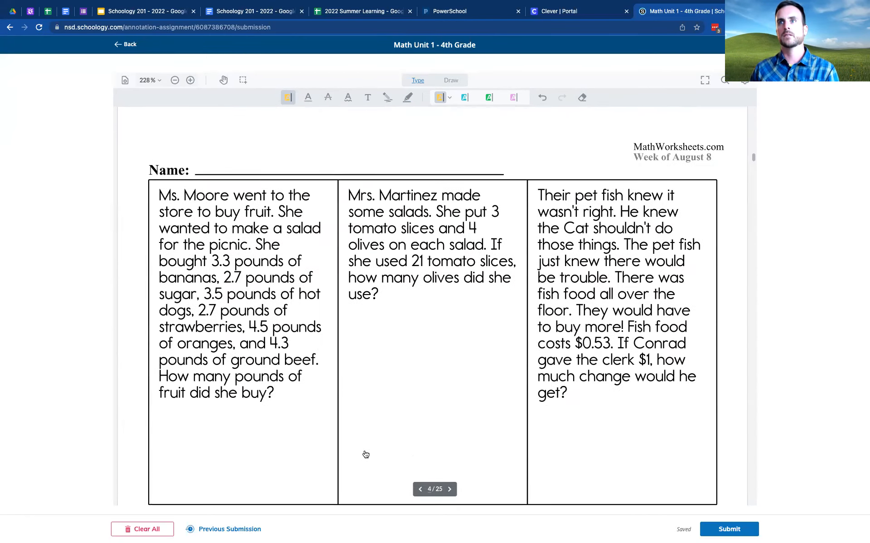
{"action": "scroll", "coordinate": [366, 454], "scroll_direction": "down", "scroll_amount": 10}
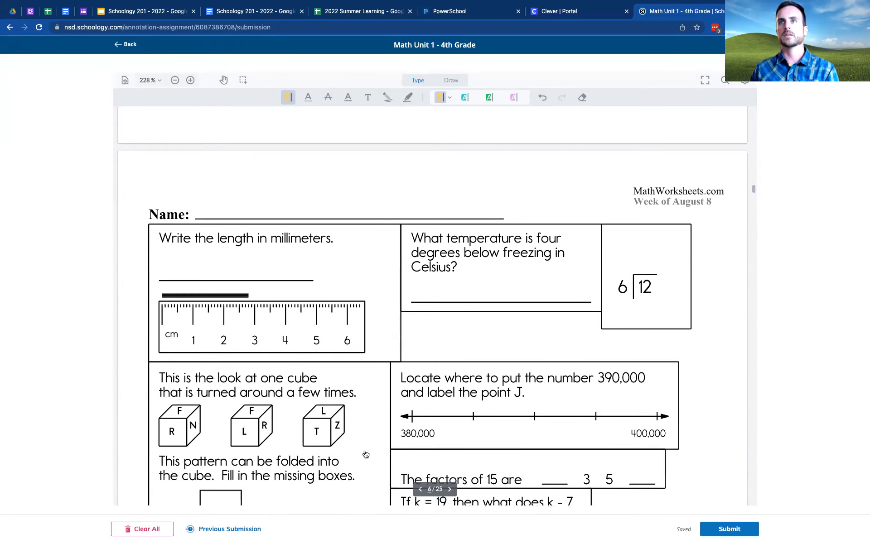
{"action": "left_click", "coordinate": [367, 97]}
{"action": "left_click", "coordinate": [162, 279]}
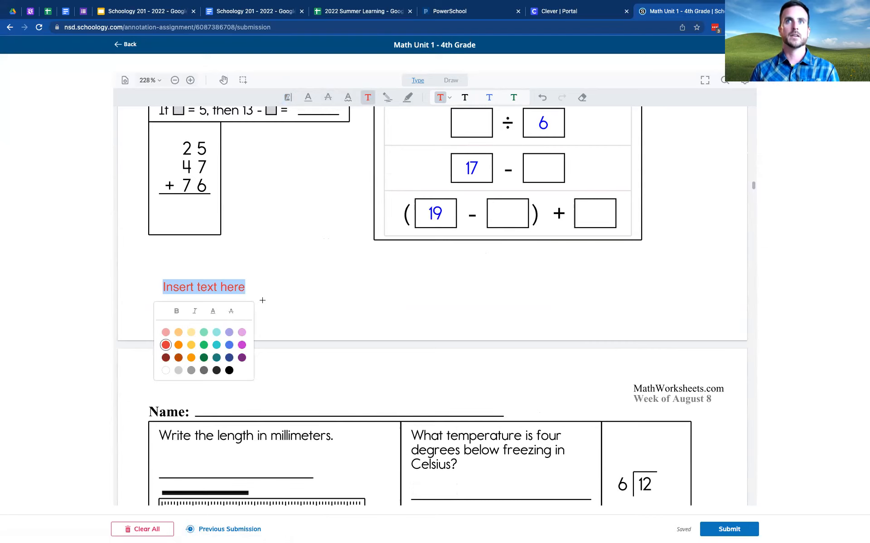
{"action": "type", "text": "They could start typing out their written response"}
{"action": "key", "text": "BackSpace"}
{"action": "key", "text": "BackSpace"}
{"action": "key", "text": "BackSpace"}
{"action": "key", "text": "BackSpace"}
{"action": "type", "text": "ponse in a large text box."}
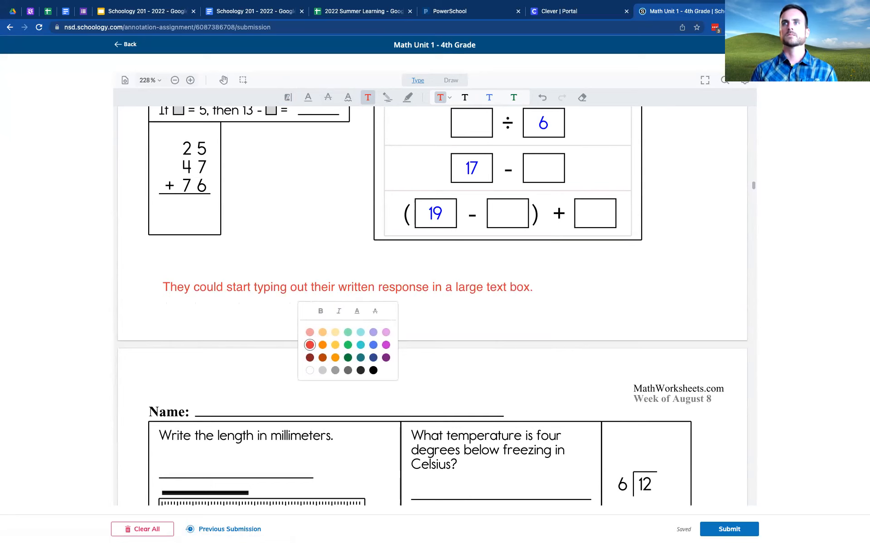
{"action": "scroll", "coordinate": [254, 291], "scroll_direction": "up", "scroll_amount": 5}
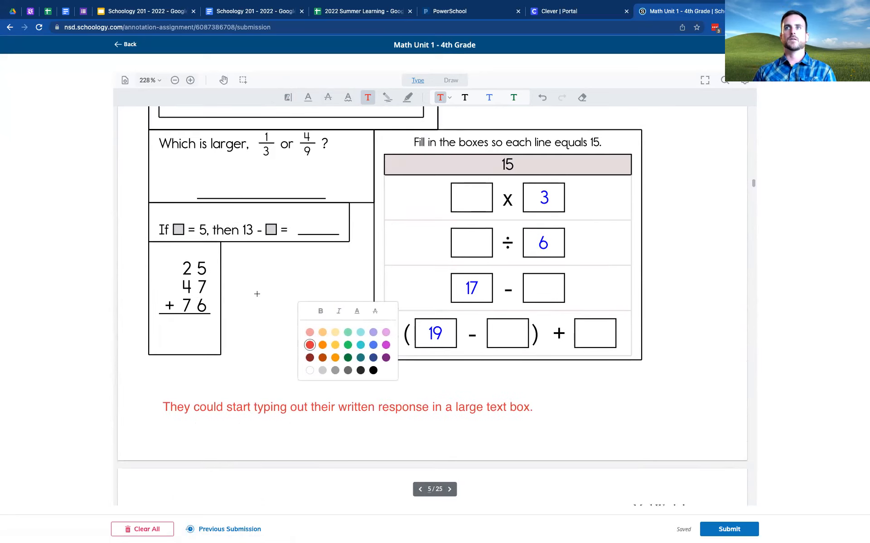
- Look over the annotated worksheet pages and the drawing tools available for annotating them, including the arrow tool
{"action": "scroll", "coordinate": [168, 304], "scroll_direction": "up", "scroll_amount": 2}
{"action": "scroll", "coordinate": [167, 303], "scroll_direction": "down", "scroll_amount": 8}
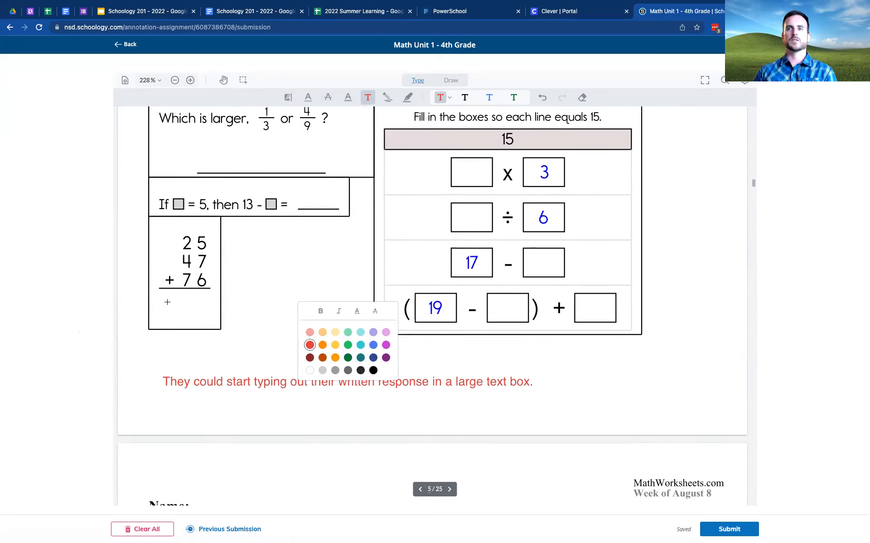
{"action": "scroll", "coordinate": [167, 302], "scroll_direction": "up", "scroll_amount": 2}
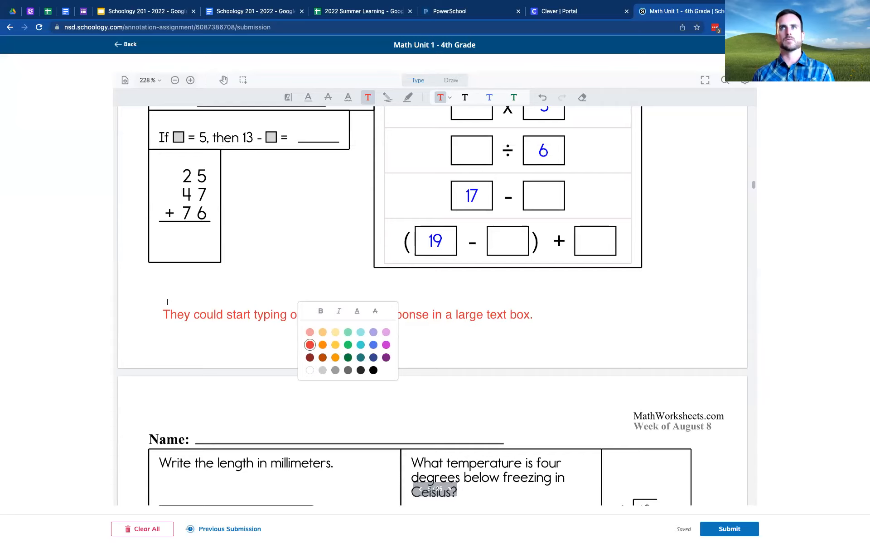
{"action": "scroll", "coordinate": [168, 302], "scroll_direction": "up", "scroll_amount": 4}
{"action": "left_click", "coordinate": [450, 83]}
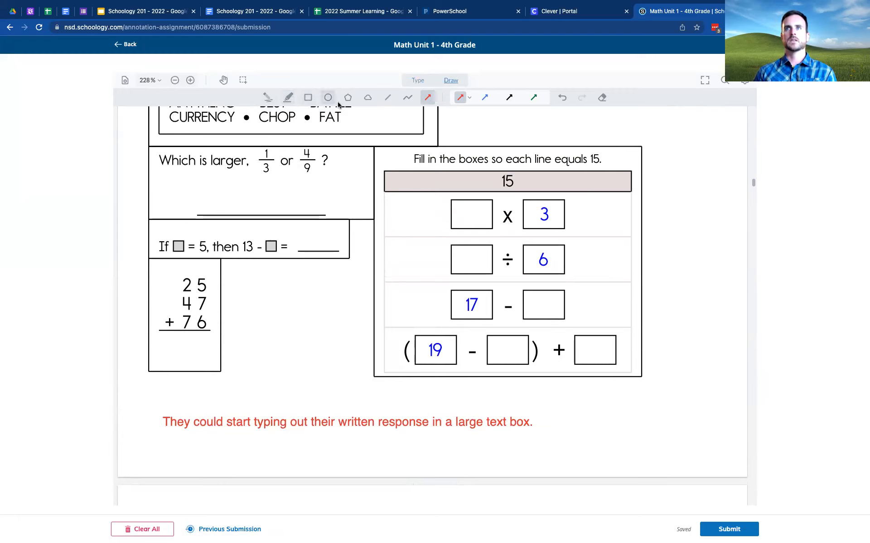
{"action": "left_click", "coordinate": [428, 102]}
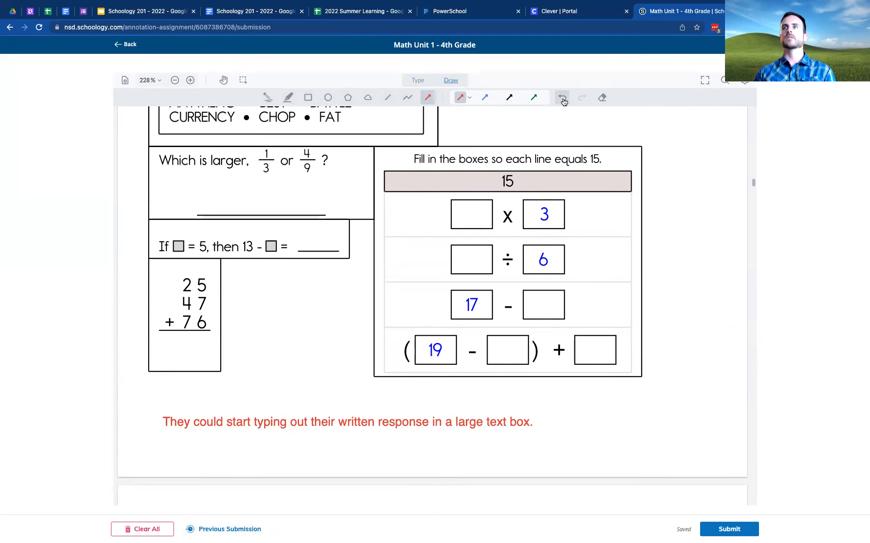
{"action": "left_click", "coordinate": [427, 103]}
{"action": "scroll", "coordinate": [452, 222], "scroll_direction": "up", "scroll_amount": 10}
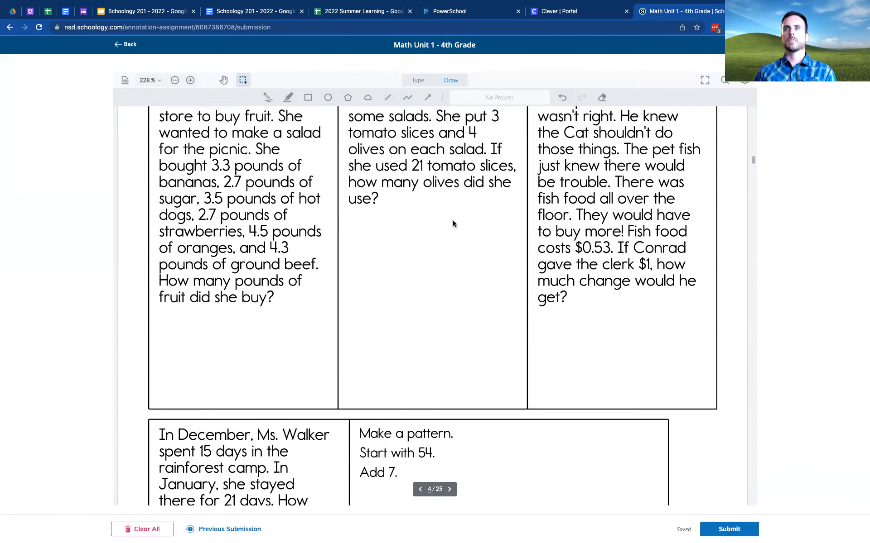
{"action": "scroll", "coordinate": [453, 224], "scroll_direction": "up", "scroll_amount": 4}
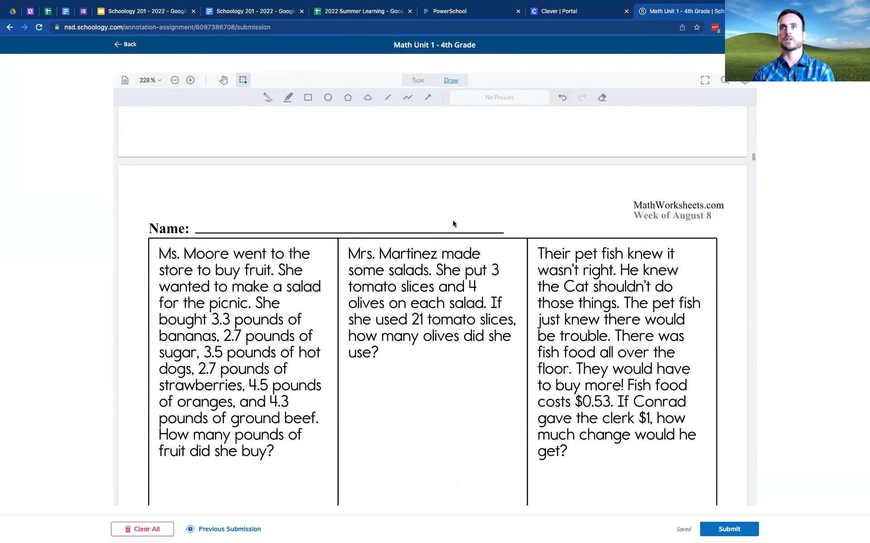
{"action": "left_click", "coordinate": [427, 98]}
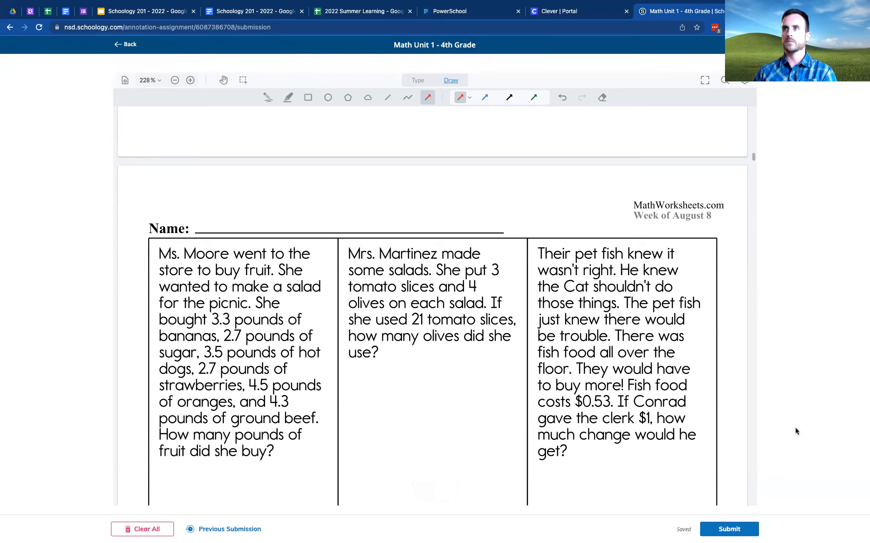
{"action": "scroll", "coordinate": [593, 421], "scroll_direction": "down", "scroll_amount": 2}
{"action": "scroll", "coordinate": [594, 421], "scroll_direction": "up", "scroll_amount": 5}
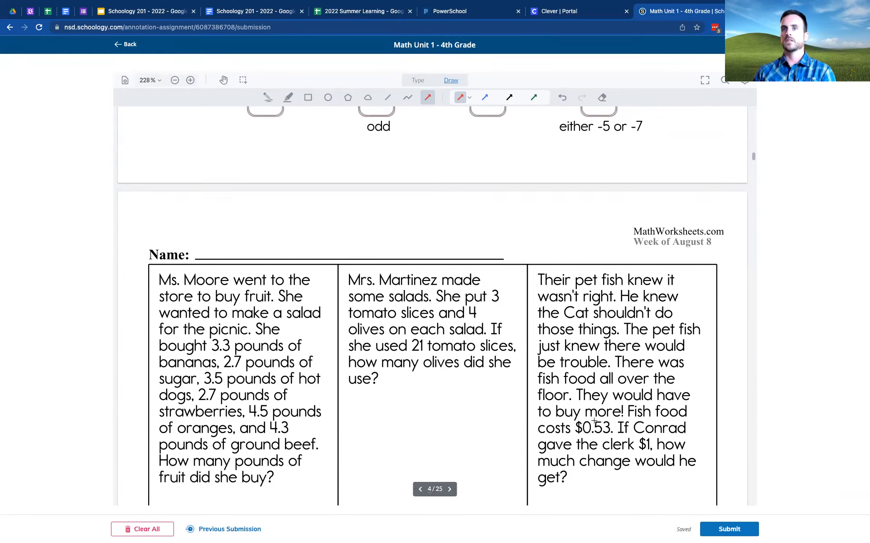
{"action": "scroll", "coordinate": [593, 421], "scroll_direction": "up", "scroll_amount": 20}
{"action": "scroll", "coordinate": [594, 421], "scroll_direction": "down", "scroll_amount": 20}
{"action": "scroll", "coordinate": [594, 421], "scroll_direction": "down", "scroll_amount": 20}
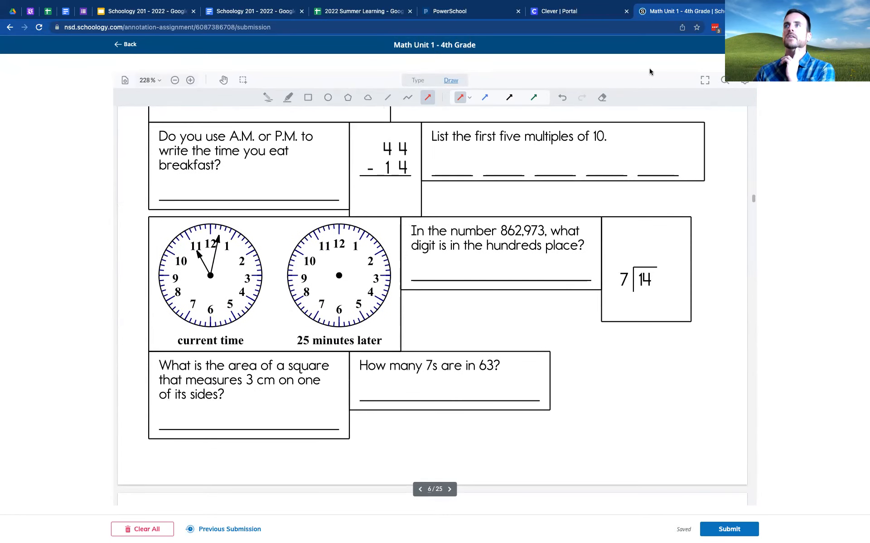
- Submit the annotated Math Unit 1 - 4th Grade worksheet and return to the course's materials list
{"action": "left_click", "coordinate": [726, 534]}
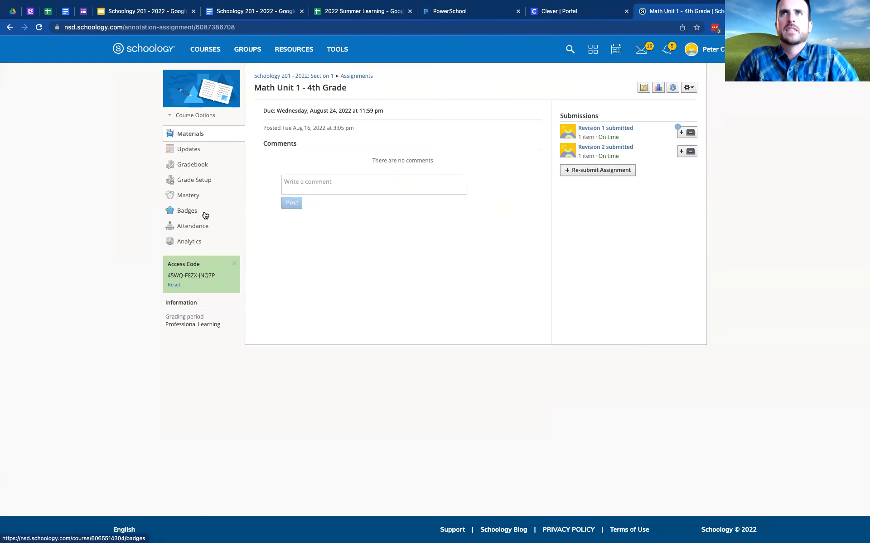
{"action": "left_click", "coordinate": [189, 134]}
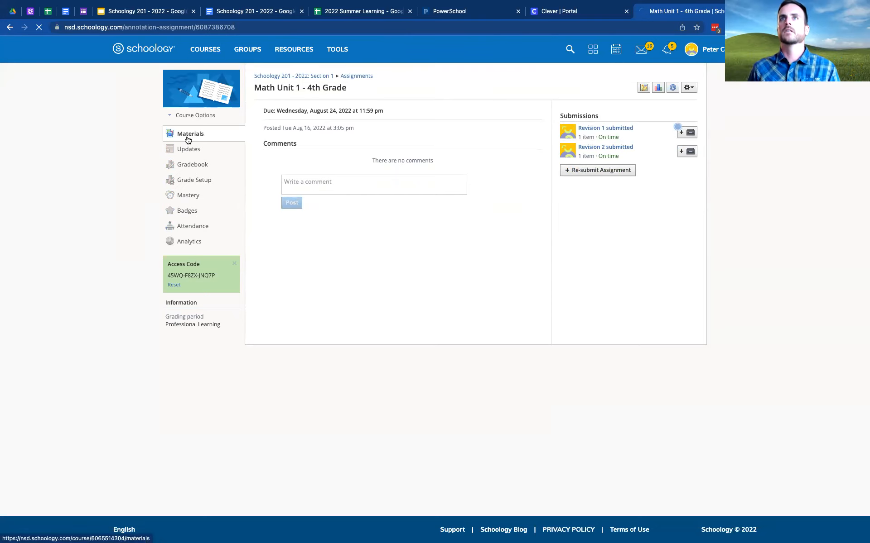
{"action": "left_click", "coordinate": [562, 73]}
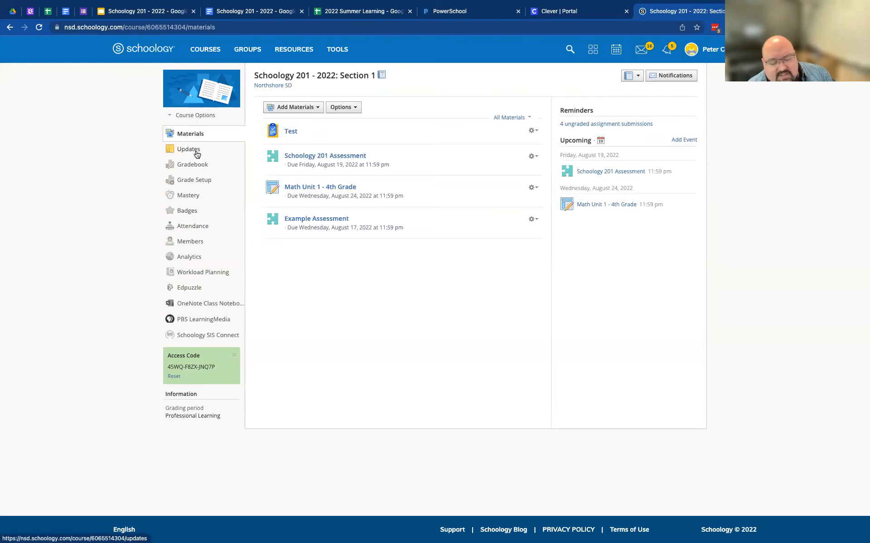
- Open a new assignment form, review its format options including Annotations Assignment, and cancel without creating anything
{"action": "left_click", "coordinate": [298, 111]}
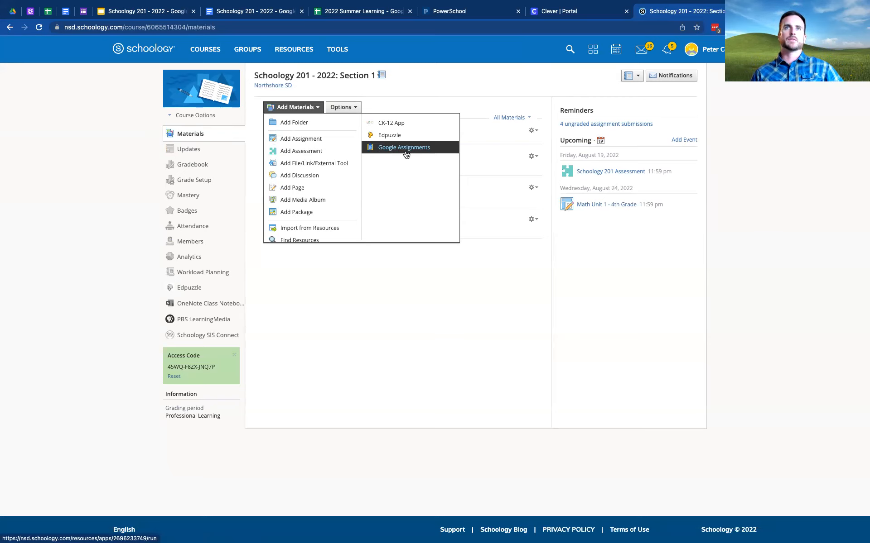
{"action": "left_click", "coordinate": [439, 87]}
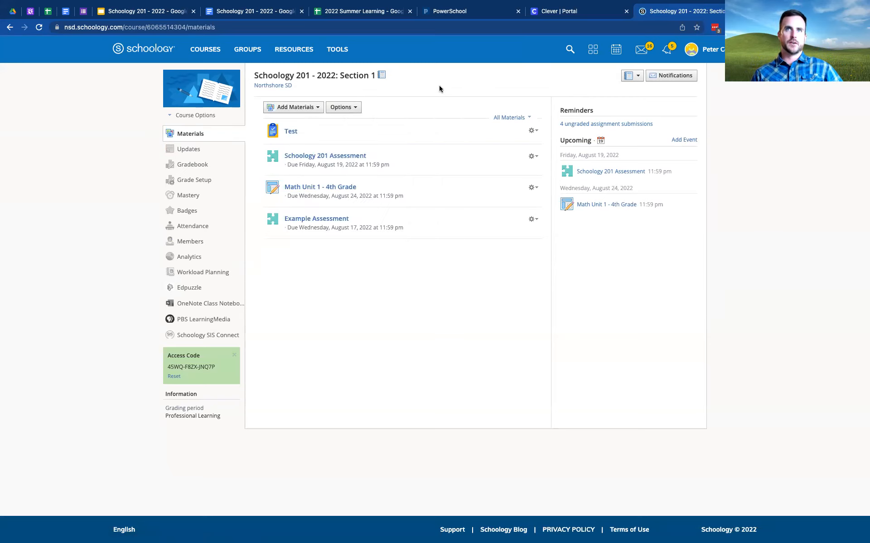
{"action": "left_click", "coordinate": [301, 110]}
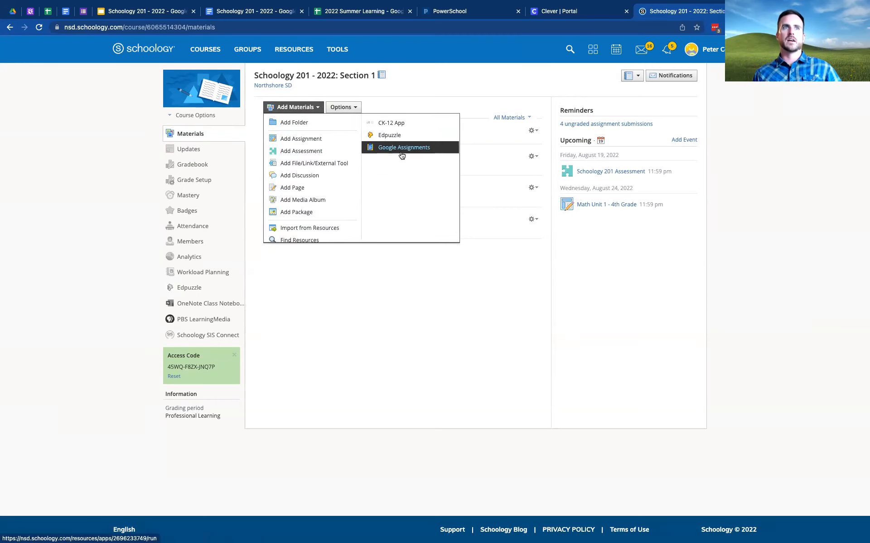
{"action": "left_click", "coordinate": [317, 141]}
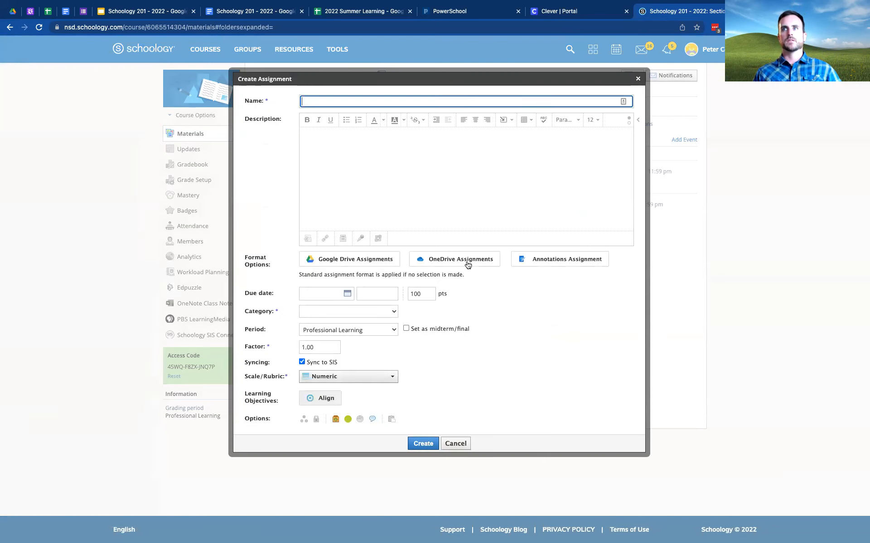
{"action": "mouse_move", "coordinate": [563, 264]}
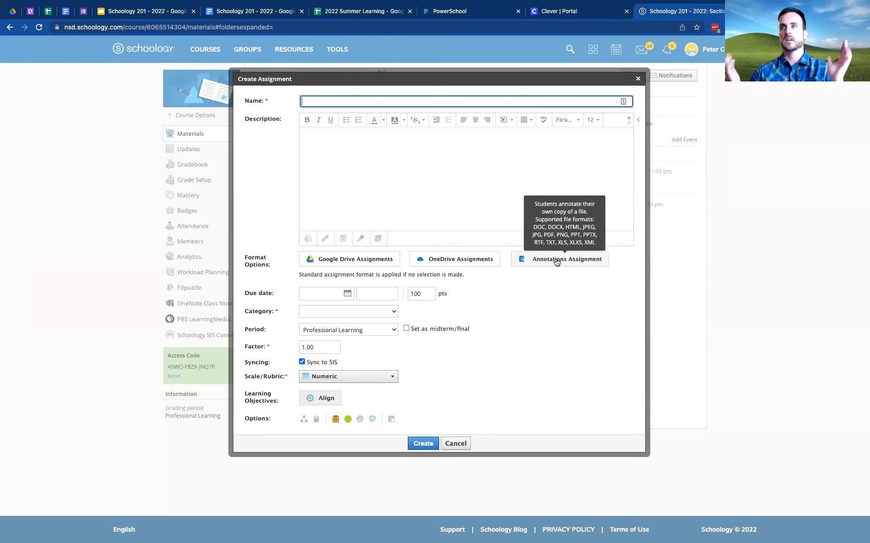
{"action": "left_click", "coordinate": [541, 261]}
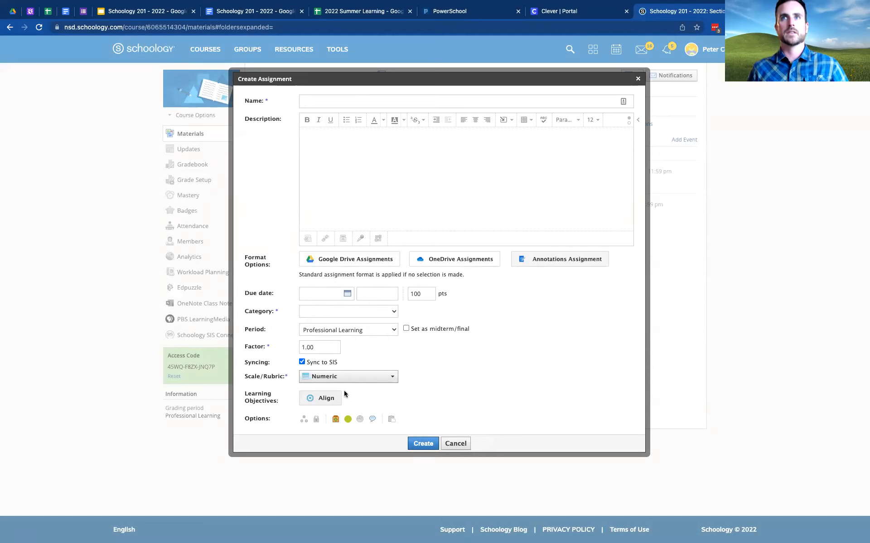
{"action": "left_click", "coordinate": [453, 444]}
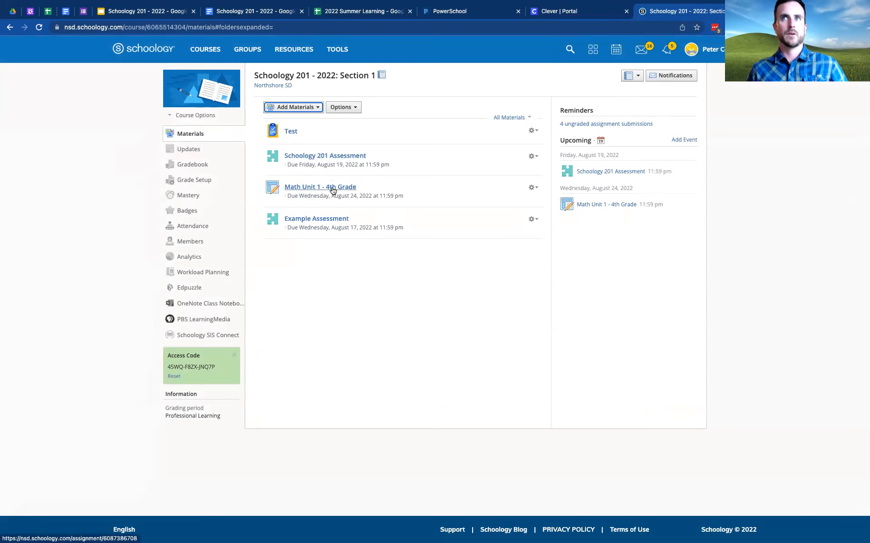
- Open the Math Unit 1 - 4th Grade assignment and view the first student's submission
{"action": "left_click", "coordinate": [313, 192]}
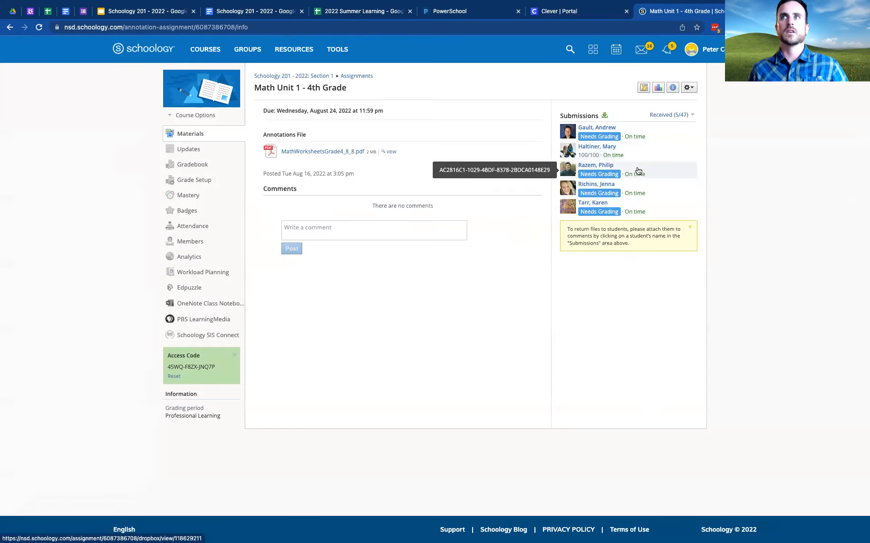
{"action": "left_click", "coordinate": [633, 135]}
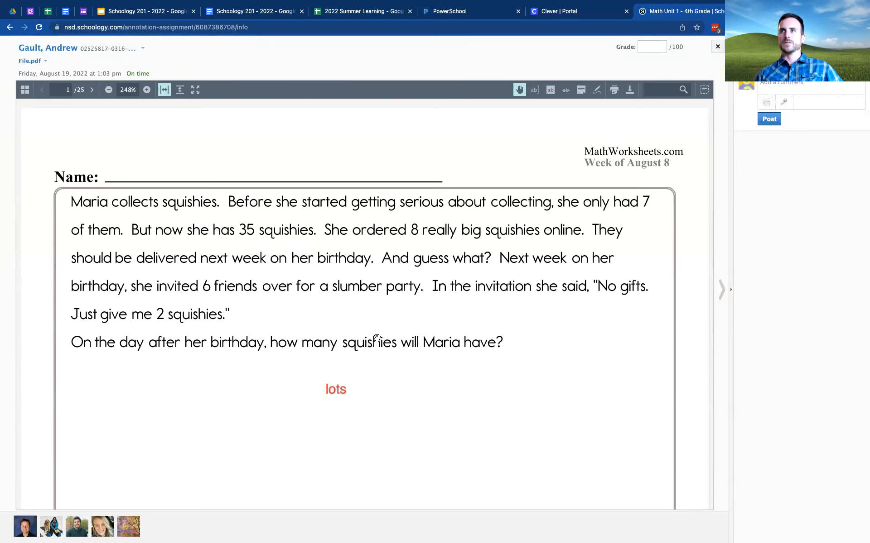
{"action": "left_click", "coordinate": [656, 47]}
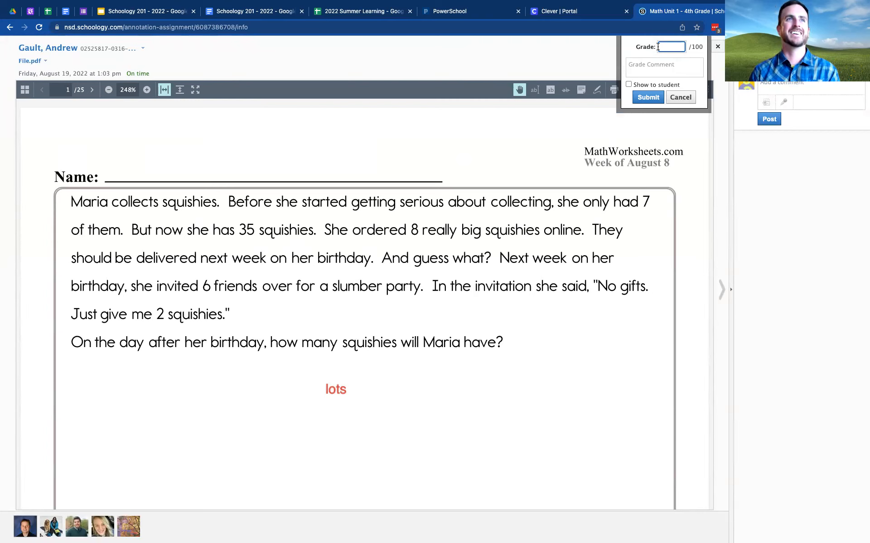
{"action": "type", "text": "100"}
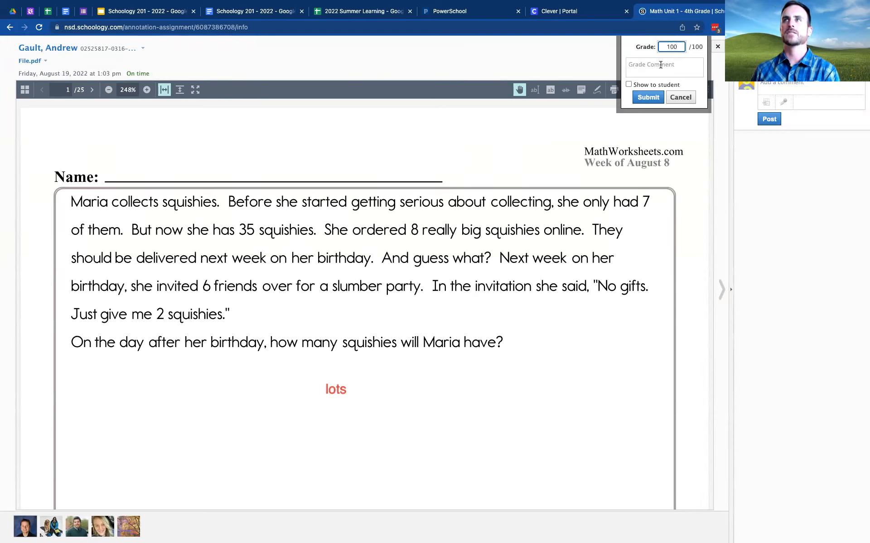
{"action": "left_click", "coordinate": [629, 84]}
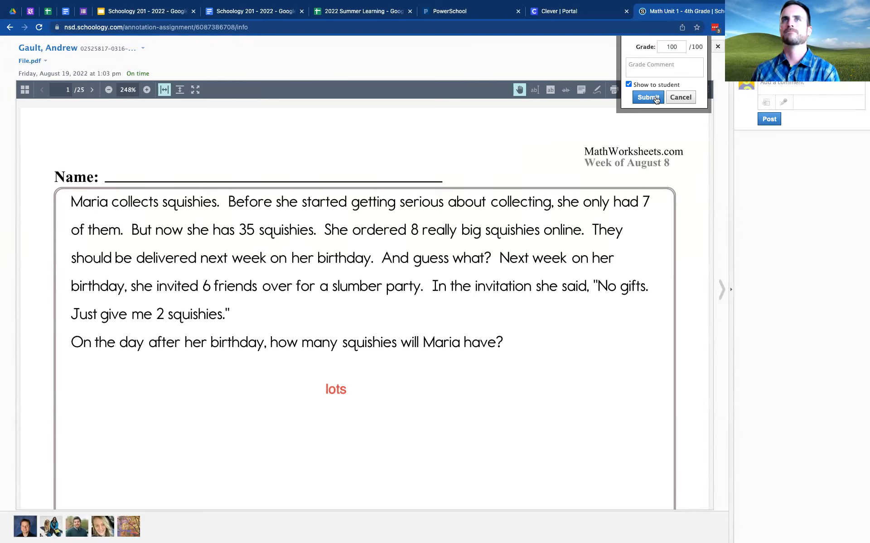
{"action": "left_click", "coordinate": [691, 100]}
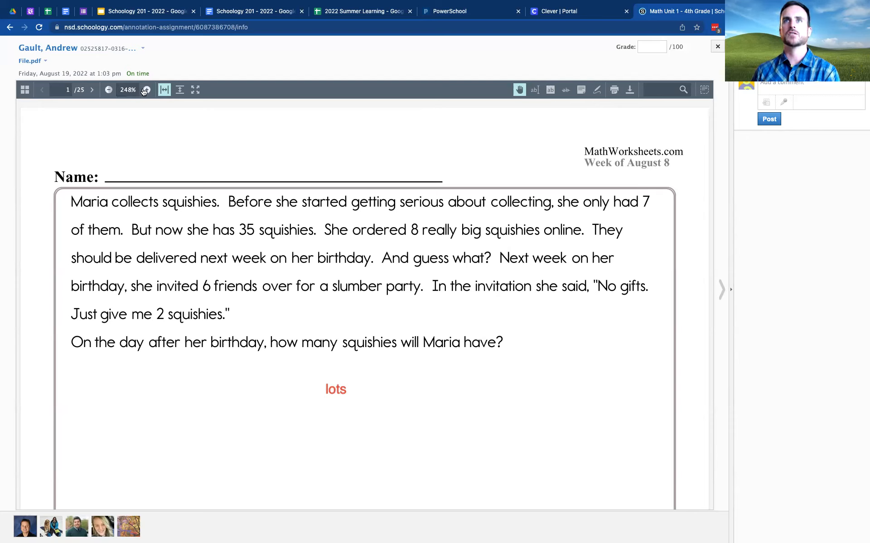
- Activate the drawing annotation tool, enter a grade for the first student's submission with Show to student enabled, and submit it
{"action": "left_click", "coordinate": [593, 92]}
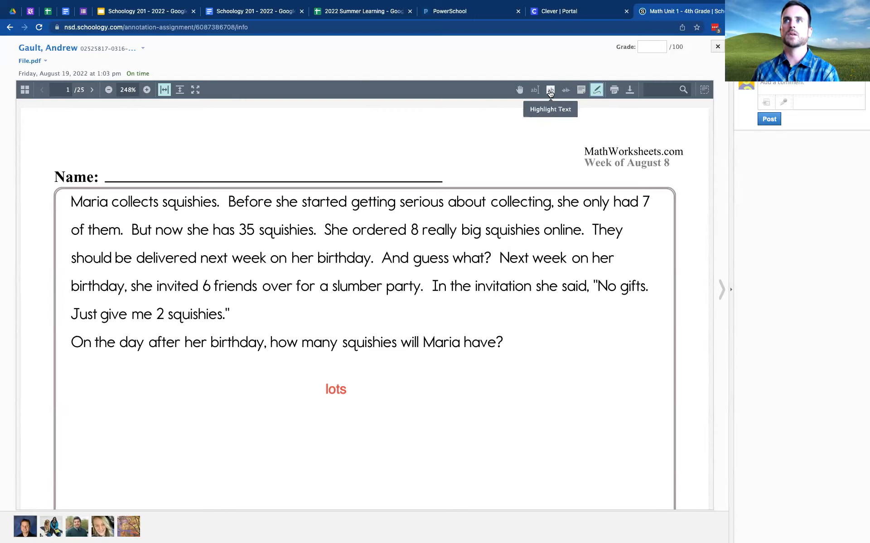
{"action": "left_click", "coordinate": [657, 47]}
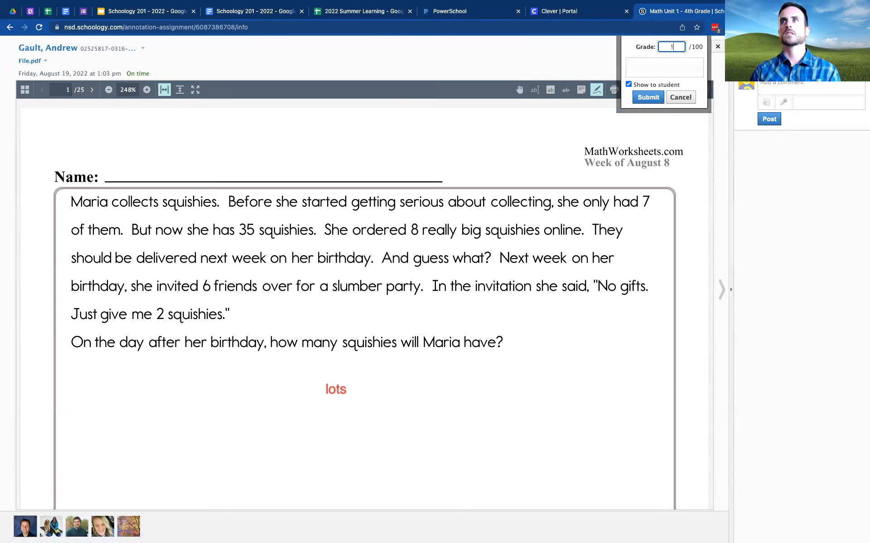
{"action": "left_click", "coordinate": [647, 97]}
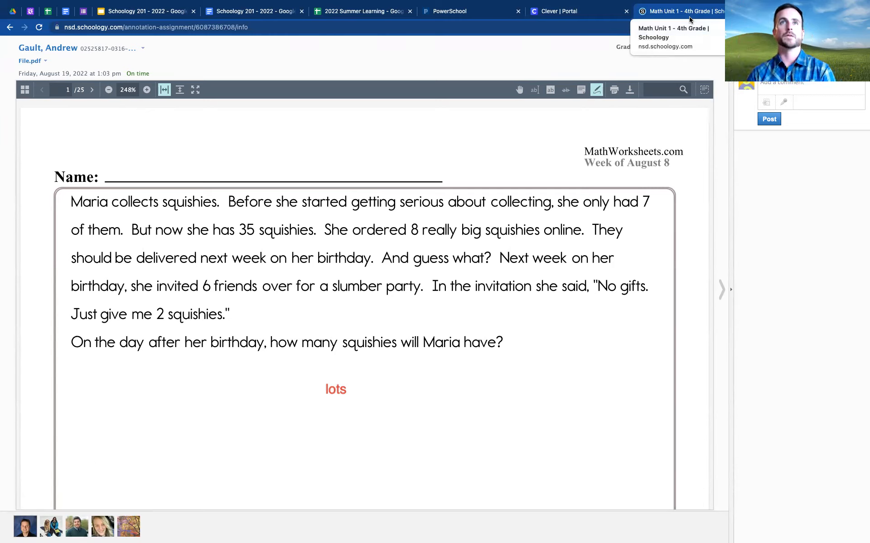
- Open the second student's submission and examine the typed, handwritten and circled answers on the worksheet pages
{"action": "left_click", "coordinate": [57, 528]}
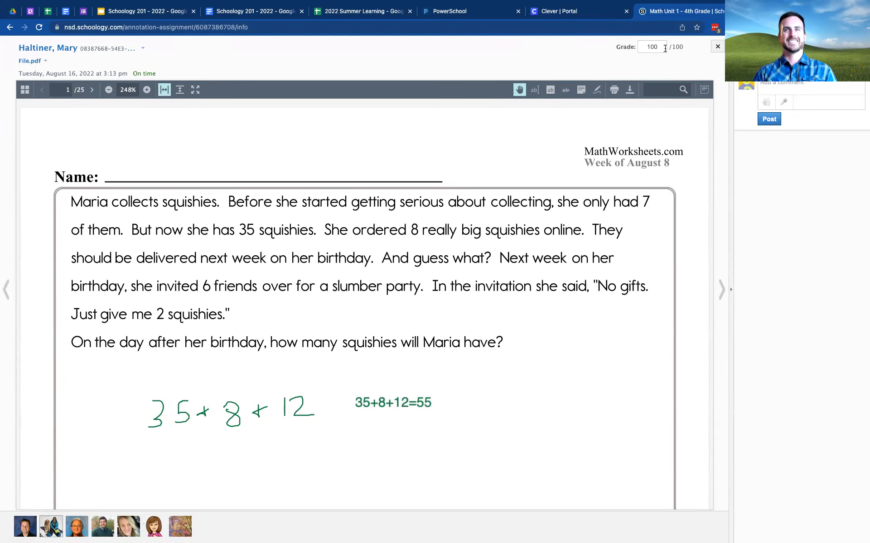
{"action": "scroll", "coordinate": [268, 410], "scroll_direction": "down", "scroll_amount": 3}
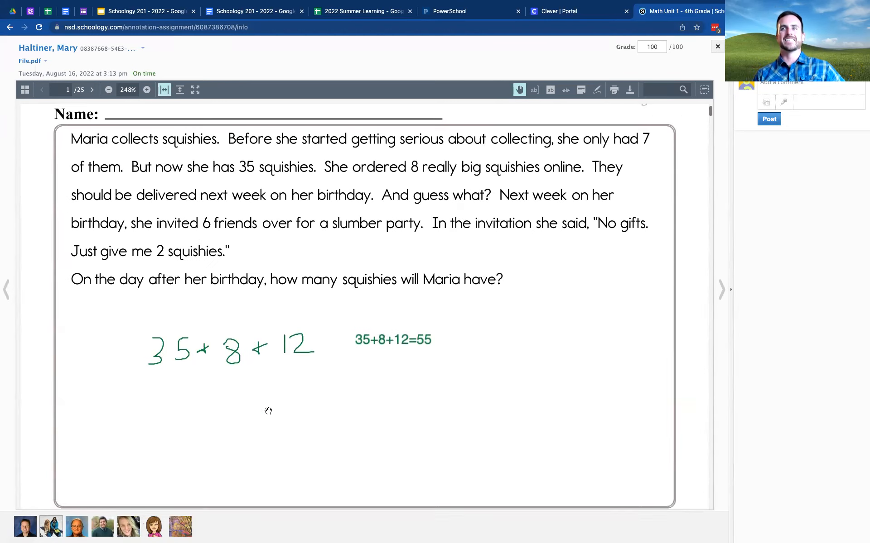
{"action": "scroll", "coordinate": [268, 411], "scroll_direction": "down", "scroll_amount": 10}
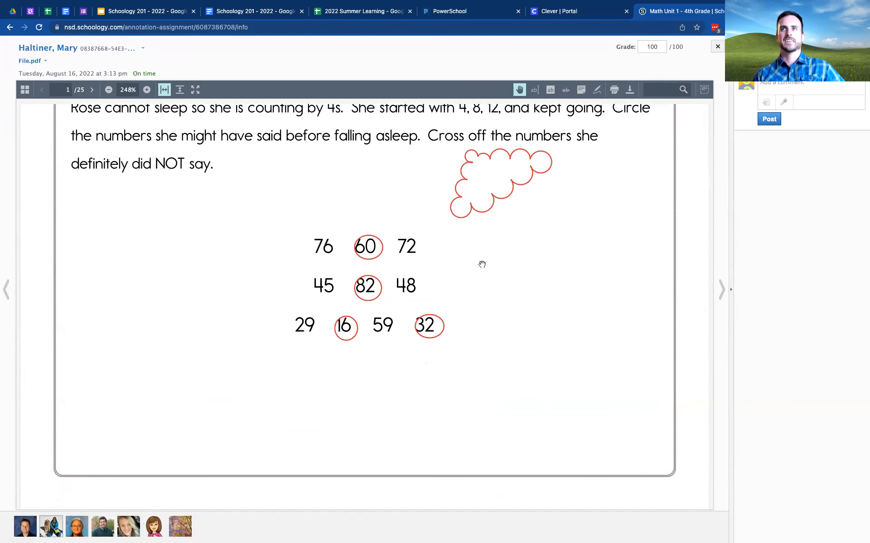
{"action": "scroll", "coordinate": [475, 232], "scroll_direction": "up", "scroll_amount": 2}
{"action": "scroll", "coordinate": [475, 231], "scroll_direction": "down", "scroll_amount": 1}
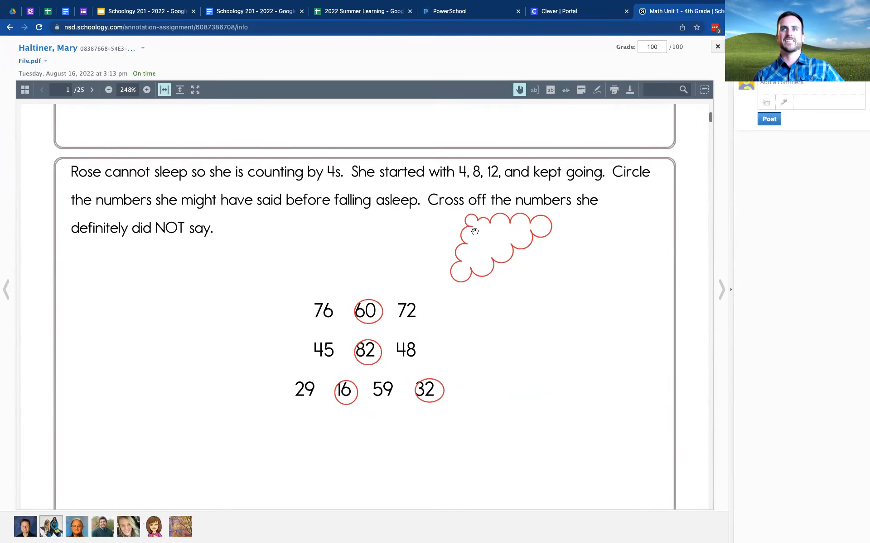
{"action": "scroll", "coordinate": [449, 307], "scroll_direction": "down", "scroll_amount": 1}
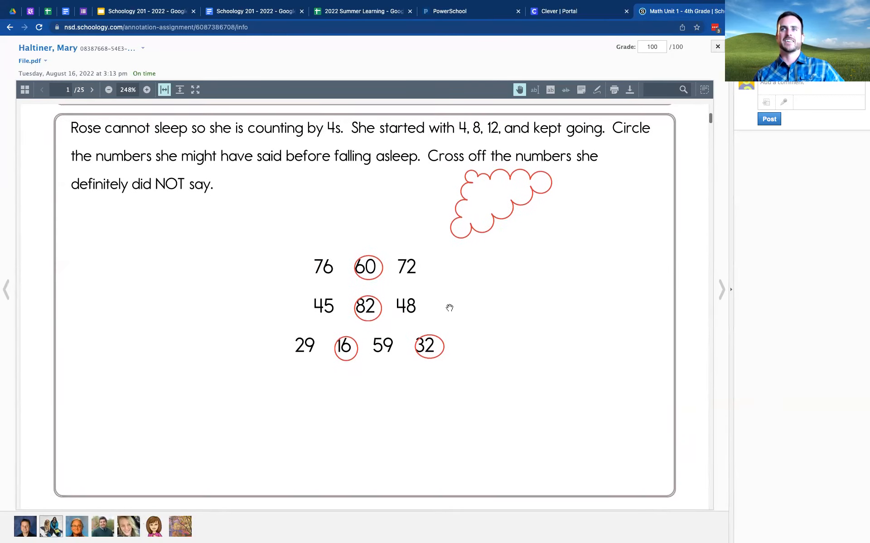
{"action": "scroll", "coordinate": [450, 308], "scroll_direction": "down", "scroll_amount": 7}
{"action": "scroll", "coordinate": [449, 308], "scroll_direction": "down", "scroll_amount": 1}
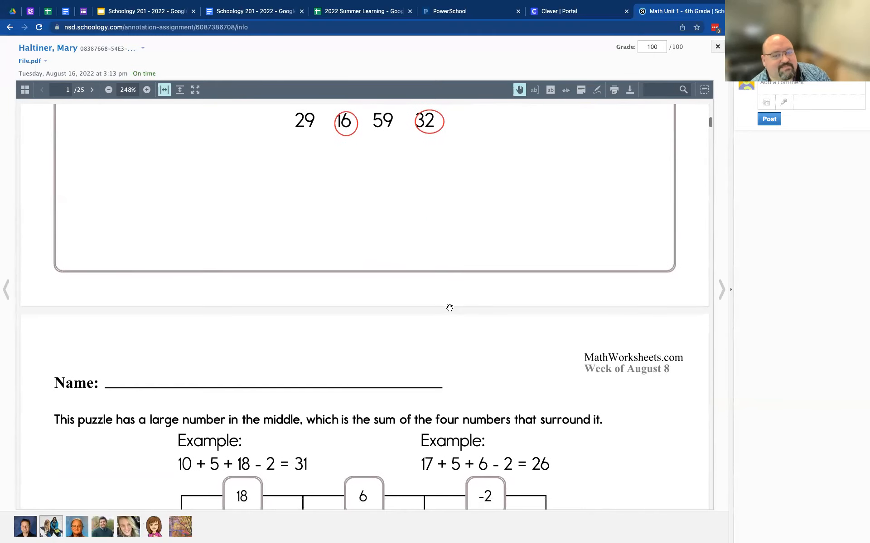
{"action": "scroll", "coordinate": [449, 308], "scroll_direction": "down", "scroll_amount": 20}
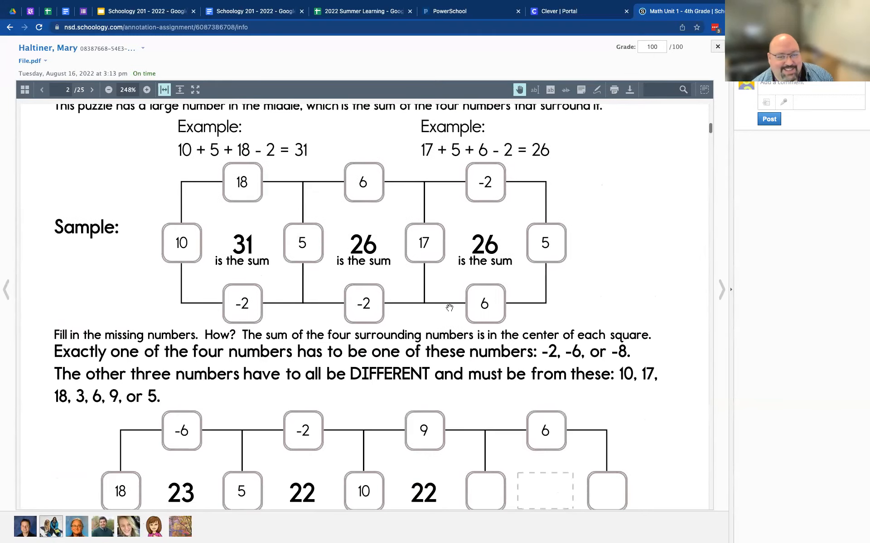
- Look through more of the second student's worksheet pages, including the sum puzzles and the circled counting-by-4s answers
{"action": "scroll", "coordinate": [449, 308], "scroll_direction": "down", "scroll_amount": 20}
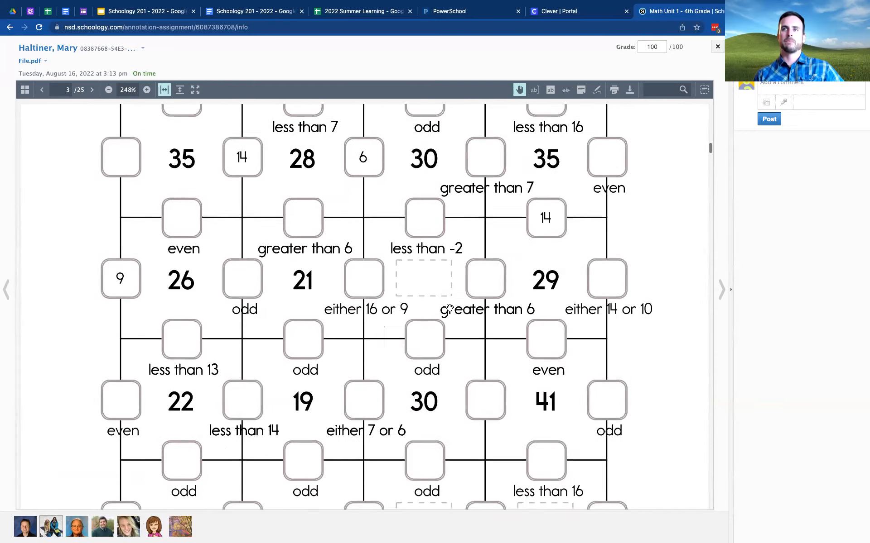
{"action": "scroll", "coordinate": [449, 308], "scroll_direction": "up", "scroll_amount": 20}
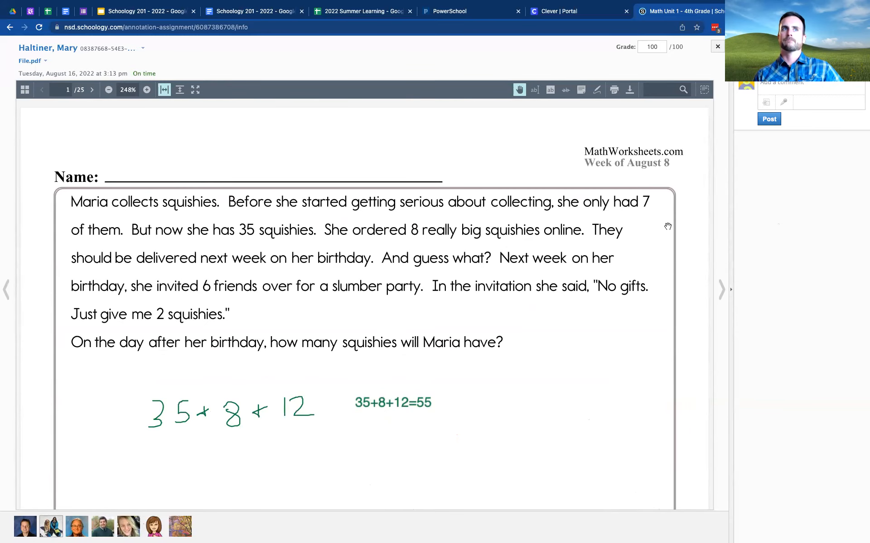
{"action": "scroll", "coordinate": [559, 253], "scroll_direction": "down", "scroll_amount": 15}
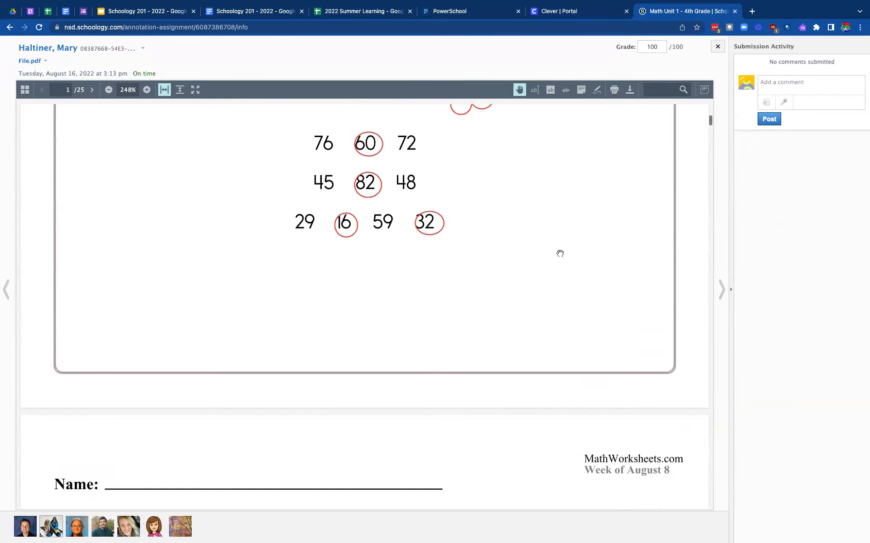
{"action": "scroll", "coordinate": [560, 254], "scroll_direction": "up", "scroll_amount": 5}
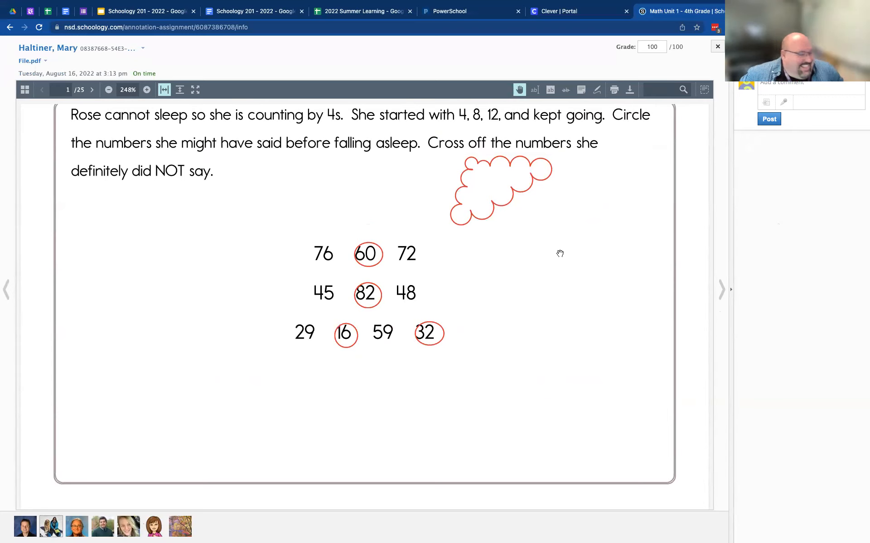
{"action": "mouse_move", "coordinate": [533, 5]}
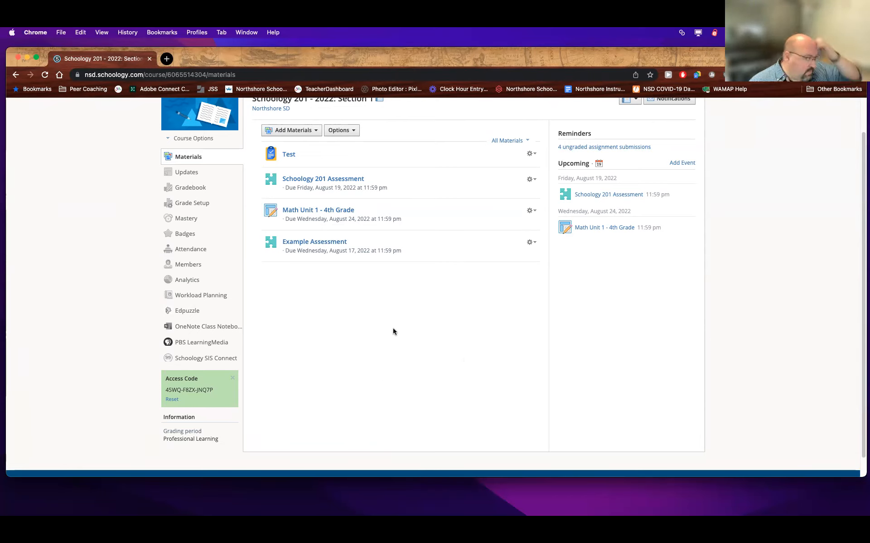
- View the question averages in the grading overviews of the Example Assessment and the Schoology 201 Assessment
{"action": "left_click", "coordinate": [297, 244]}
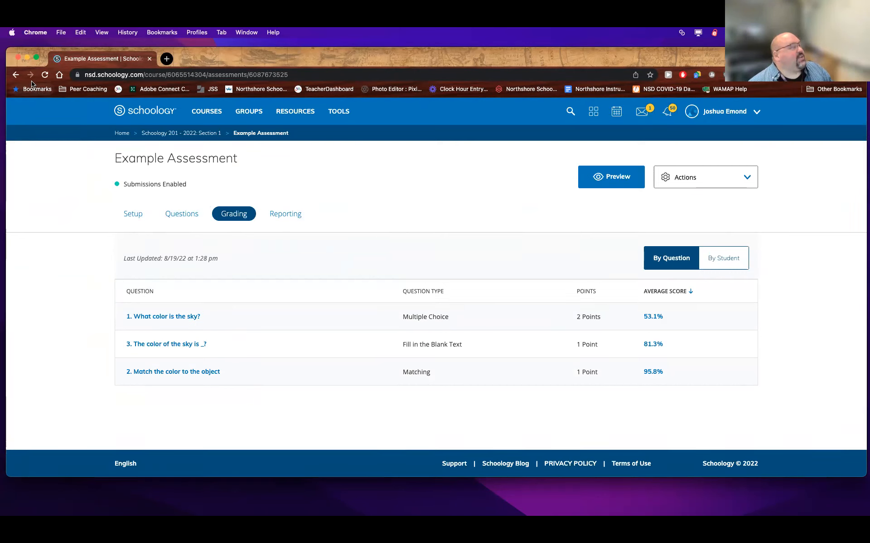
{"action": "left_click", "coordinate": [16, 72]}
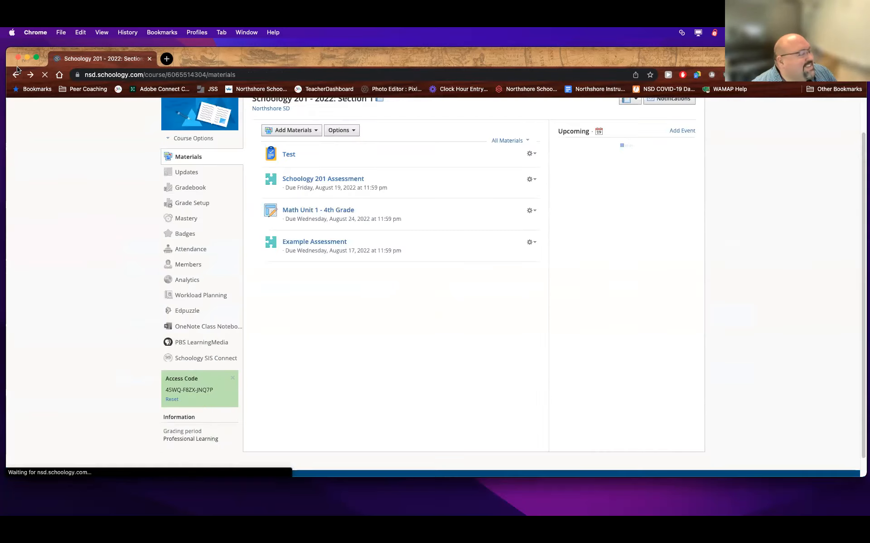
{"action": "left_click", "coordinate": [360, 179]}
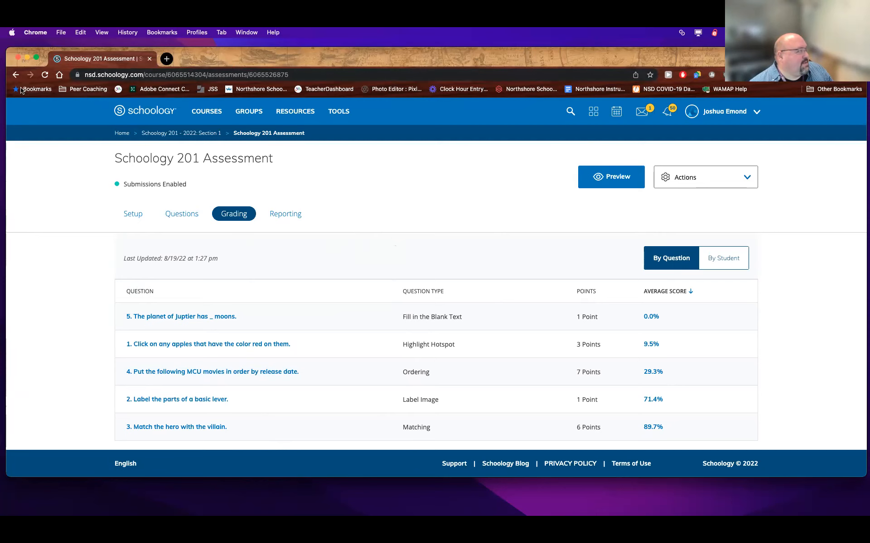
{"action": "left_click", "coordinate": [213, 135]}
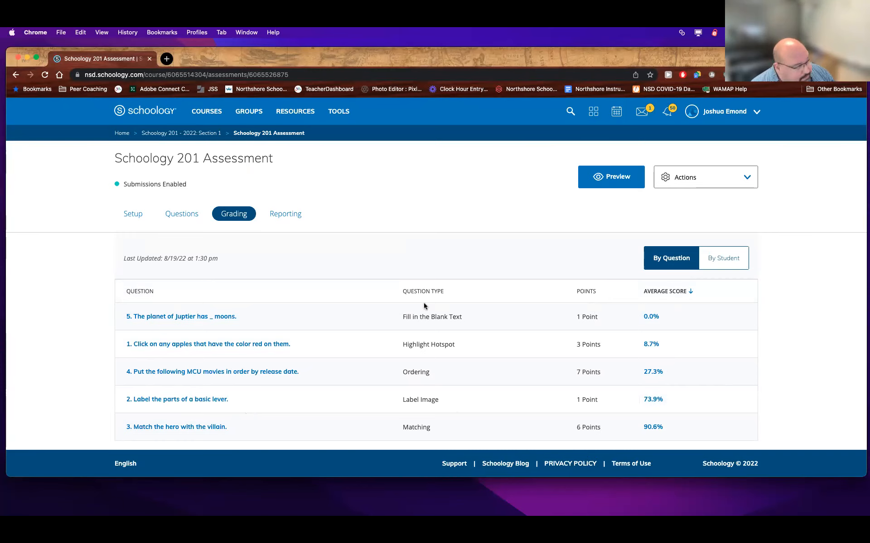
- Open the grading view of the red apples hotspot question and examine the first students' marked responses
{"action": "left_click", "coordinate": [219, 347]}
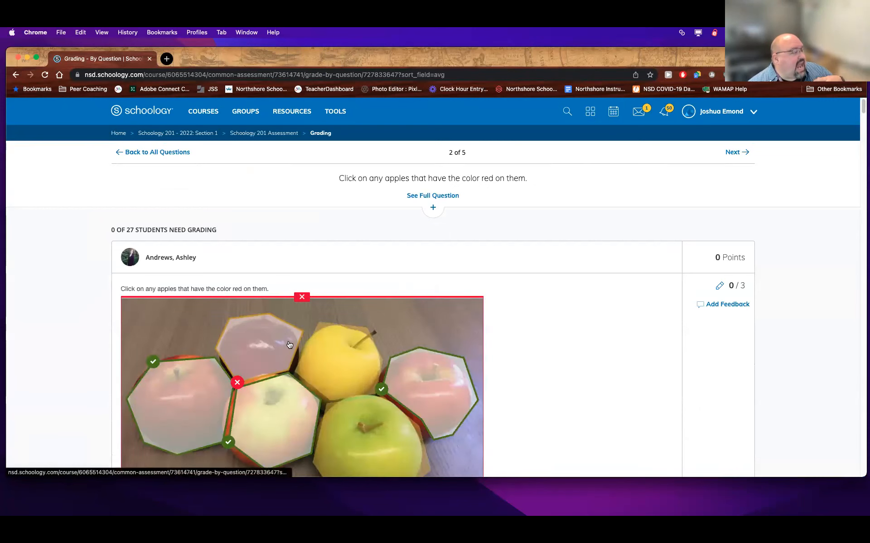
{"action": "scroll", "coordinate": [326, 334], "scroll_direction": "down", "scroll_amount": 2}
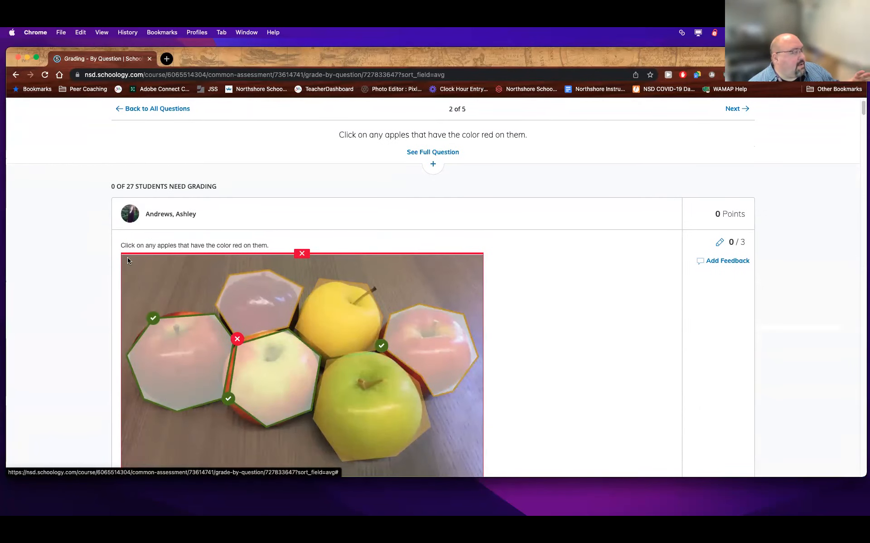
{"action": "scroll", "coordinate": [613, 306], "scroll_direction": "down", "scroll_amount": 3}
{"action": "scroll", "coordinate": [619, 305], "scroll_direction": "down", "scroll_amount": 10}
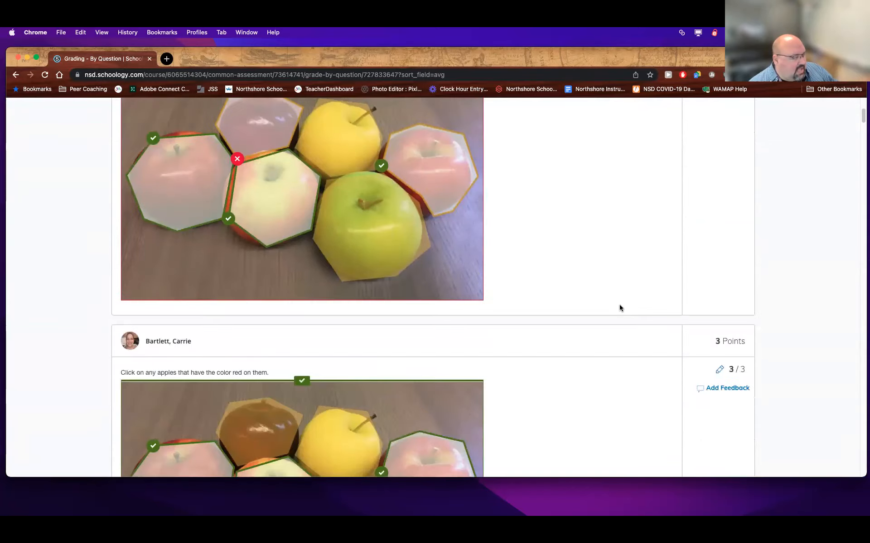
{"action": "scroll", "coordinate": [620, 306], "scroll_direction": "up", "scroll_amount": 15}
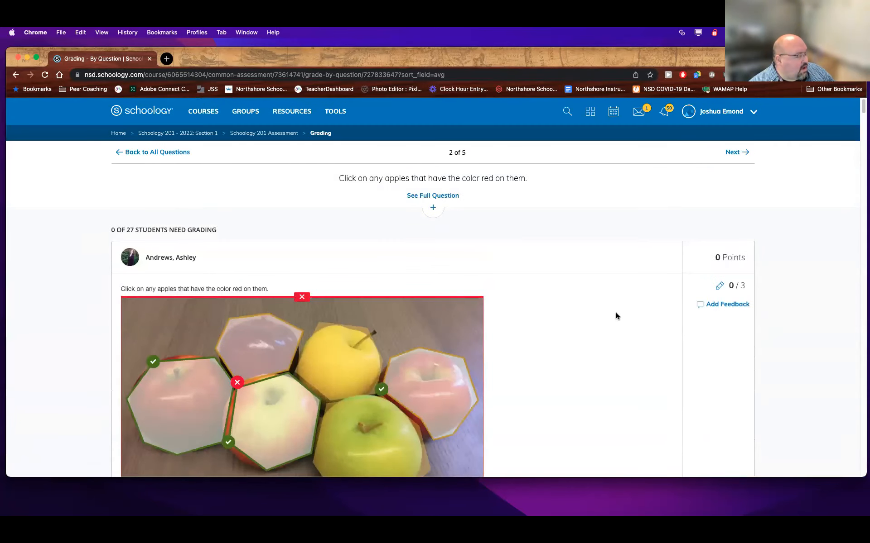
{"action": "scroll", "coordinate": [615, 316], "scroll_direction": "down", "scroll_amount": 6}
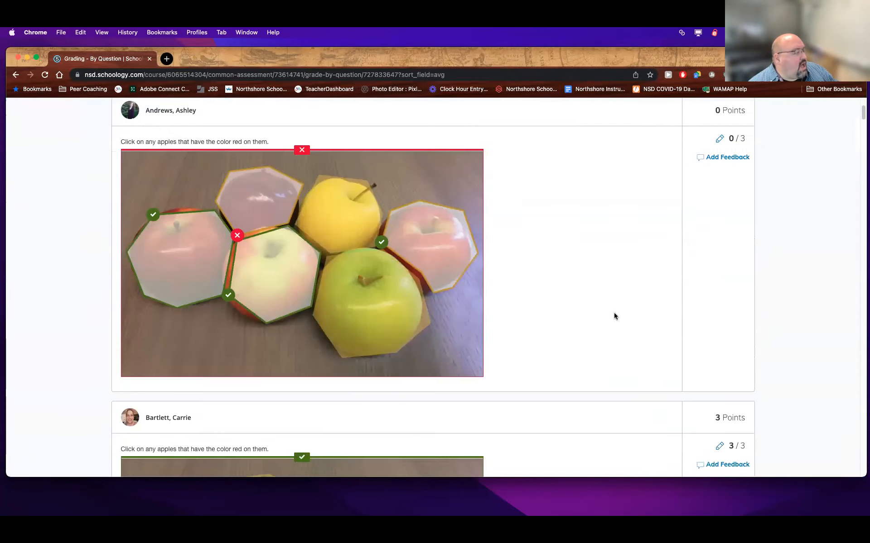
{"action": "scroll", "coordinate": [604, 324], "scroll_direction": "down", "scroll_amount": 7}
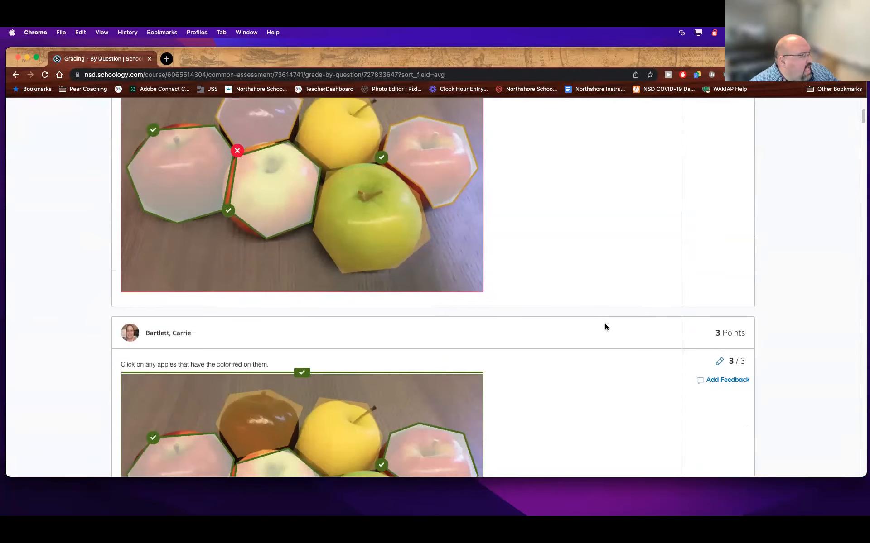
{"action": "scroll", "coordinate": [403, 367], "scroll_direction": "down", "scroll_amount": 15}
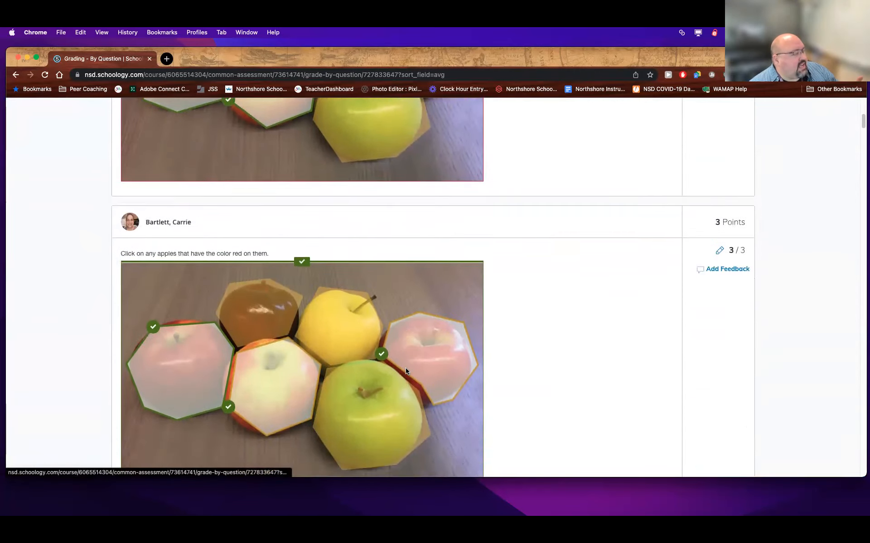
{"action": "scroll", "coordinate": [618, 345], "scroll_direction": "up", "scroll_amount": 20}
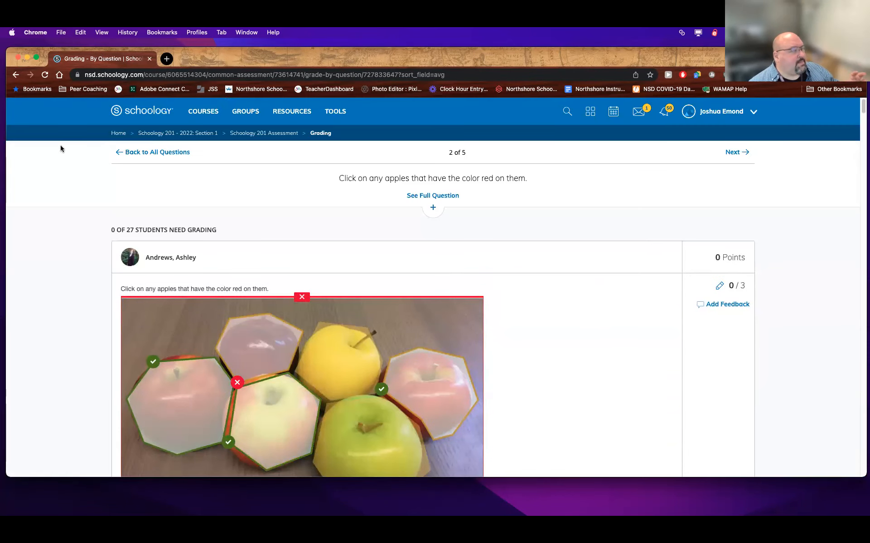
- Refresh the red apples question's responses and compare more students' selections with the correct answers and points
{"action": "left_click", "coordinate": [16, 75]}
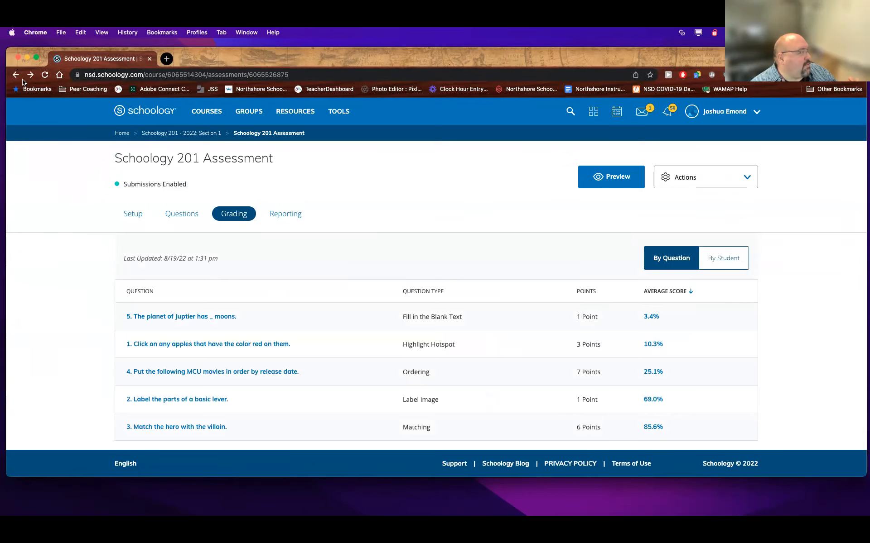
{"action": "left_click", "coordinate": [29, 75]}
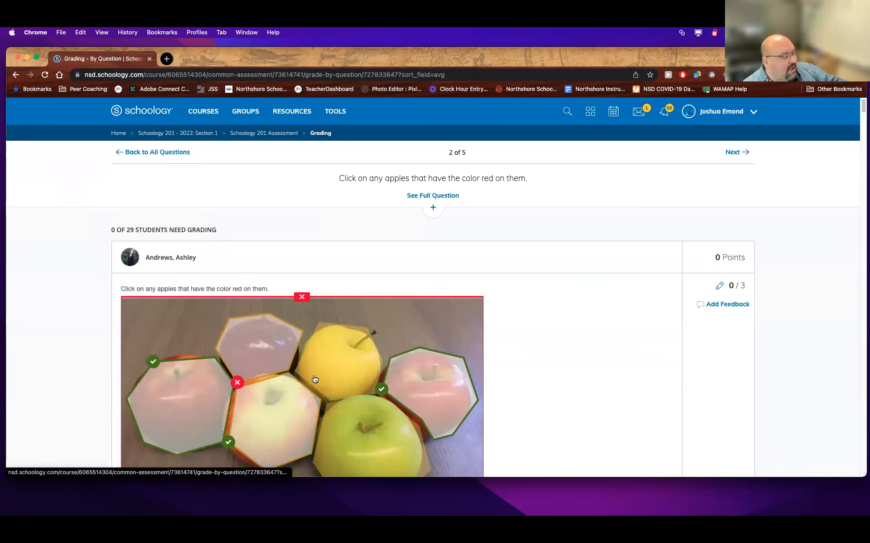
{"action": "scroll", "coordinate": [342, 376], "scroll_direction": "down", "scroll_amount": 3}
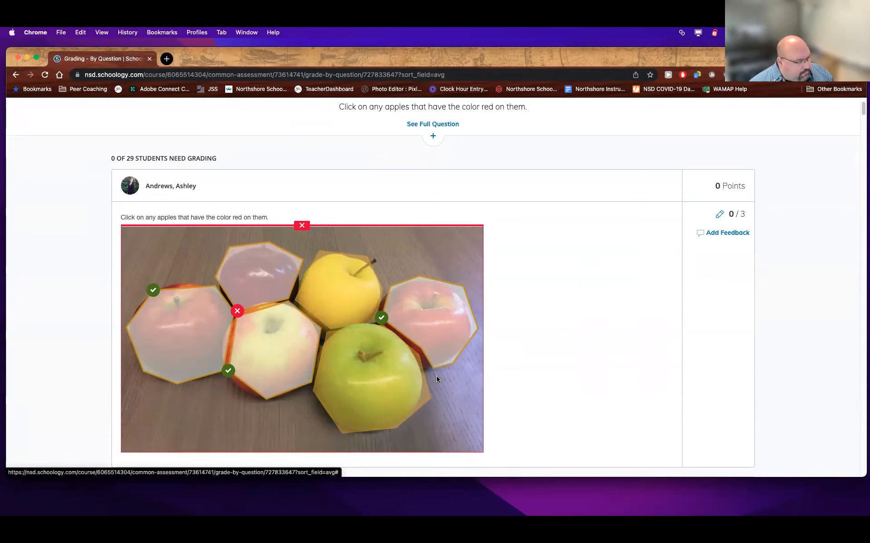
{"action": "scroll", "coordinate": [436, 379], "scroll_direction": "down", "scroll_amount": 5}
{"action": "scroll", "coordinate": [438, 383], "scroll_direction": "down", "scroll_amount": 2}
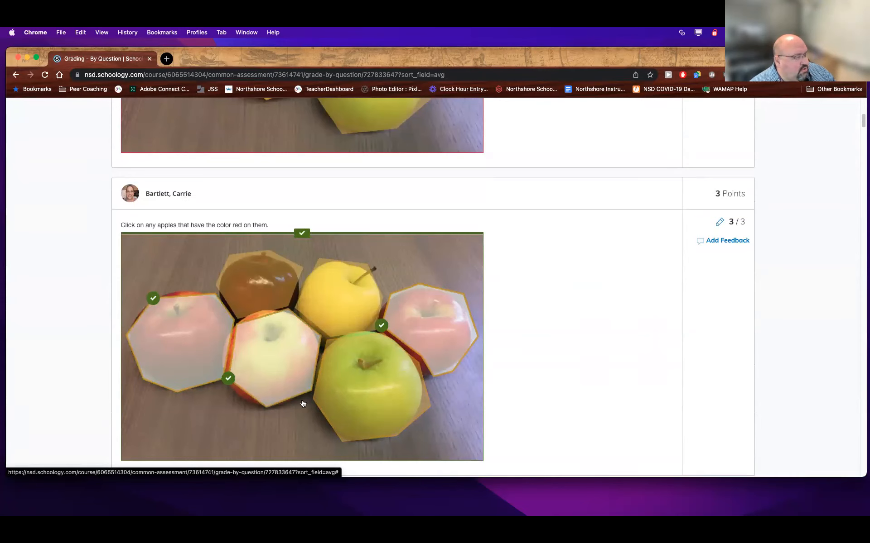
{"action": "scroll", "coordinate": [475, 333], "scroll_direction": "up", "scroll_amount": 1}
{"action": "scroll", "coordinate": [476, 333], "scroll_direction": "down", "scroll_amount": 10}
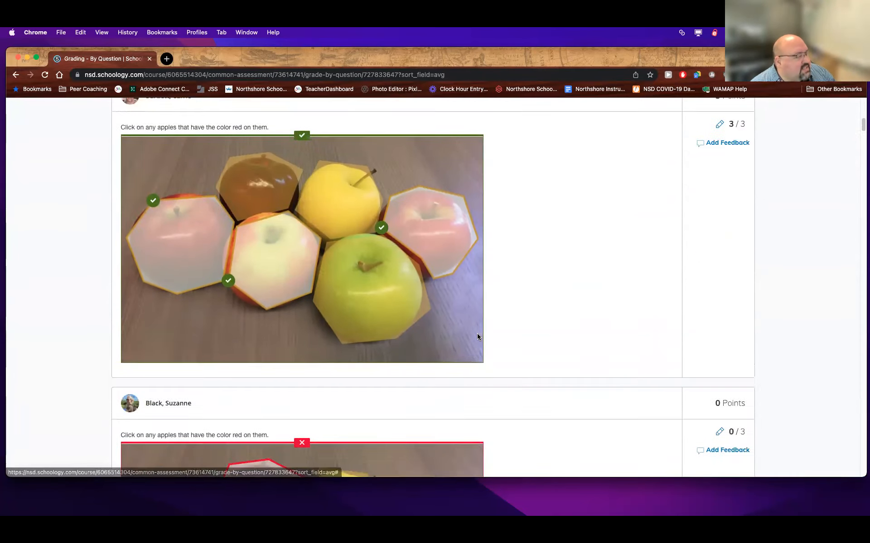
{"action": "scroll", "coordinate": [493, 358], "scroll_direction": "down", "scroll_amount": 5}
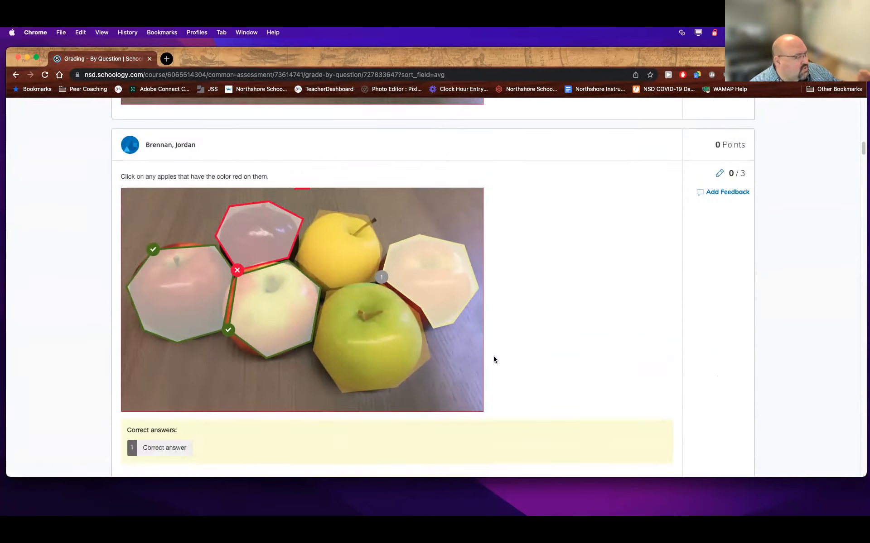
{"action": "scroll", "coordinate": [493, 356], "scroll_direction": "down", "scroll_amount": 4}
{"action": "scroll", "coordinate": [494, 354], "scroll_direction": "down", "scroll_amount": 1}
{"action": "scroll", "coordinate": [539, 334], "scroll_direction": "up", "scroll_amount": 15}
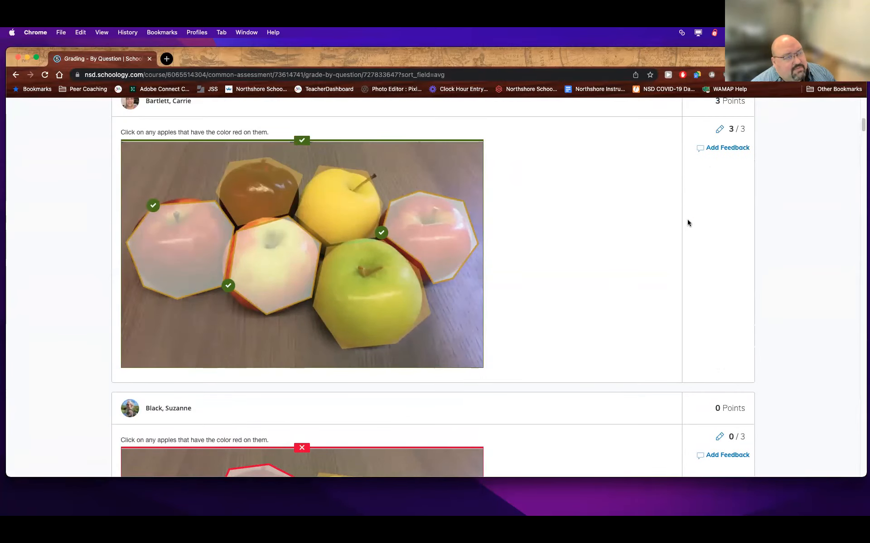
- Look at the feedback options for the second student's apples response, cancel without saving, and return to the question list
{"action": "left_click", "coordinate": [726, 148]}
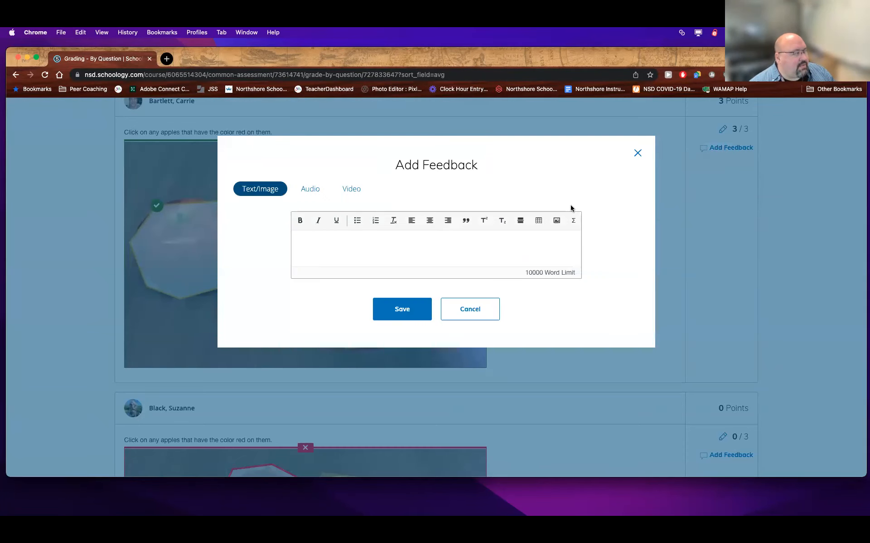
{"action": "left_click", "coordinate": [470, 309]}
{"action": "scroll", "coordinate": [520, 314], "scroll_direction": "up", "scroll_amount": 10}
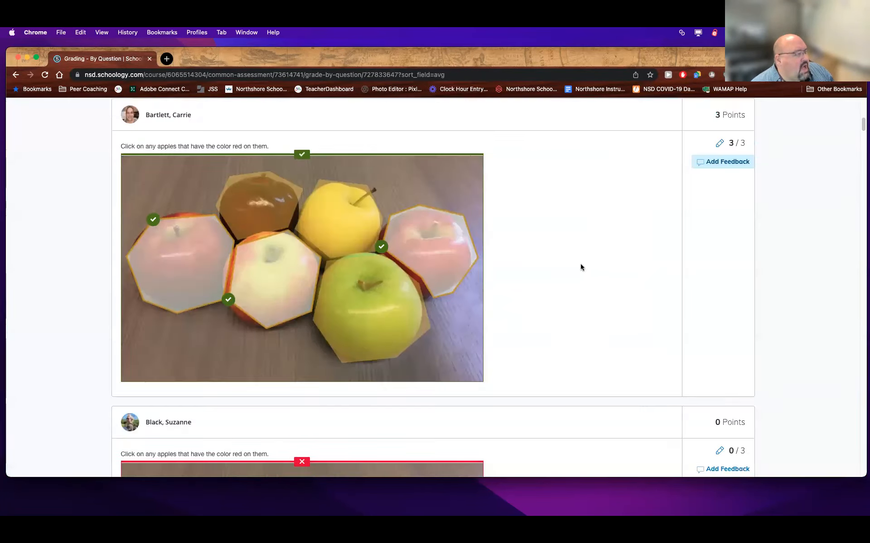
{"action": "left_click", "coordinate": [171, 152]}
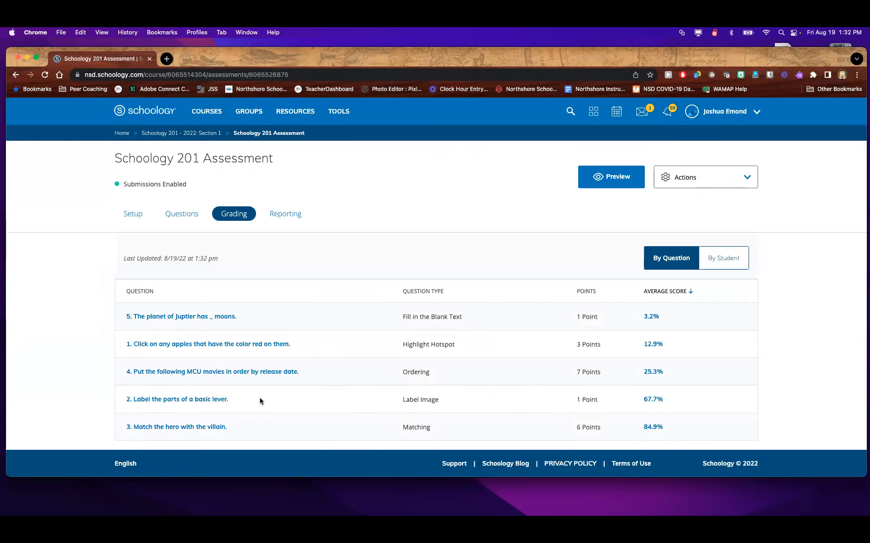
- View the student responses to the basic lever labeling question and the hero and villain matching question
{"action": "left_click", "coordinate": [213, 403]}
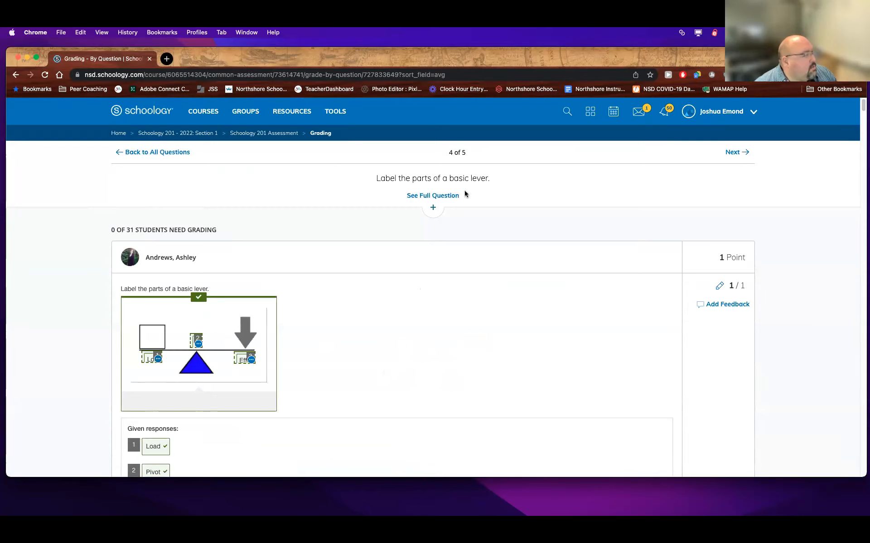
{"action": "left_click", "coordinate": [147, 153]}
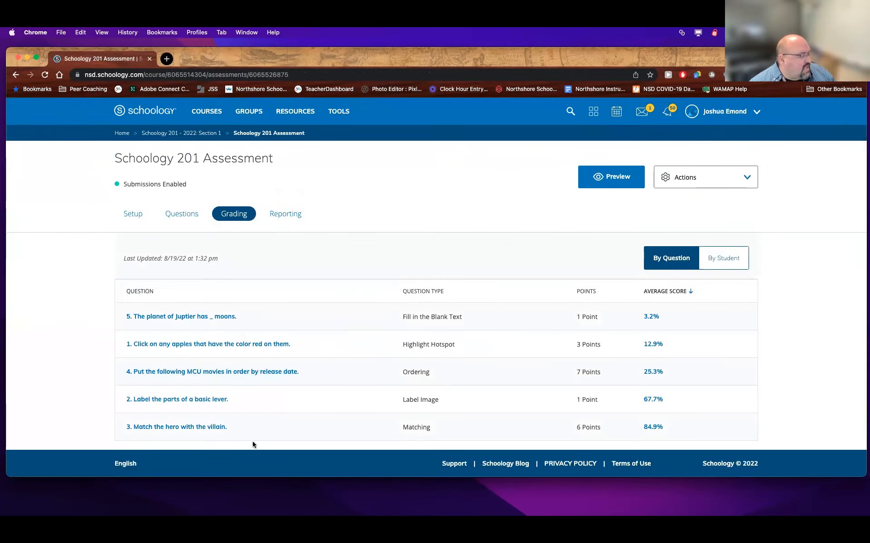
{"action": "left_click", "coordinate": [215, 430]}
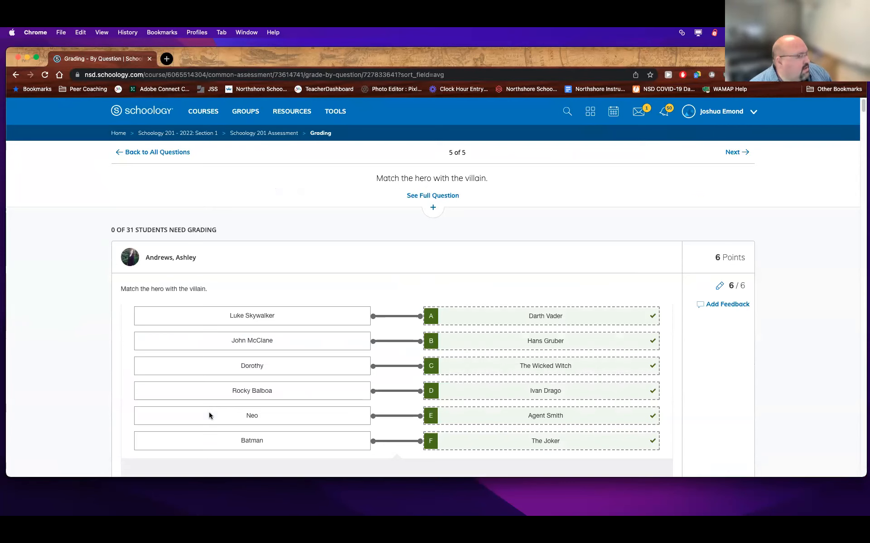
{"action": "left_click", "coordinate": [15, 74]}
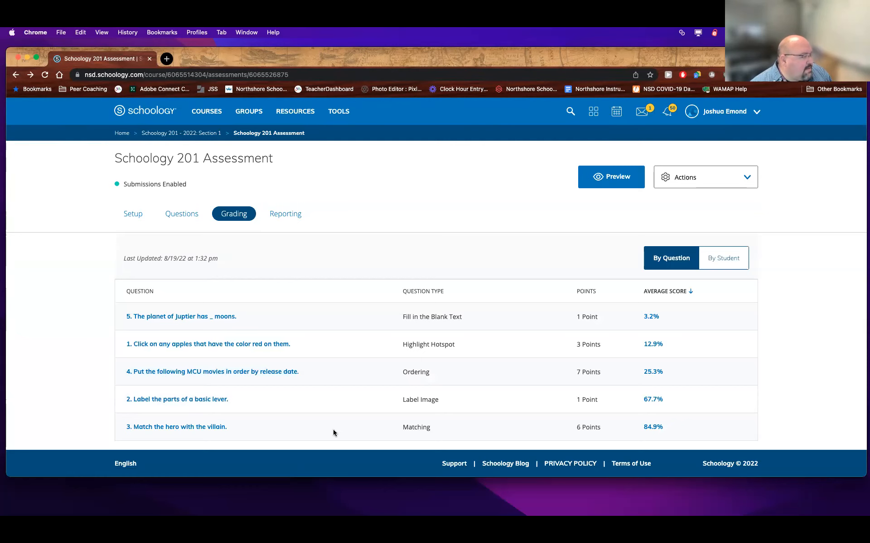
- Open the MCU movies ordering question and examine the first student's order against the correct answers
{"action": "left_click", "coordinate": [262, 376]}
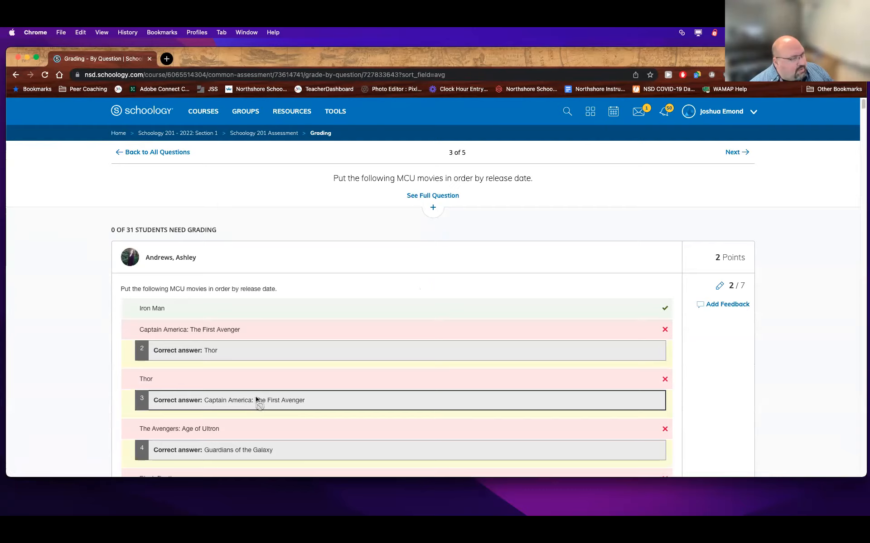
{"action": "scroll", "coordinate": [276, 388], "scroll_direction": "down", "scroll_amount": 8}
{"action": "scroll", "coordinate": [276, 388], "scroll_direction": "up", "scroll_amount": 8}
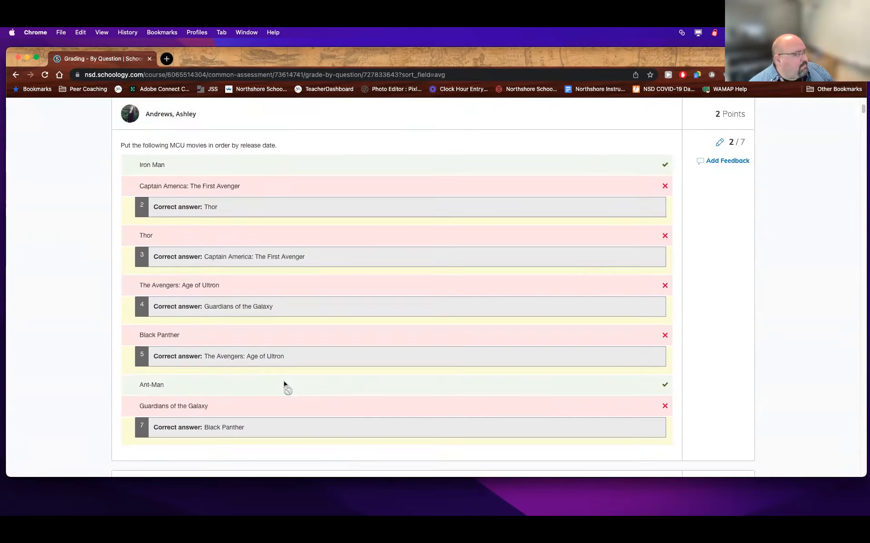
- Return to the Schoology 201 Assessment's grading overview and switch it to the By Student view
{"action": "left_click", "coordinate": [164, 154]}
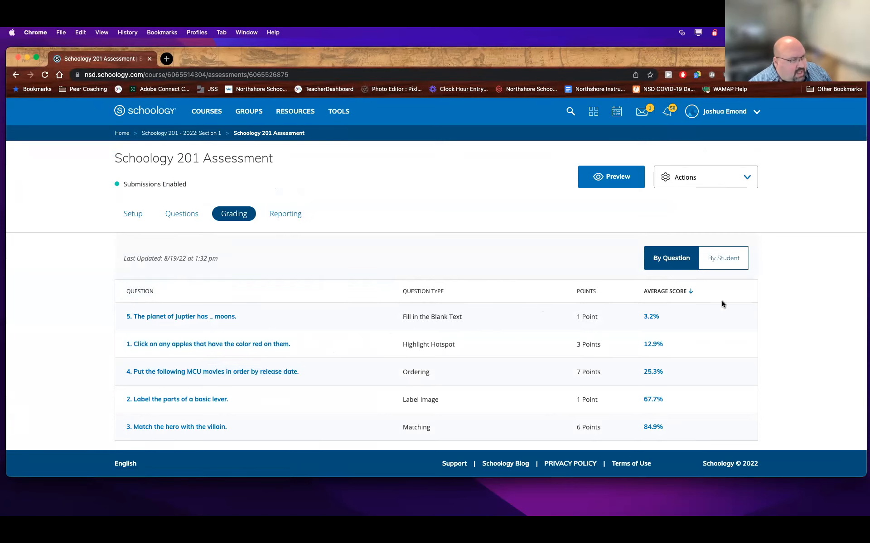
{"action": "left_click", "coordinate": [726, 259]}
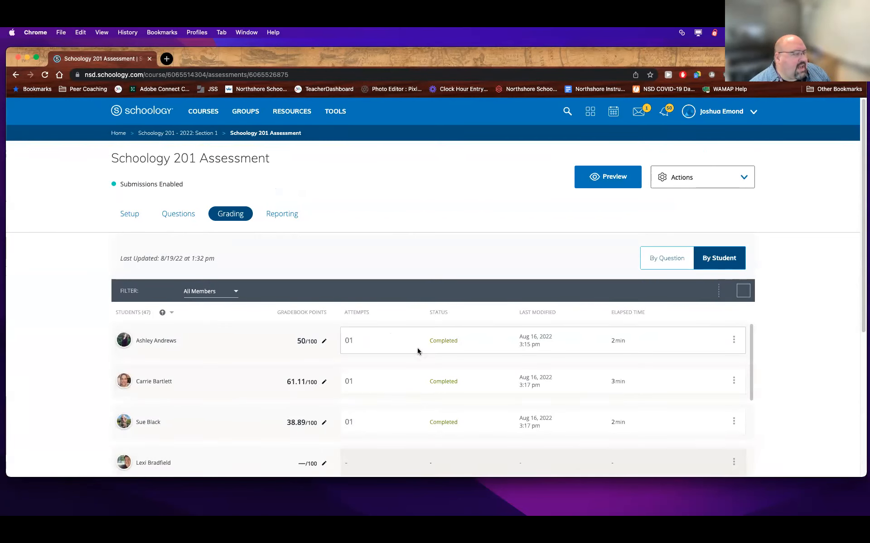
- Look through the student list's scores, attempts and completion statuses, and switch the grading overview back to By Question
{"action": "scroll", "coordinate": [419, 352], "scroll_direction": "down", "scroll_amount": 20}
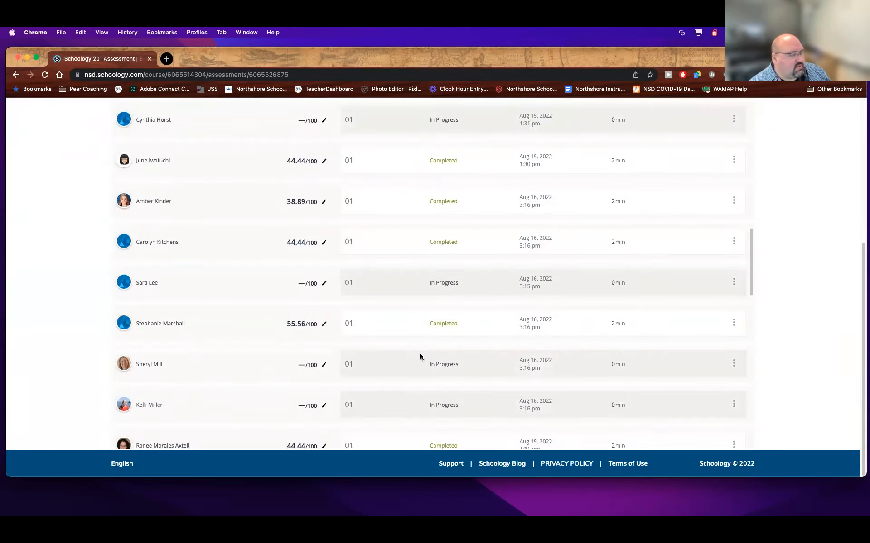
{"action": "scroll", "coordinate": [420, 354], "scroll_direction": "up", "scroll_amount": 20}
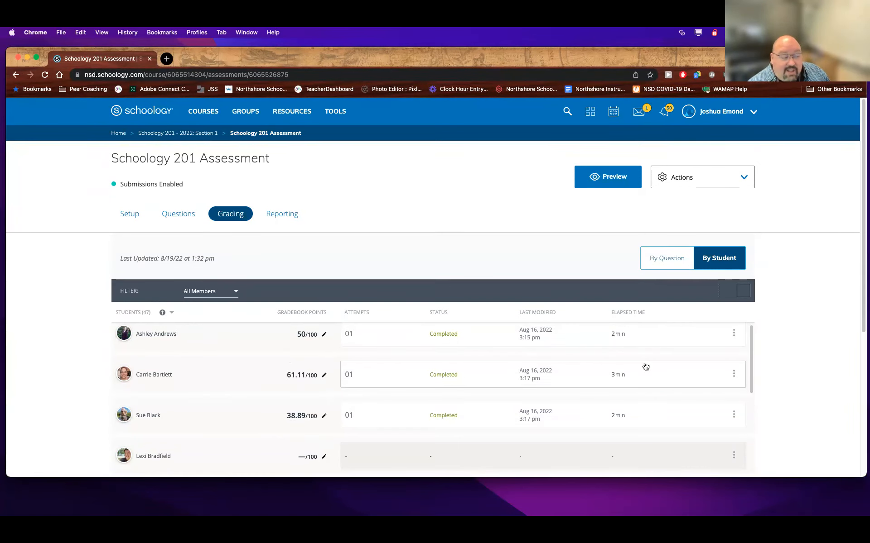
{"action": "scroll", "coordinate": [648, 363], "scroll_direction": "down", "scroll_amount": 5}
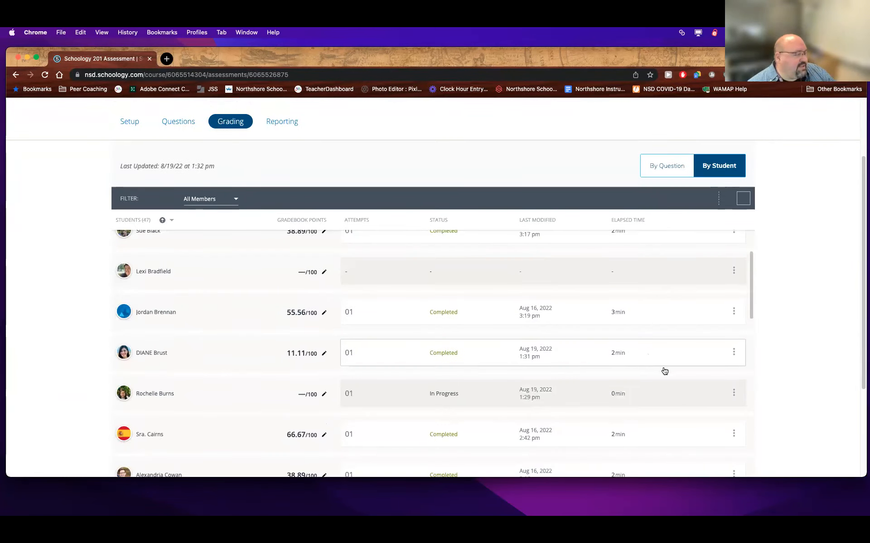
{"action": "scroll", "coordinate": [652, 346], "scroll_direction": "down", "scroll_amount": 5}
{"action": "scroll", "coordinate": [609, 399], "scroll_direction": "down", "scroll_amount": 3}
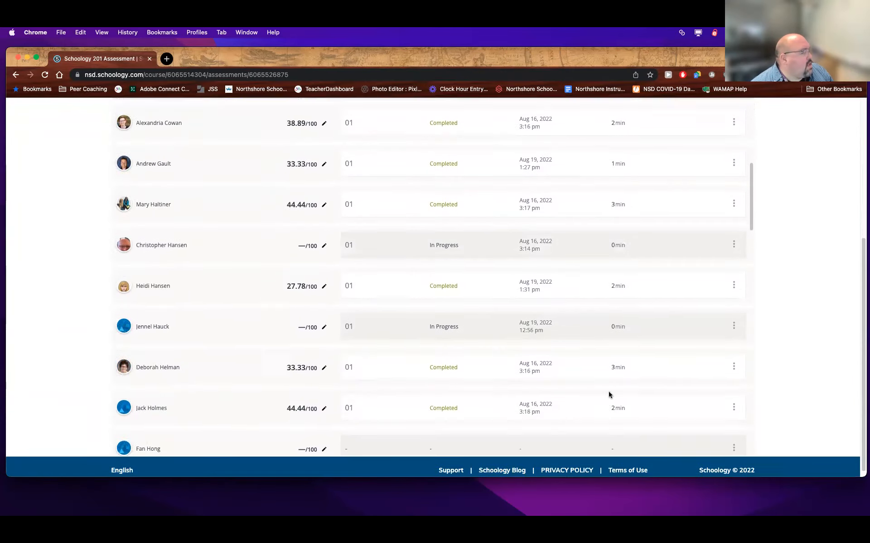
{"action": "scroll", "coordinate": [609, 397], "scroll_direction": "up", "scroll_amount": 12}
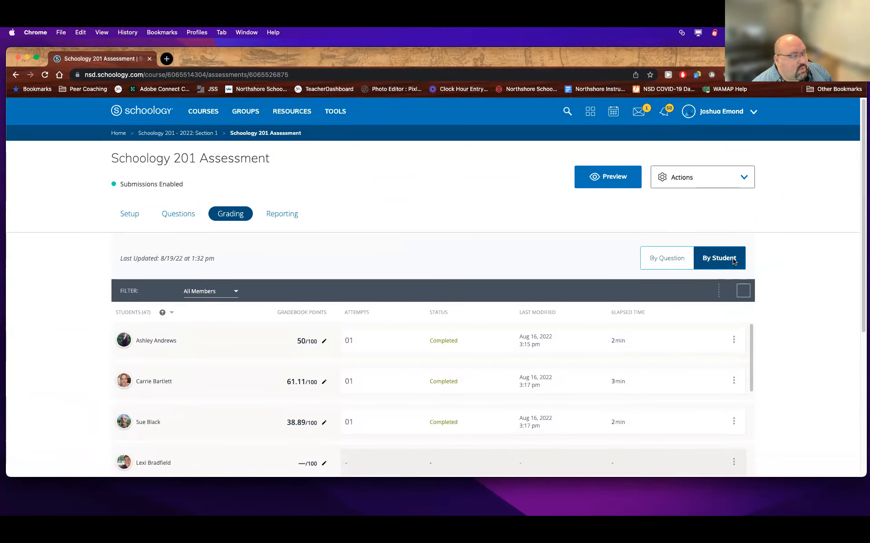
{"action": "left_click", "coordinate": [676, 266]}
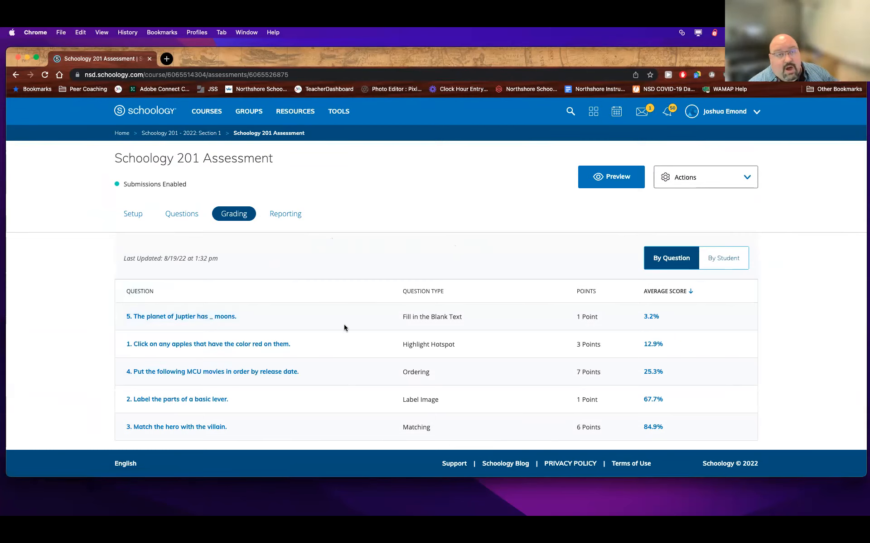
- Open the assessment's reporting, examine the item performance by level for each question, and return to the report overview
{"action": "left_click", "coordinate": [287, 217]}
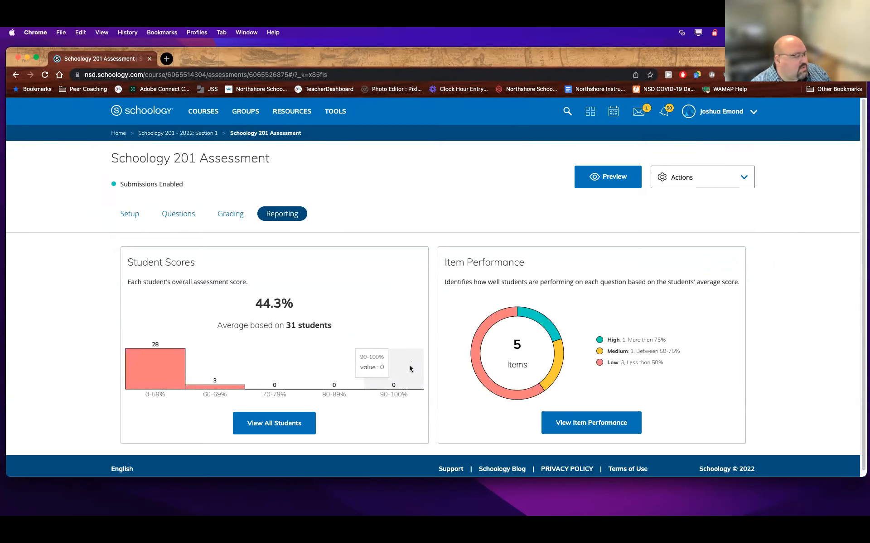
{"action": "scroll", "coordinate": [436, 445], "scroll_direction": "down", "scroll_amount": 1}
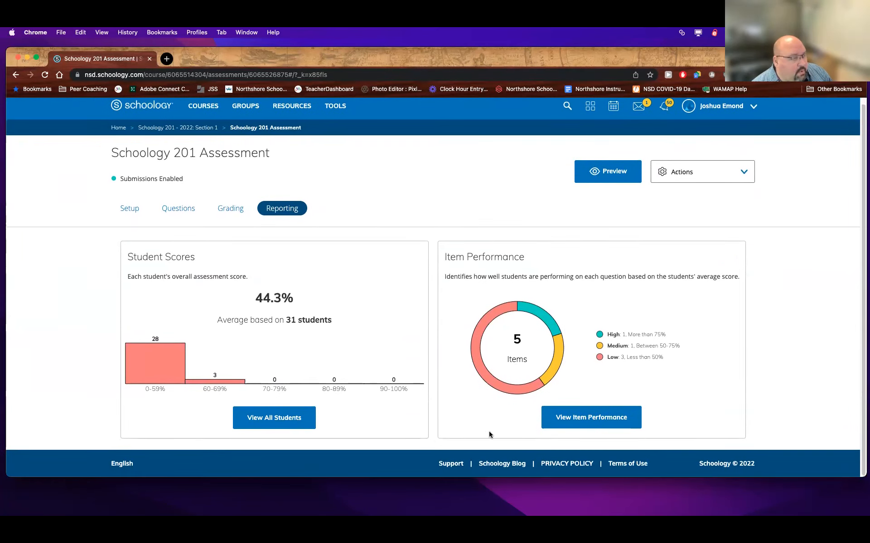
{"action": "left_click", "coordinate": [567, 415]}
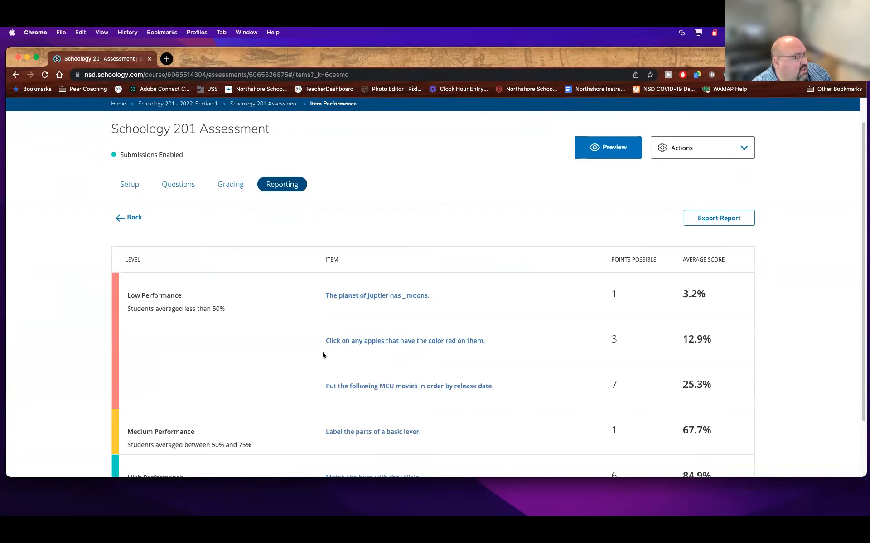
{"action": "scroll", "coordinate": [272, 376], "scroll_direction": "down", "scroll_amount": 3}
{"action": "scroll", "coordinate": [290, 382], "scroll_direction": "up", "scroll_amount": 3}
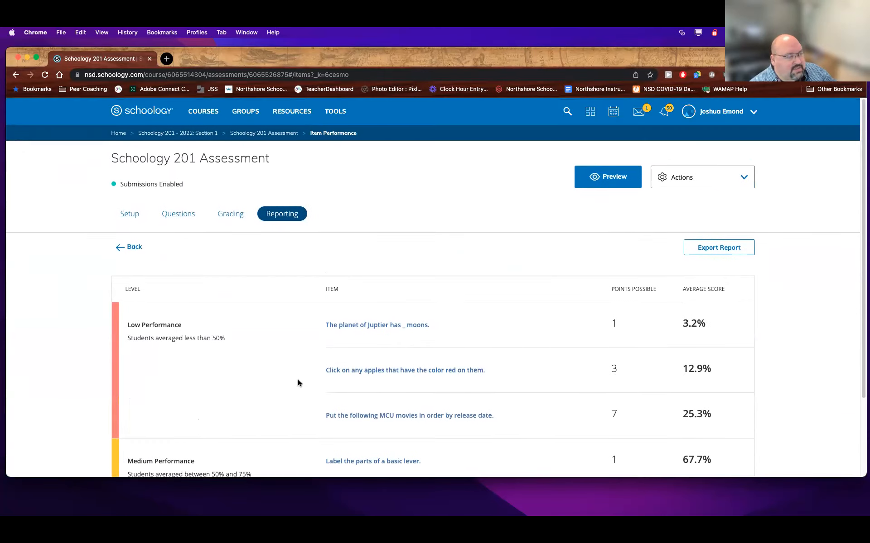
{"action": "scroll", "coordinate": [303, 365], "scroll_direction": "down", "scroll_amount": 1}
{"action": "scroll", "coordinate": [272, 399], "scroll_direction": "down", "scroll_amount": 3}
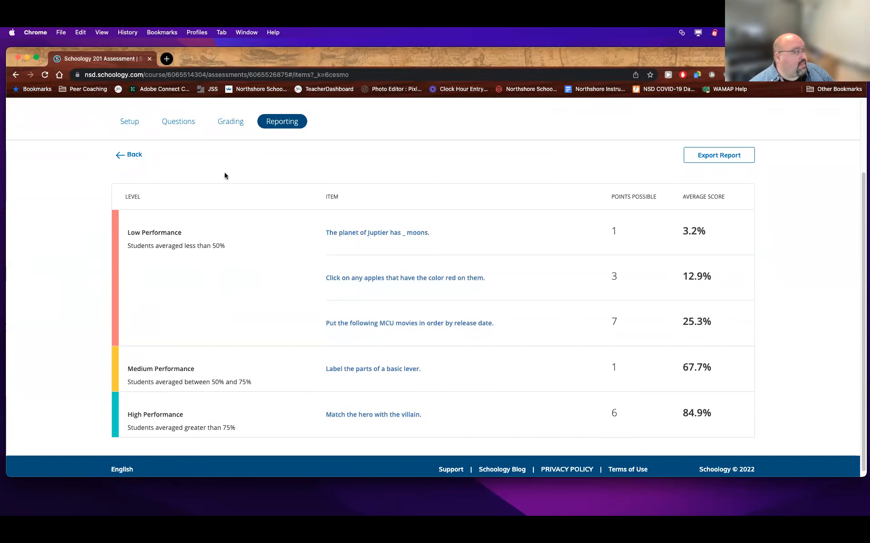
{"action": "left_click", "coordinate": [128, 155]}
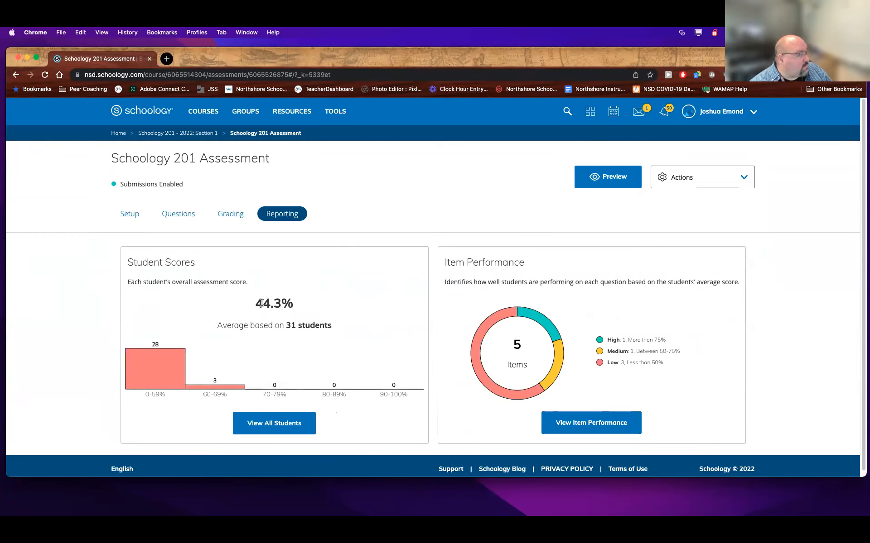
- Return to the Schoology 201 - 2022: Section 1 materials and start a new assessment named "Assessment #3"
{"action": "left_click", "coordinate": [242, 217]}
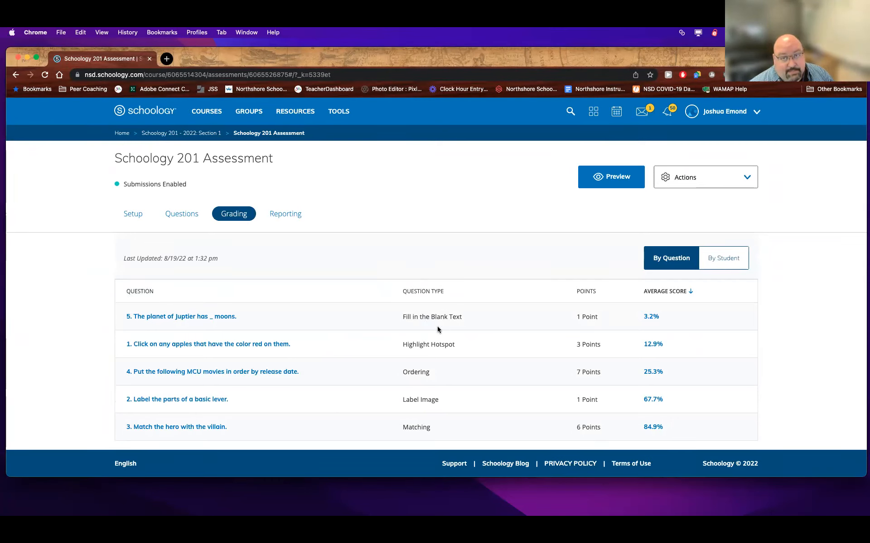
{"action": "left_click", "coordinate": [200, 133]}
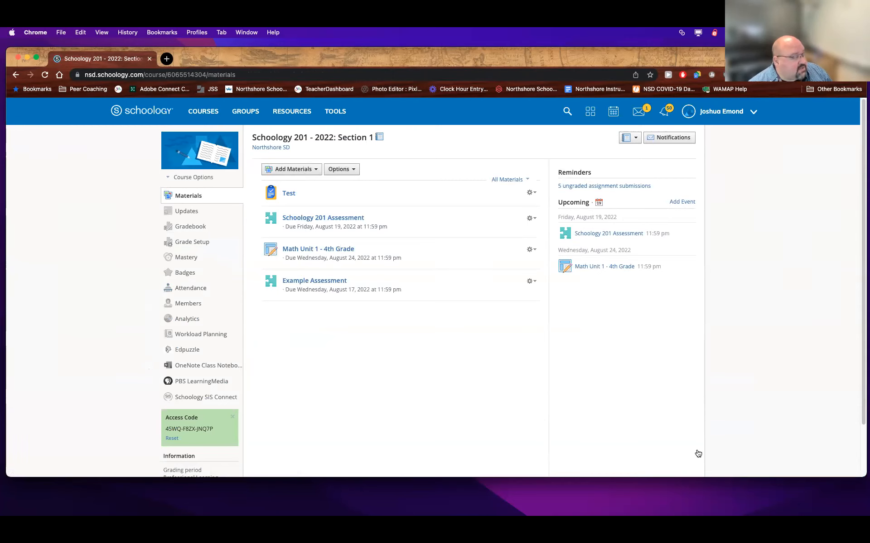
{"action": "left_click", "coordinate": [297, 174]}
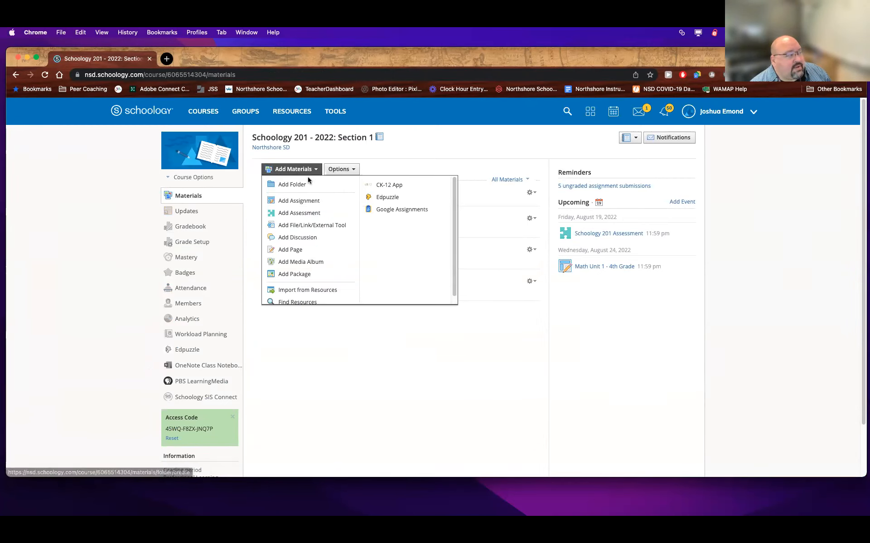
{"action": "left_click", "coordinate": [324, 216]}
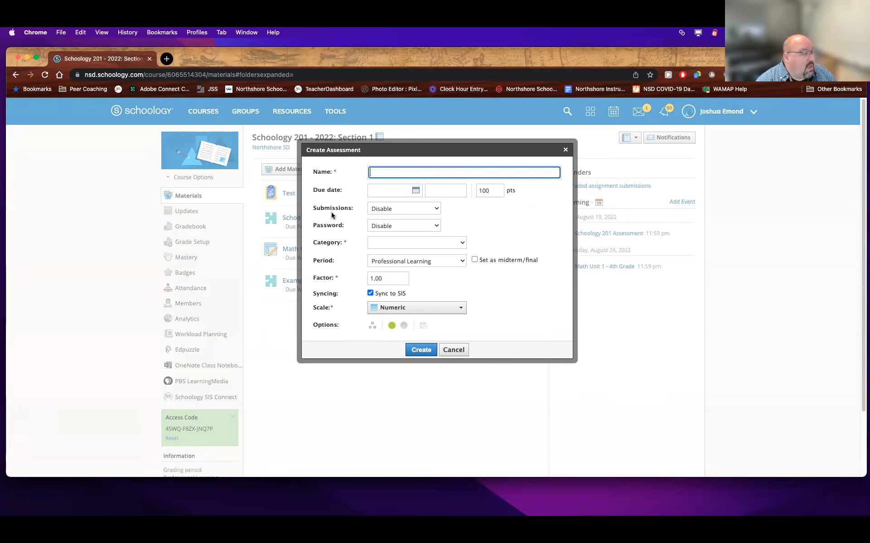
{"action": "type", "text": "Ex"}
{"action": "key", "text": "BackSpace"}
{"action": "key", "text": "BackSpace"}
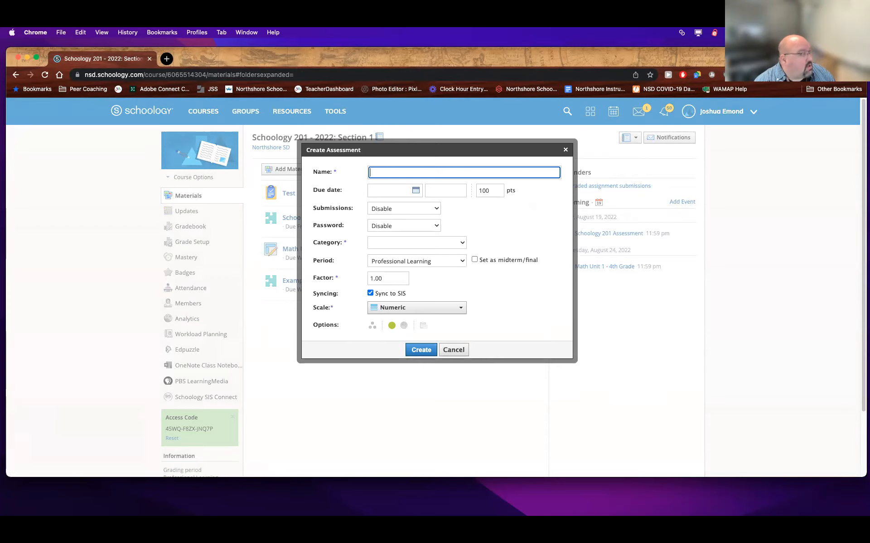
{"action": "type", "text": "Assess"}
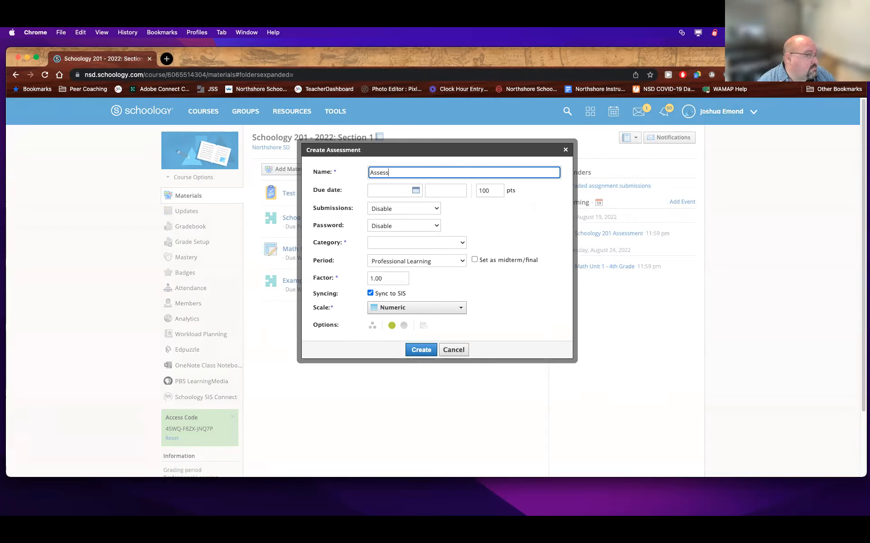
{"action": "type", "text": "ment #3"}
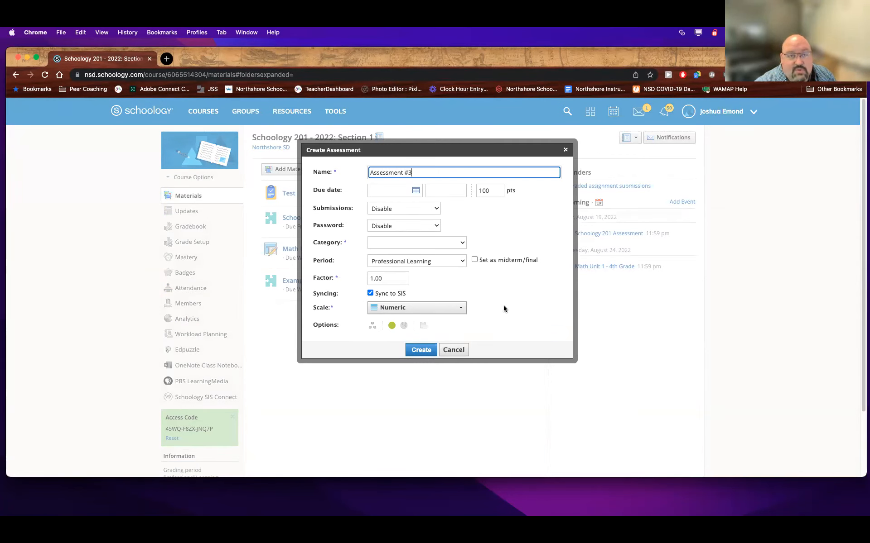
- Set the assessment's due date to 8/26/22 and its value to 25 points
{"action": "left_click", "coordinate": [413, 193]}
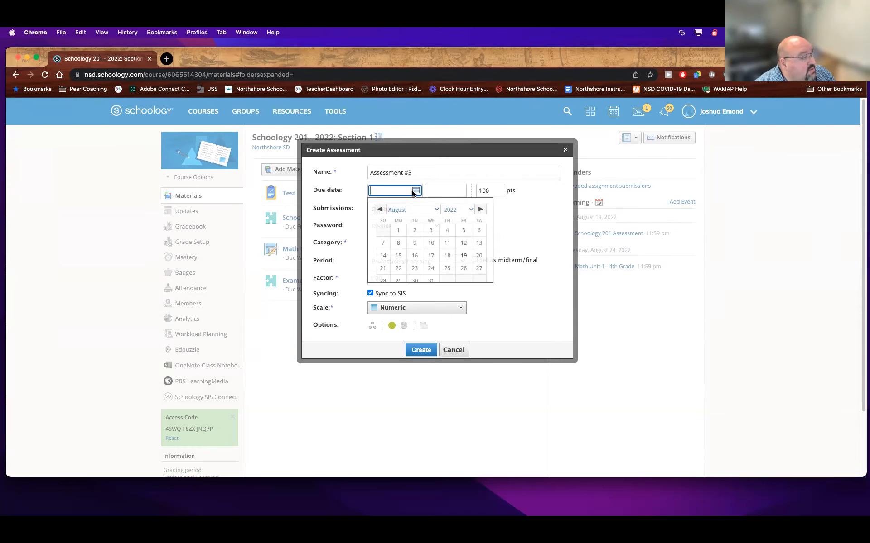
{"action": "left_click", "coordinate": [464, 269]}
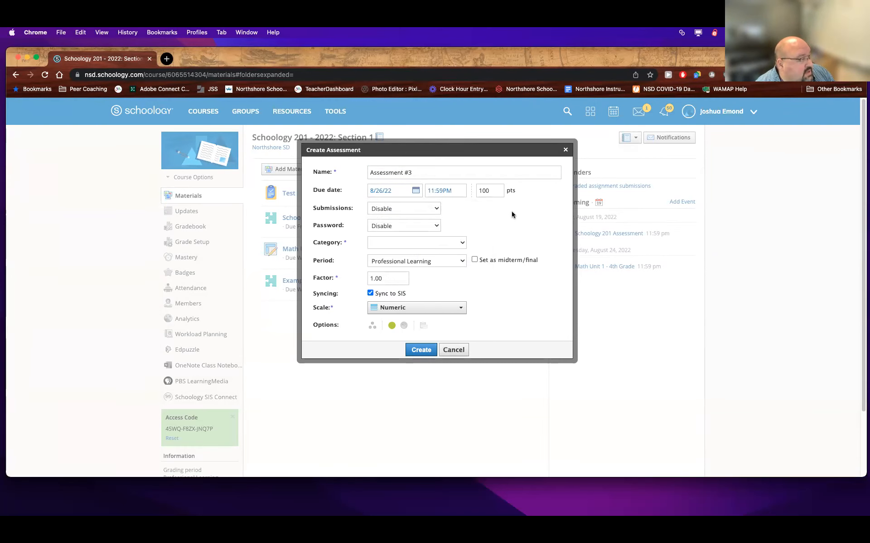
{"action": "left_click", "coordinate": [495, 192]}
{"action": "key", "text": "BackSpace"}
{"action": "key", "text": "BackSpace"}
{"action": "key", "text": "BackSpace"}
{"action": "type", "text": "25"}
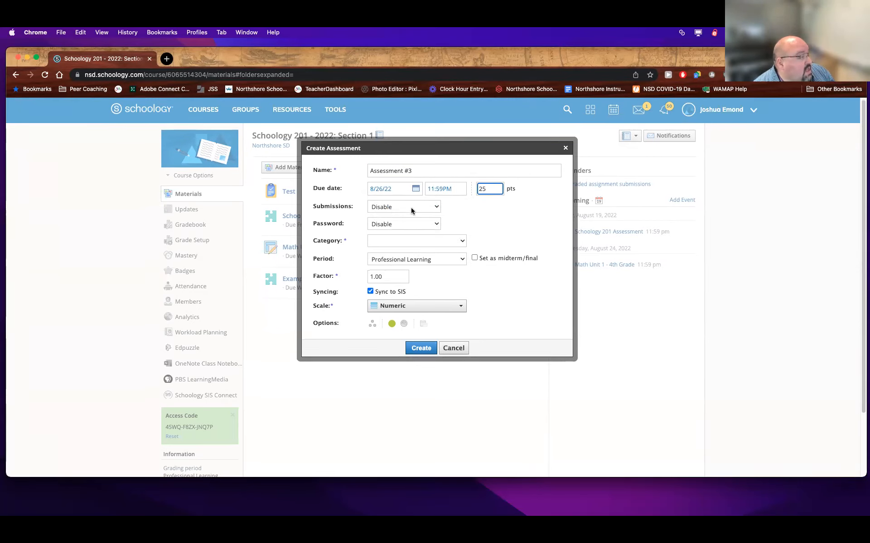
- Try the "Enable until..." and "Enable from... until..." options for the assessment's submissions
{"action": "left_click", "coordinate": [411, 210]}
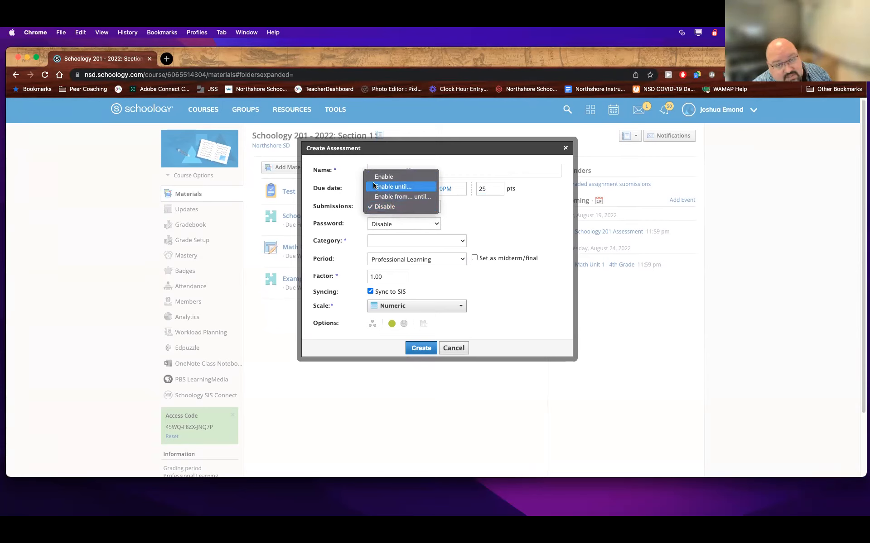
{"action": "left_click", "coordinate": [403, 189]}
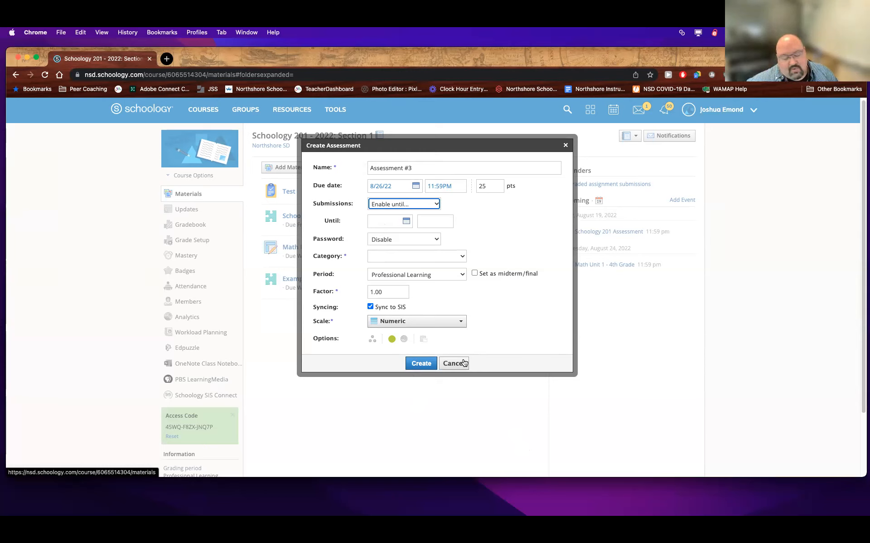
{"action": "left_click", "coordinate": [425, 205]}
{"action": "left_click", "coordinate": [426, 214]}
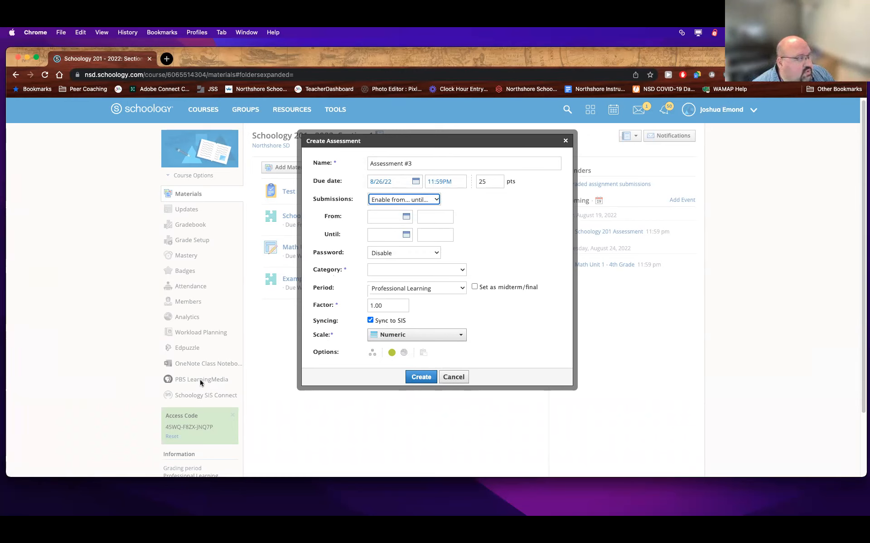
- Set the assessment's submissions to Enable and keep its password option at Disable
{"action": "left_click", "coordinate": [404, 204]}
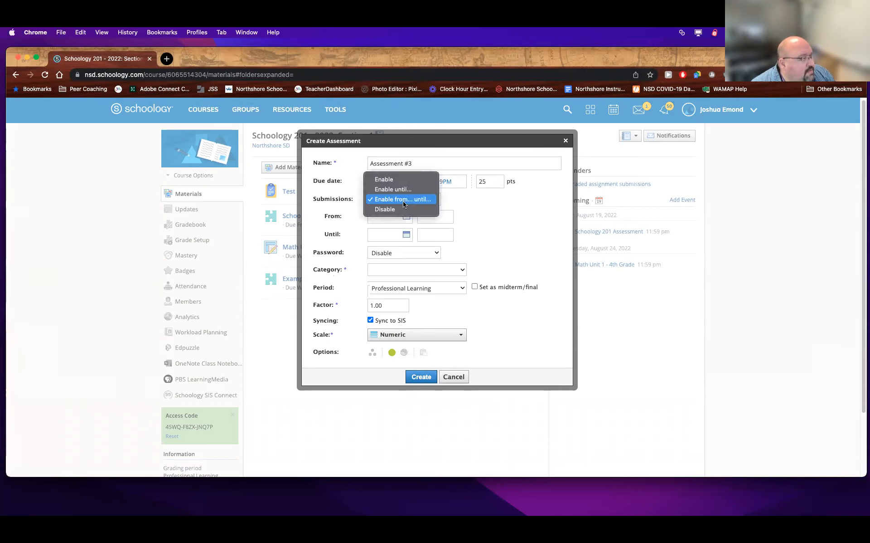
{"action": "left_click", "coordinate": [382, 180]}
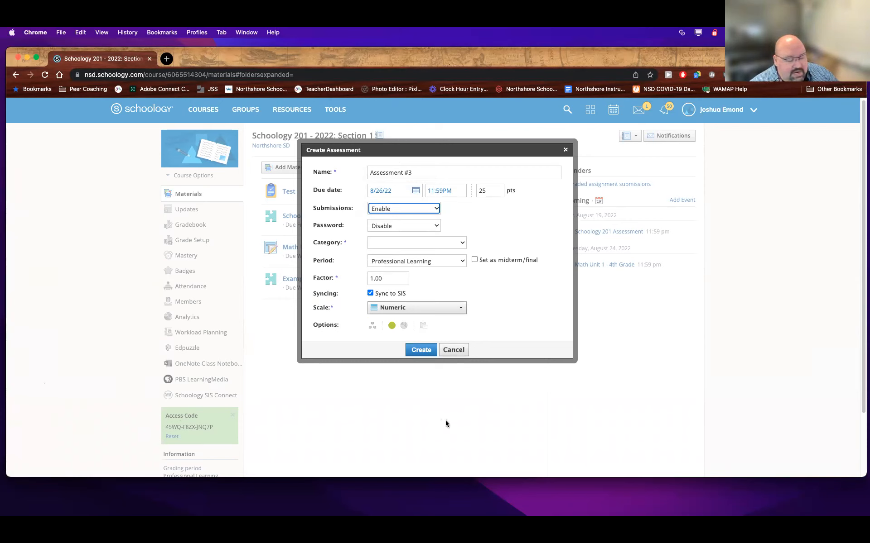
{"action": "left_click", "coordinate": [412, 228]}
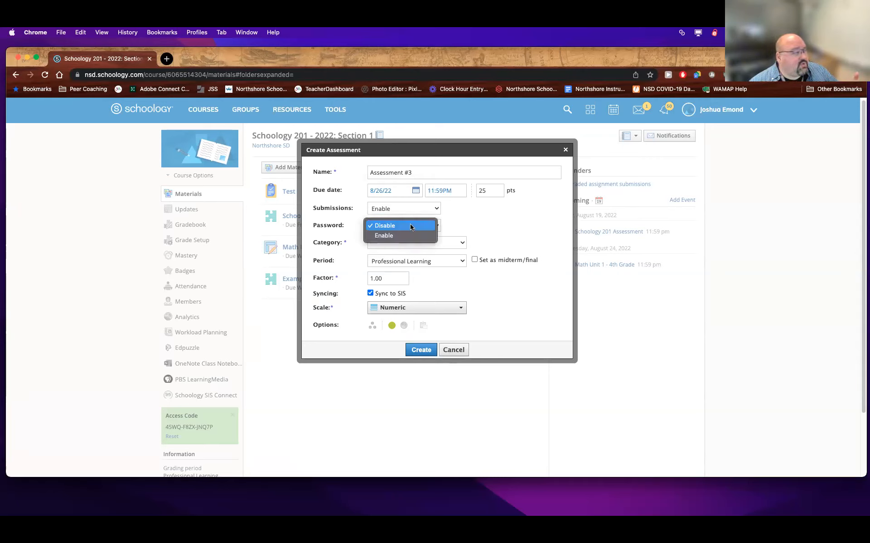
{"action": "left_click", "coordinate": [412, 226]}
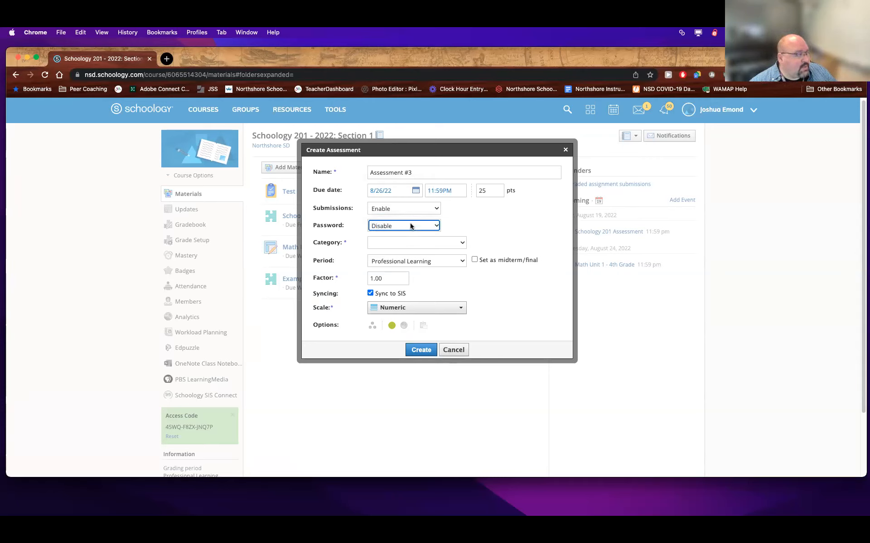
- Assign the assessment to the Homework category and create it
{"action": "left_click", "coordinate": [404, 243]}
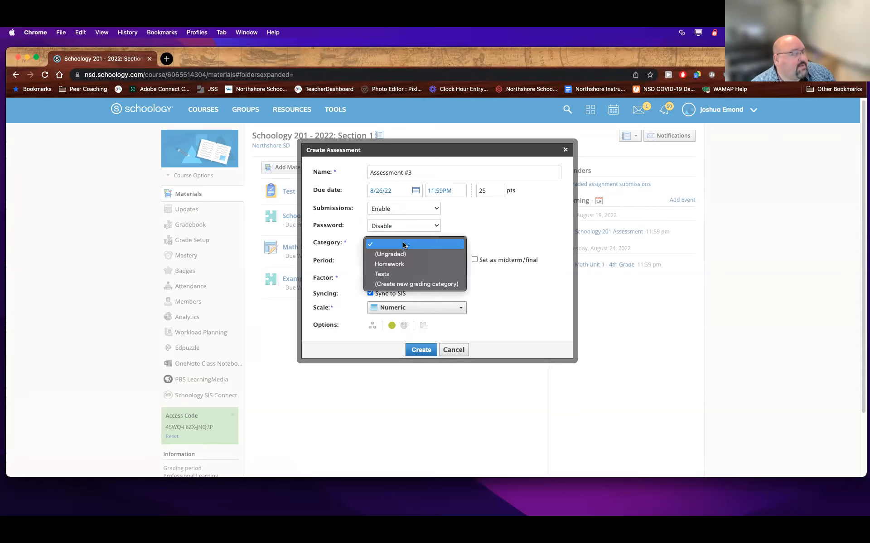
{"action": "left_click", "coordinate": [388, 266]}
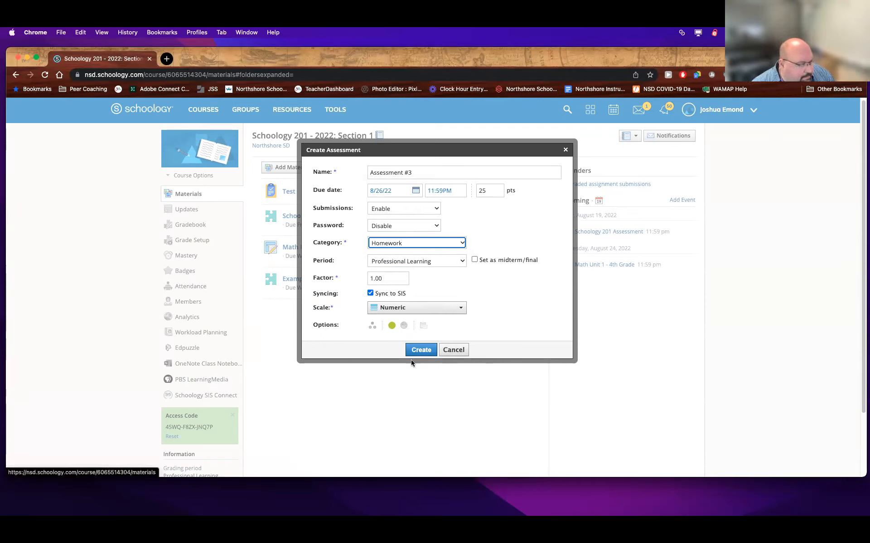
{"action": "left_click", "coordinate": [422, 350]}
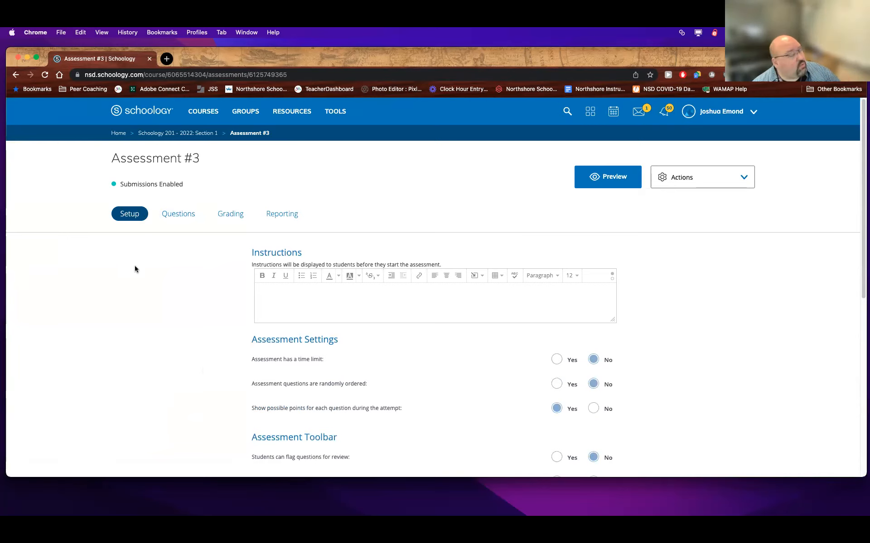
- Look over the new assessment's setup page, covering the instructions field, assessment settings and assessment toolbar options
{"action": "scroll", "coordinate": [131, 220], "scroll_direction": "down", "scroll_amount": 1}
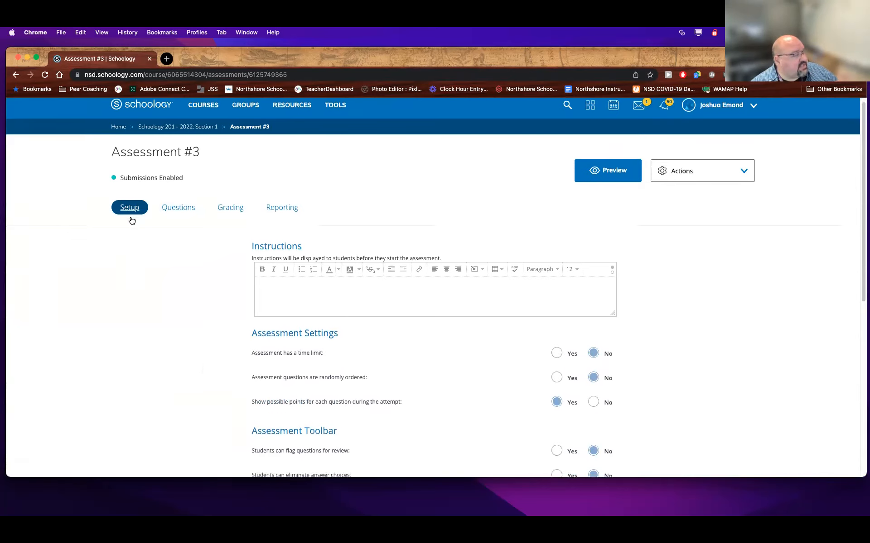
{"action": "scroll", "coordinate": [131, 220], "scroll_direction": "down", "scroll_amount": 1}
{"action": "scroll", "coordinate": [132, 216], "scroll_direction": "down", "scroll_amount": 5}
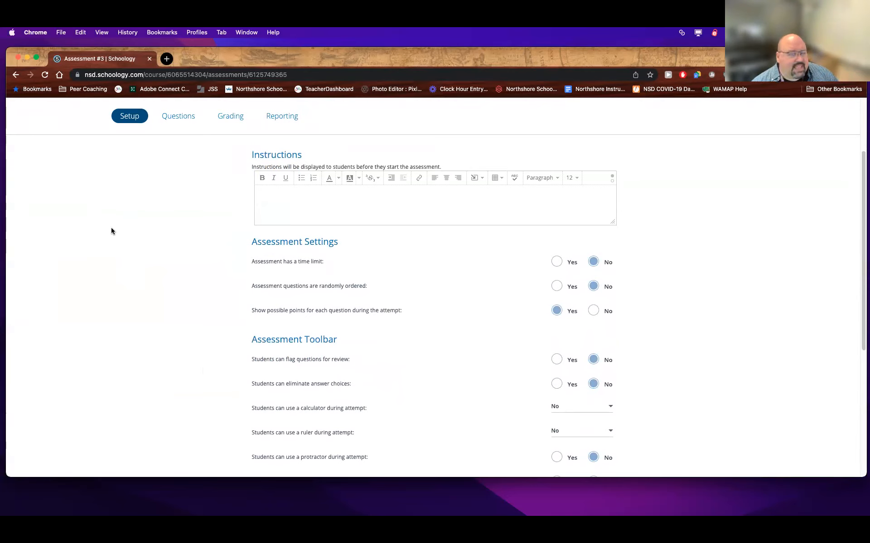
{"action": "left_click", "coordinate": [329, 219]}
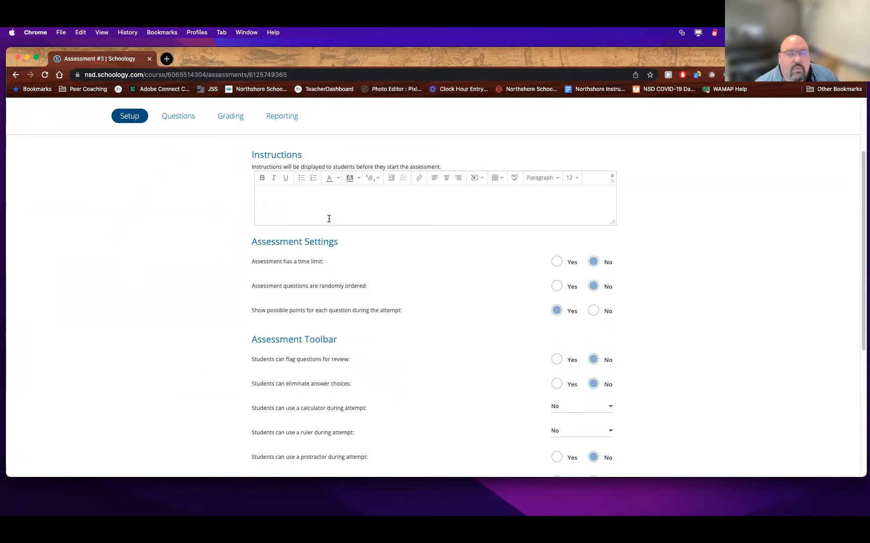
- Try a 30-minute time limit for the assessment, and set the time limit back to No
{"action": "left_click", "coordinate": [329, 219]}
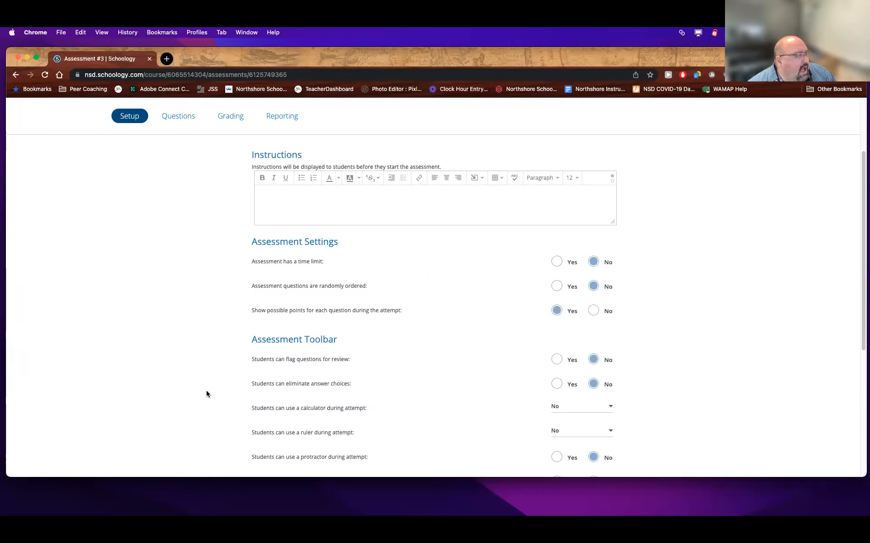
{"action": "left_click", "coordinate": [368, 223]}
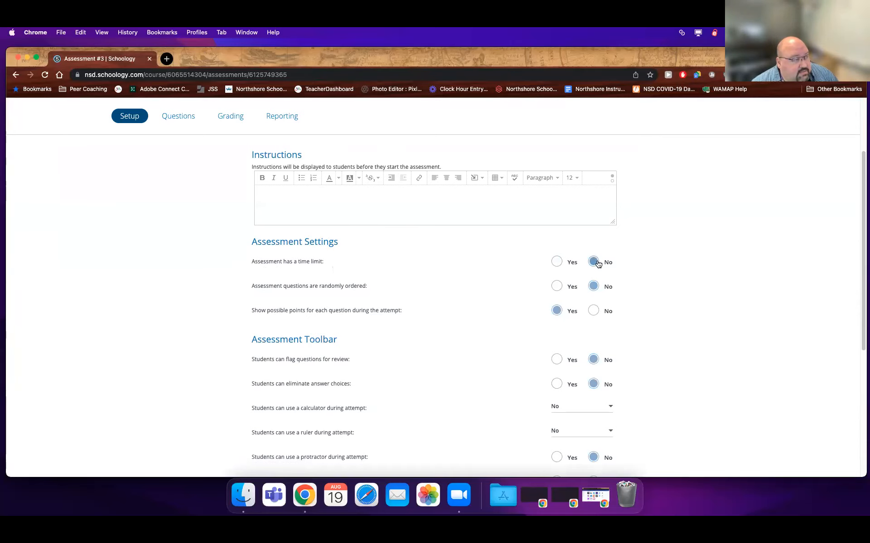
{"action": "left_click", "coordinate": [558, 263]}
{"action": "left_click", "coordinate": [574, 284]}
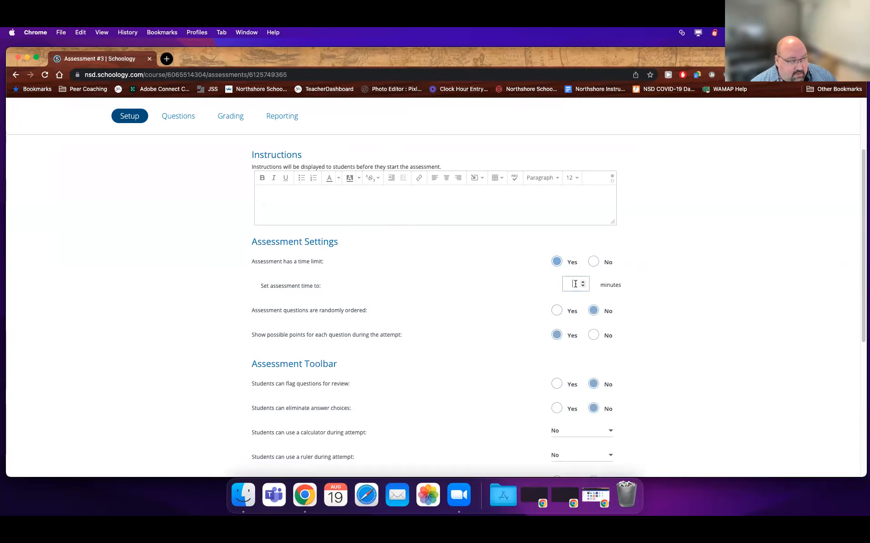
{"action": "type", "text": "30"}
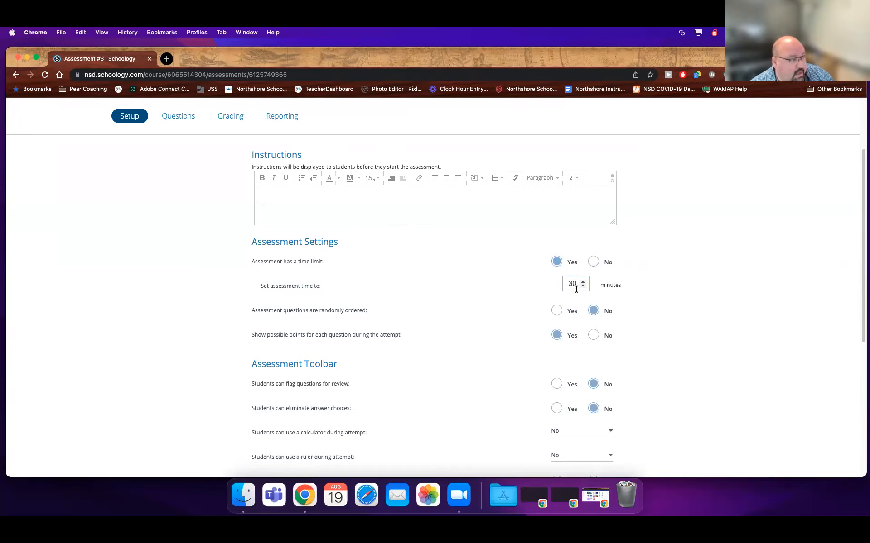
{"action": "left_click", "coordinate": [593, 262]}
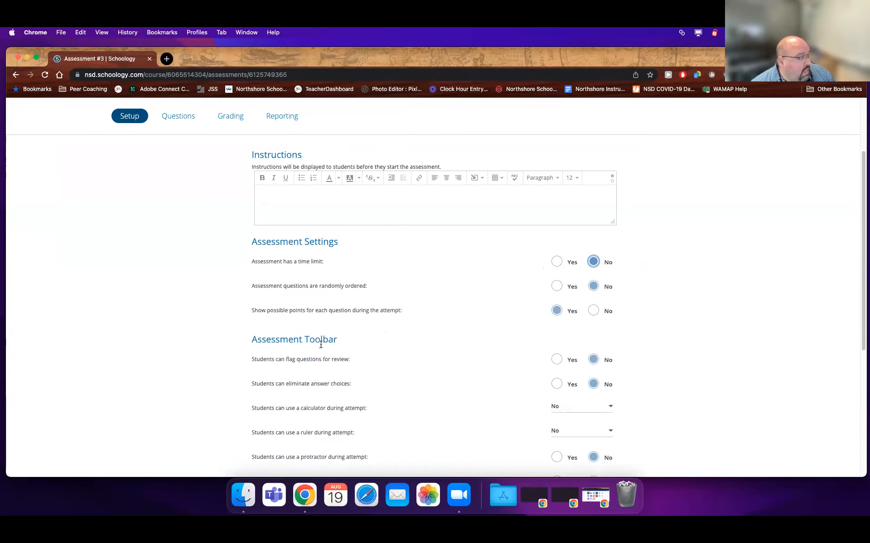
- Set the questions to be randomly ordered, and allow students to flag questions for review and eliminate answer choices
{"action": "left_click", "coordinate": [556, 287]}
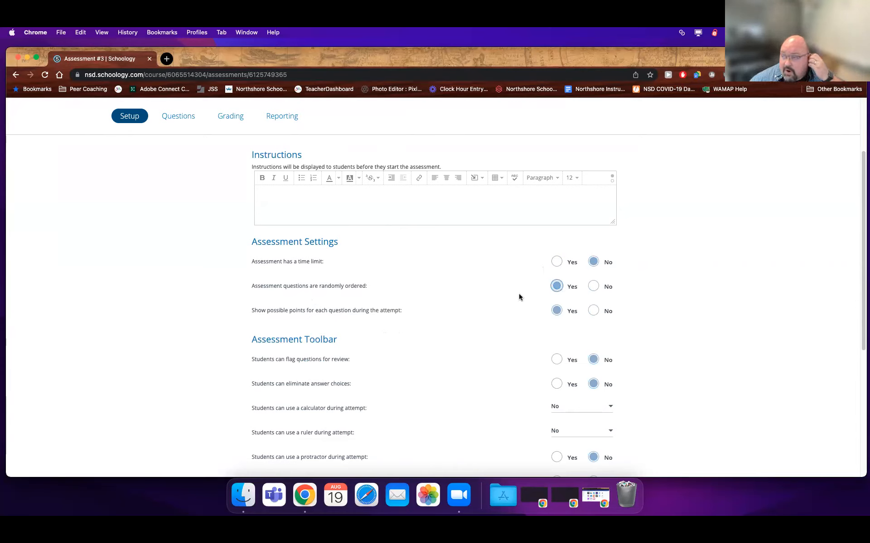
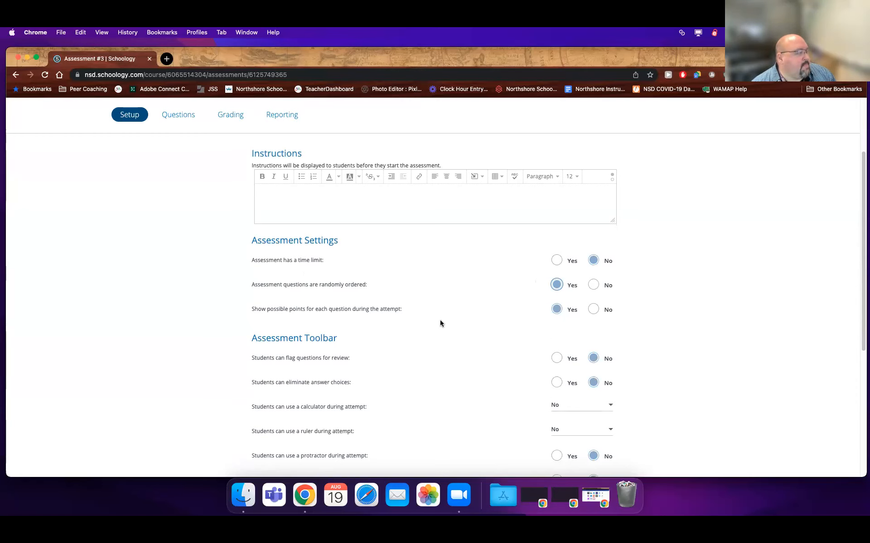
{"action": "scroll", "coordinate": [439, 320], "scroll_direction": "down", "scroll_amount": 5}
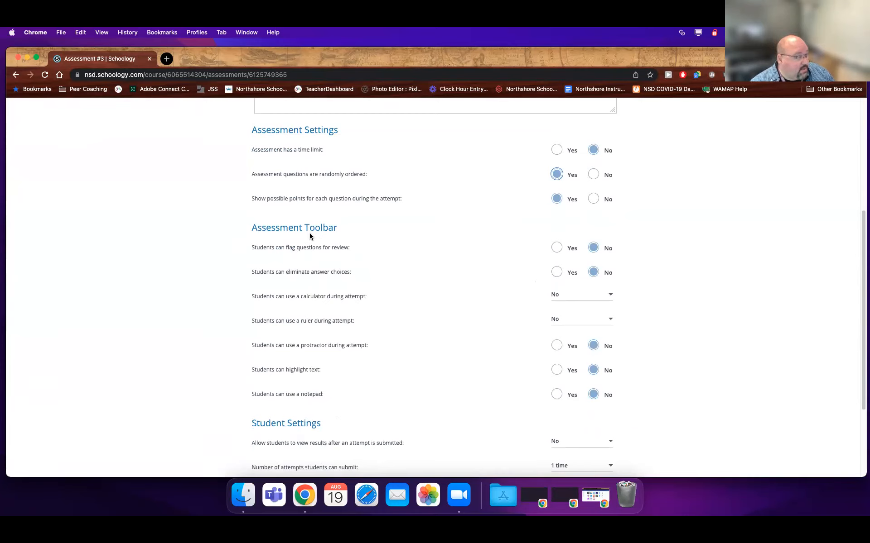
{"action": "left_click", "coordinate": [552, 248]}
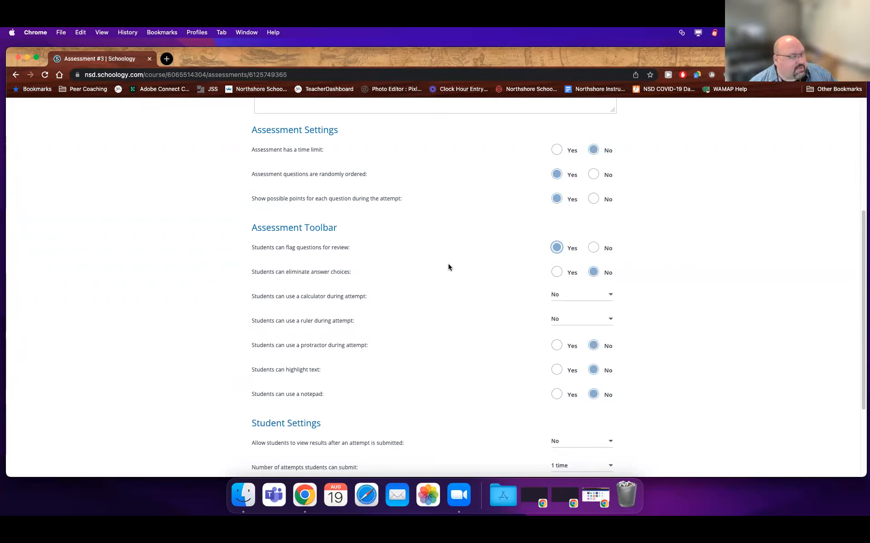
{"action": "left_click", "coordinate": [556, 271]}
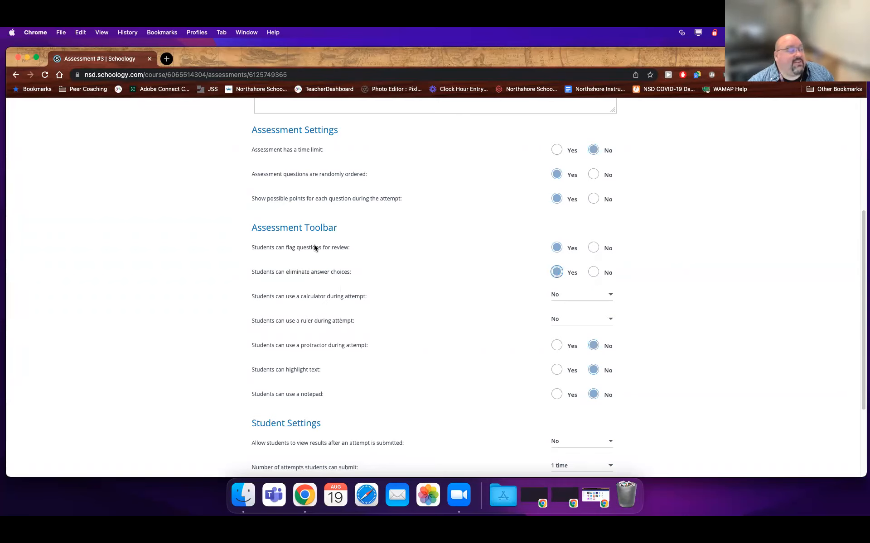
- Check the calculator and ruler choices, keeping both at No, and allow students to highlight text
{"action": "left_click", "coordinate": [609, 296]}
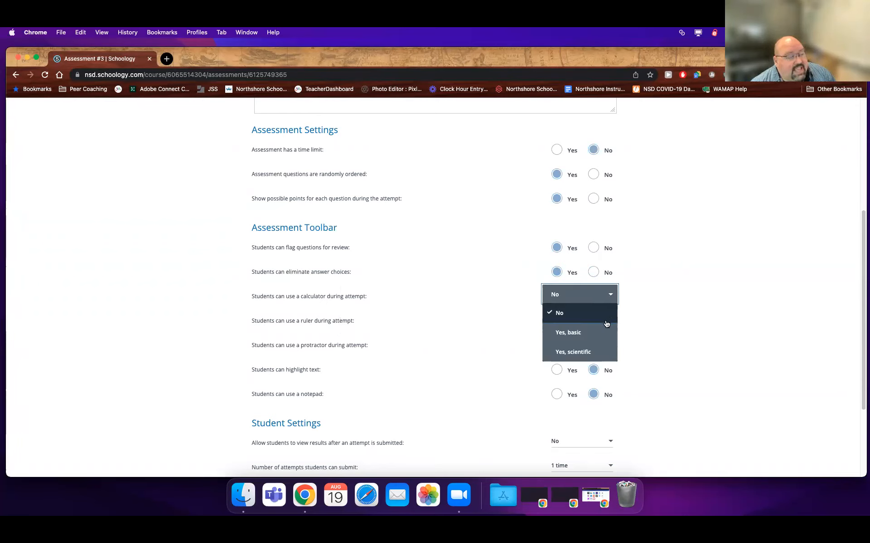
{"action": "left_click", "coordinate": [696, 307]}
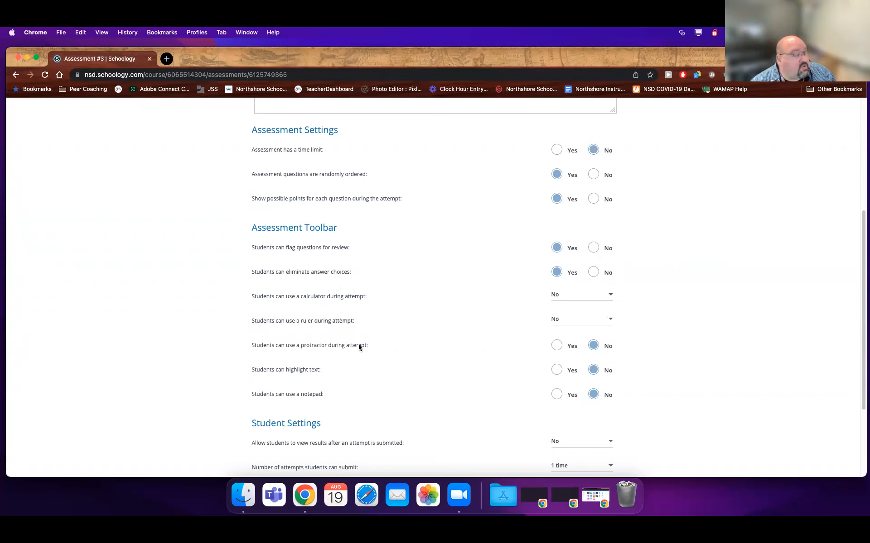
{"action": "left_click", "coordinate": [609, 319]}
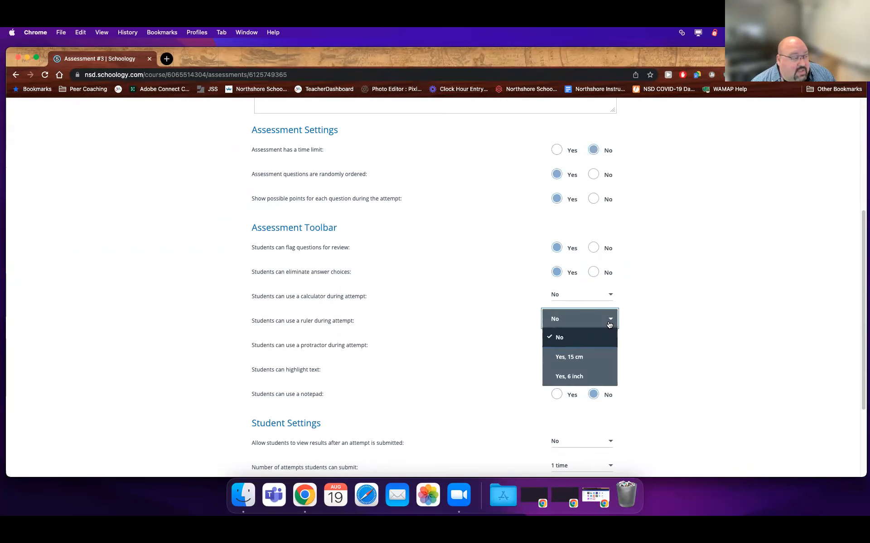
{"action": "left_click", "coordinate": [636, 325]}
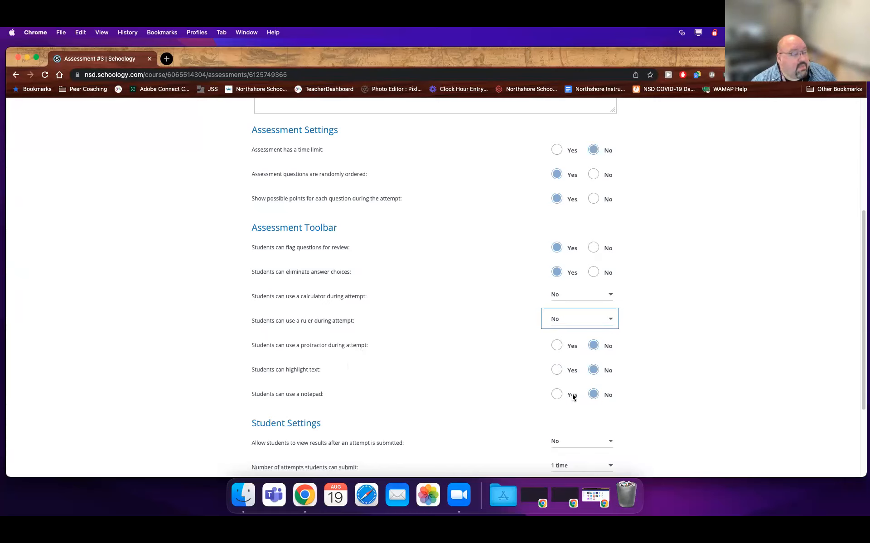
{"action": "left_click", "coordinate": [557, 370]}
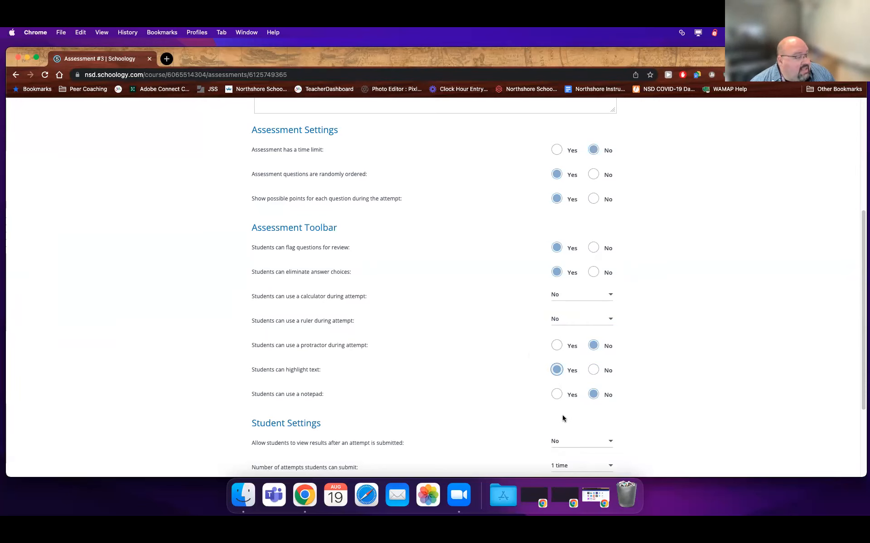
- Set the option for students to view results after an attempt is submitted to Yes
{"action": "scroll", "coordinate": [474, 394], "scroll_direction": "down", "scroll_amount": 3}
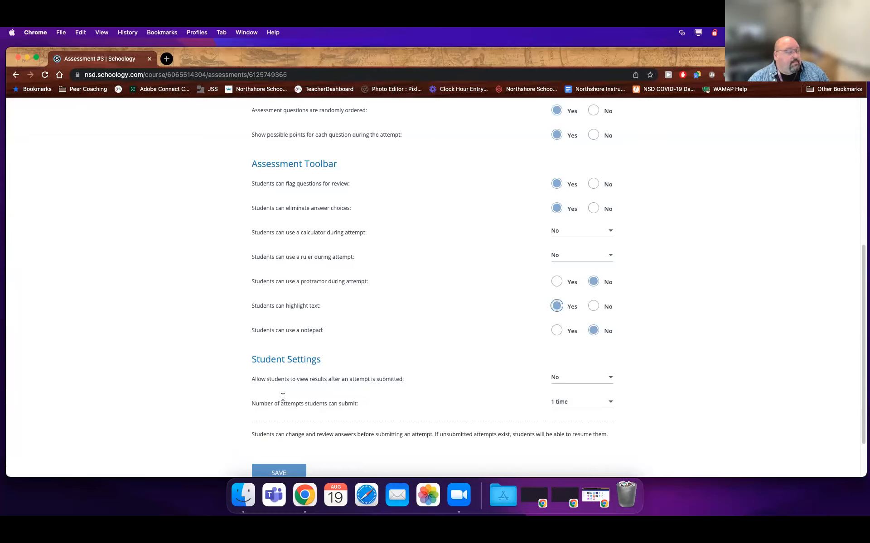
{"action": "scroll", "coordinate": [566, 378], "scroll_direction": "down", "scroll_amount": 1}
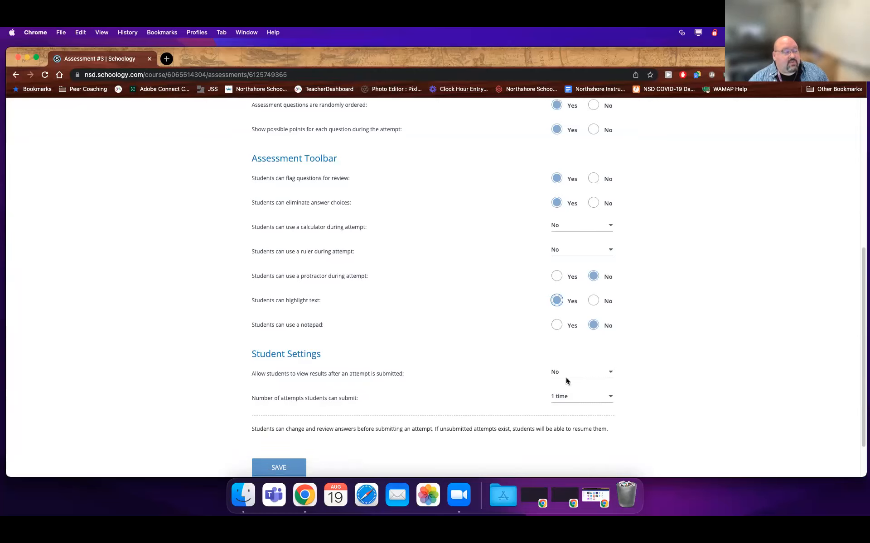
{"action": "left_click", "coordinate": [595, 374]}
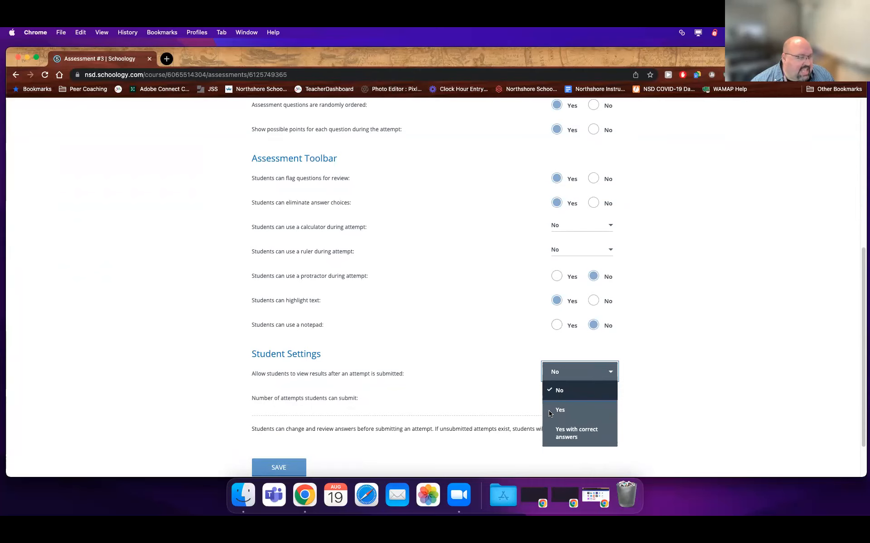
{"action": "scroll", "coordinate": [694, 369], "scroll_direction": "down", "scroll_amount": 1}
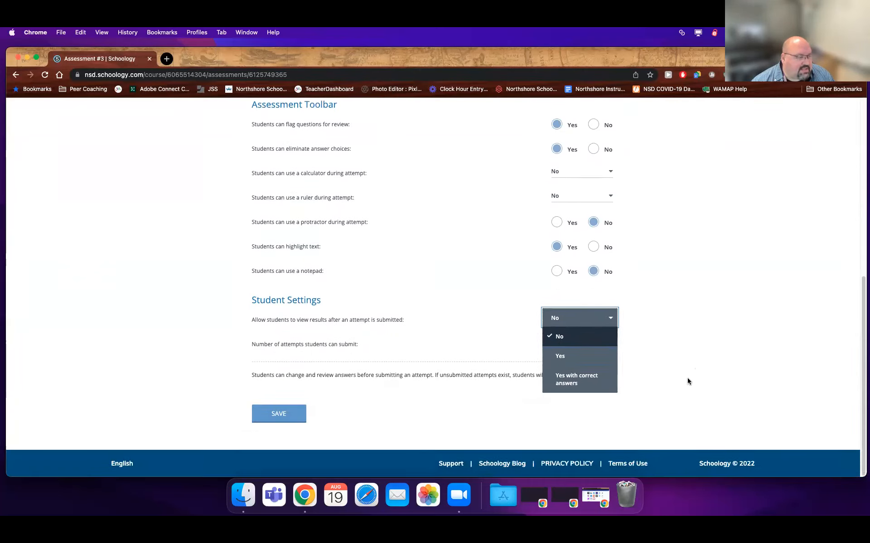
{"action": "scroll", "coordinate": [695, 369], "scroll_direction": "up", "scroll_amount": 3}
{"action": "left_click", "coordinate": [351, 423]}
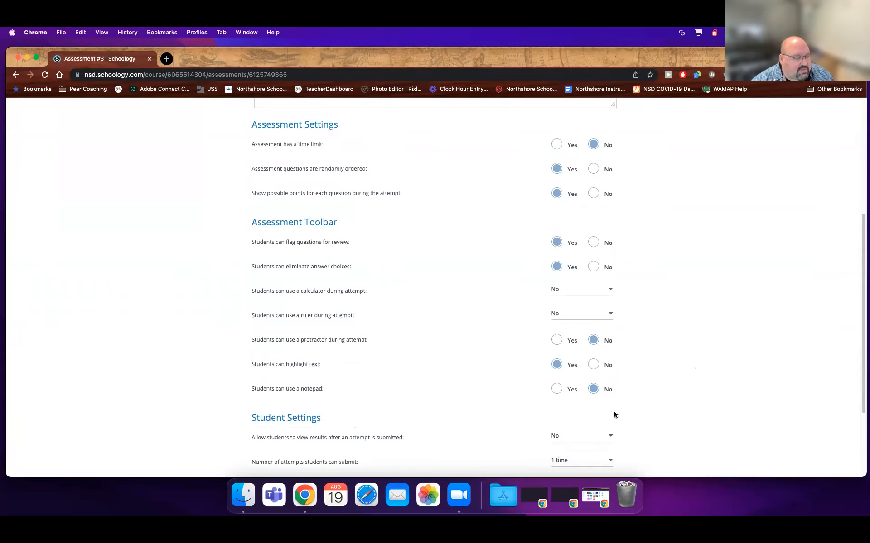
{"action": "scroll", "coordinate": [611, 426], "scroll_direction": "down", "scroll_amount": 3}
{"action": "left_click", "coordinate": [610, 320]}
{"action": "left_click", "coordinate": [583, 355]}
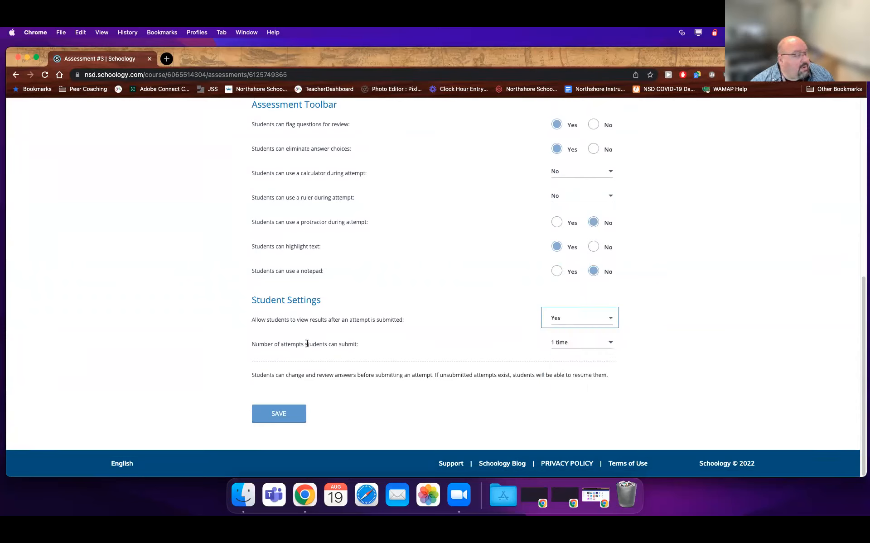
- Allow students to submit 3 attempts and keep the final grade determined by Highest Score
{"action": "left_click", "coordinate": [609, 343]}
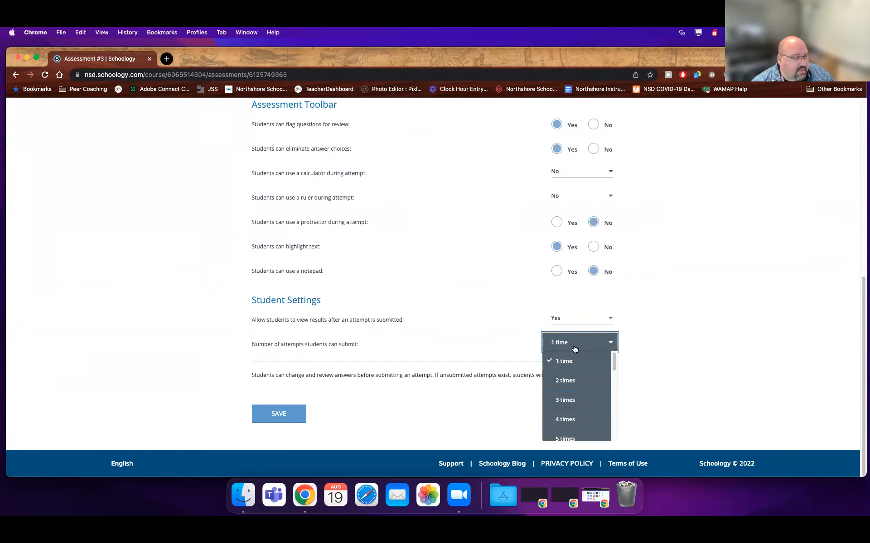
{"action": "scroll", "coordinate": [574, 389], "scroll_direction": "down", "scroll_amount": 10}
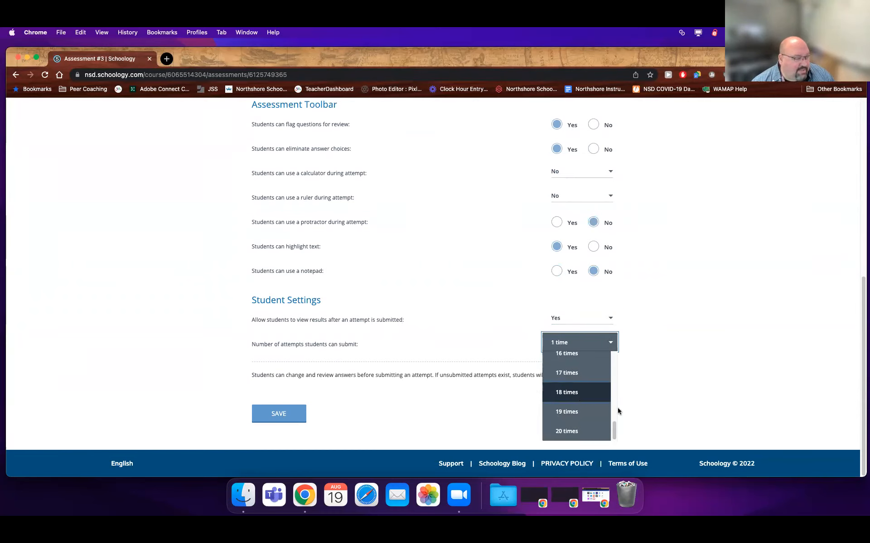
{"action": "left_click_drag", "start_coordinate": [614, 431], "coordinate": [607, 346]}
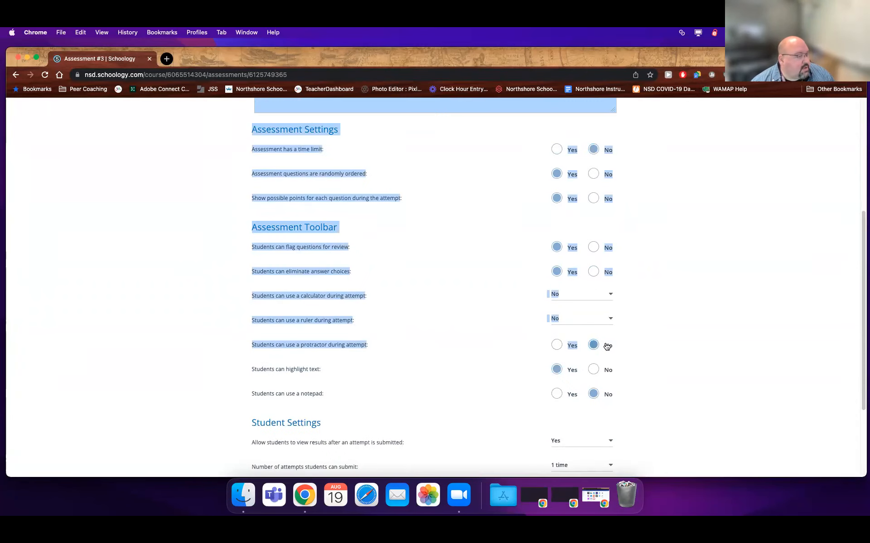
{"action": "left_click", "coordinate": [643, 429]}
{"action": "scroll", "coordinate": [572, 401], "scroll_direction": "down", "scroll_amount": 3}
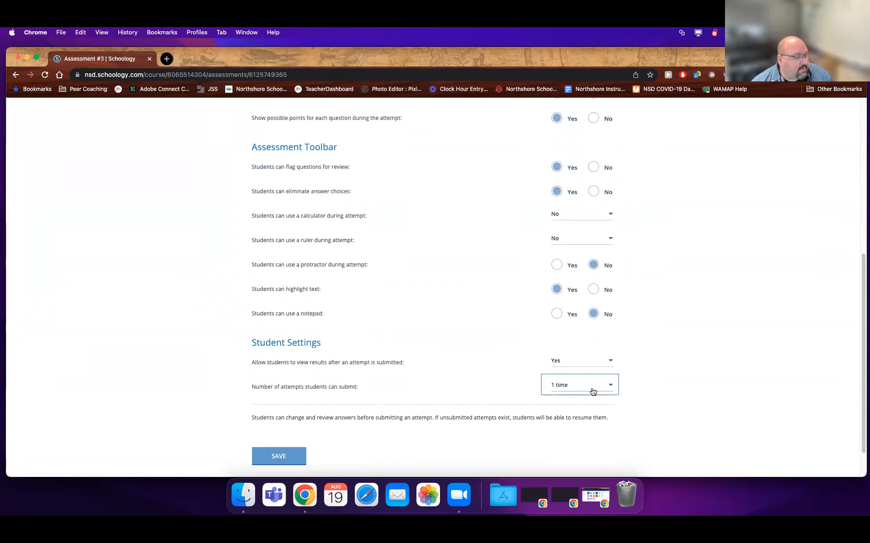
{"action": "left_click", "coordinate": [592, 390]}
{"action": "left_click", "coordinate": [576, 442]}
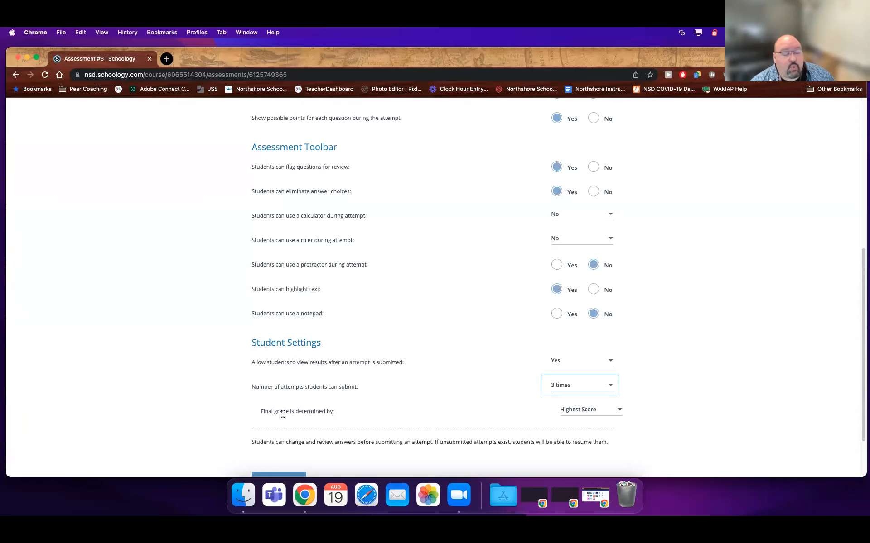
{"action": "left_click", "coordinate": [594, 415]}
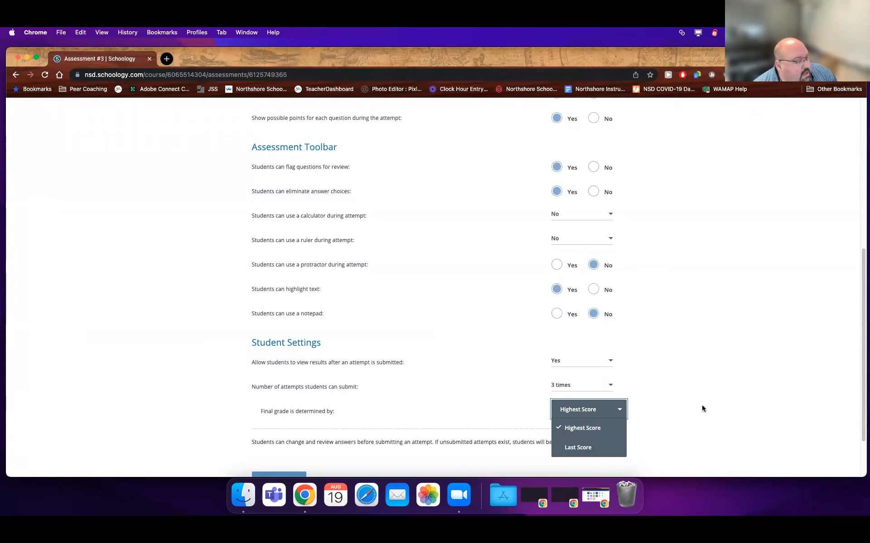
{"action": "left_click", "coordinate": [579, 409]}
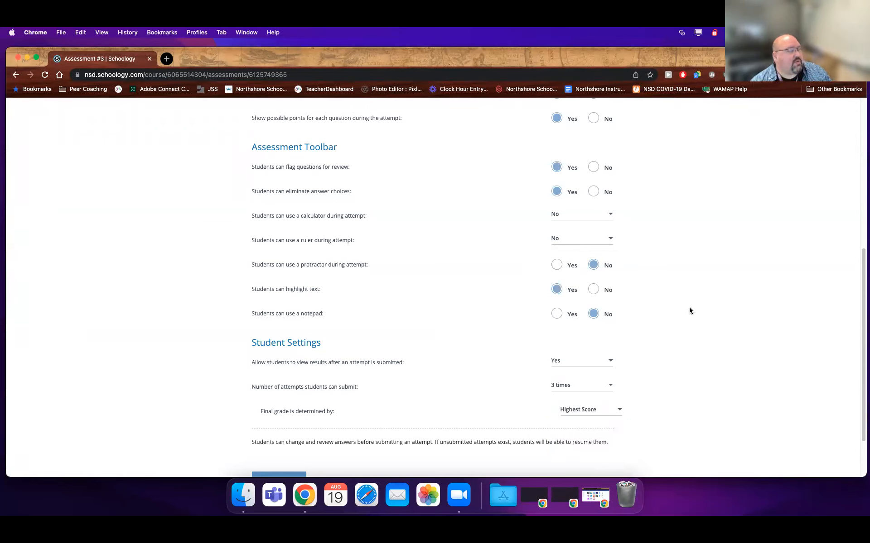
- Open the questions page of Assessment #3 and look over the item types that can be created
{"action": "scroll", "coordinate": [662, 312], "scroll_direction": "up", "scroll_amount": 10}
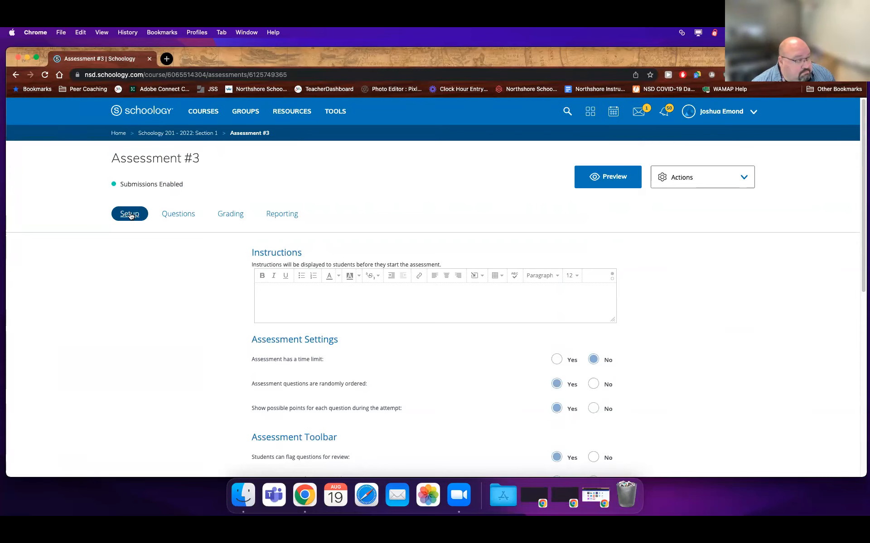
{"action": "scroll", "coordinate": [530, 336], "scroll_direction": "down", "scroll_amount": 1}
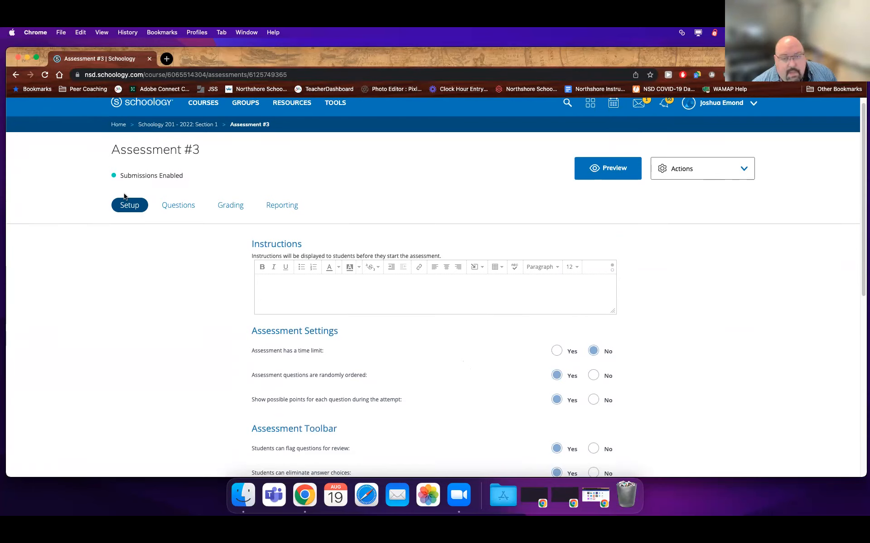
{"action": "left_click", "coordinate": [189, 204]}
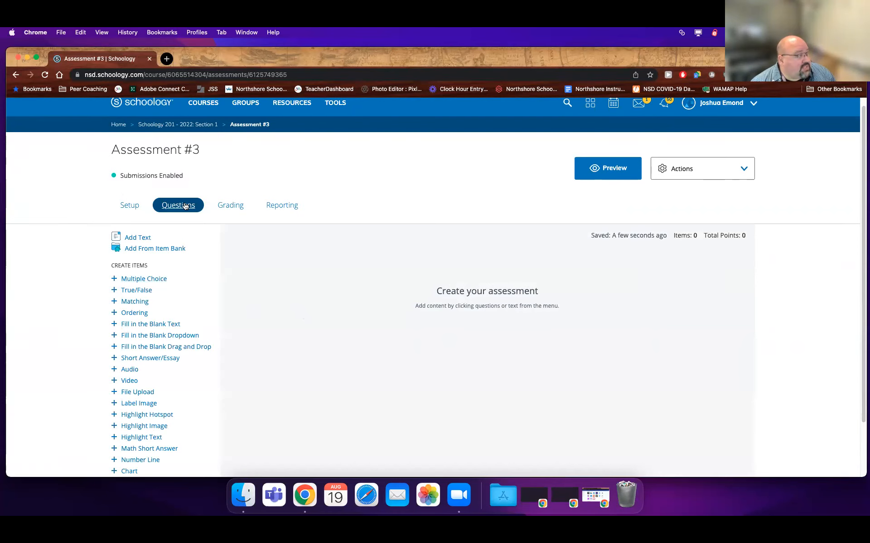
{"action": "scroll", "coordinate": [388, 335], "scroll_direction": "down", "scroll_amount": 1}
{"action": "scroll", "coordinate": [390, 338], "scroll_direction": "down", "scroll_amount": 3}
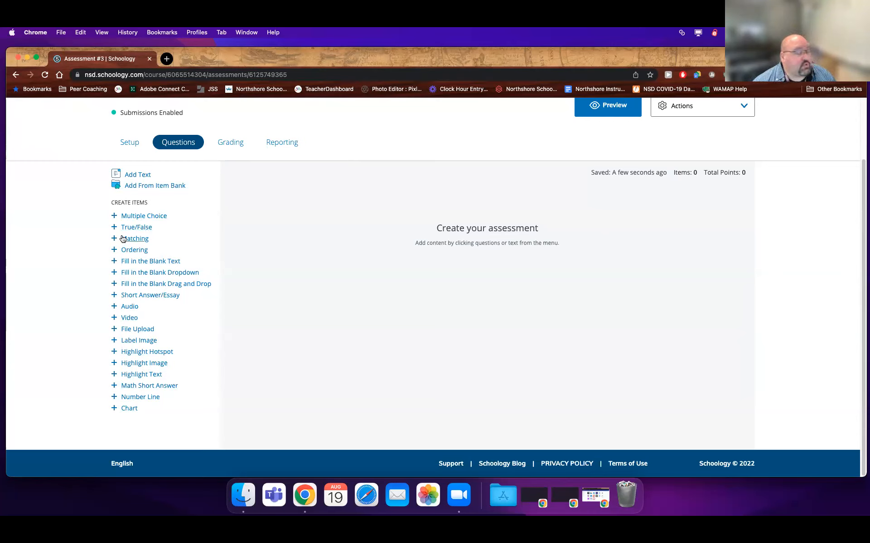
- Create a multiple choice item with the question text "What is the longest river in the USA?"
{"action": "left_click", "coordinate": [162, 216]}
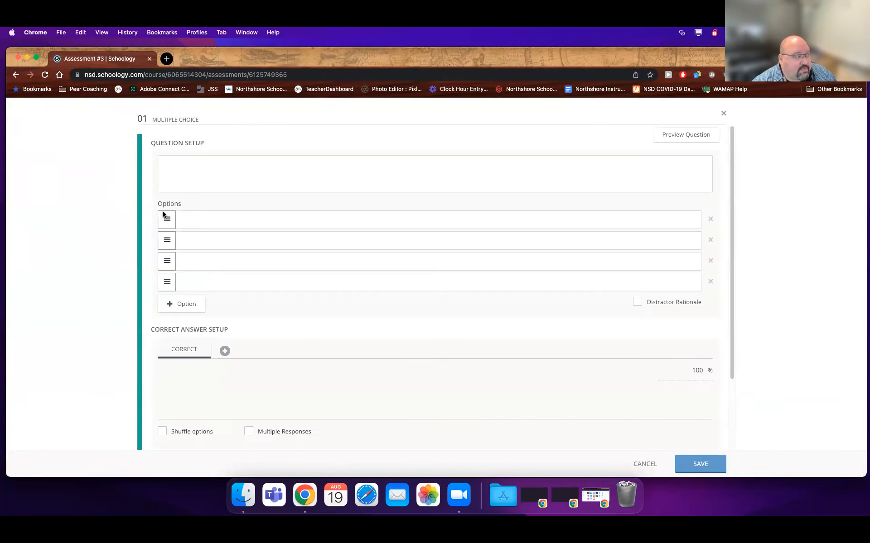
{"action": "left_click", "coordinate": [228, 172]}
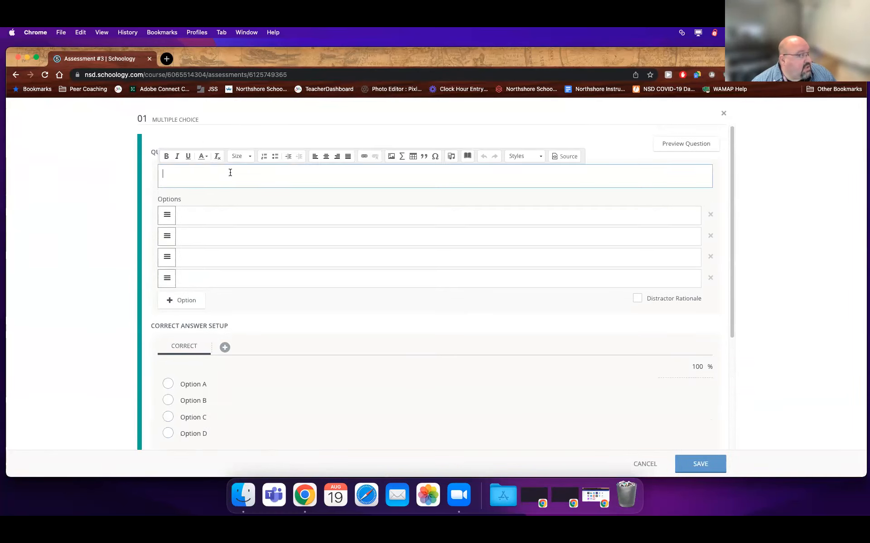
{"action": "left_click", "coordinate": [289, 203]}
{"action": "left_click", "coordinate": [195, 180]}
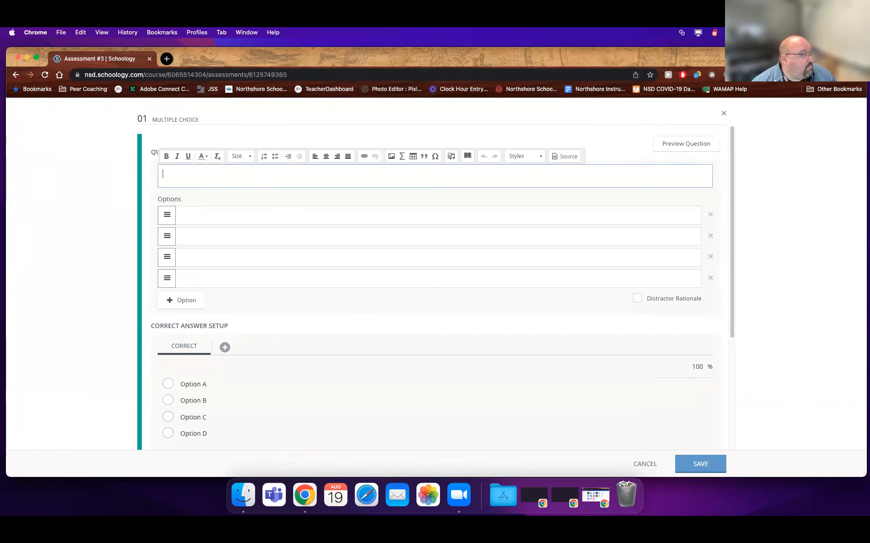
{"action": "left_click", "coordinate": [352, 198]}
{"action": "left_click", "coordinate": [253, 181]}
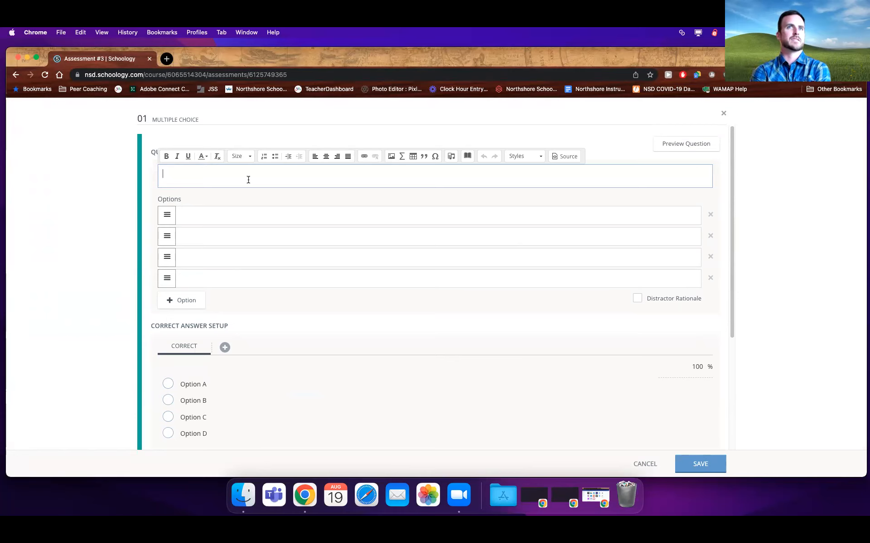
{"action": "type", "text": "Wh"}
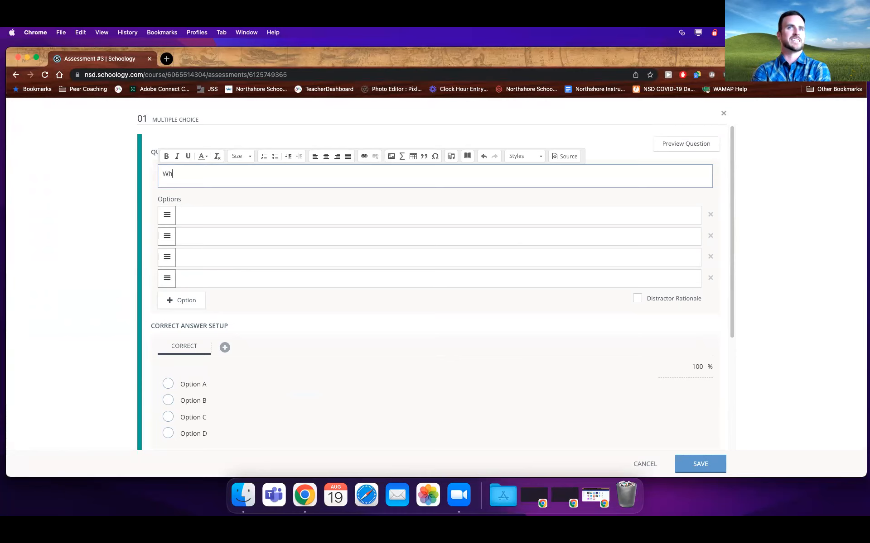
{"action": "type", "text": "at is the"}
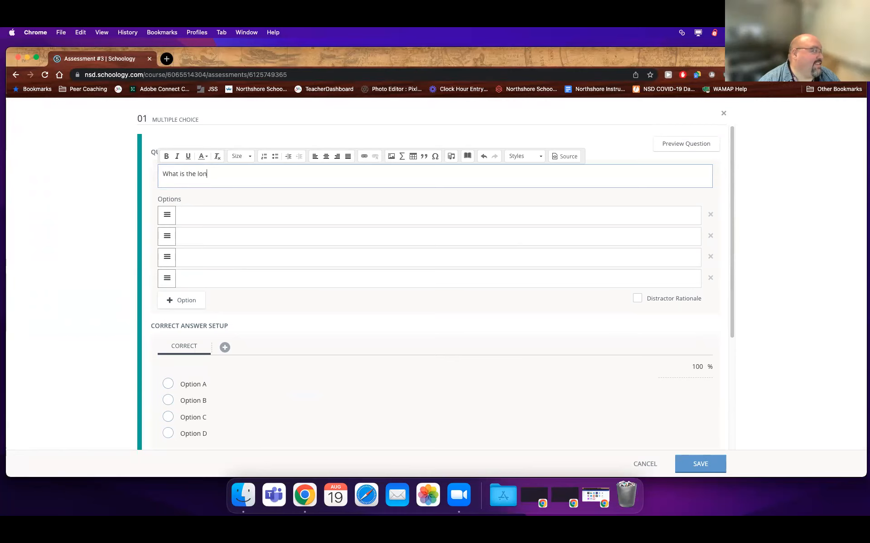
{"action": "type", "text": " longest river in the"}
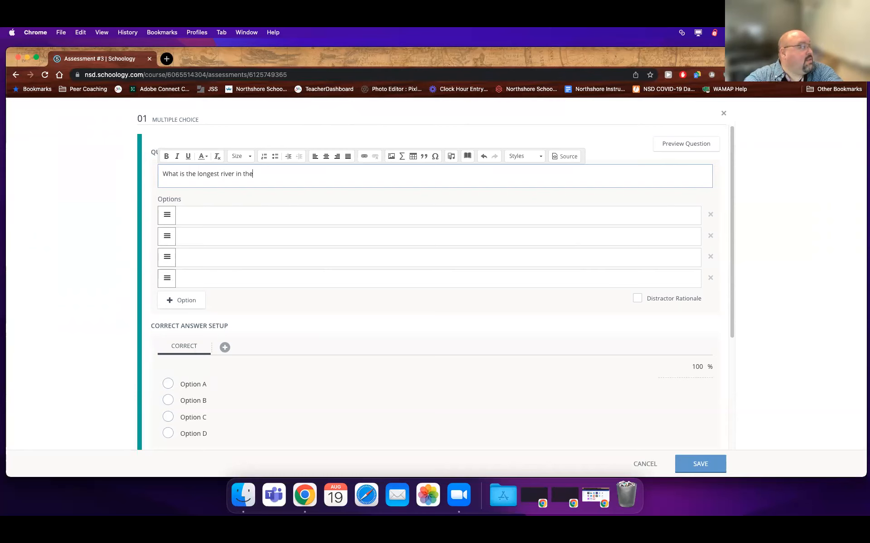
{"action": "type", "text": "U"}
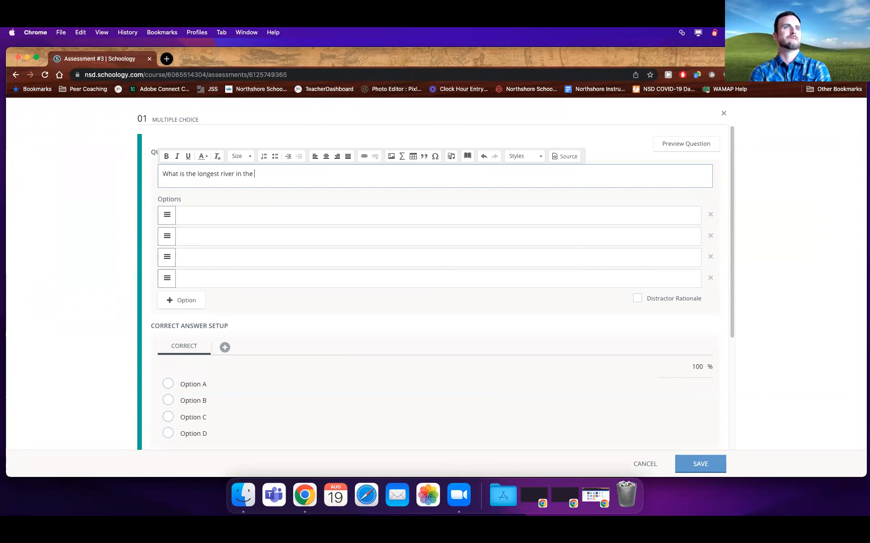
{"action": "type", "text": "USA"}
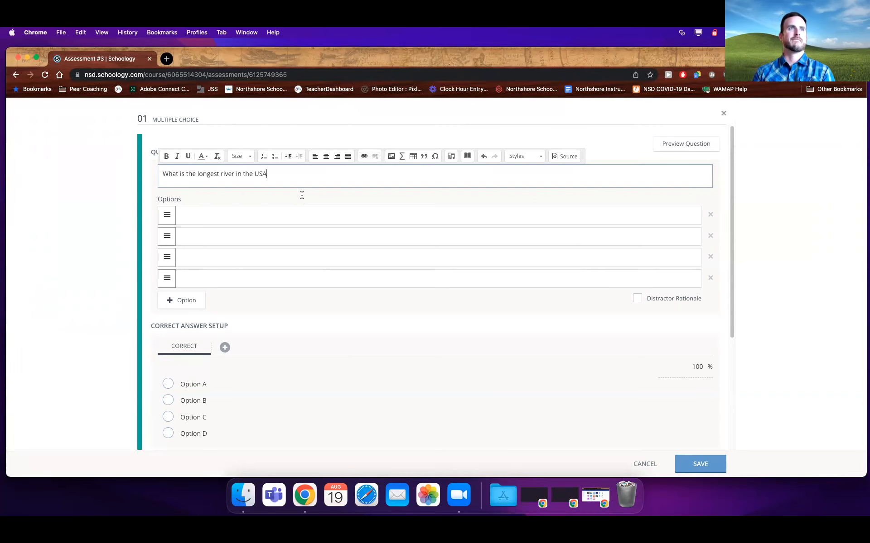
{"action": "type", "text": "?"}
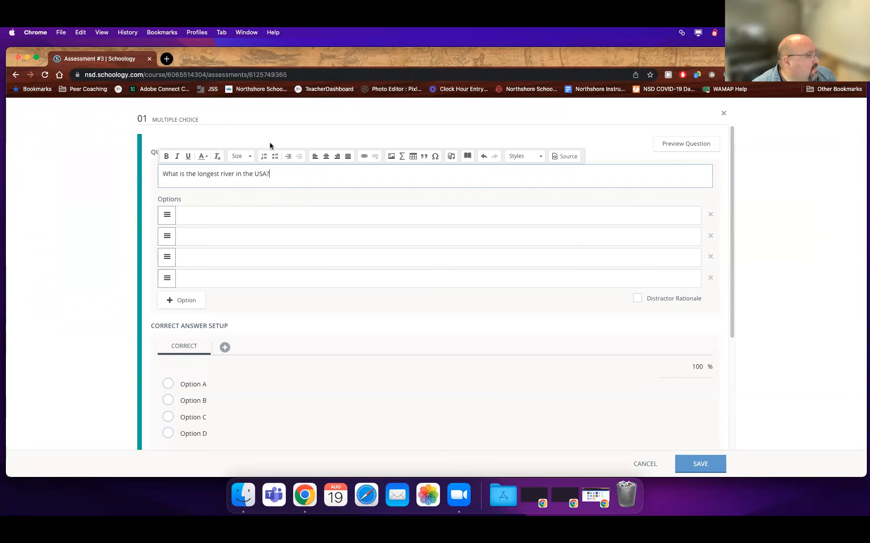
- Enter Mississippi as the first answer option and Missouri as the second
{"action": "left_click", "coordinate": [191, 220]}
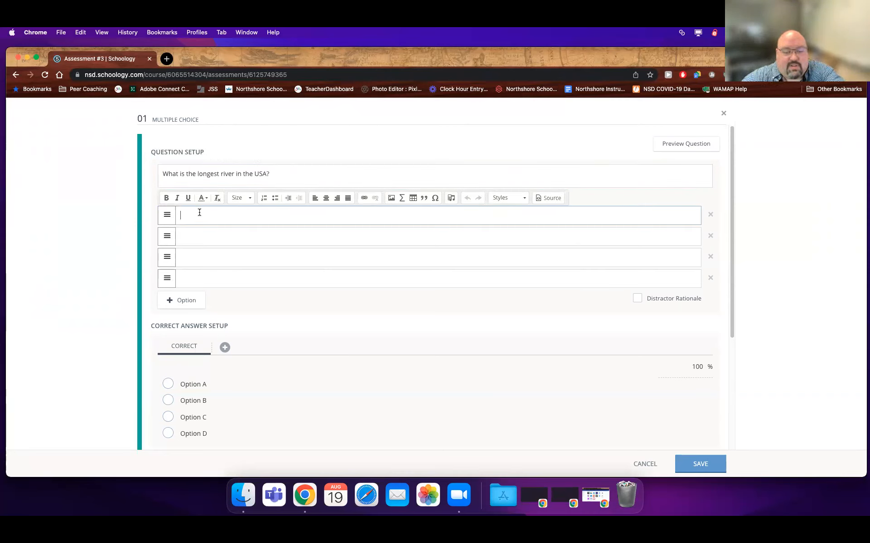
{"action": "type", "text": "Mi"}
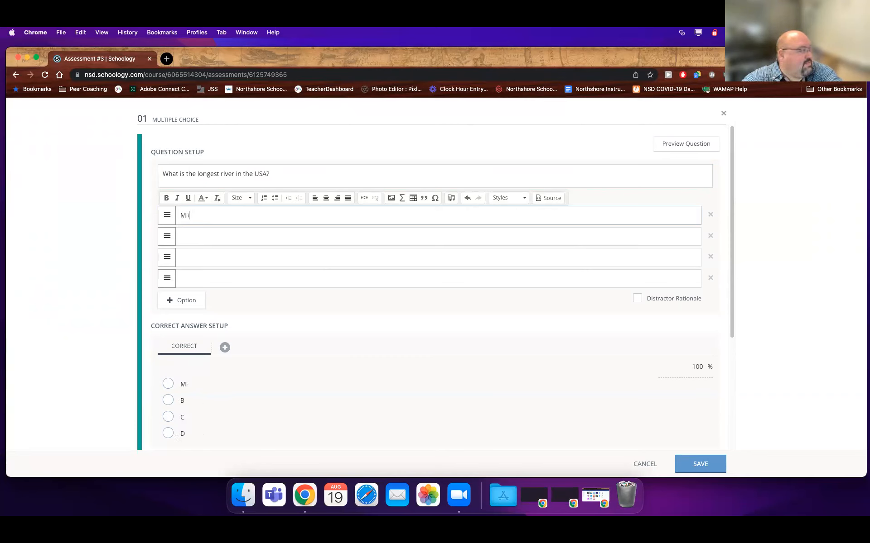
{"action": "type", "text": "ssip"}
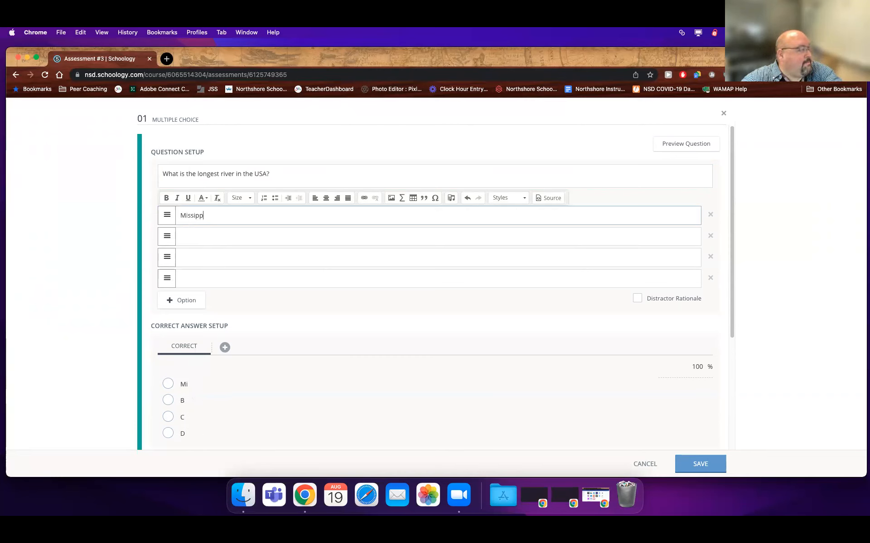
{"action": "key", "text": "BackSpace"}
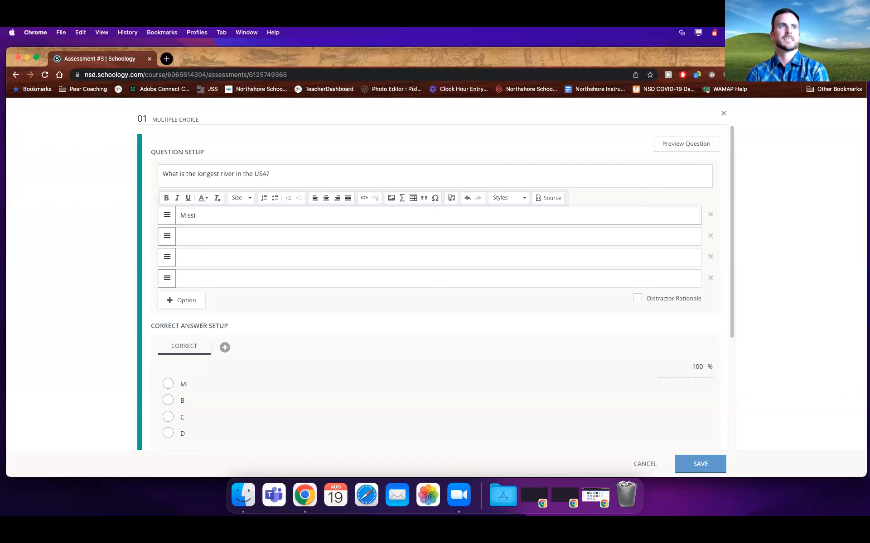
{"action": "type", "text": "ssippi"}
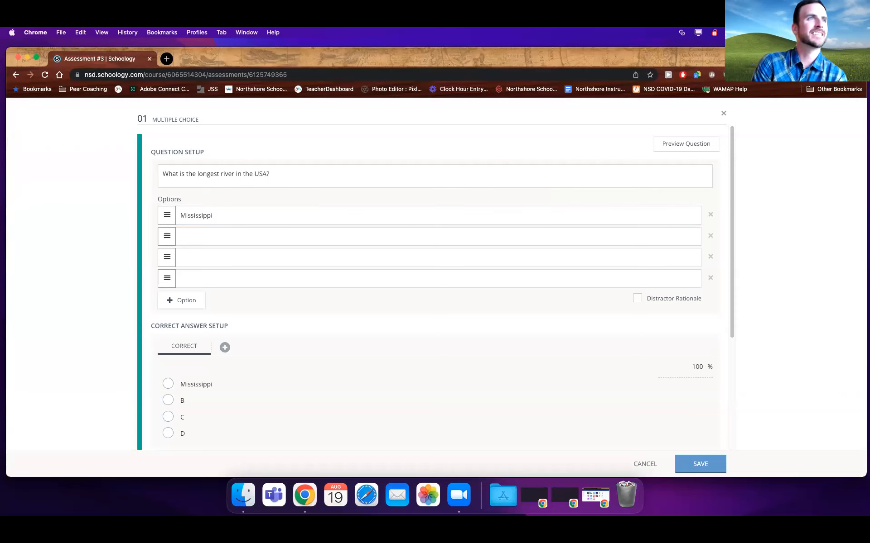
{"action": "left_click", "coordinate": [194, 231]}
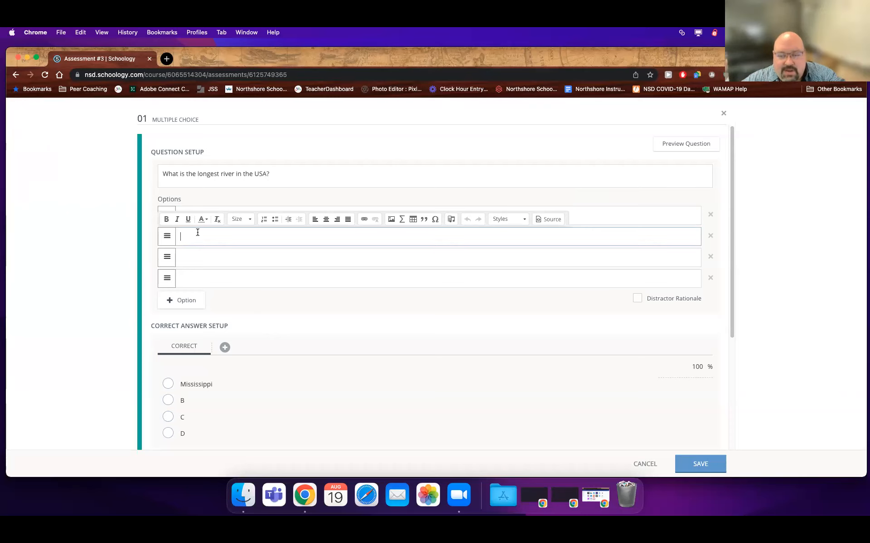
{"action": "type", "text": "Misouri"}
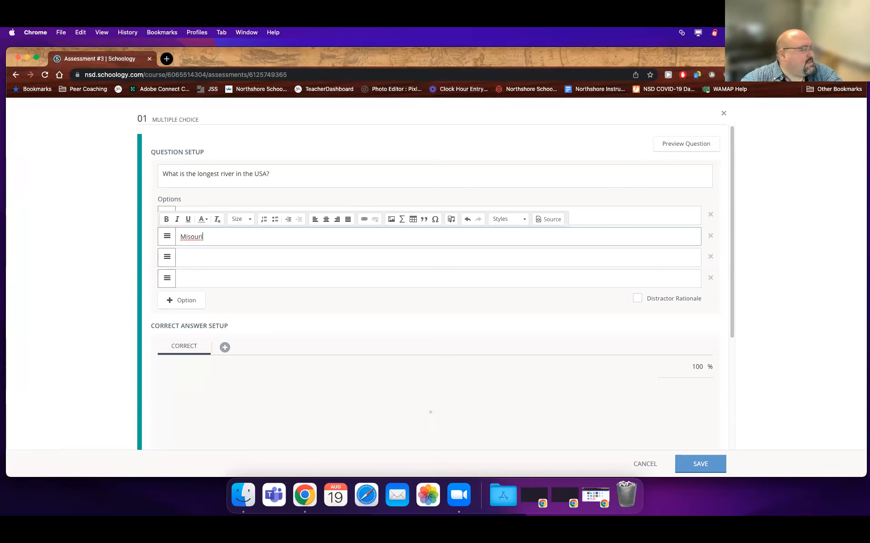
{"action": "left_click", "coordinate": [188, 236]}
{"action": "type", "text": "s"}
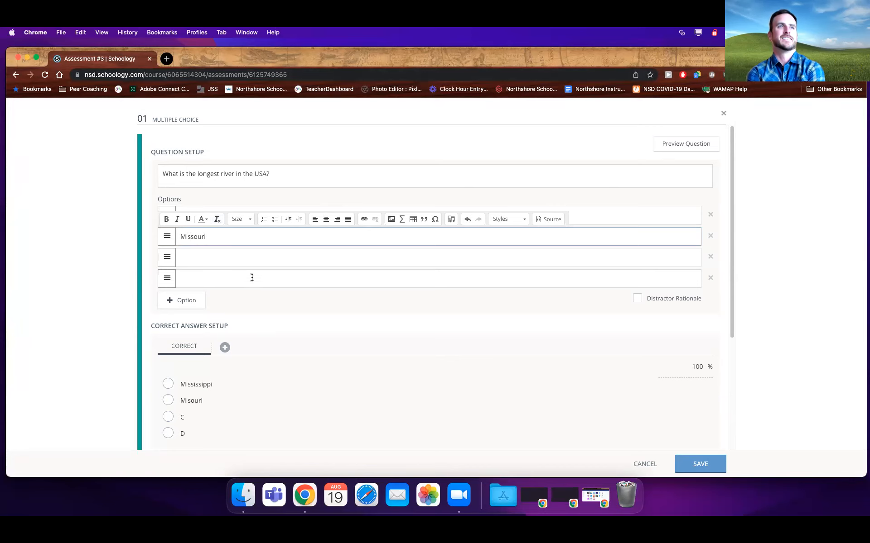
- Enter Yellowstone River as the third answer option and Snake as the fourth
{"action": "left_click", "coordinate": [247, 259]}
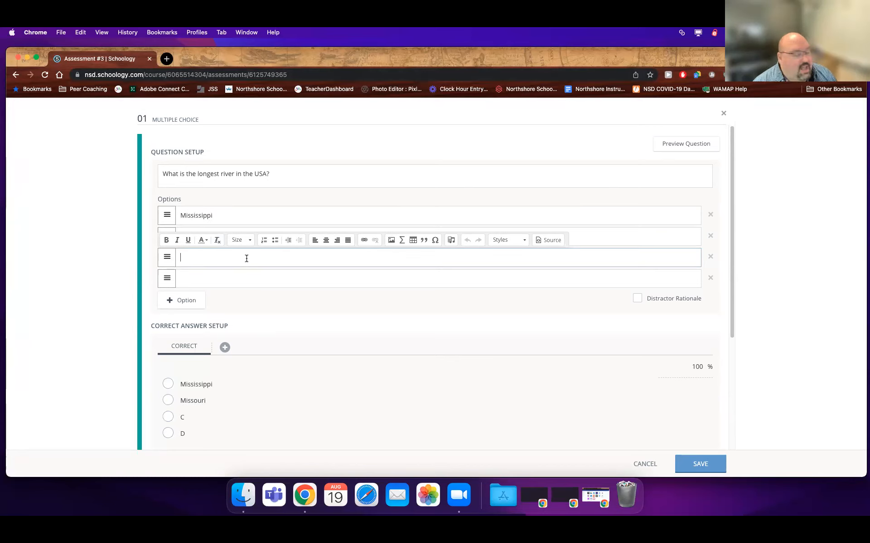
{"action": "type", "text": "Yellowstone"}
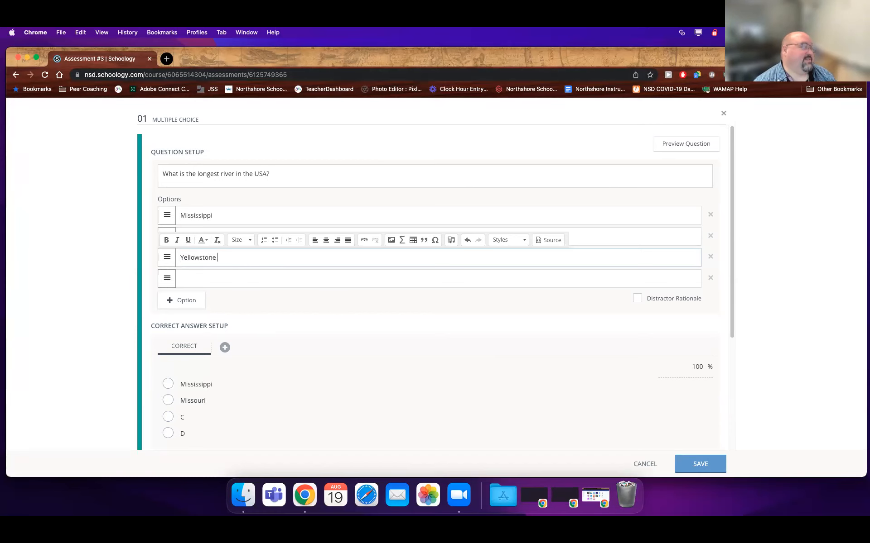
{"action": "type", "text": " River"}
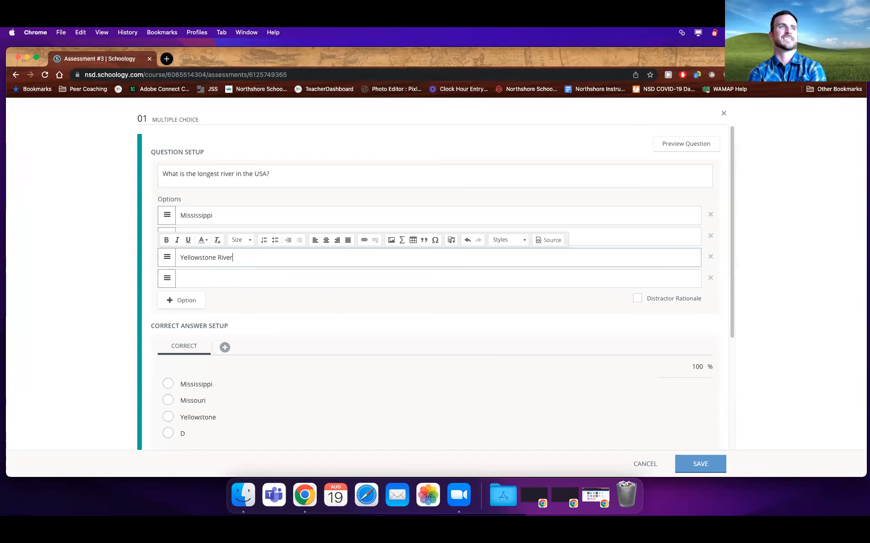
{"action": "left_click", "coordinate": [232, 273]}
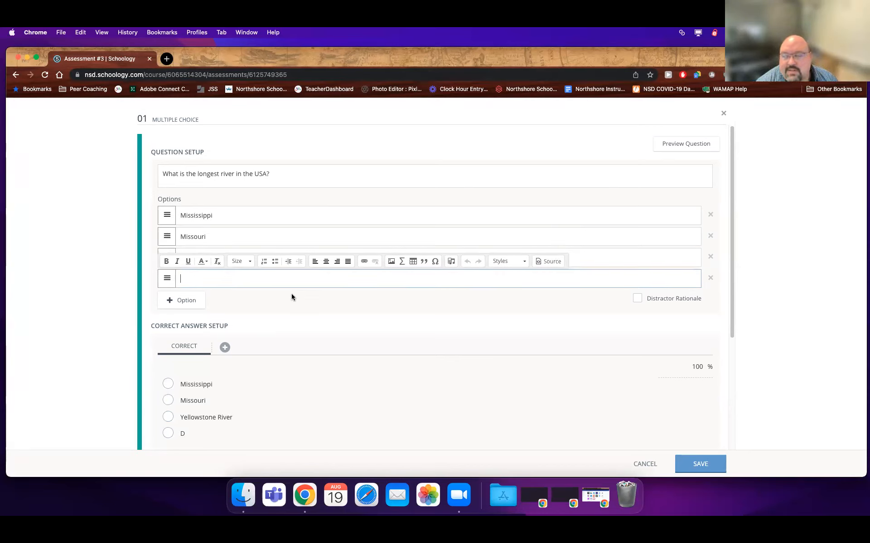
{"action": "type", "text": "Snake"}
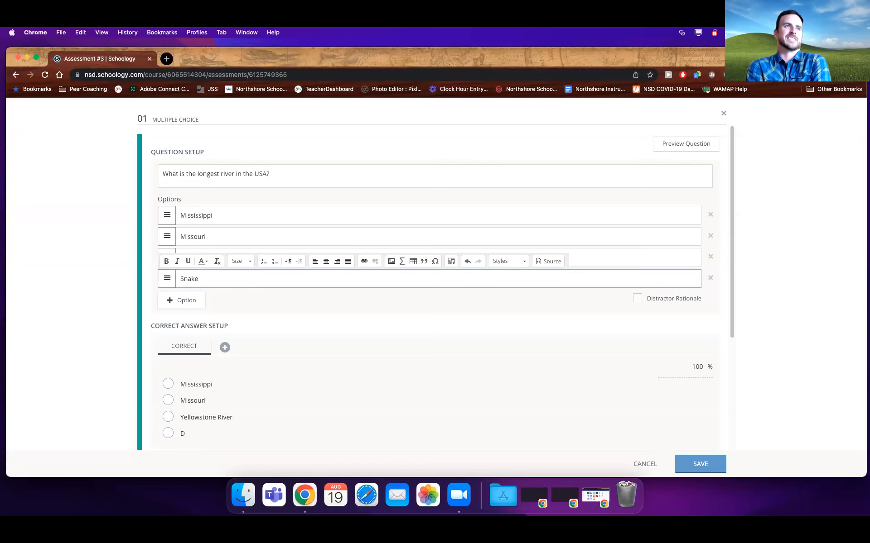
{"action": "left_click", "coordinate": [247, 293]}
- Shorten the third answer option to Yellowstone
{"action": "left_click", "coordinate": [245, 258]}
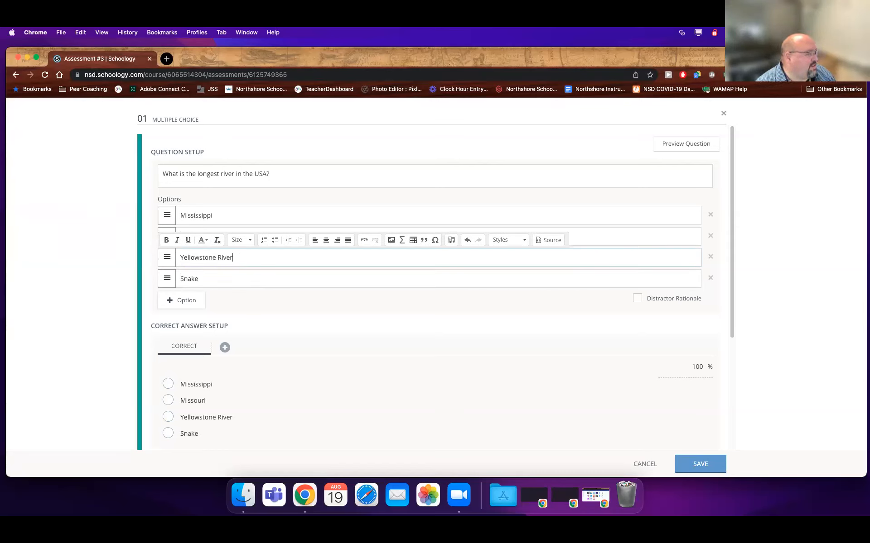
{"action": "key", "text": "BackSpace"}
{"action": "key", "text": "BackSpace"}
{"action": "key", "text": "BackSpace"}
{"action": "key", "text": "BackSpace"}
{"action": "key", "text": "BackSpace"}
{"action": "key", "text": "BackSpace"}
{"action": "key", "text": "BackSpace"}
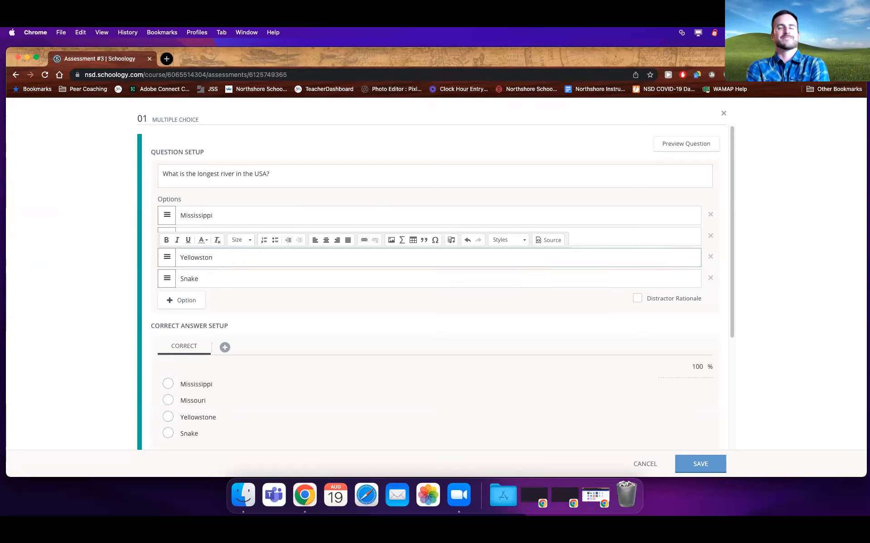
{"action": "left_click", "coordinate": [322, 326]}
- Mark Missouri as the correct answer with Shuffle options enabled, and save the question
{"action": "scroll", "coordinate": [355, 312], "scroll_direction": "down", "scroll_amount": 5}
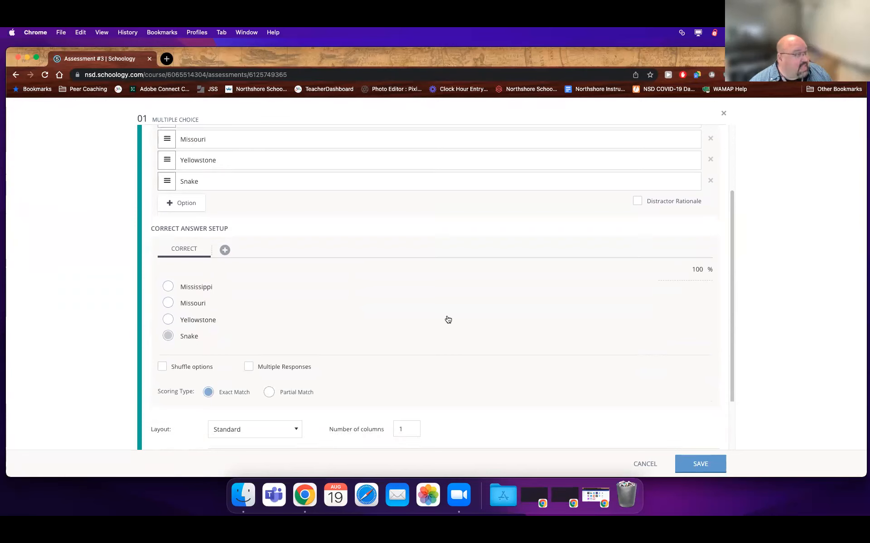
{"action": "scroll", "coordinate": [322, 339], "scroll_direction": "down", "scroll_amount": 3}
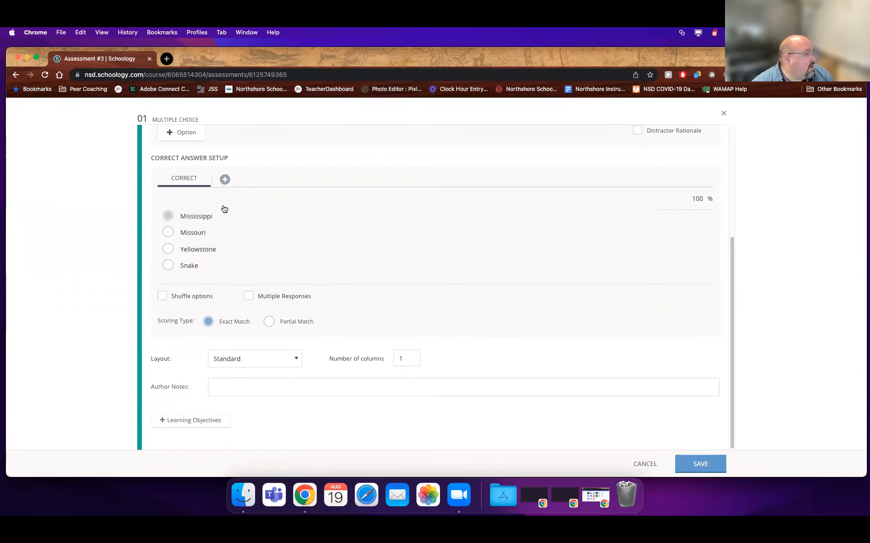
{"action": "left_click", "coordinate": [168, 232]}
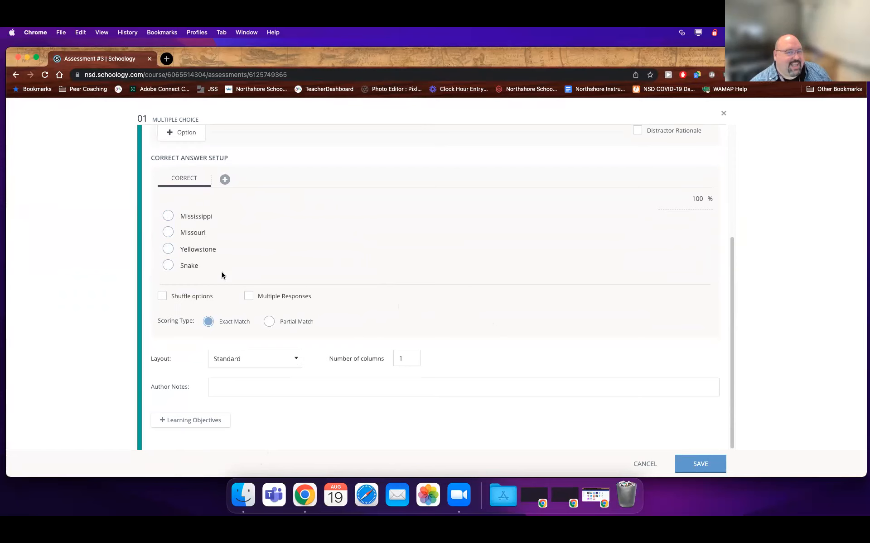
{"action": "left_click", "coordinate": [173, 232]}
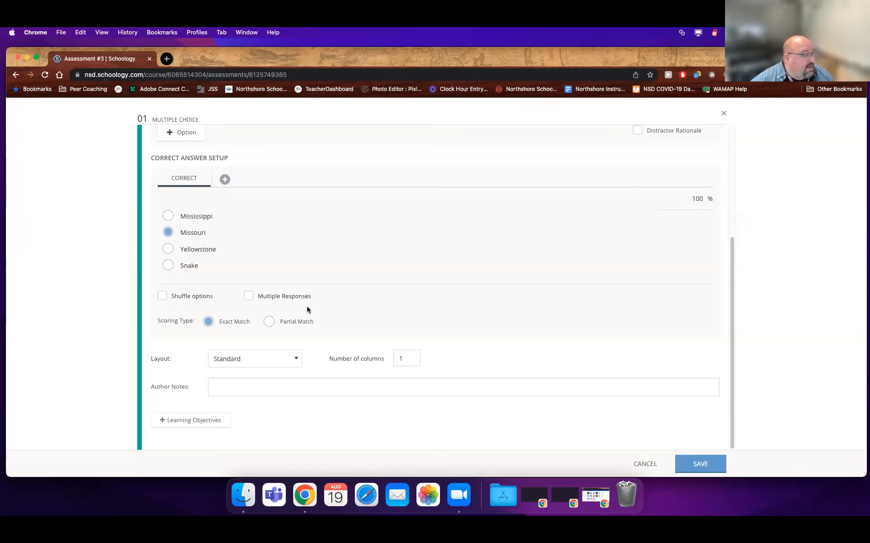
{"action": "left_click", "coordinate": [163, 297]}
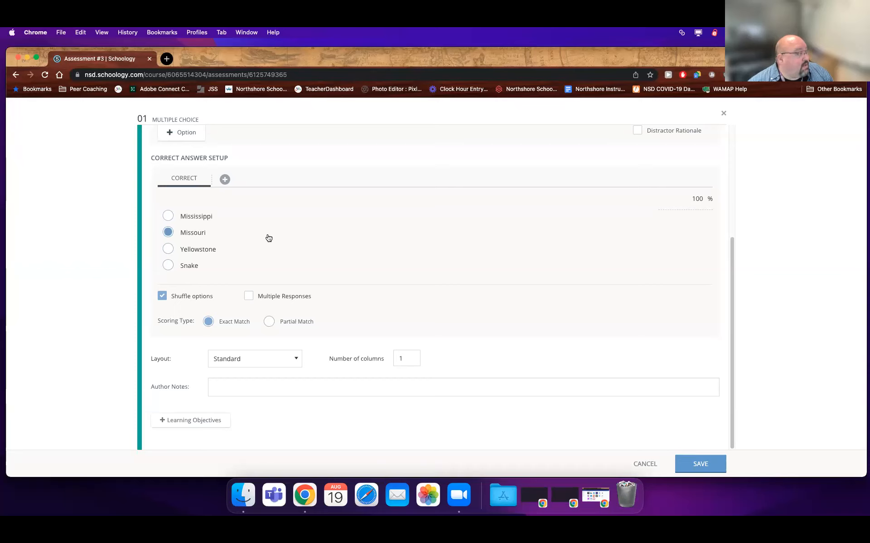
{"action": "left_click", "coordinate": [696, 466]}
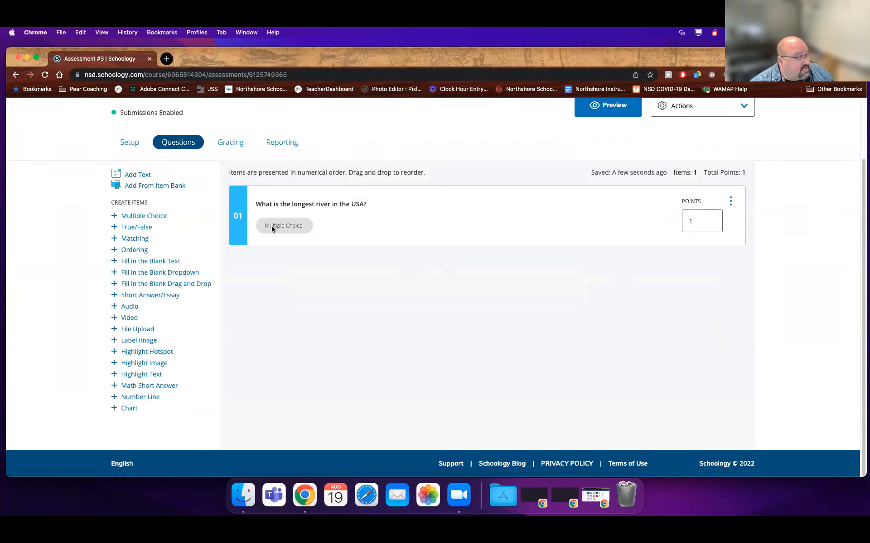
- Set the longest-river question's points to 2
{"action": "left_click", "coordinate": [714, 220]}
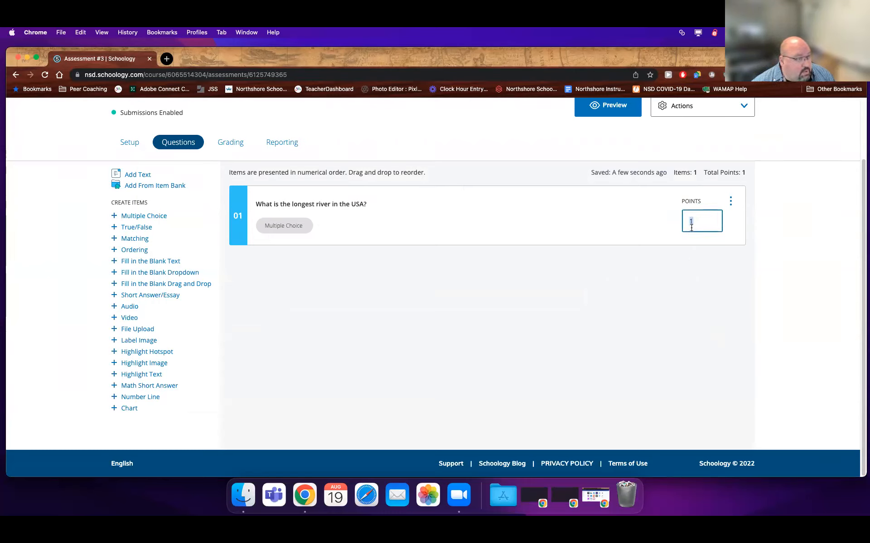
{"action": "key", "text": "BackSpace"}
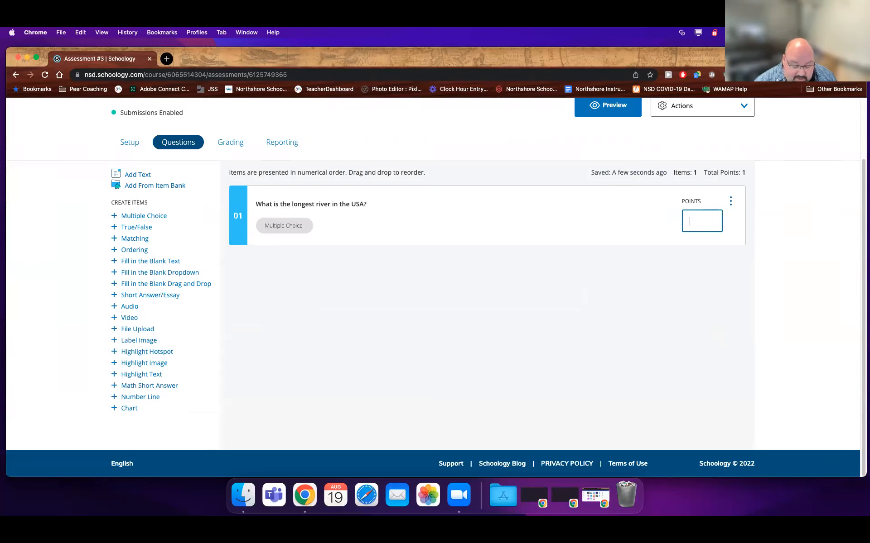
{"action": "left_click", "coordinate": [482, 309]}
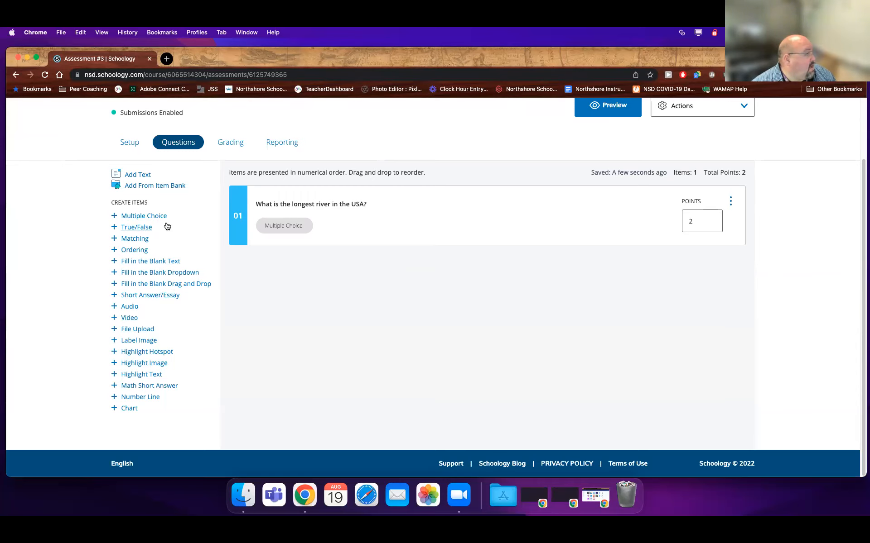
- Create a Matching question with the question text "Match the color to the fruit?"
{"action": "left_click", "coordinate": [127, 239]}
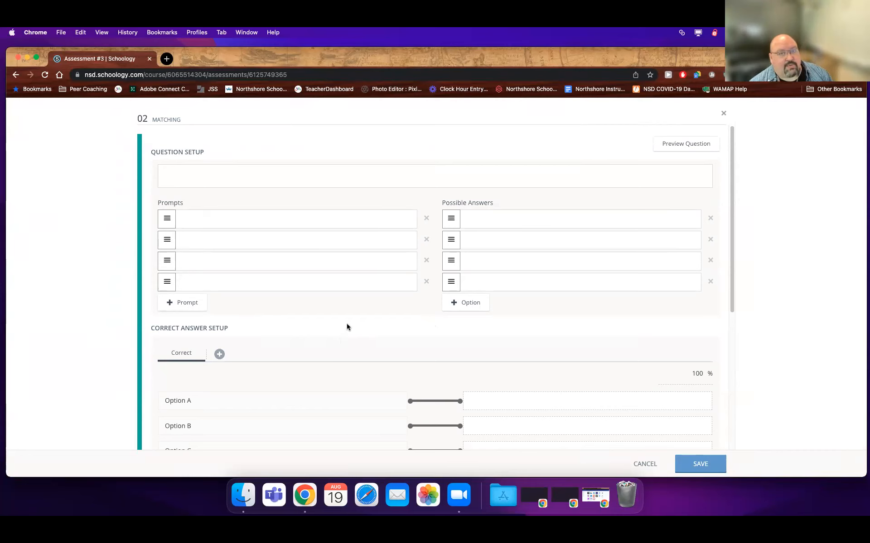
{"action": "left_click", "coordinate": [234, 175]}
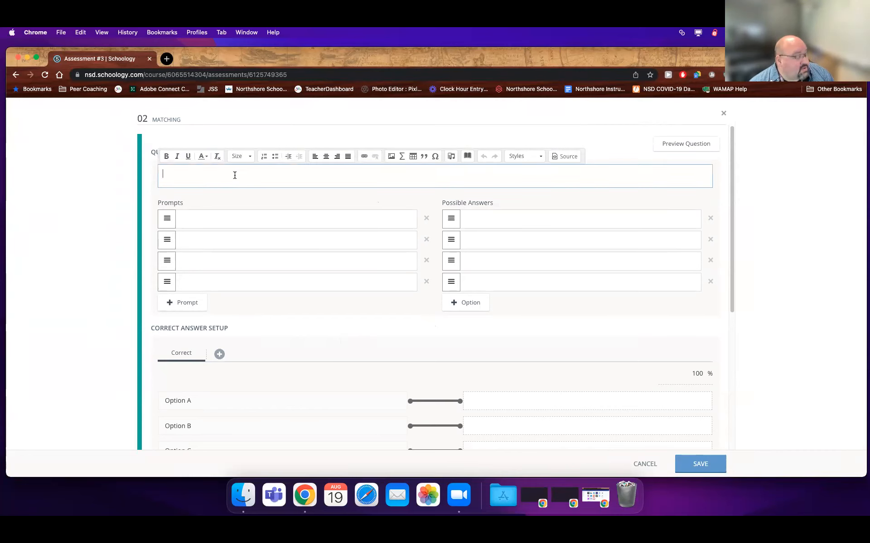
{"action": "type", "text": "Match the col"}
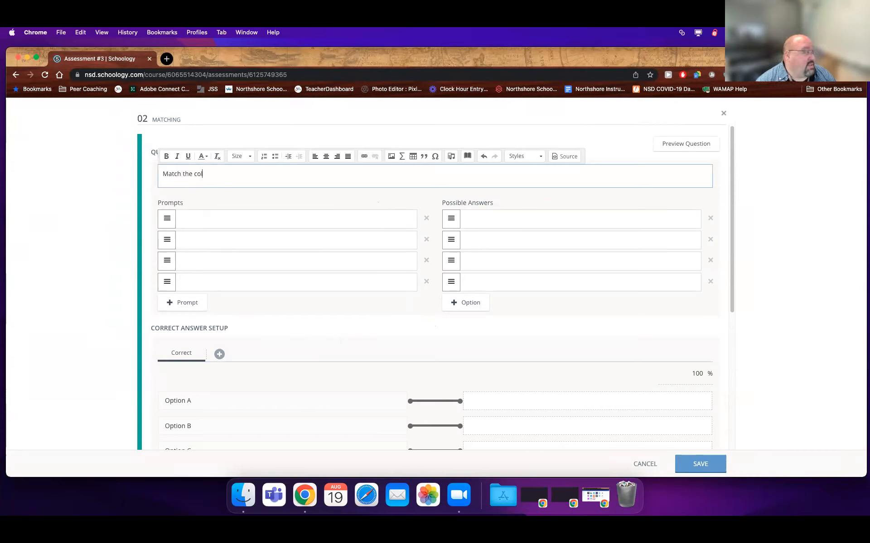
{"action": "type", "text": "or to the the fr"}
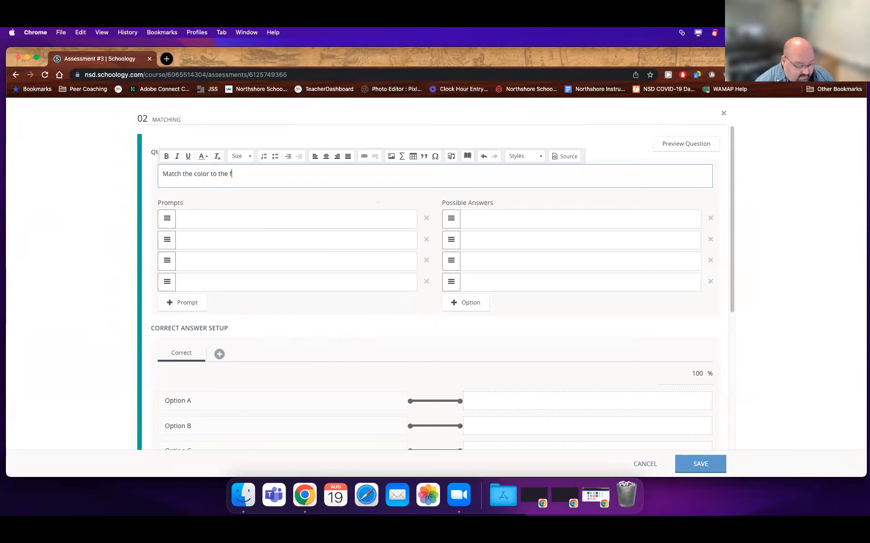
{"action": "type", "text": "uit?"}
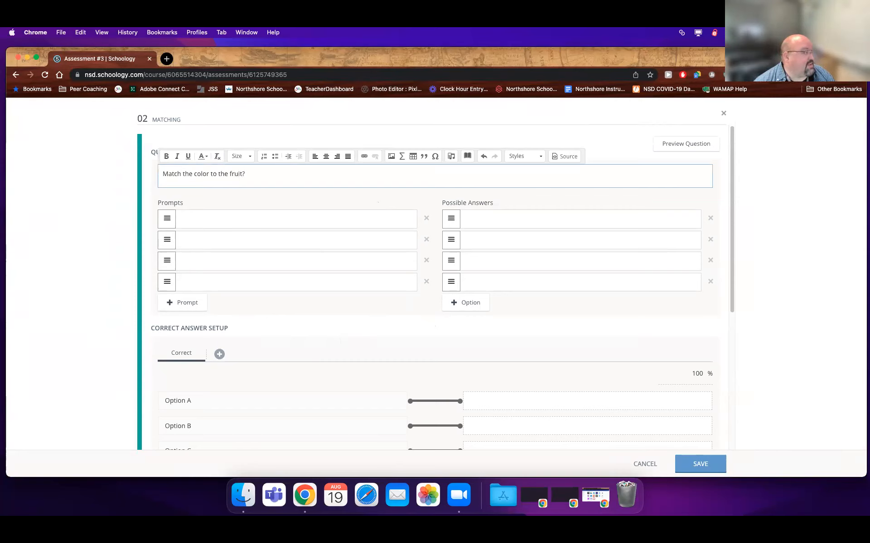
- Enter Red, Yellow and Green as the matching prompts and remove the empty fourth prompt
{"action": "left_click", "coordinate": [217, 215]}
{"action": "type", "text": "Re"}
{"action": "key", "text": "Tab"}
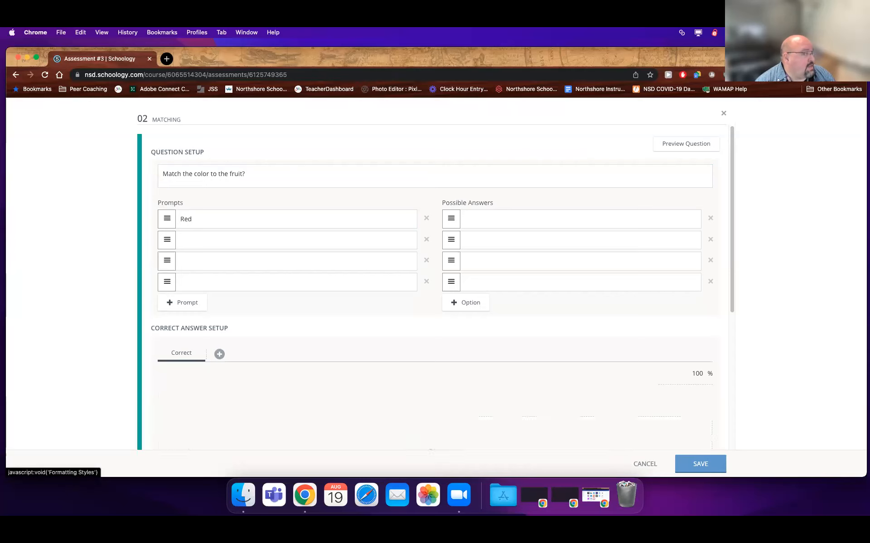
{"action": "left_click", "coordinate": [229, 240]}
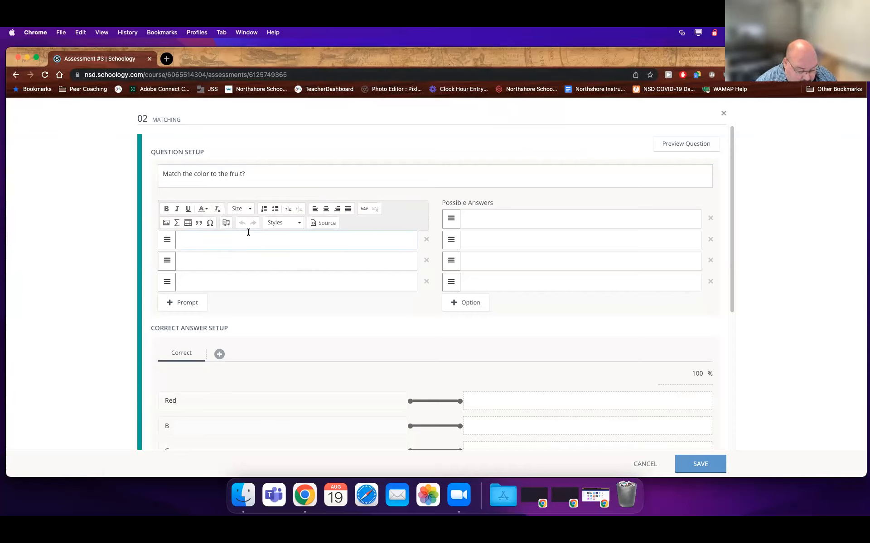
{"action": "type", "text": "Yellow"}
{"action": "left_click", "coordinate": [197, 264]}
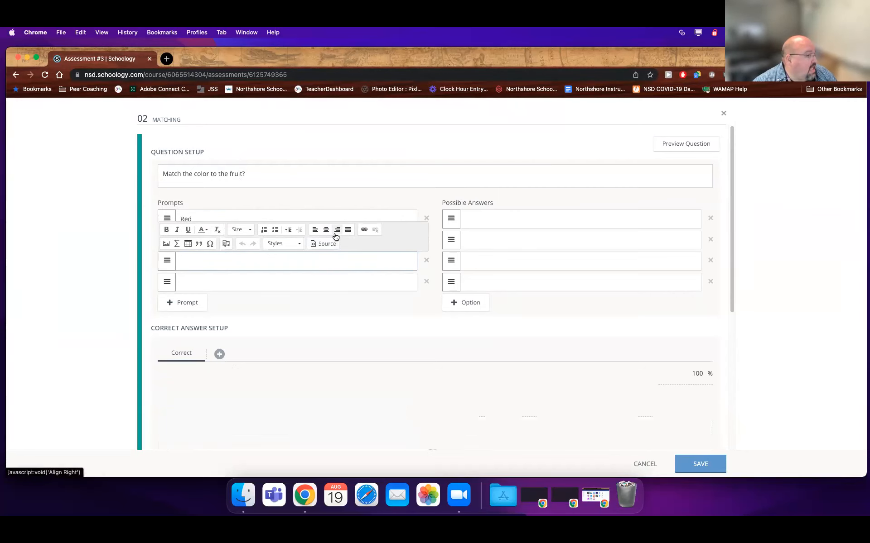
{"action": "left_click", "coordinate": [92, 273]}
{"action": "left_click", "coordinate": [226, 267]}
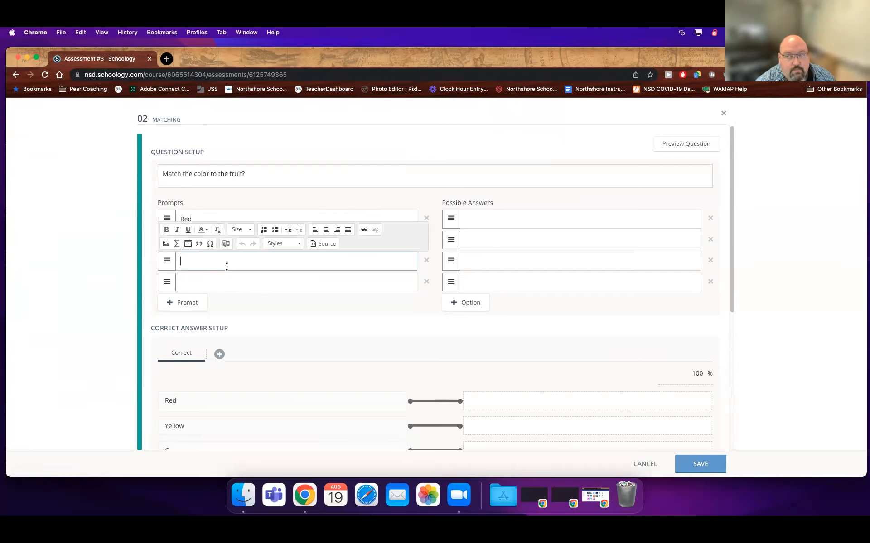
{"action": "type", "text": "Green"}
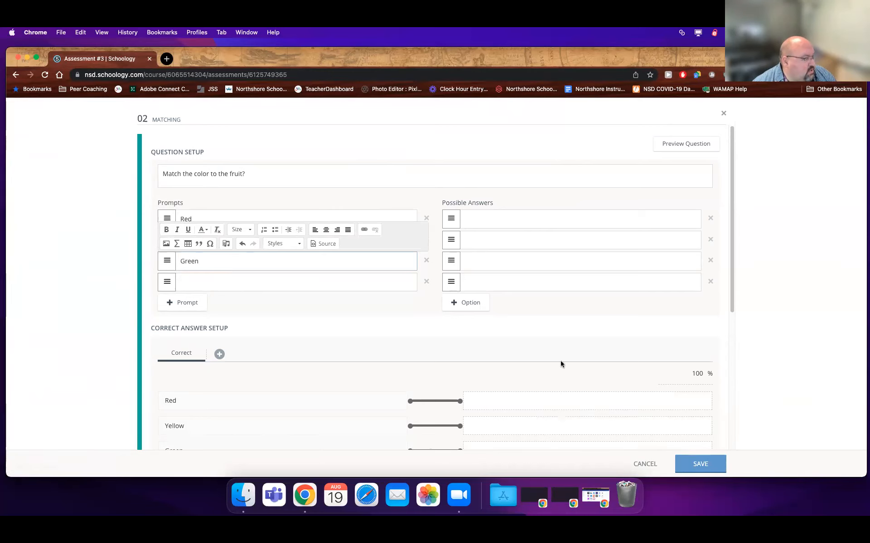
{"action": "left_click", "coordinate": [431, 285]}
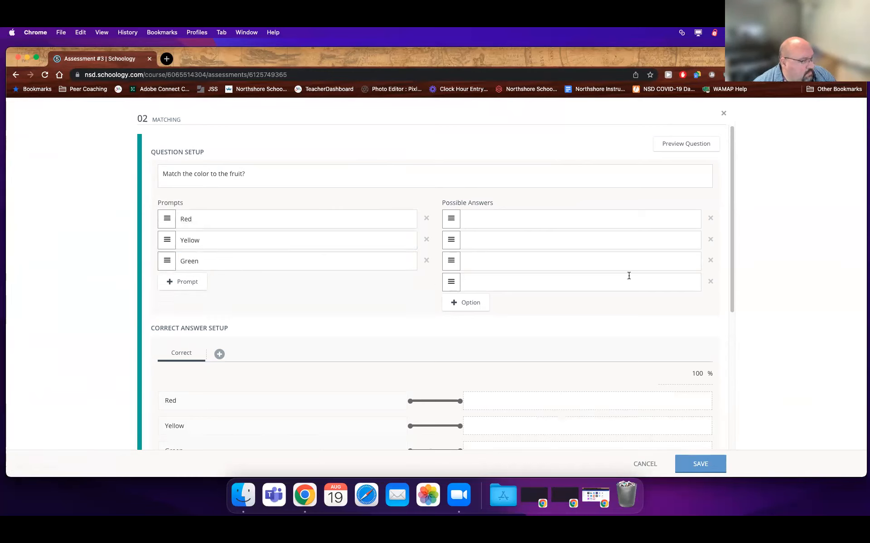
- Remove the fourth possible answer and fill the remaining three with Apple, Lime and Banana
{"action": "left_click", "coordinate": [712, 282]}
{"action": "left_click", "coordinate": [485, 221]}
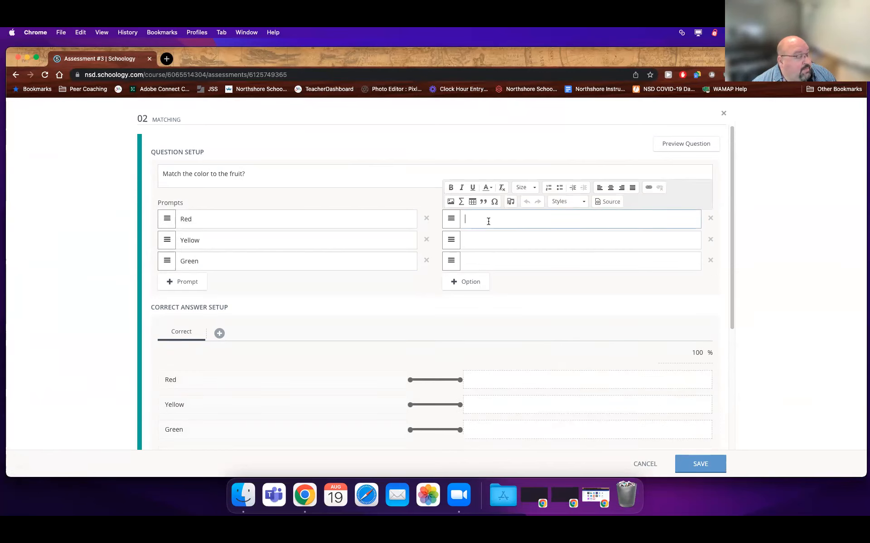
{"action": "type", "text": "Apple"}
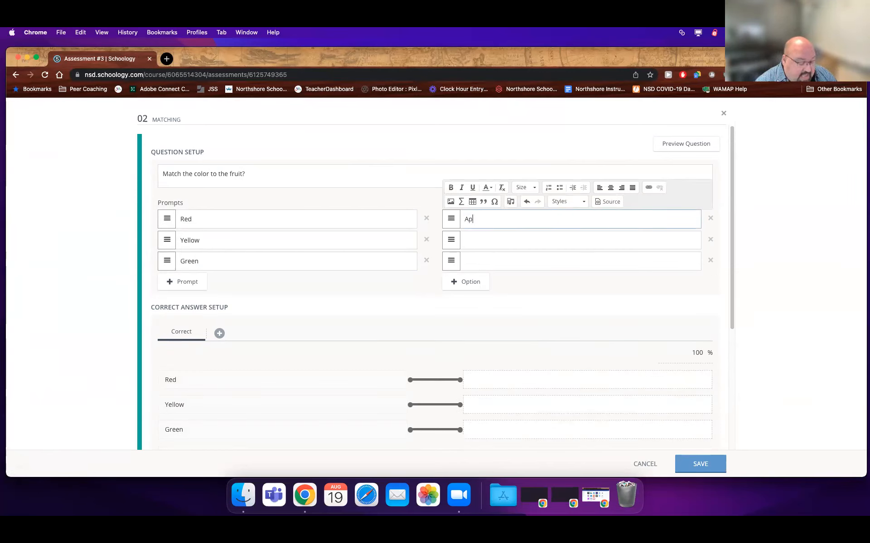
{"action": "left_click", "coordinate": [473, 239]}
{"action": "type", "text": "Lime"}
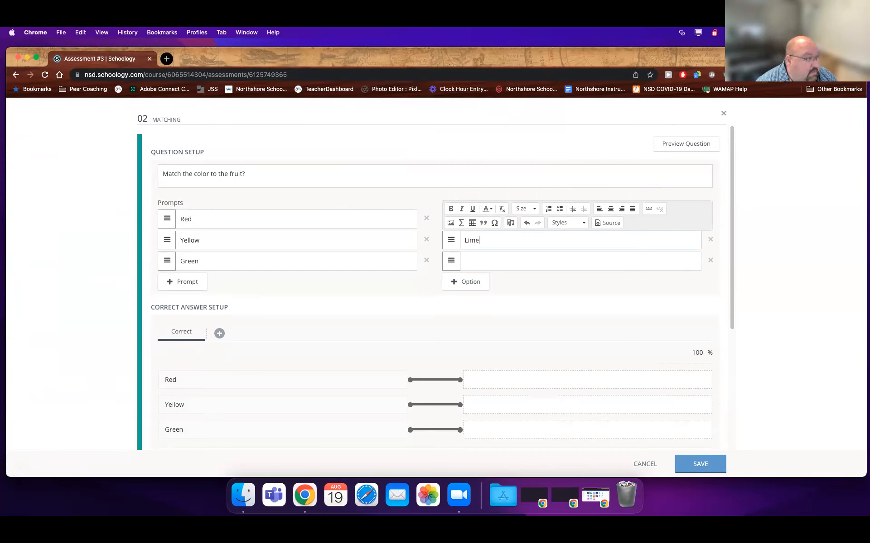
{"action": "left_click", "coordinate": [478, 258]}
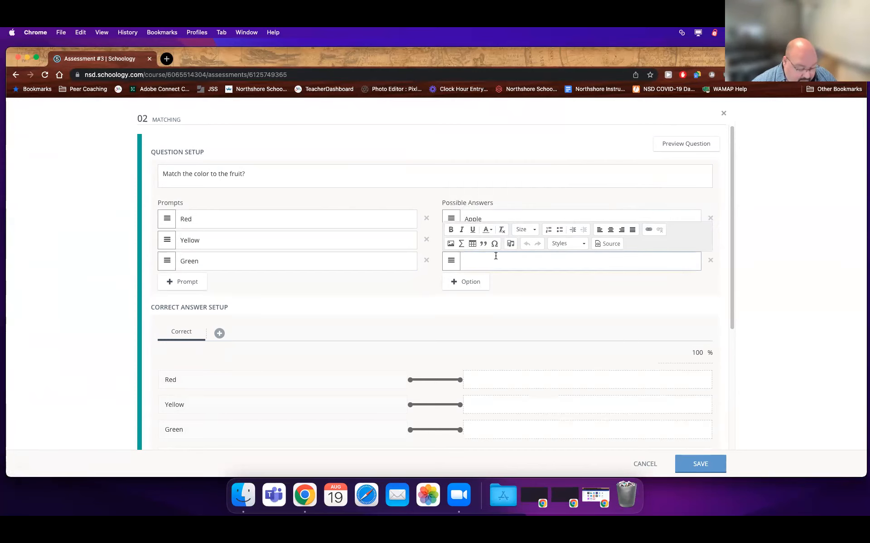
{"action": "type", "text": "Banann"}
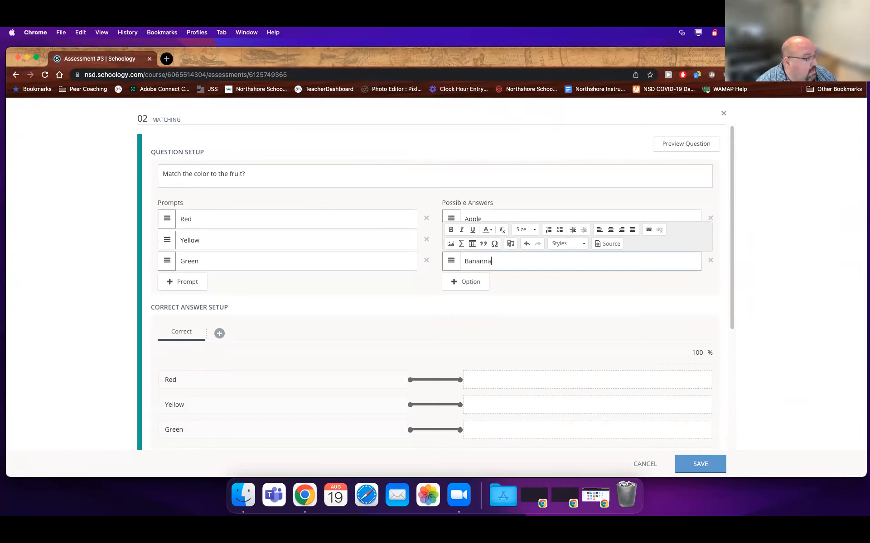
{"action": "type", "text": "a"}
{"action": "key", "text": "BackSpace"}
{"action": "key", "text": "BackSpace"}
{"action": "type", "text": "a"}
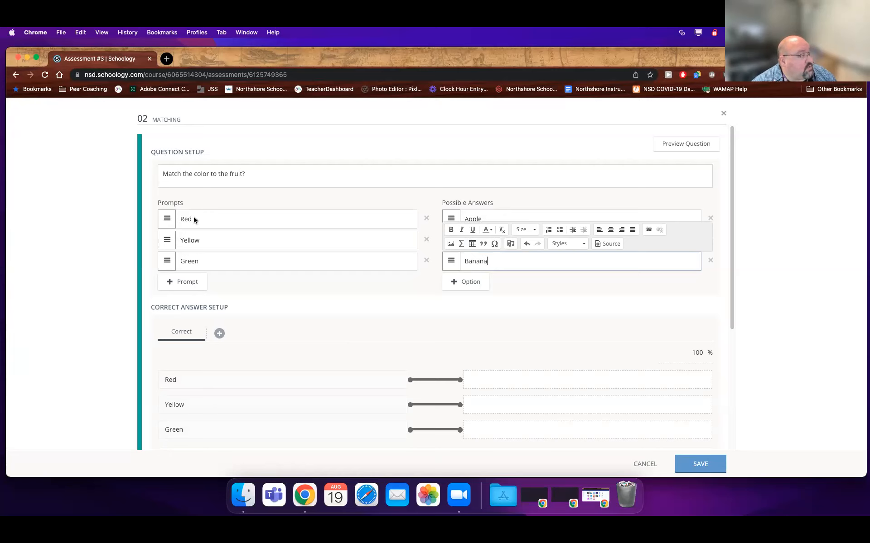
{"action": "left_click", "coordinate": [393, 285]}
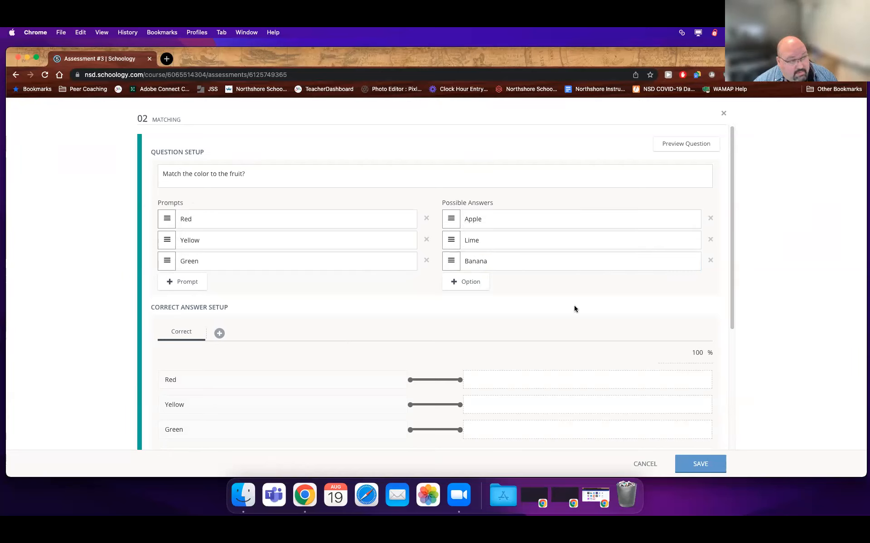
- Set the correct matches: Apple for Red, Lime for Green and Banana for Yellow
{"action": "scroll", "coordinate": [390, 300], "scroll_direction": "down", "scroll_amount": 3}
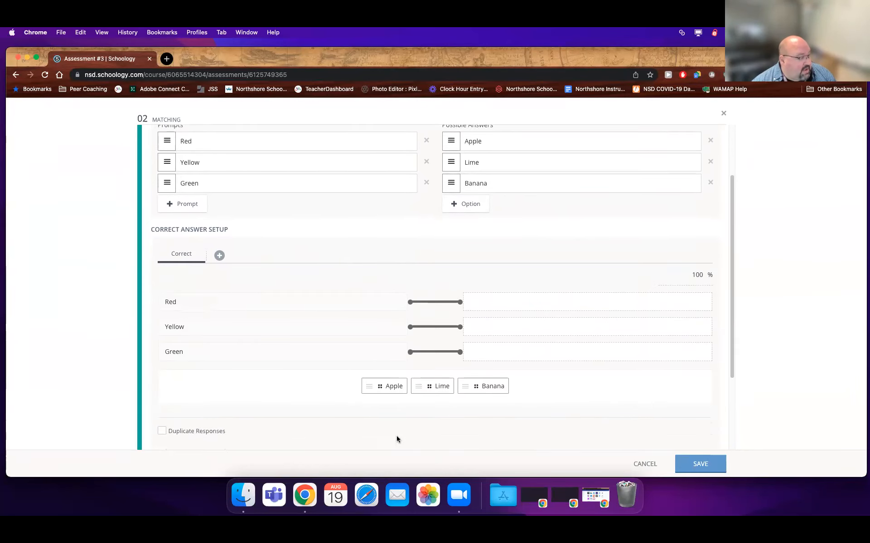
{"action": "left_click_drag", "start_coordinate": [393, 386], "coordinate": [525, 301]}
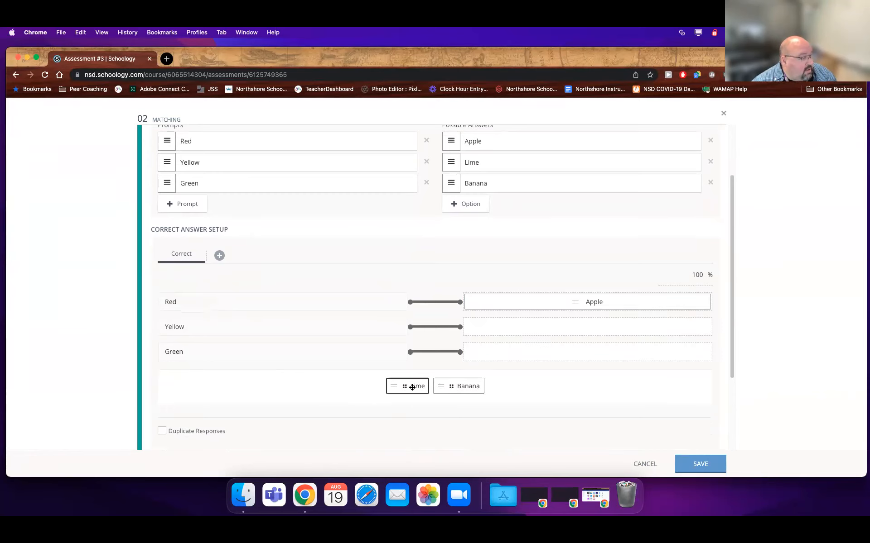
{"action": "left_click_drag", "start_coordinate": [411, 386], "coordinate": [518, 352]}
{"action": "left_click_drag", "start_coordinate": [431, 385], "coordinate": [559, 330]}
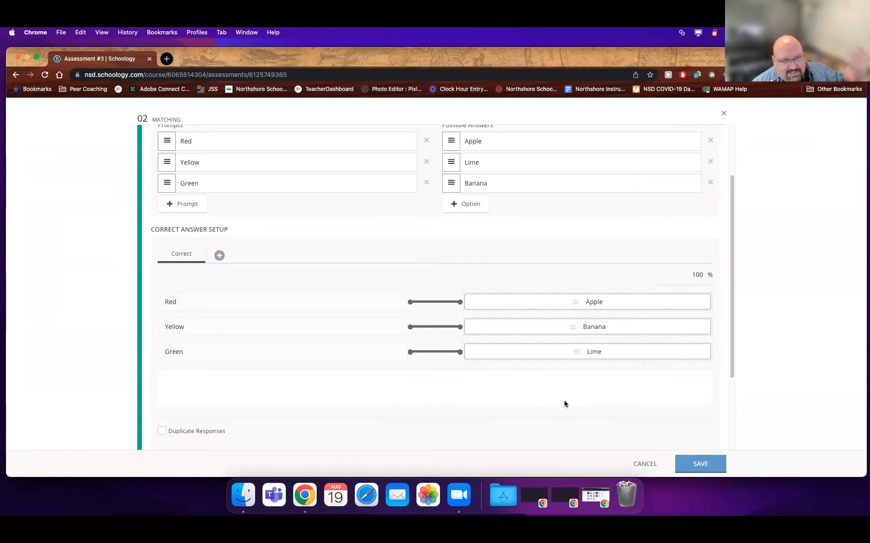
- Set the matching question's scoring type to Partial Match and save the question
{"action": "scroll", "coordinate": [453, 372], "scroll_direction": "down", "scroll_amount": 1}
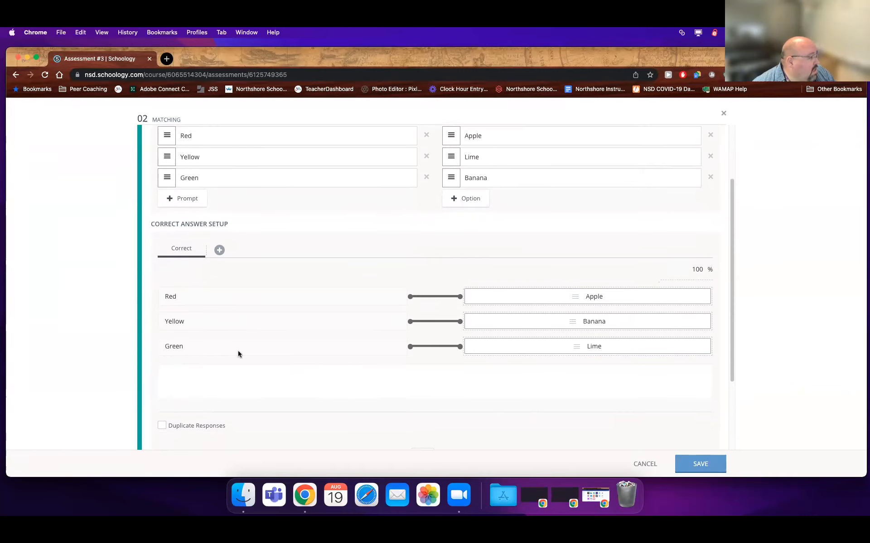
{"action": "scroll", "coordinate": [312, 367], "scroll_direction": "down", "scroll_amount": 5}
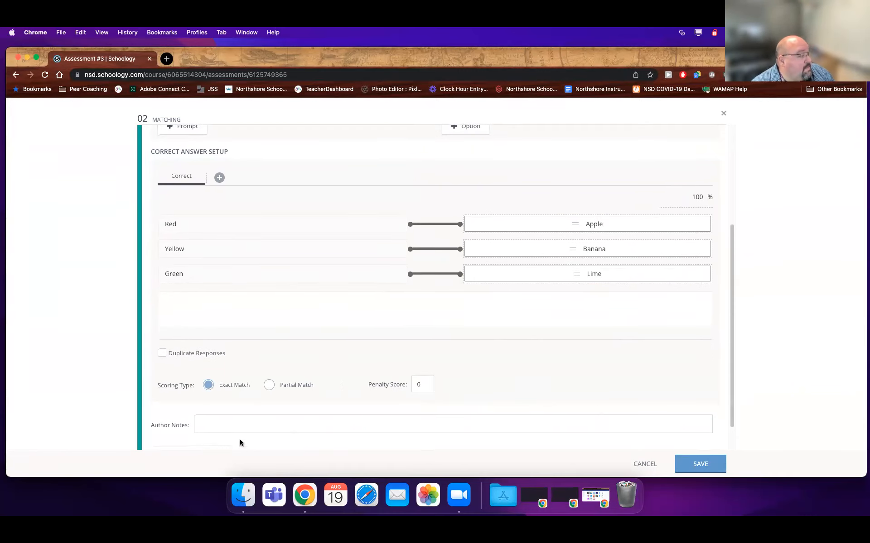
{"action": "scroll", "coordinate": [208, 401], "scroll_direction": "down", "scroll_amount": 1}
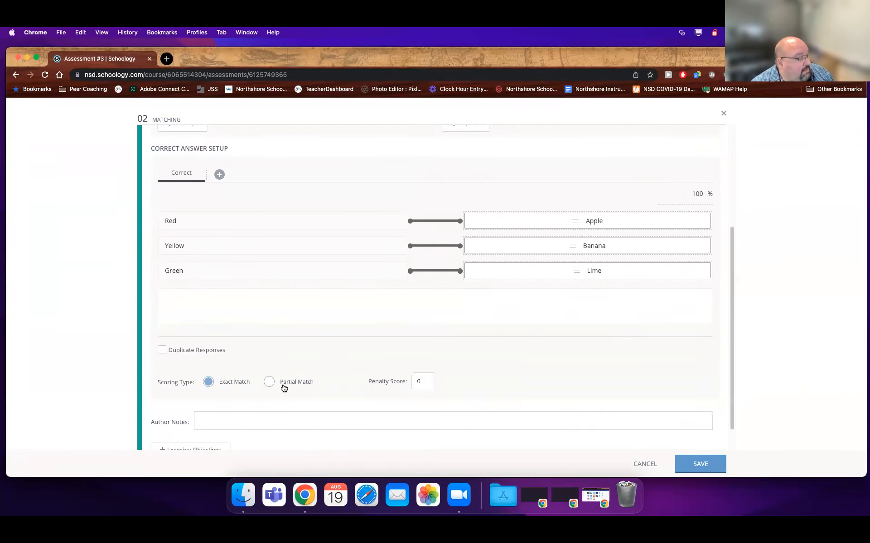
{"action": "left_click", "coordinate": [270, 383]}
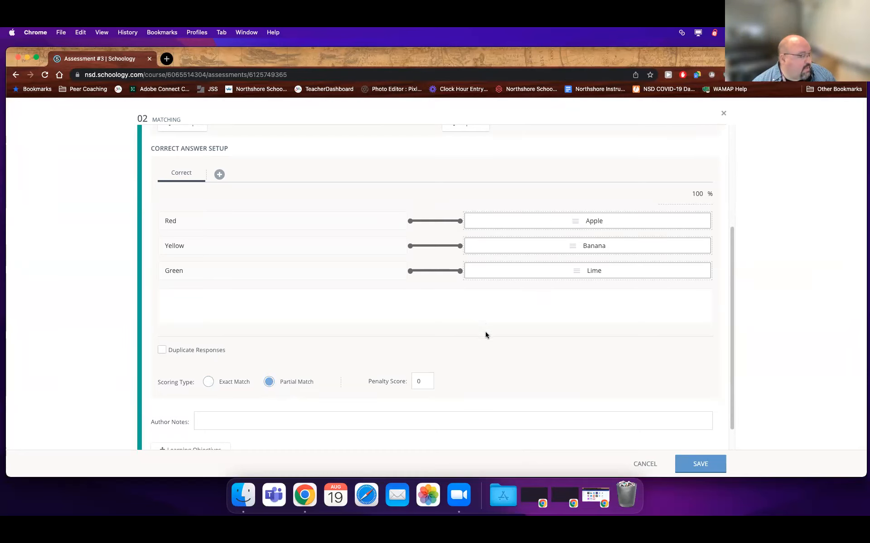
{"action": "scroll", "coordinate": [693, 417], "scroll_direction": "down", "scroll_amount": 1}
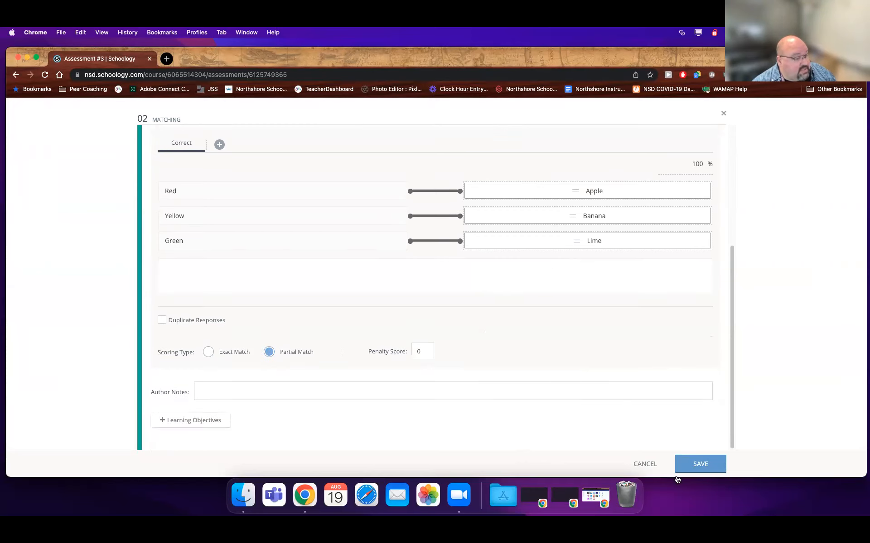
{"action": "left_click", "coordinate": [712, 466]}
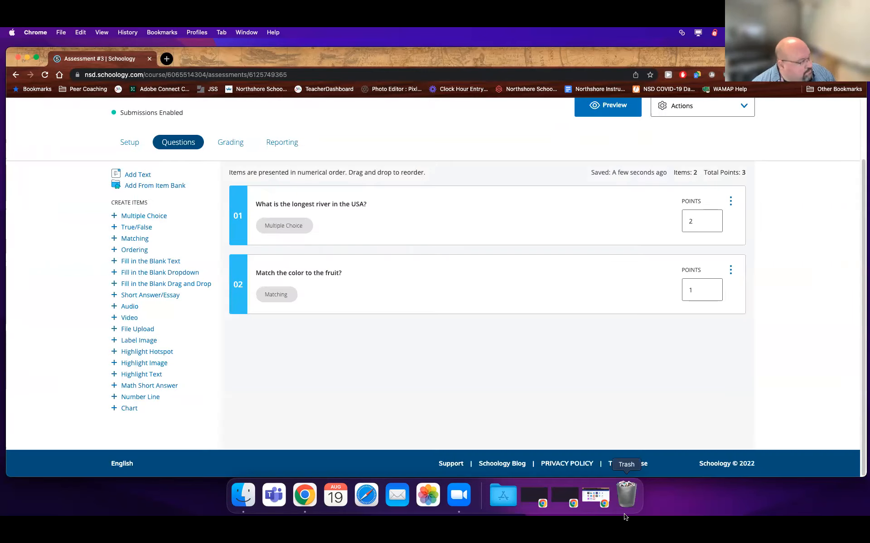
- Set the fruit-matching question's points to 3
{"action": "double_click", "coordinate": [699, 290]}
{"action": "type", "text": "3"}
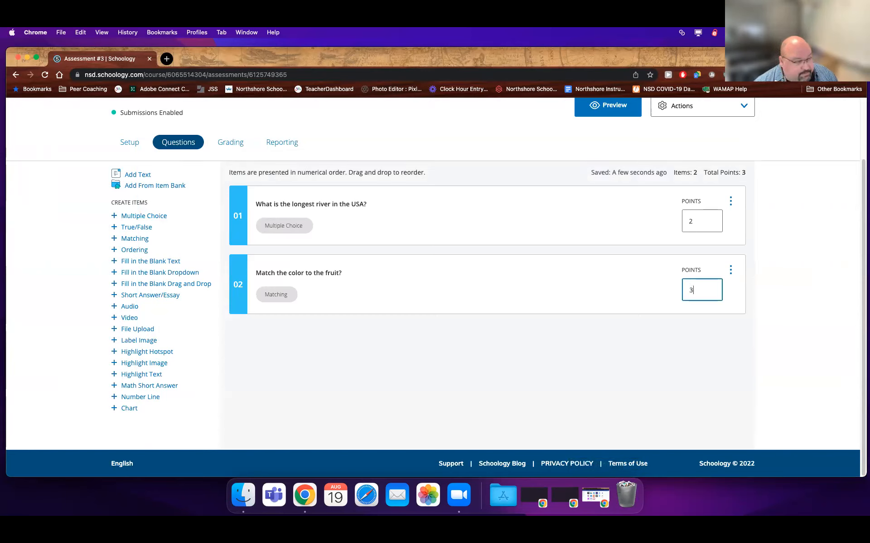
{"action": "left_click", "coordinate": [526, 346]}
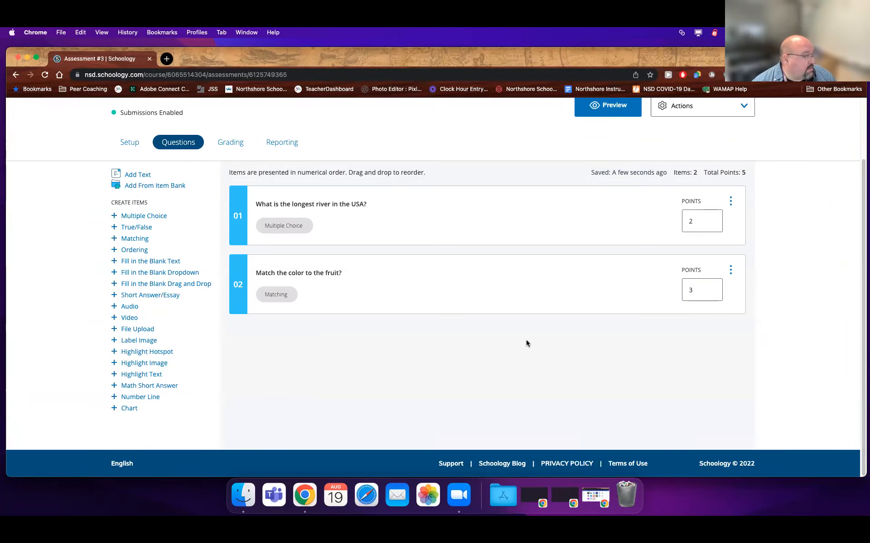
- Preview the assessment, start a new attempt and answer the longest-river question with Missouri
{"action": "scroll", "coordinate": [578, 281], "scroll_direction": "up", "scroll_amount": 3}
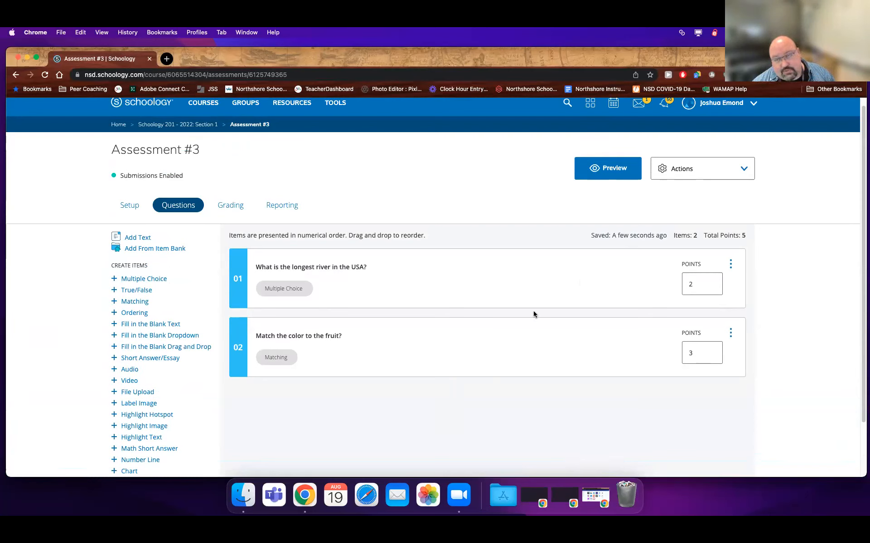
{"action": "left_click", "coordinate": [611, 172]}
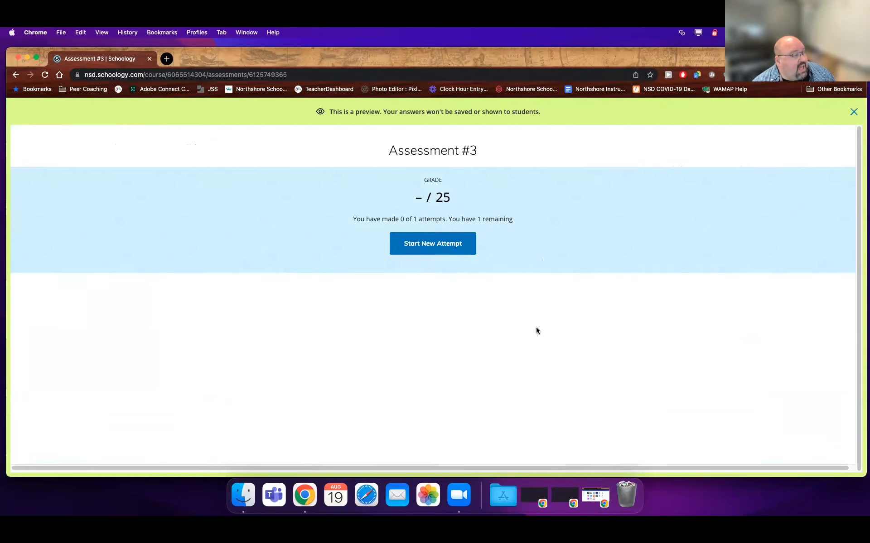
{"action": "left_click", "coordinate": [424, 242]}
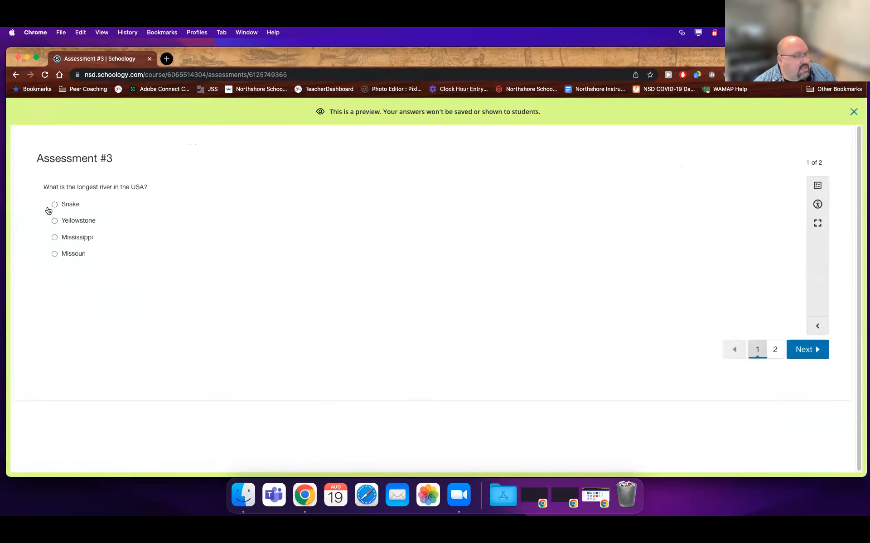
{"action": "left_click", "coordinate": [54, 254]}
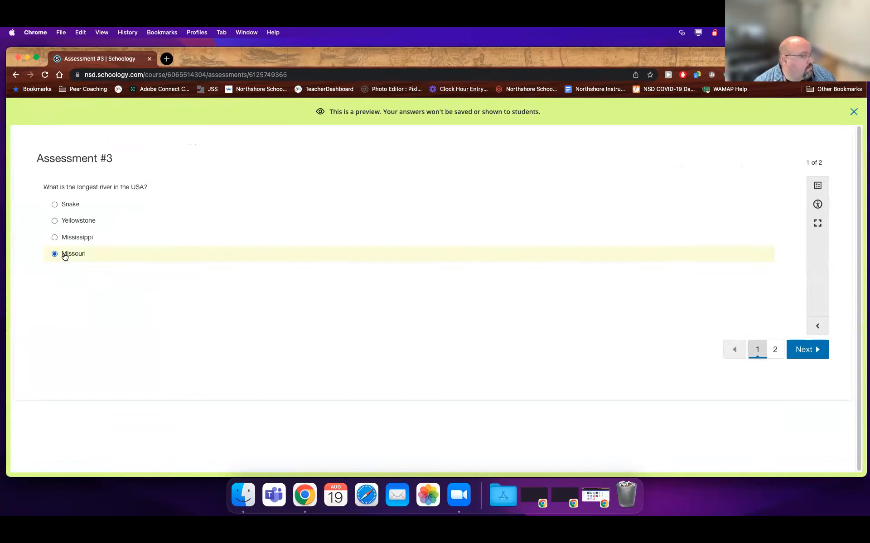
- In the preview's matching question, place Apple beside Red and Banana beside Green, and close the preview
{"action": "left_click", "coordinate": [798, 356]}
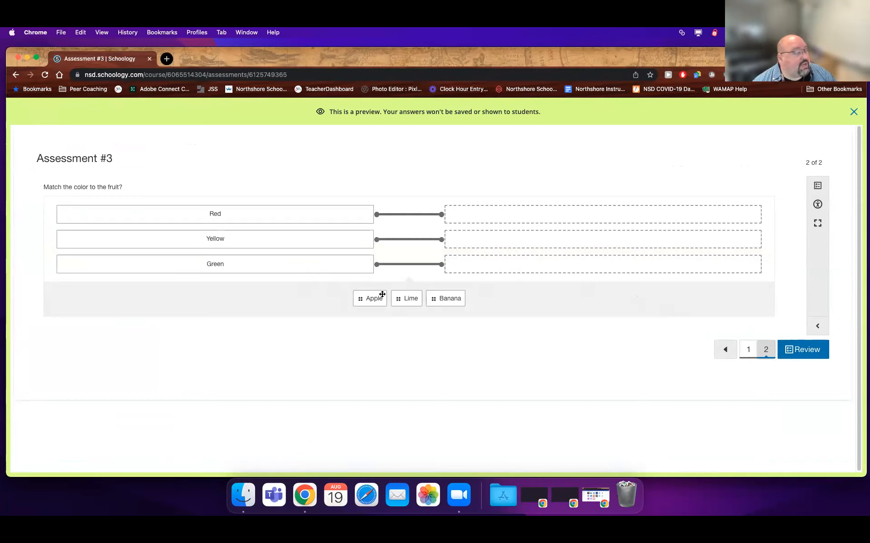
{"action": "left_click_drag", "start_coordinate": [376, 301], "coordinate": [540, 218]}
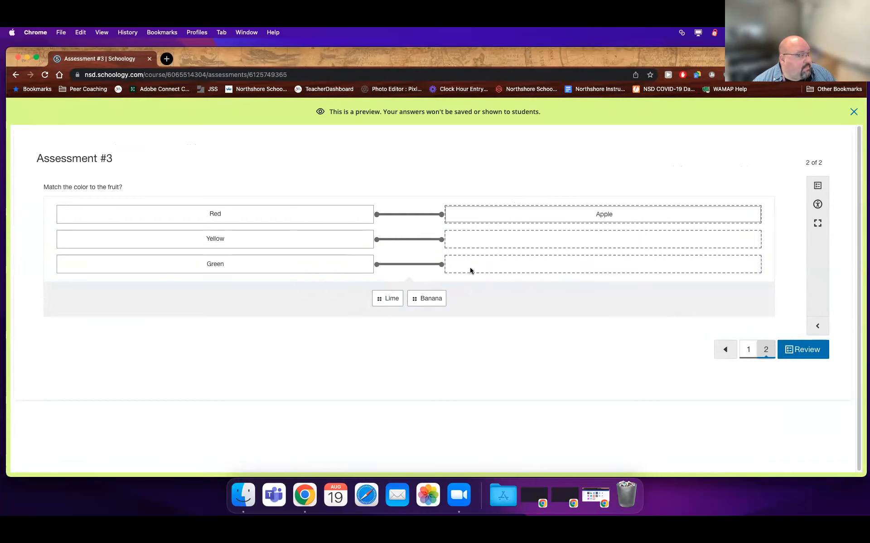
{"action": "left_click_drag", "start_coordinate": [442, 298], "coordinate": [565, 258]}
{"action": "left_click", "coordinate": [854, 113]}
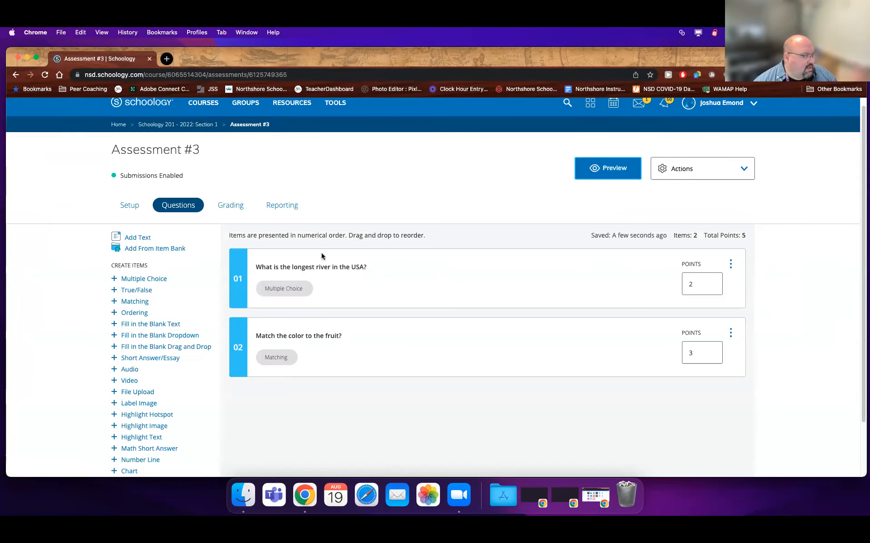
- Create a Fill in the Blank Text item in the assessment and start editing its question text
{"action": "scroll", "coordinate": [335, 295], "scroll_direction": "down", "scroll_amount": 1}
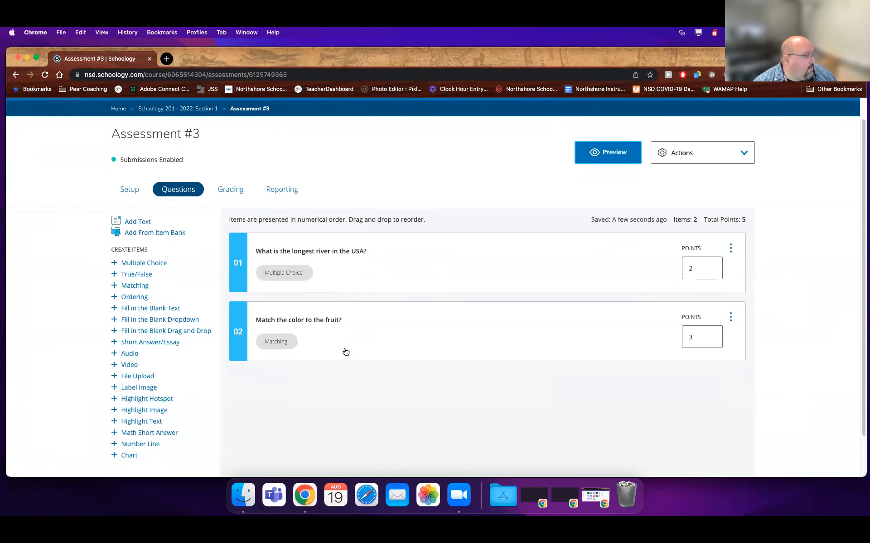
{"action": "scroll", "coordinate": [272, 348], "scroll_direction": "down", "scroll_amount": 3}
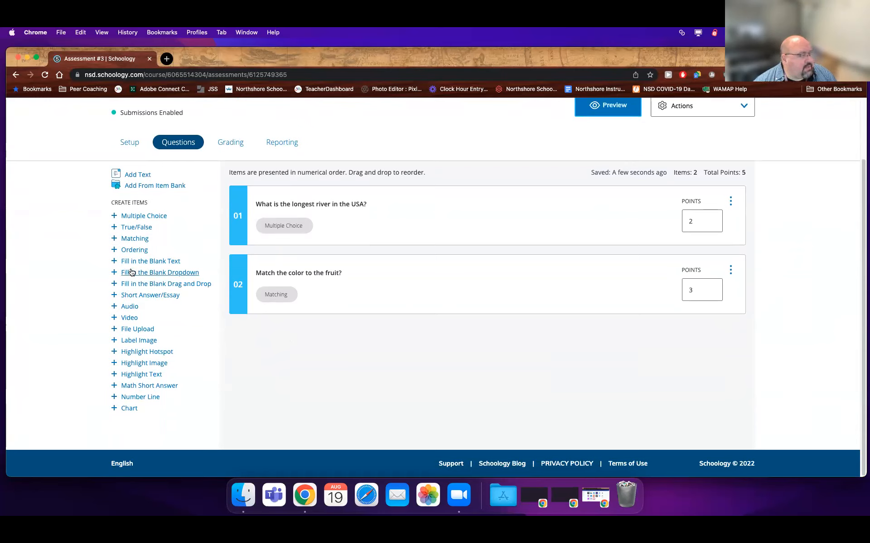
{"action": "left_click", "coordinate": [164, 263]}
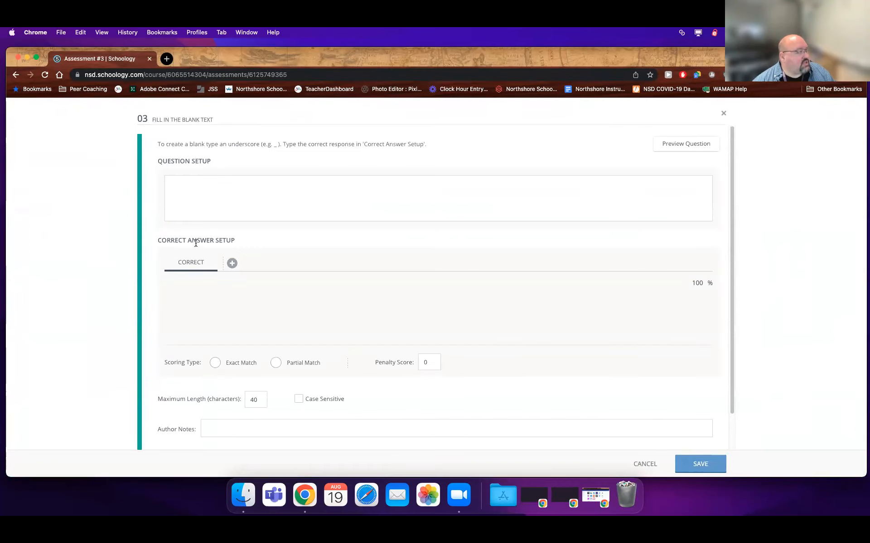
{"action": "left_click", "coordinate": [201, 206]}
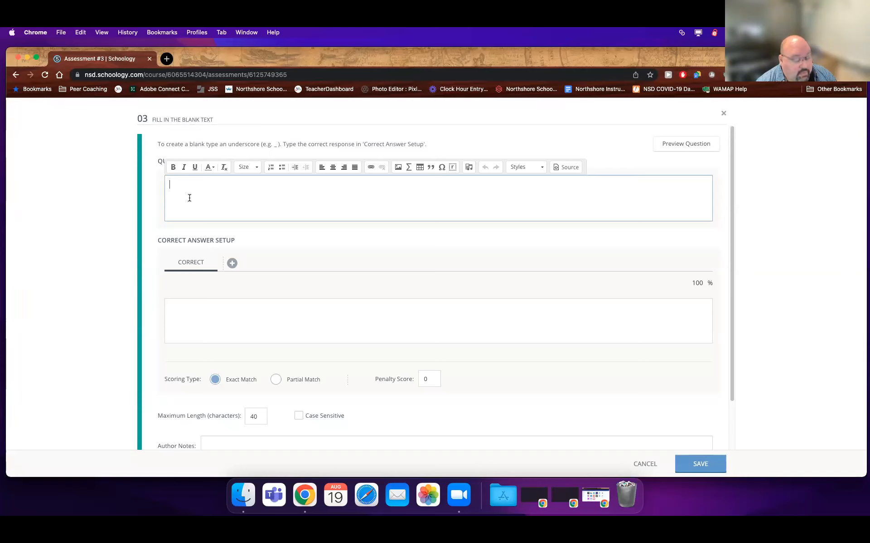
{"action": "type", "text": "The color"}
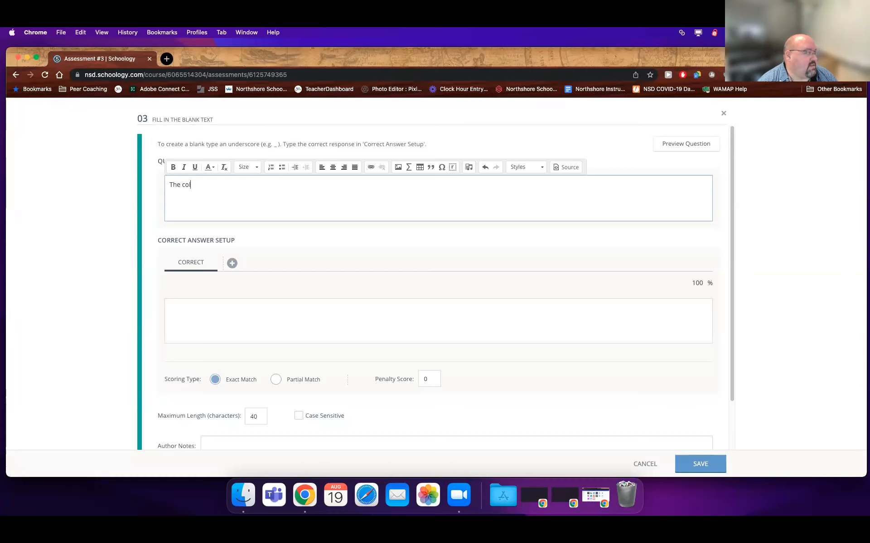
{"action": "key", "text": "BackSpace"}
{"action": "key", "text": "BackSpace"}
{"action": "key", "text": "BackSpace"}
{"action": "key", "text": "BackSpace"}
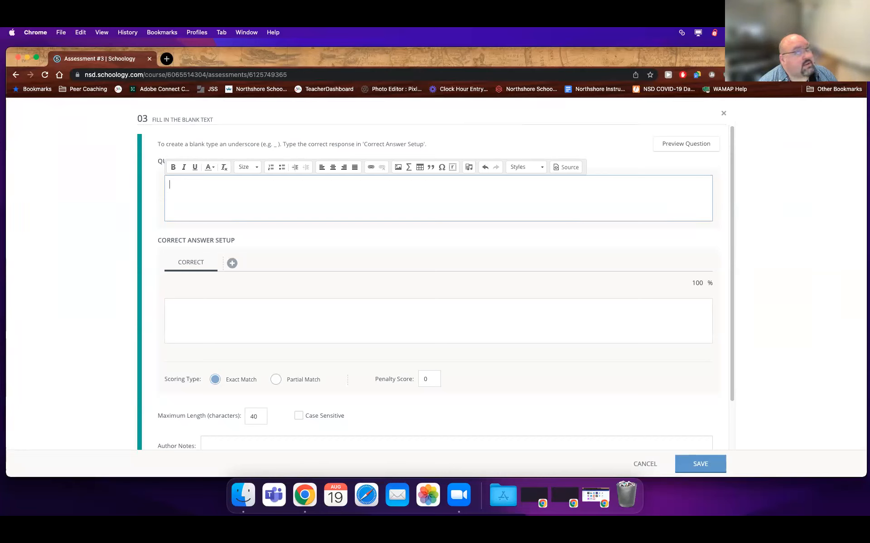
{"action": "type", "text": "The"}
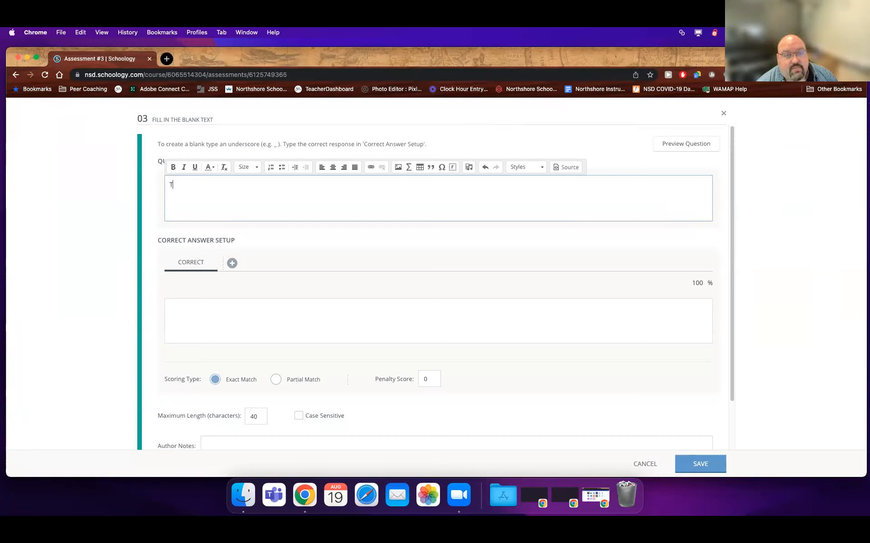
{"action": "key", "text": "BackSpace"}
{"action": "type", "text": "W"}
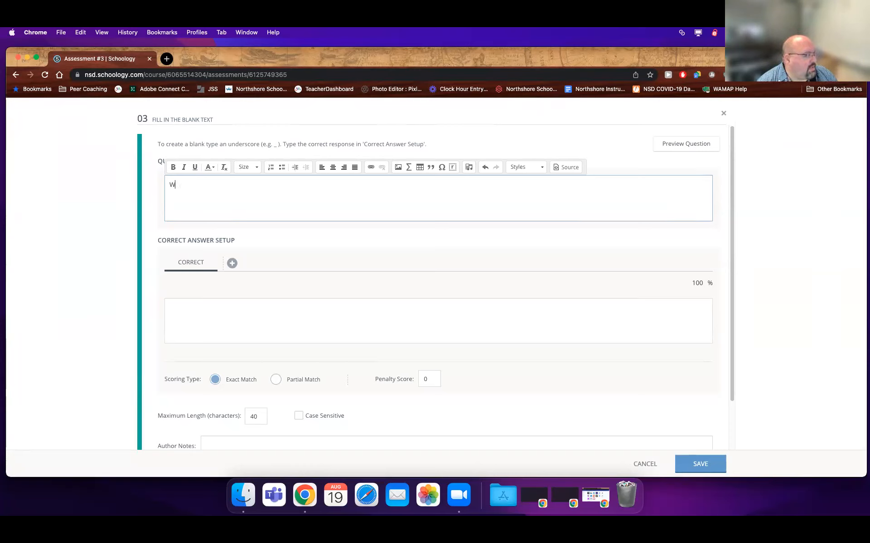
{"action": "type", "text": "The"}
{"action": "key", "text": "BackSpace"}
{"action": "key", "text": "BackSpace"}
{"action": "key", "text": "BackSpace"}
{"action": "key", "text": "BackSpace"}
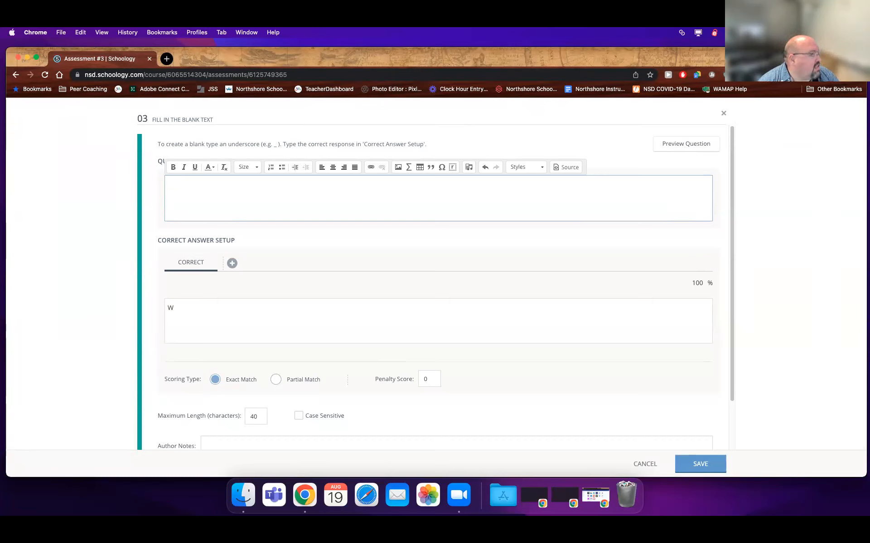
- Enter the question "The capital of Vermont is _?", with the underscore as the response blank
{"action": "type", "text": "The captial"}
{"action": "key", "text": "BackSpace"}
{"action": "key", "text": "BackSpace"}
{"action": "key", "text": "BackSpace"}
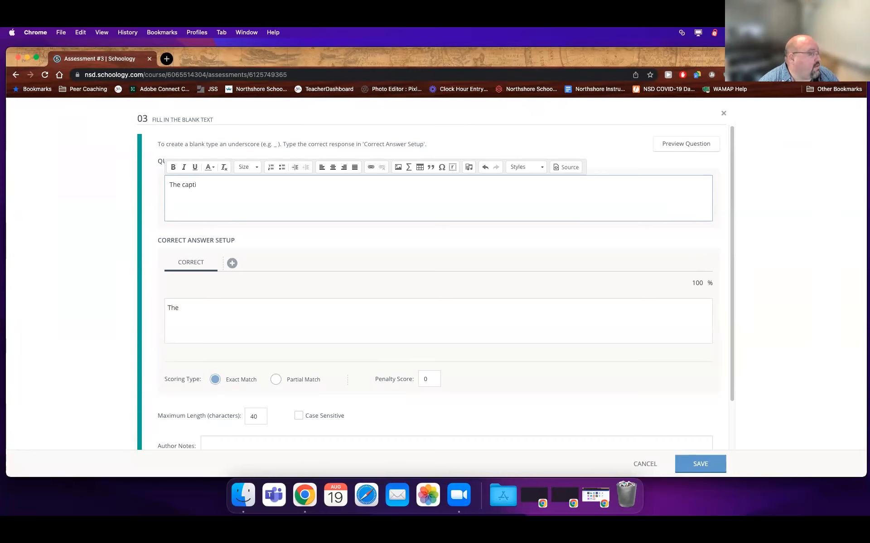
{"action": "key", "text": "BackSpace"}
{"action": "key", "text": "BackSpace"}
{"action": "type", "text": "ital of"}
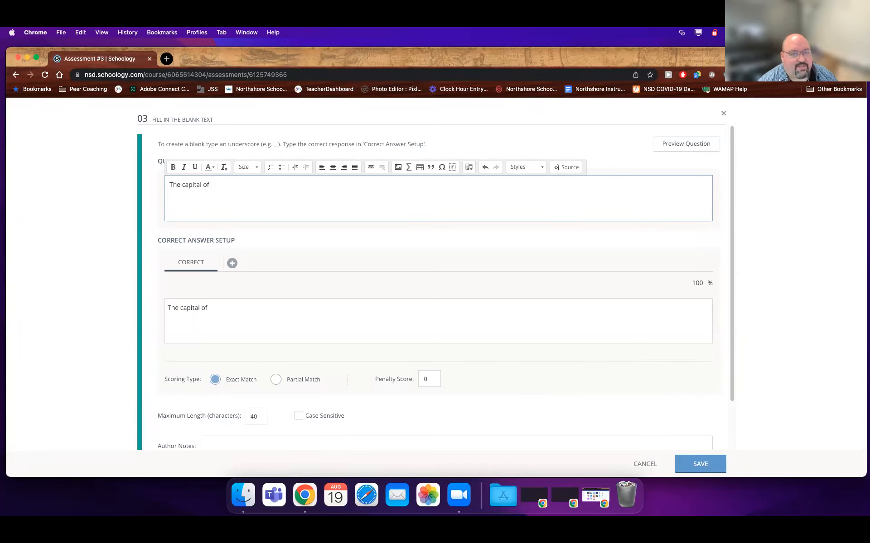
{"action": "type", "text": "Vermont"}
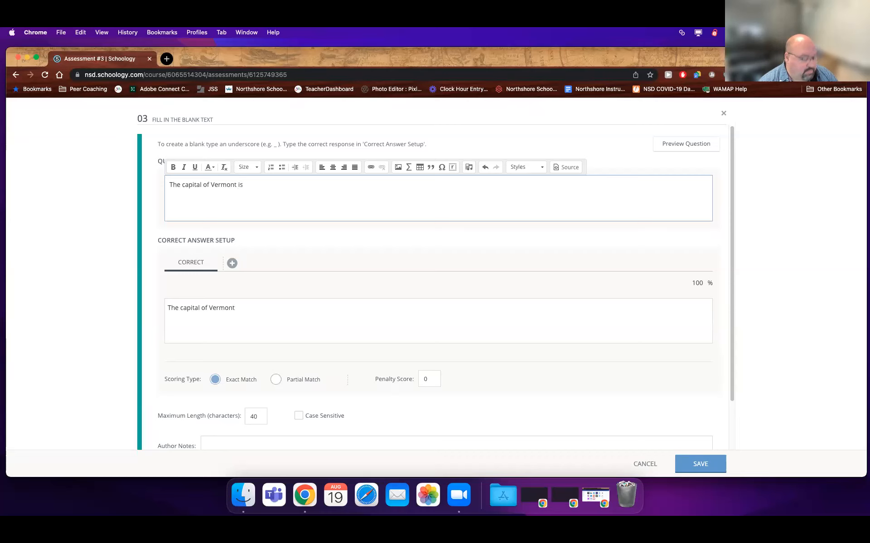
{"action": "type", "text": " is _"}
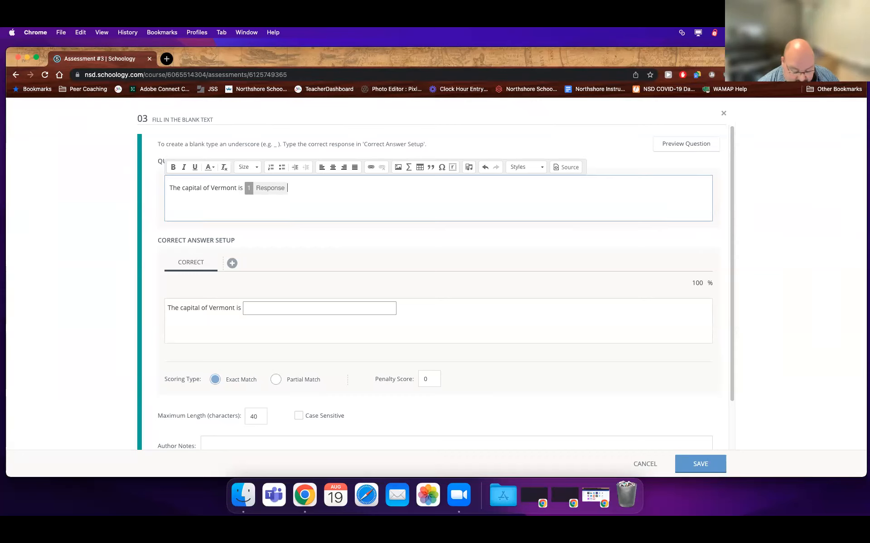
{"action": "type", "text": "?"}
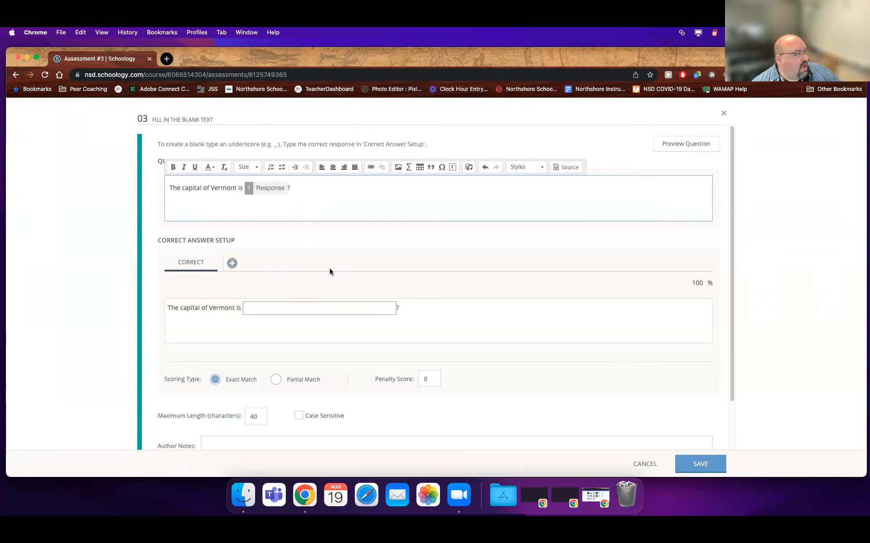
- Set the correct answer for the Vermont capital blank to Montpelier
{"action": "left_click", "coordinate": [283, 311]}
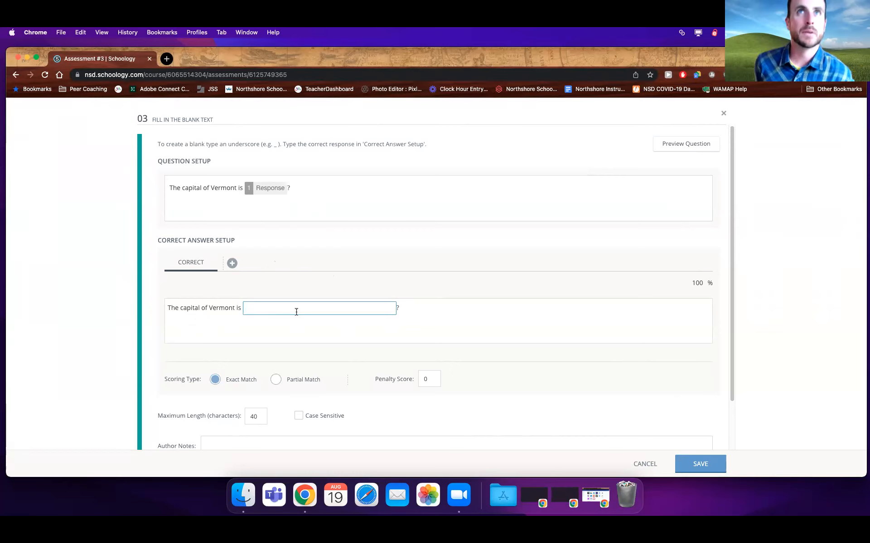
{"action": "type", "text": "Mon"}
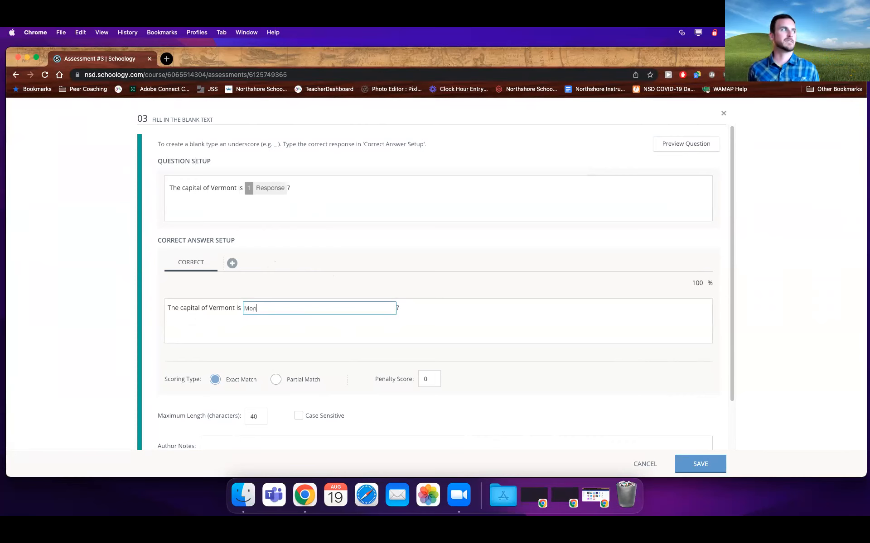
{"action": "type", "text": "t "}
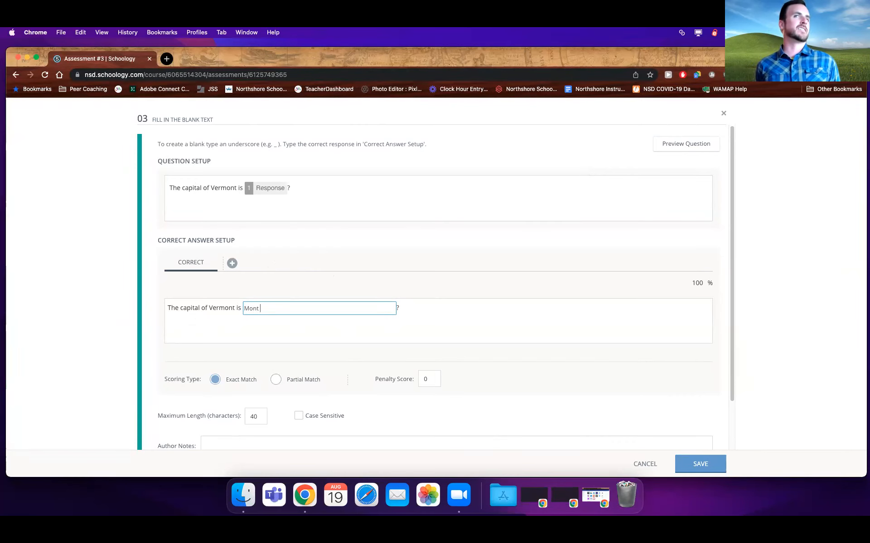
{"action": "type", "text": "Pelier"}
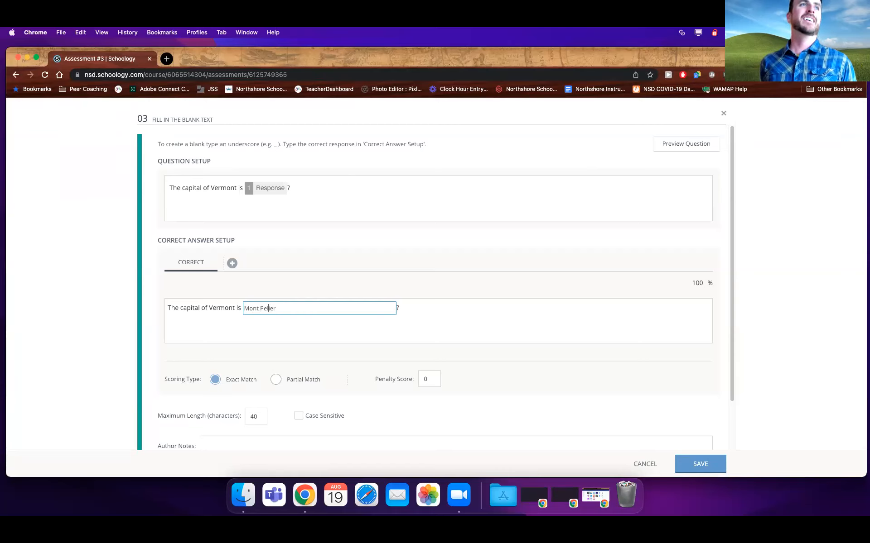
{"action": "key", "text": "BackSpace"}
{"action": "type", "text": "p"}
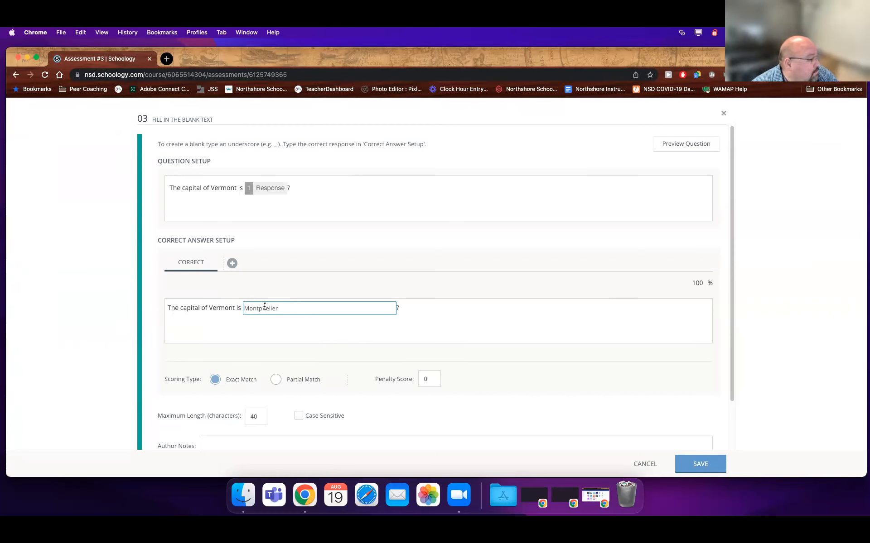
{"action": "key", "text": "BackSpace"}
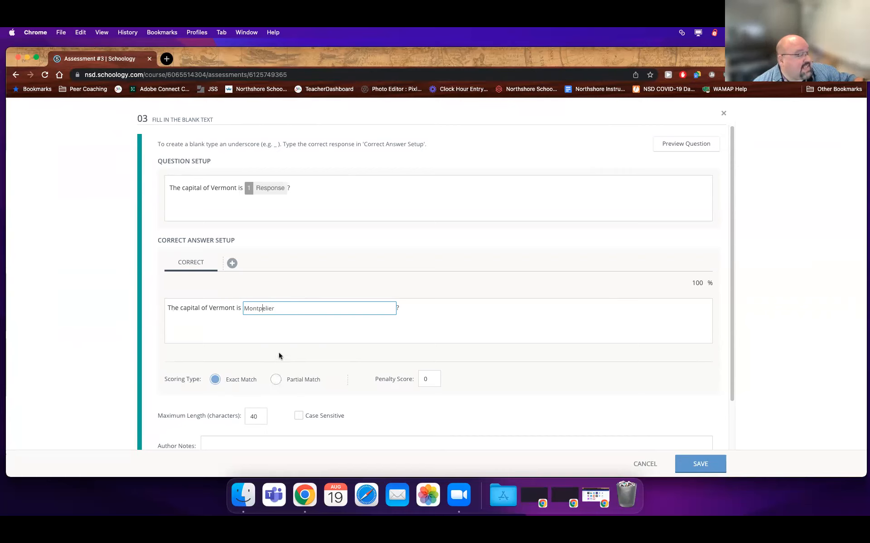
{"action": "left_click_drag", "start_coordinate": [277, 309], "coordinate": [245, 309]}
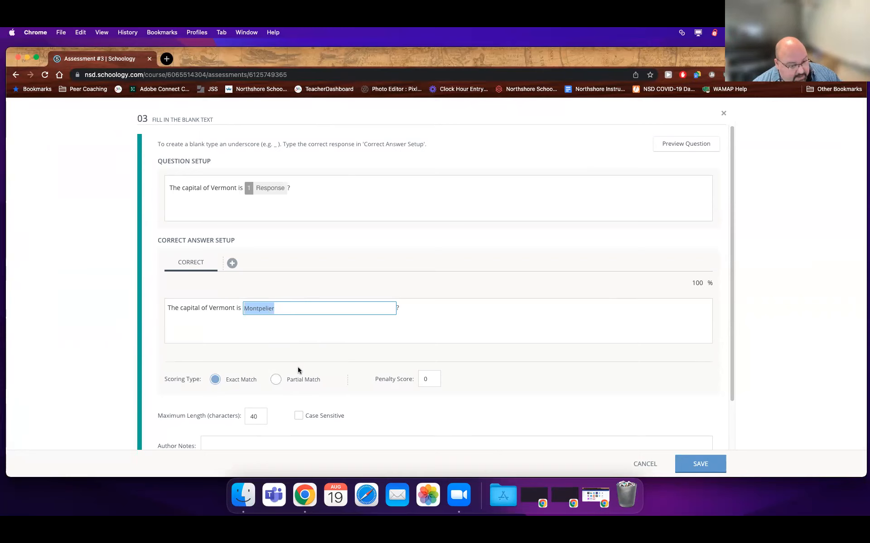
- Set the fill-in-the-blank question's scoring type to Partial Match and make its answer case sensitive
{"action": "left_click", "coordinate": [278, 380]}
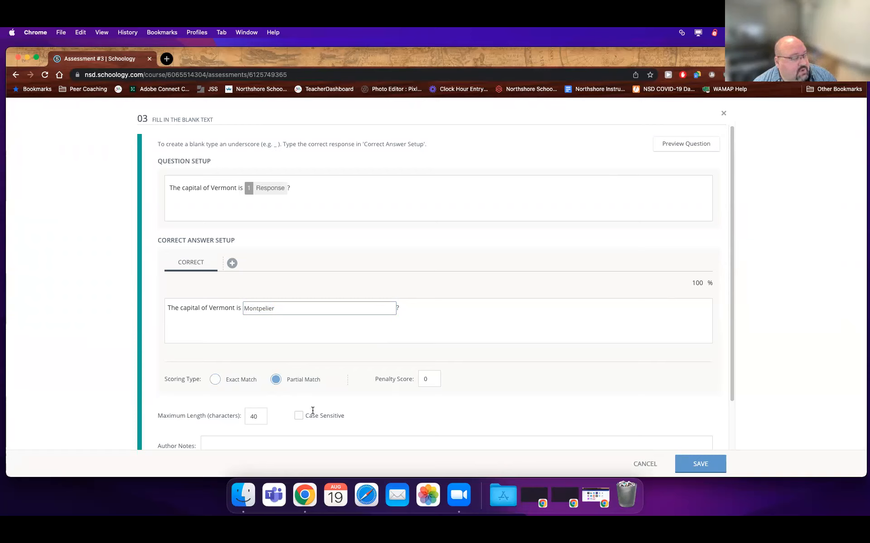
{"action": "left_click", "coordinate": [299, 418]}
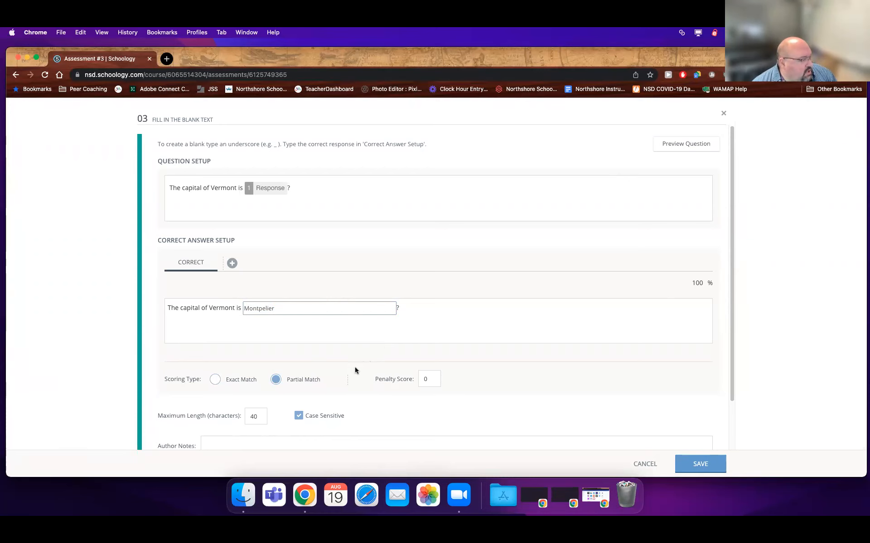
- Browse the question's learning objectives down to Common Core Mathematics (2010) Grade 6, and confirm without selecting a standard
{"action": "scroll", "coordinate": [387, 384], "scroll_direction": "down", "scroll_amount": 2}
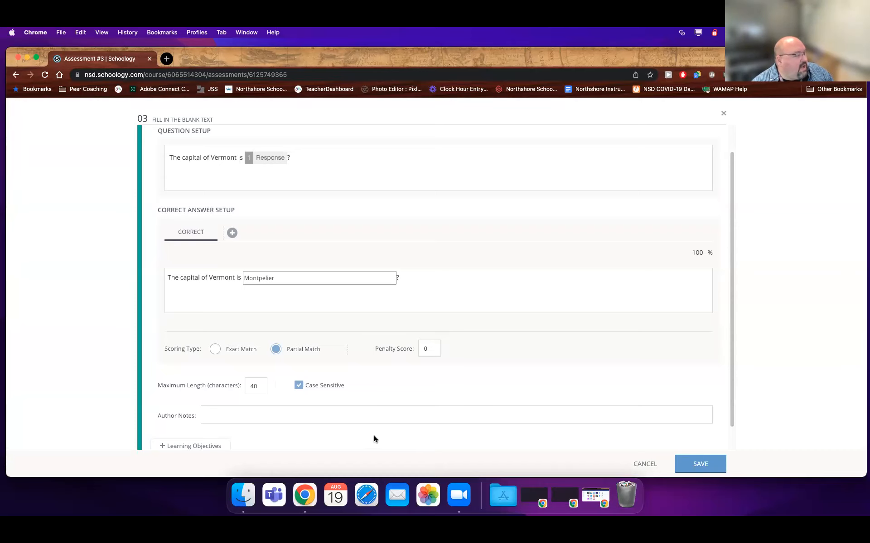
{"action": "scroll", "coordinate": [362, 445], "scroll_direction": "down", "scroll_amount": 1}
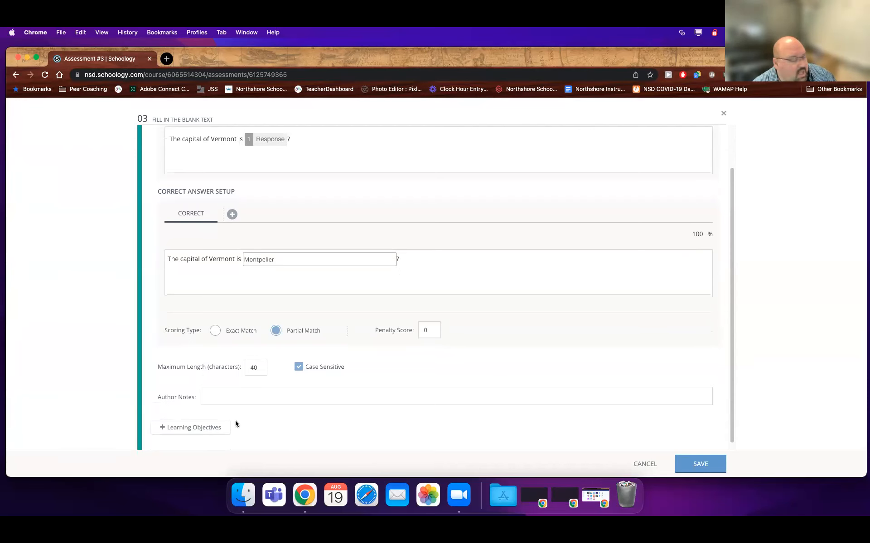
{"action": "left_click", "coordinate": [209, 427]}
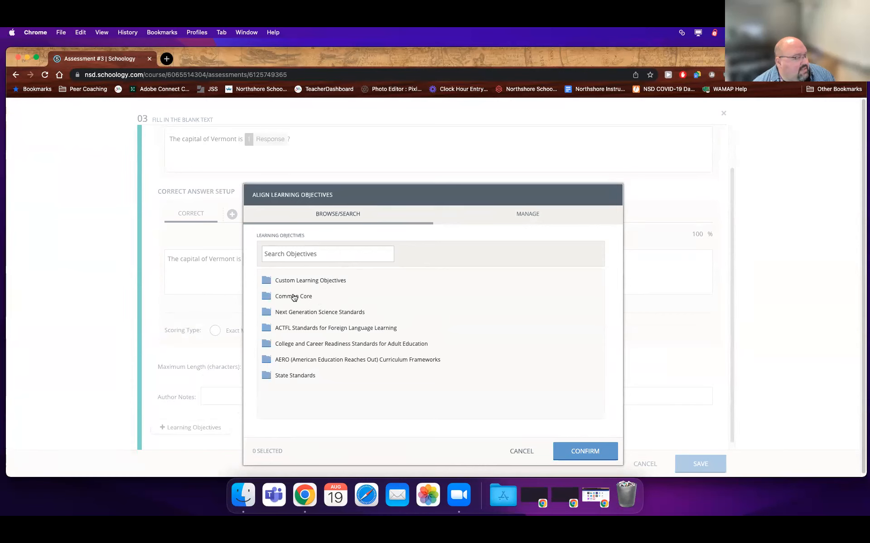
{"action": "left_click", "coordinate": [269, 298]}
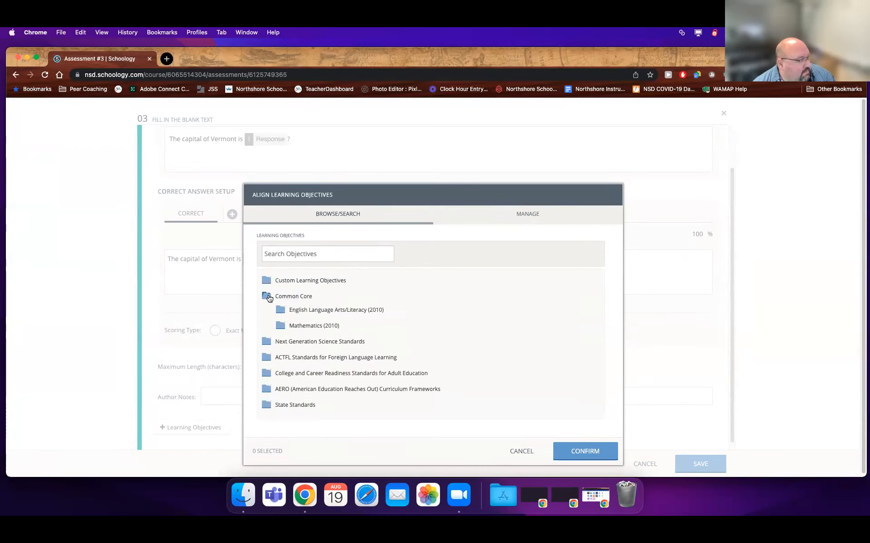
{"action": "left_click", "coordinate": [281, 326]}
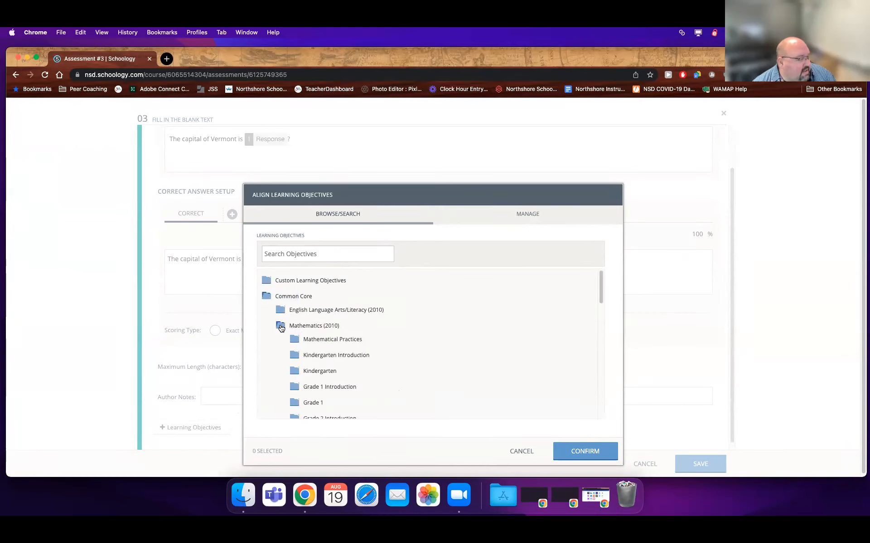
{"action": "scroll", "coordinate": [296, 413], "scroll_direction": "down", "scroll_amount": 5}
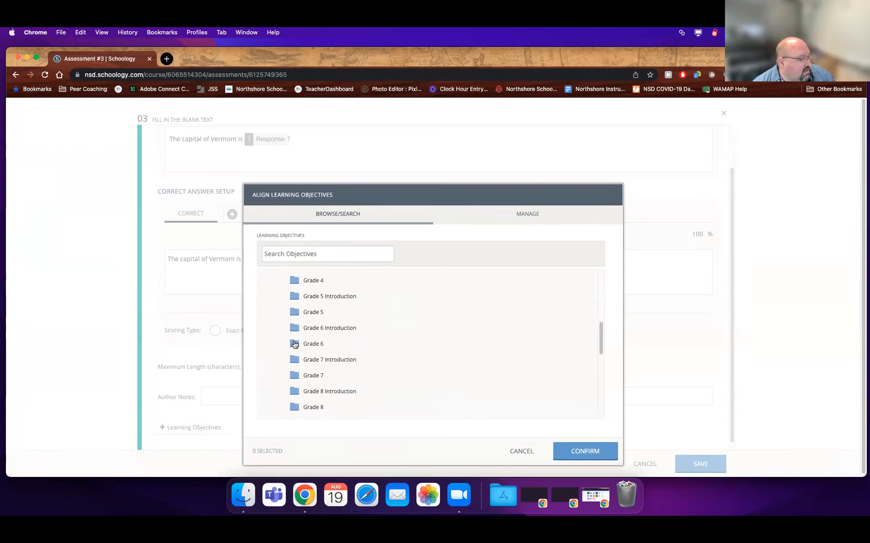
{"action": "double_click", "coordinate": [294, 345]}
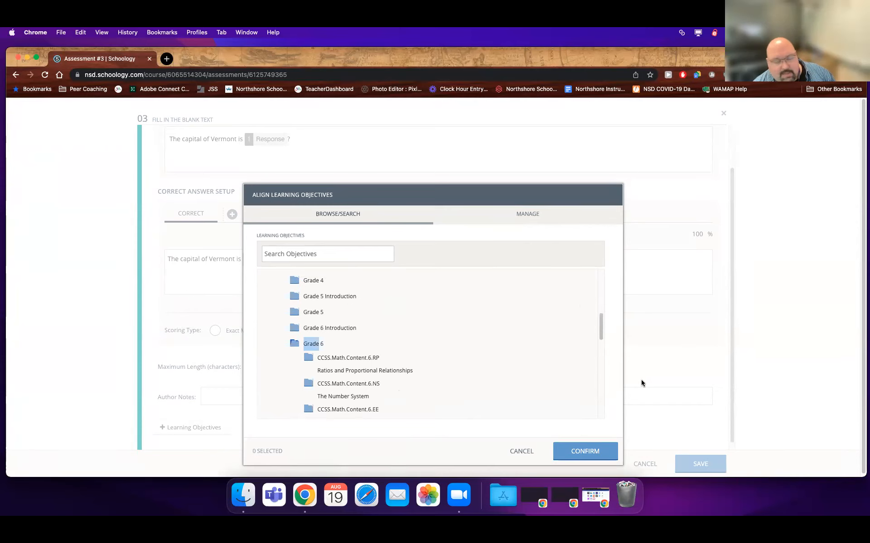
{"action": "left_click", "coordinate": [574, 451]}
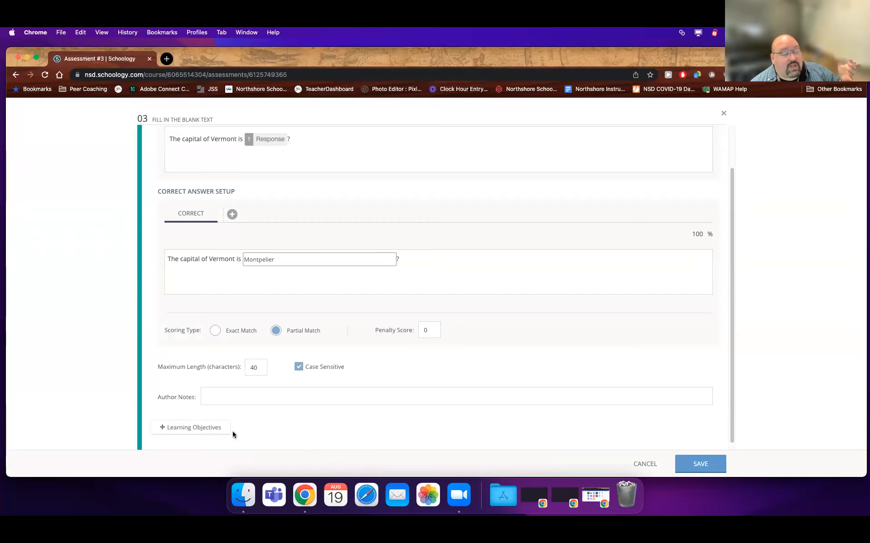
{"action": "scroll", "coordinate": [229, 410], "scroll_direction": "down", "scroll_amount": 1}
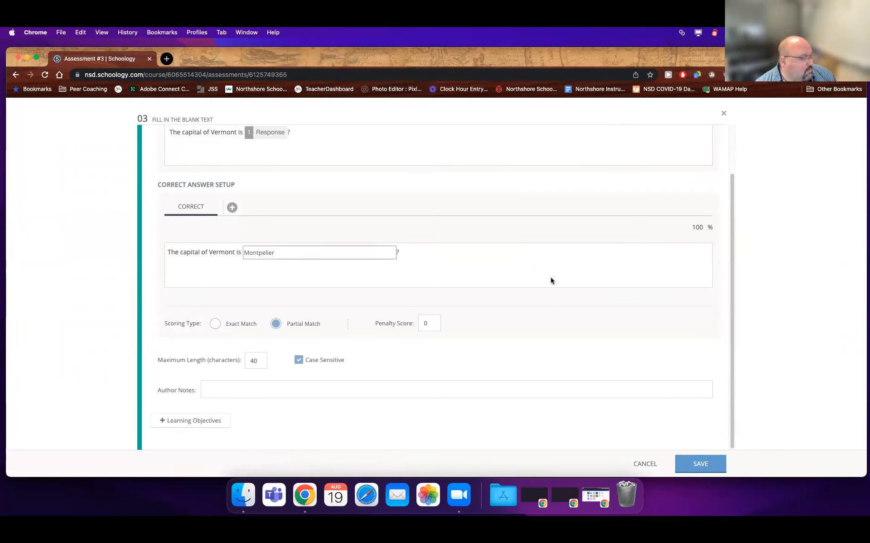
- Save the fill-in-the-blank question, check question 3 in the student preview of Assessment #3, and exit the preview
{"action": "left_click", "coordinate": [703, 467]}
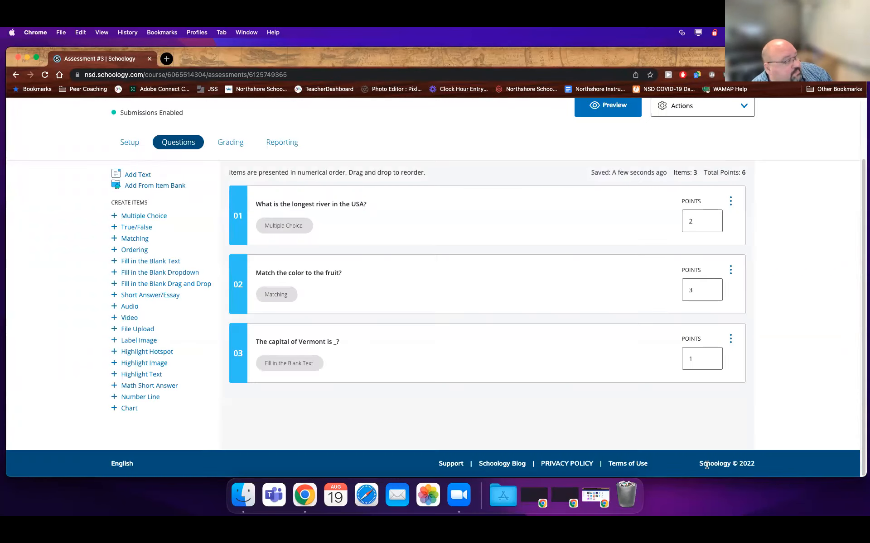
{"action": "left_click", "coordinate": [610, 120]}
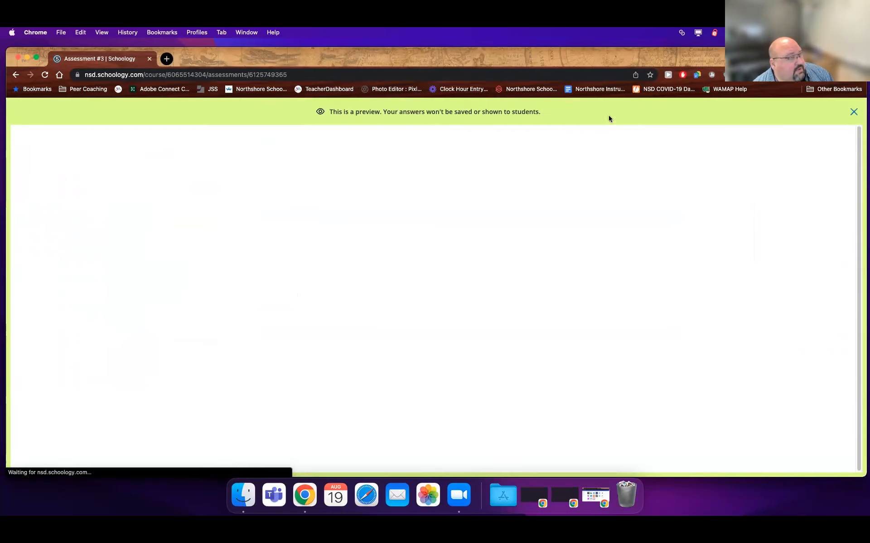
{"action": "left_click", "coordinate": [451, 240]}
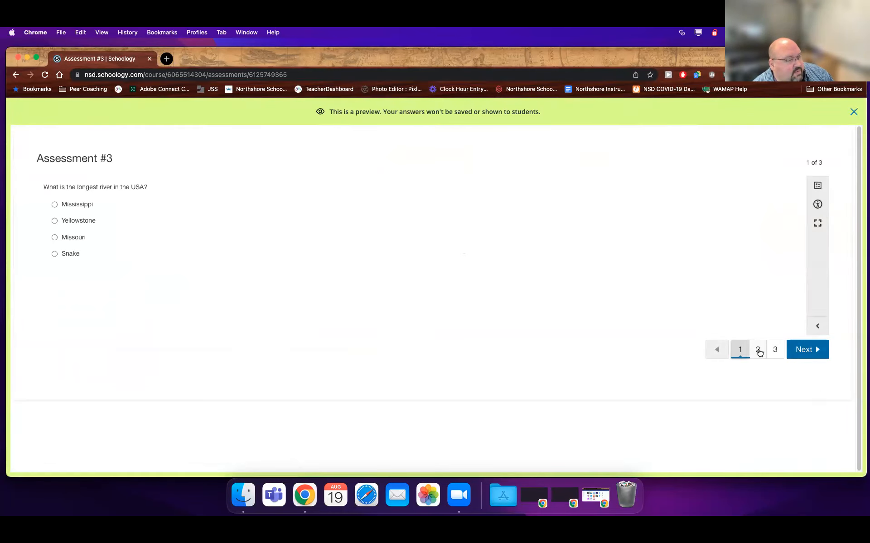
{"action": "left_click", "coordinate": [775, 351]}
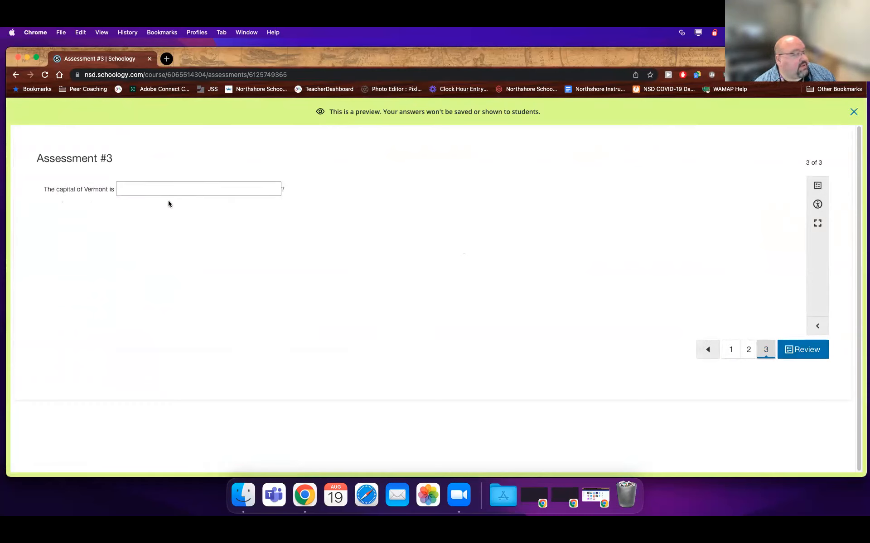
{"action": "left_click", "coordinate": [270, 189]}
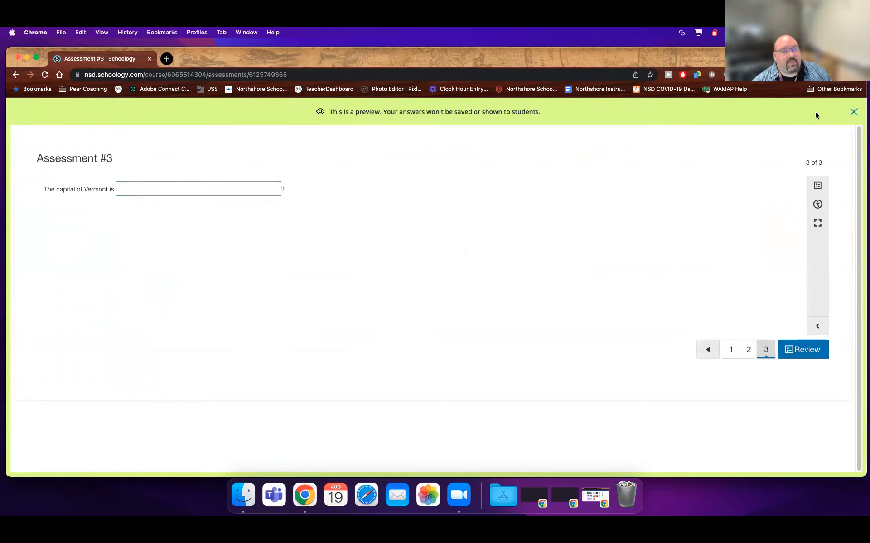
{"action": "left_click", "coordinate": [853, 111]}
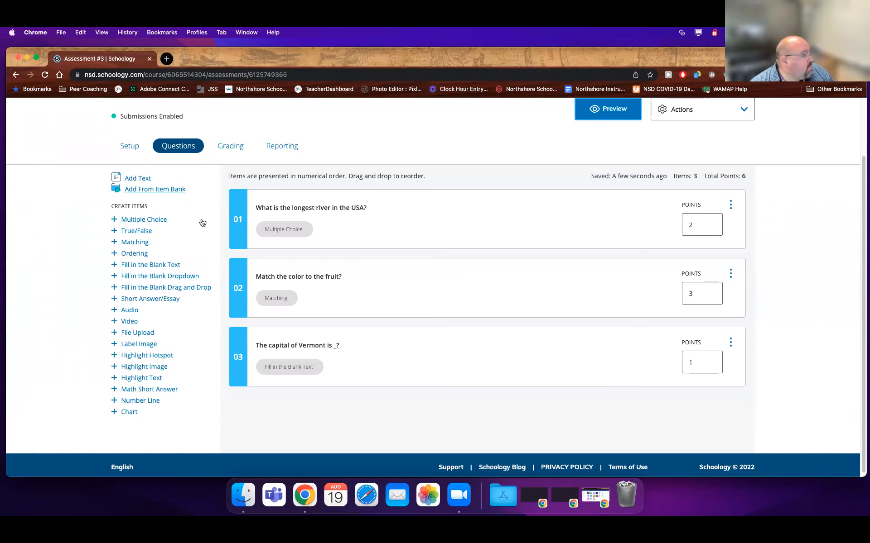
- Examine the setup options for the Short Answer/Essay and Audio question types, cancelling each without creating a question
{"action": "left_click", "coordinate": [159, 300]}
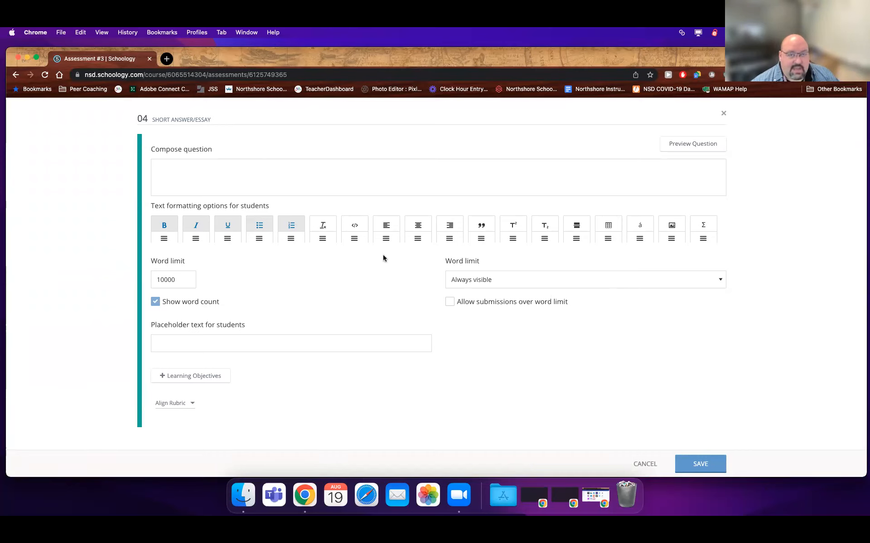
{"action": "left_click", "coordinate": [642, 464]}
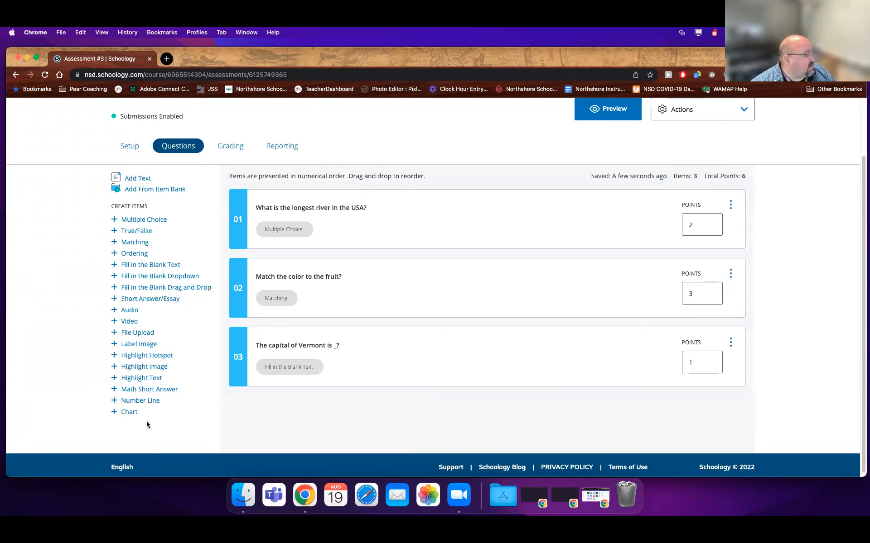
{"action": "left_click", "coordinate": [131, 311]}
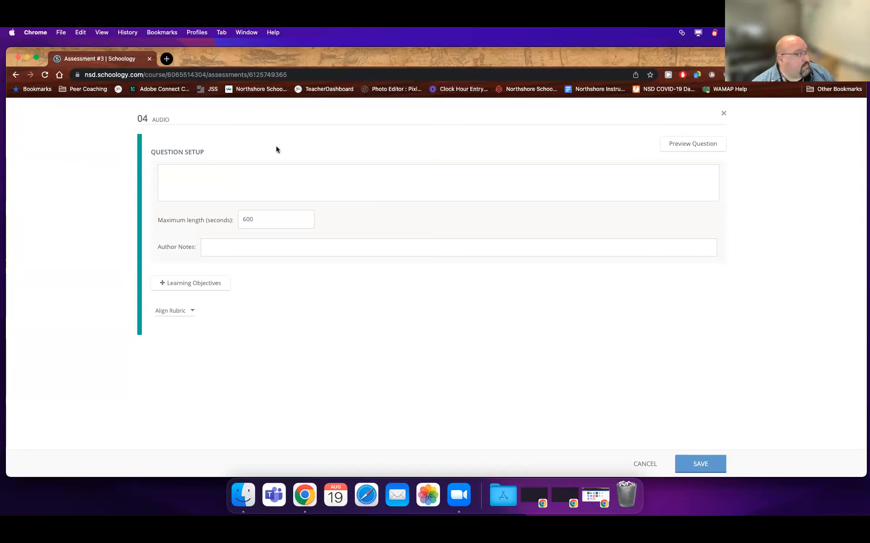
{"action": "left_click", "coordinate": [651, 466]}
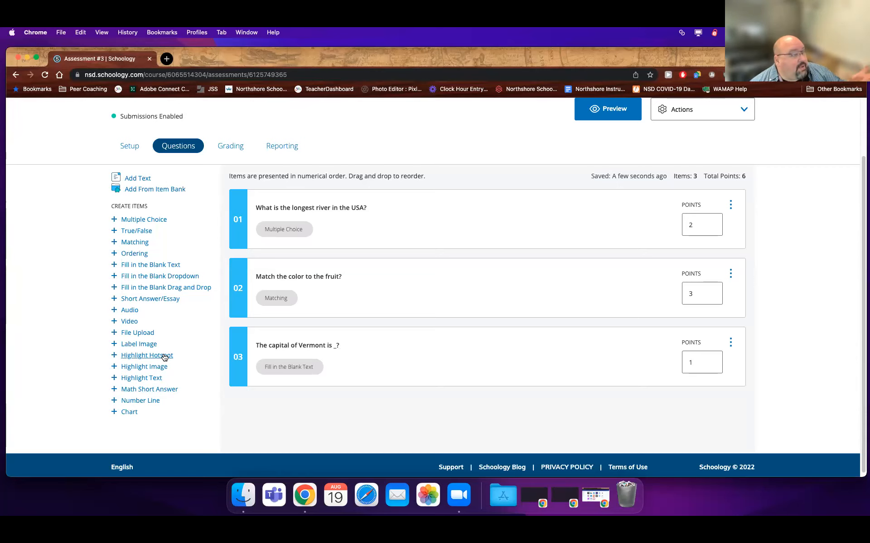
{"action": "scroll", "coordinate": [478, 291], "scroll_direction": "down", "scroll_amount": 1}
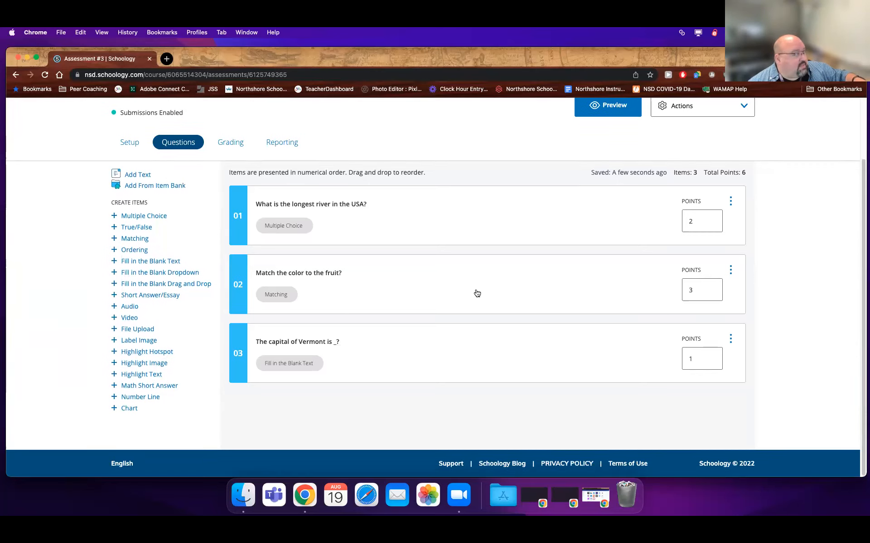
{"action": "scroll", "coordinate": [478, 291], "scroll_direction": "up", "scroll_amount": 3}
{"action": "scroll", "coordinate": [624, 324], "scroll_direction": "down", "scroll_amount": 3}
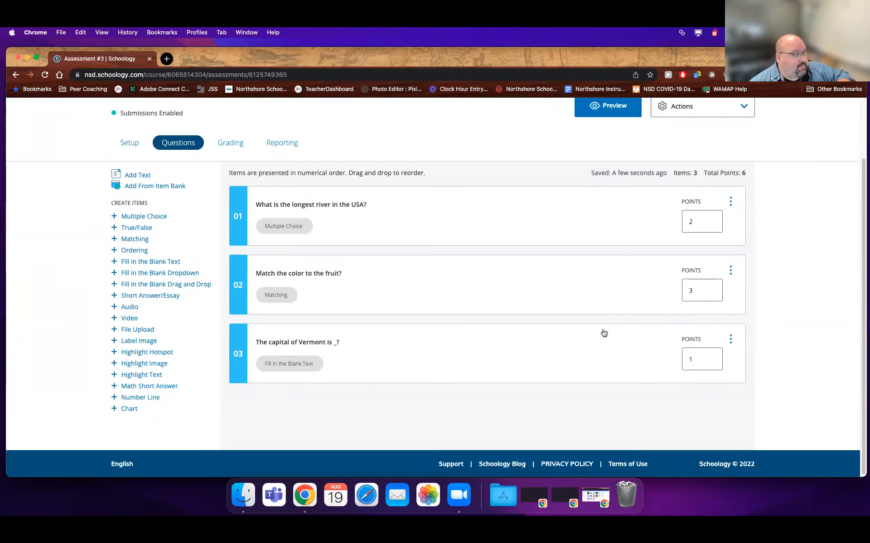
- Check the Grading and Reporting views of Assessment #3 and return to its question list
{"action": "scroll", "coordinate": [408, 344], "scroll_direction": "up", "scroll_amount": 2}
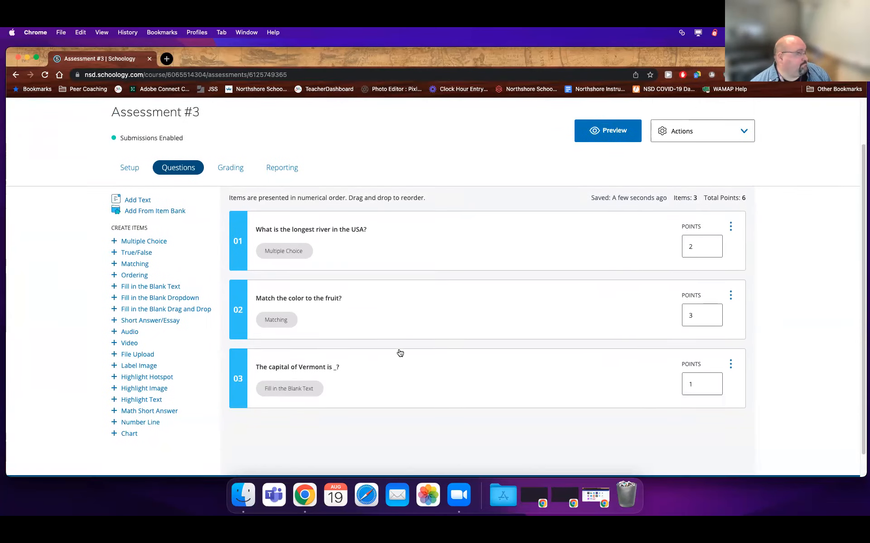
{"action": "scroll", "coordinate": [399, 352], "scroll_direction": "up", "scroll_amount": 3}
{"action": "left_click", "coordinate": [230, 214]}
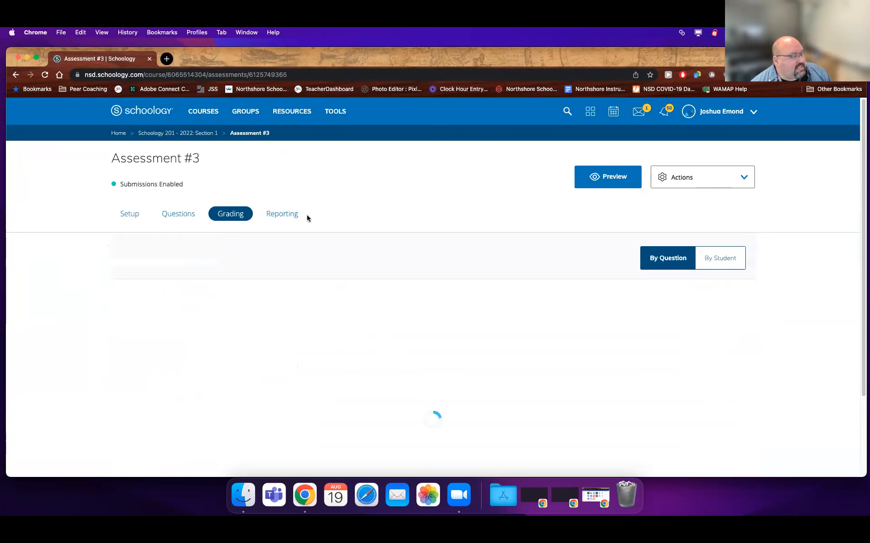
{"action": "left_click", "coordinate": [280, 214]}
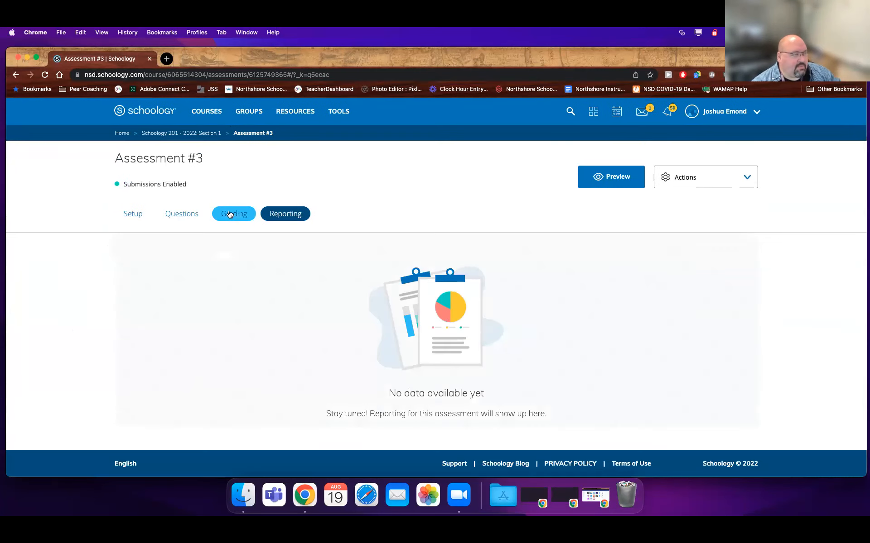
{"action": "left_click", "coordinate": [230, 215]}
{"action": "left_click", "coordinate": [183, 214]}
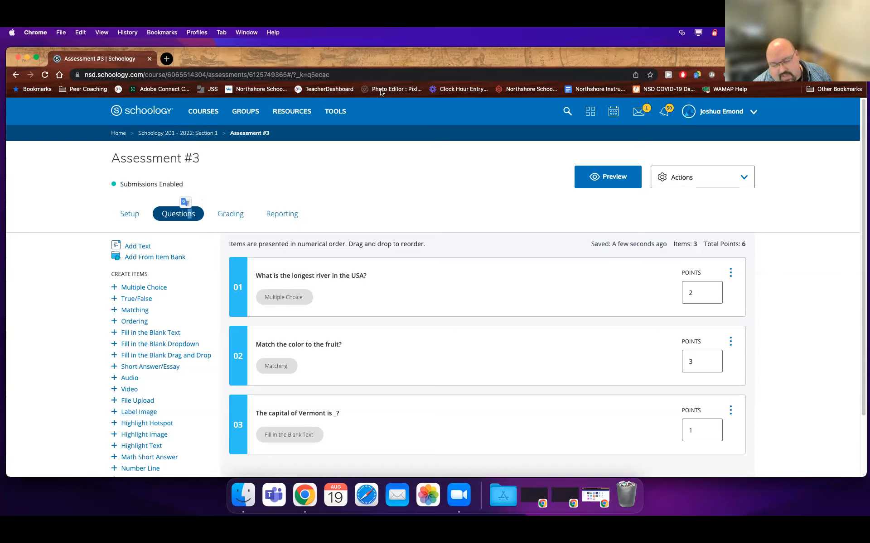
- Review the actions available for Assessment #3, including Copy To Course and Save To Resources, without choosing any
{"action": "scroll", "coordinate": [224, 398], "scroll_direction": "down", "scroll_amount": 2}
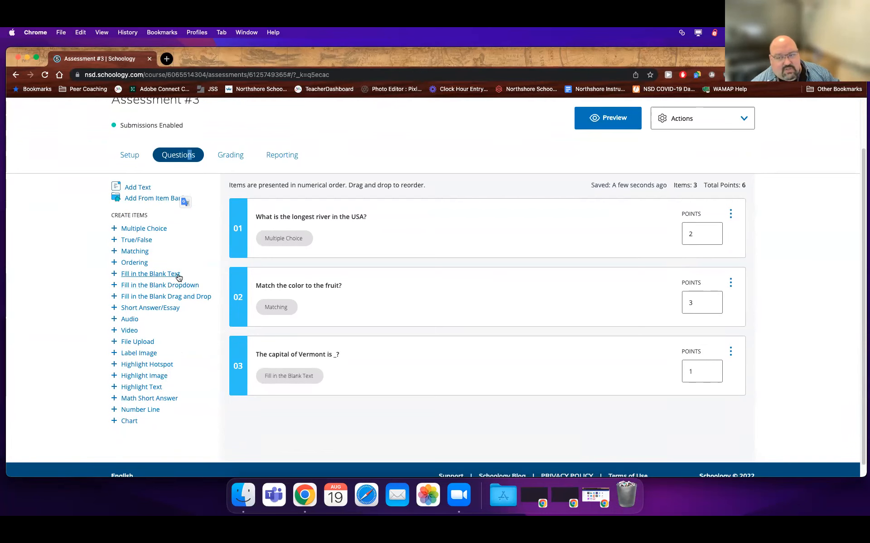
{"action": "scroll", "coordinate": [543, 186], "scroll_direction": "up", "scroll_amount": 2}
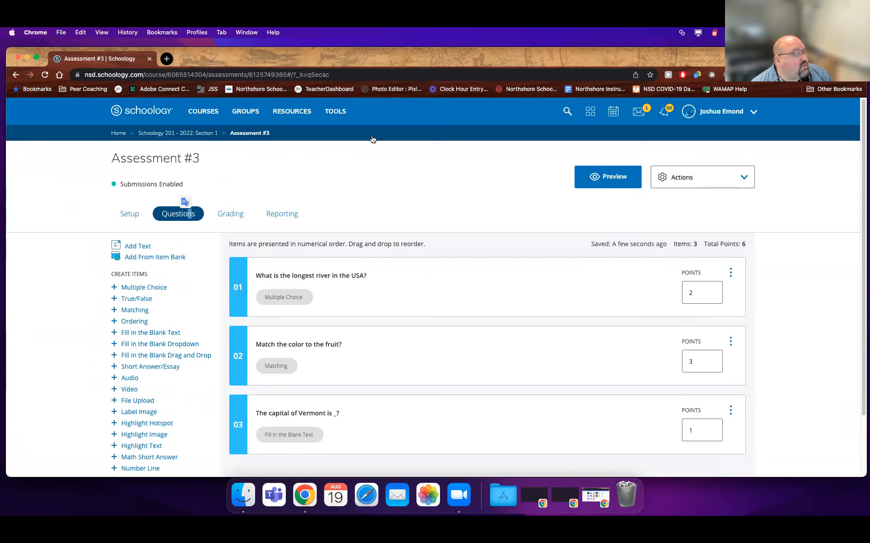
{"action": "left_click", "coordinate": [690, 180]}
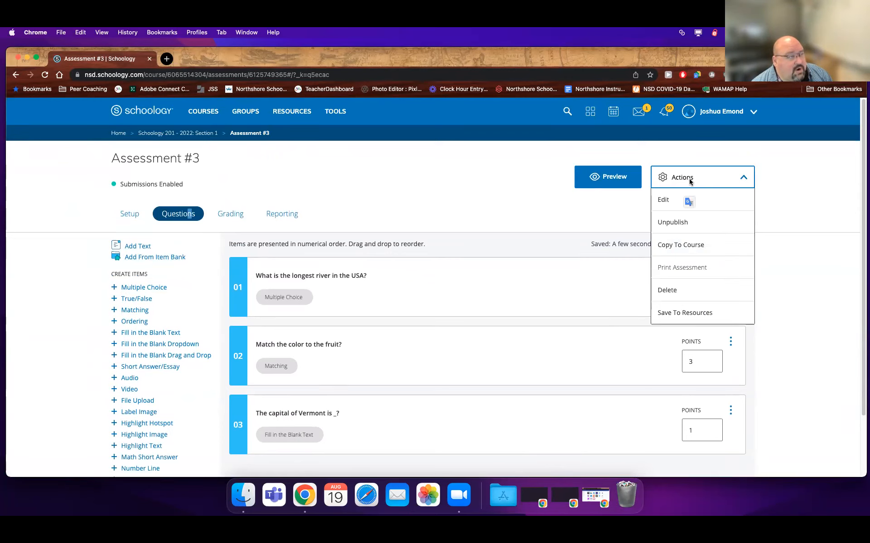
{"action": "left_click", "coordinate": [504, 187]}
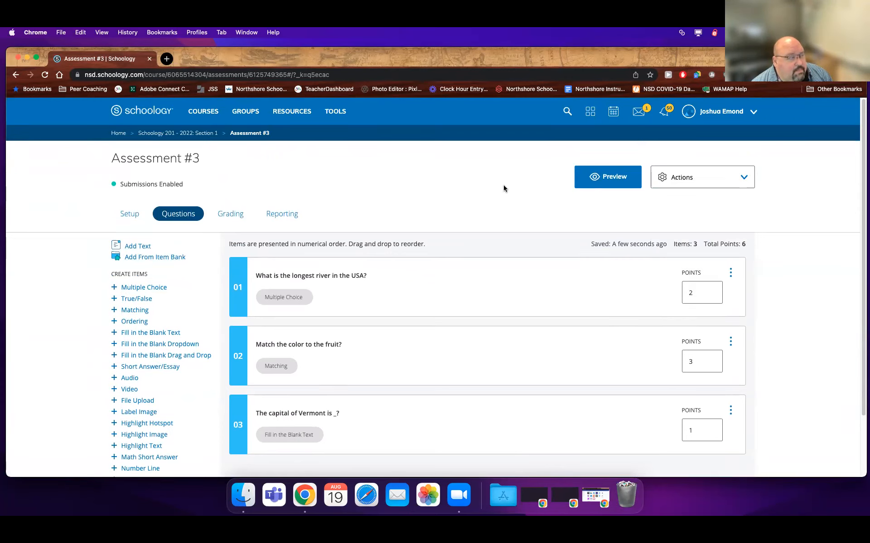
{"action": "left_click", "coordinate": [719, 172]}
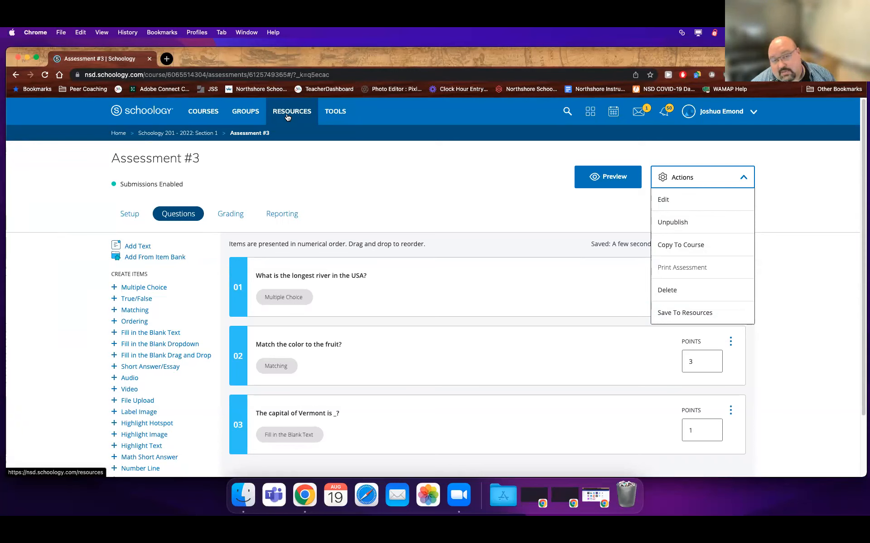
{"action": "left_click", "coordinate": [436, 187]}
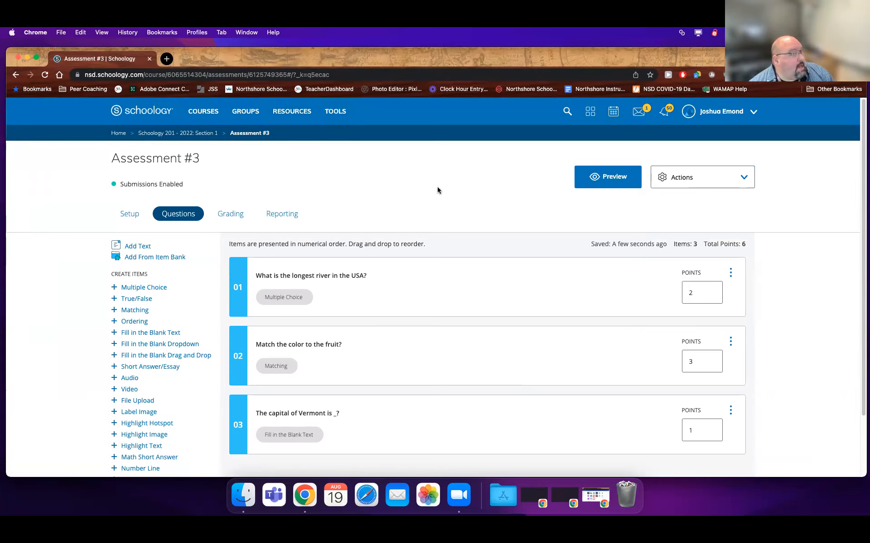